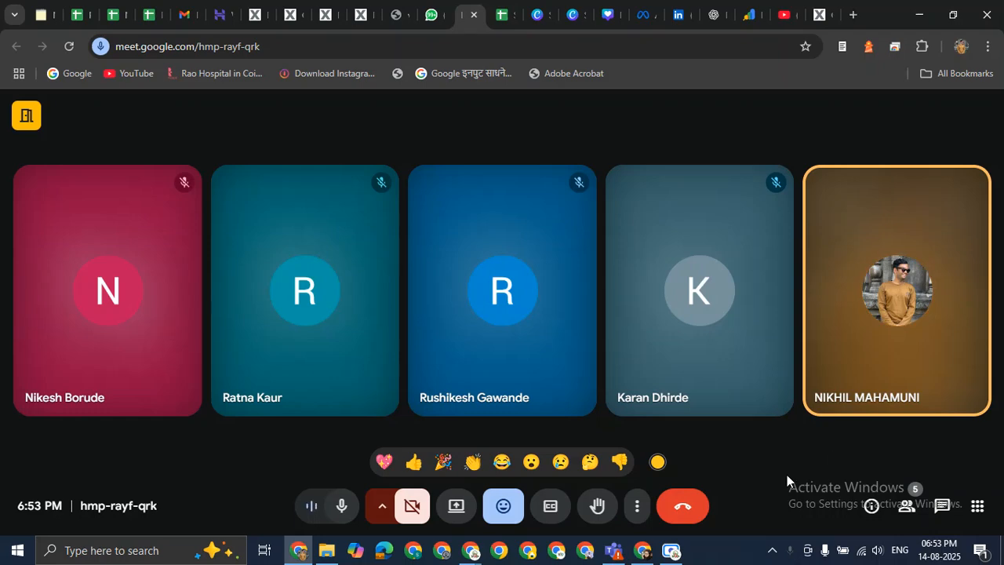
Post 'Search console', 'GA4 or Google Analytics' and 'Tag Manager' as in-call chat messages.
click(943, 508)
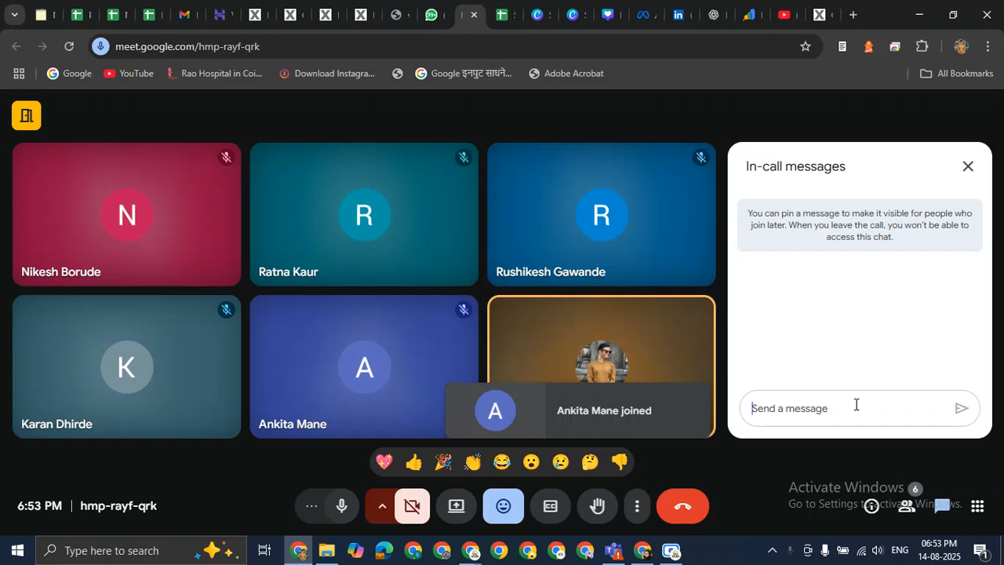
text(Search console)
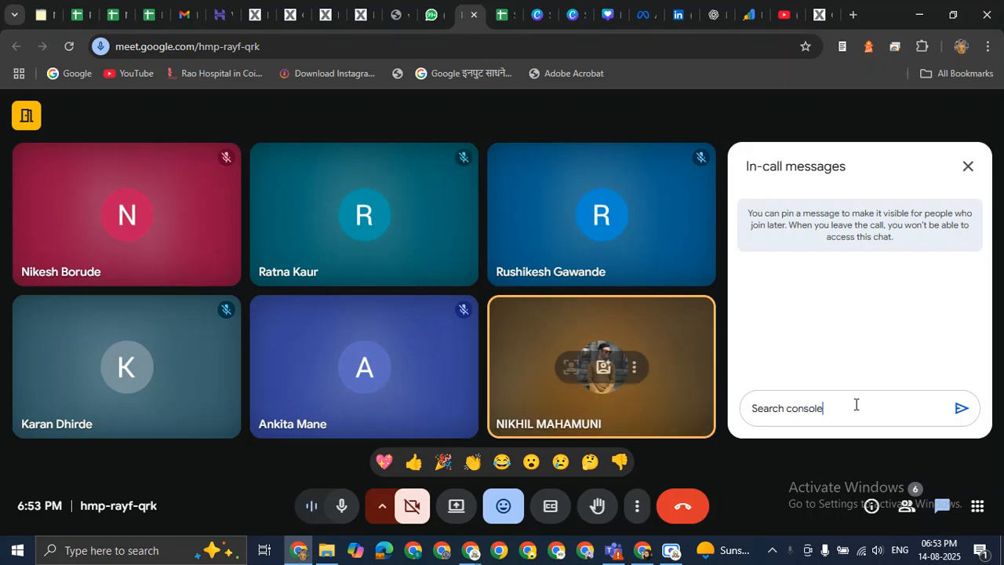
key(Return)
text(GA$)
key(BackSpace)
text(4 or Google An)
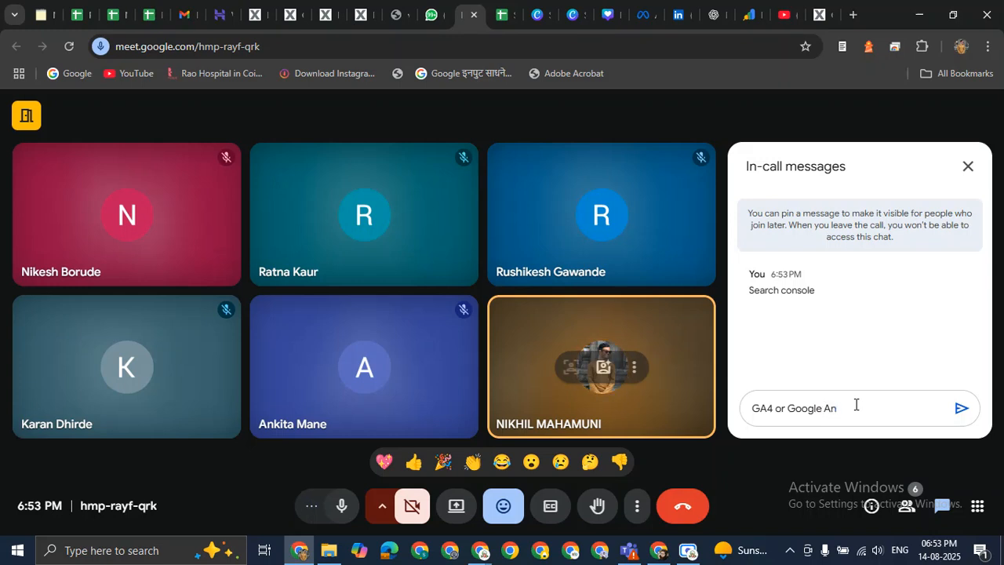
text(alytics)
key(Return)
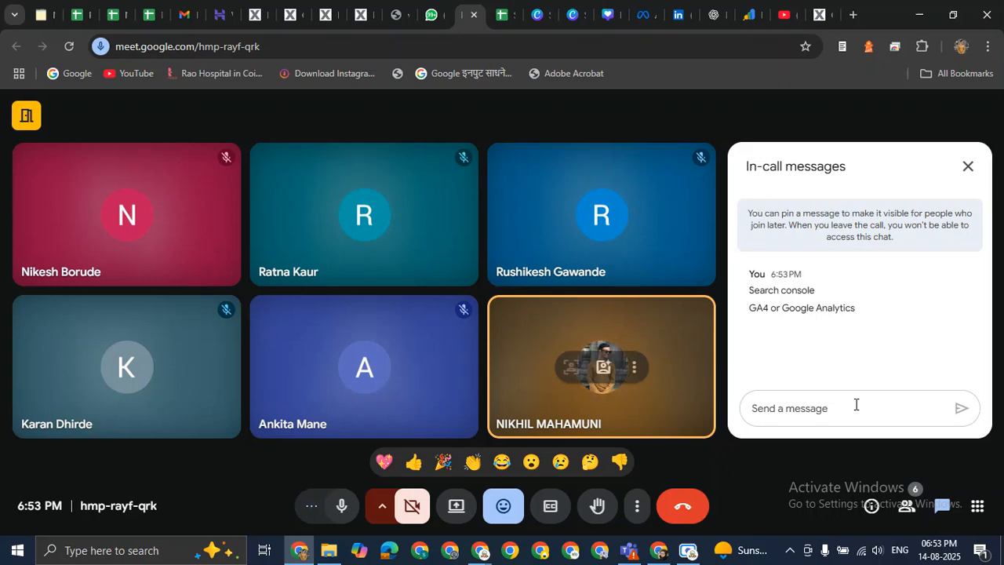
text(Tag Manager)
key(Return)
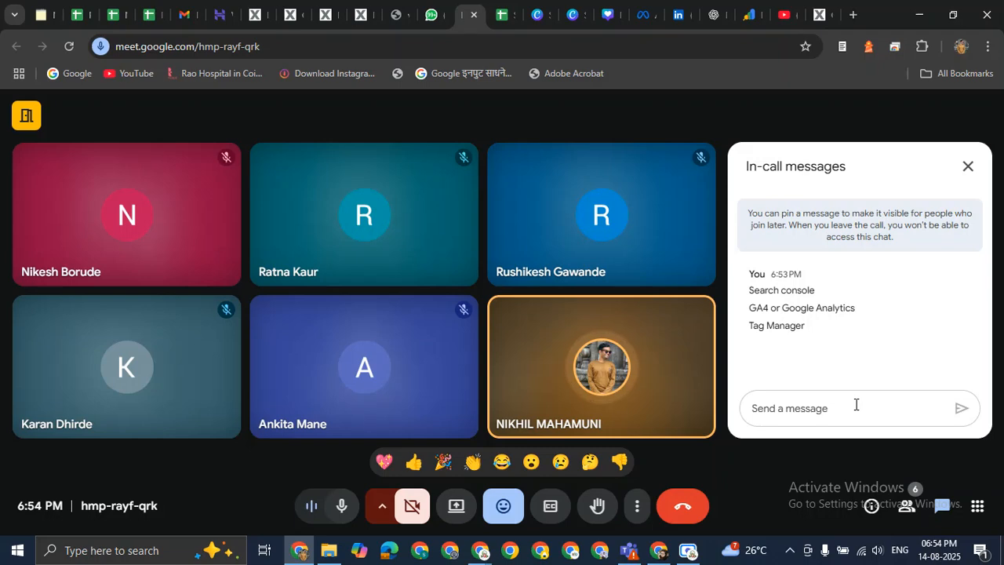
Place the cursor in the Meet chat's Send a message box to start a '1.' draft.
click(856, 404)
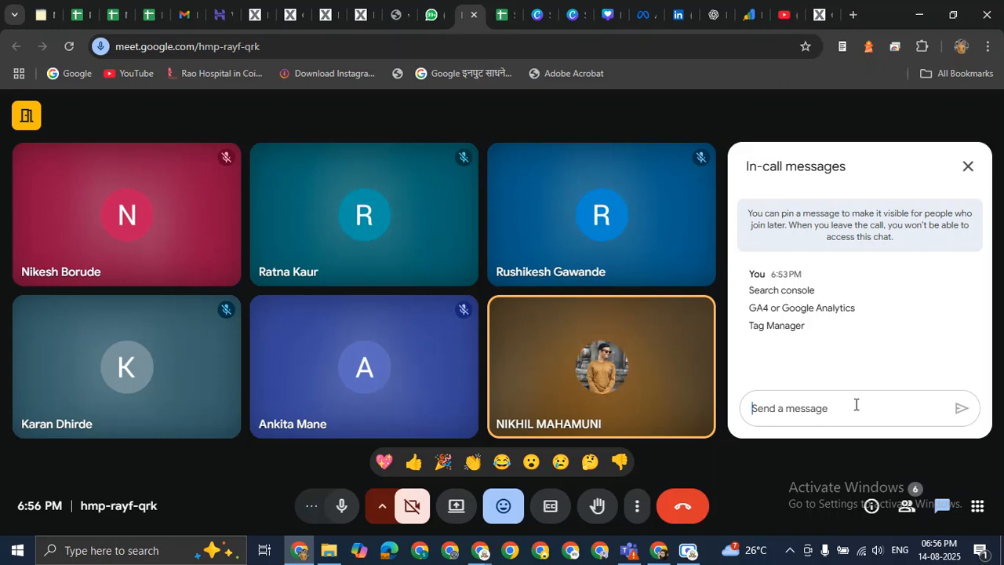
click(856, 404)
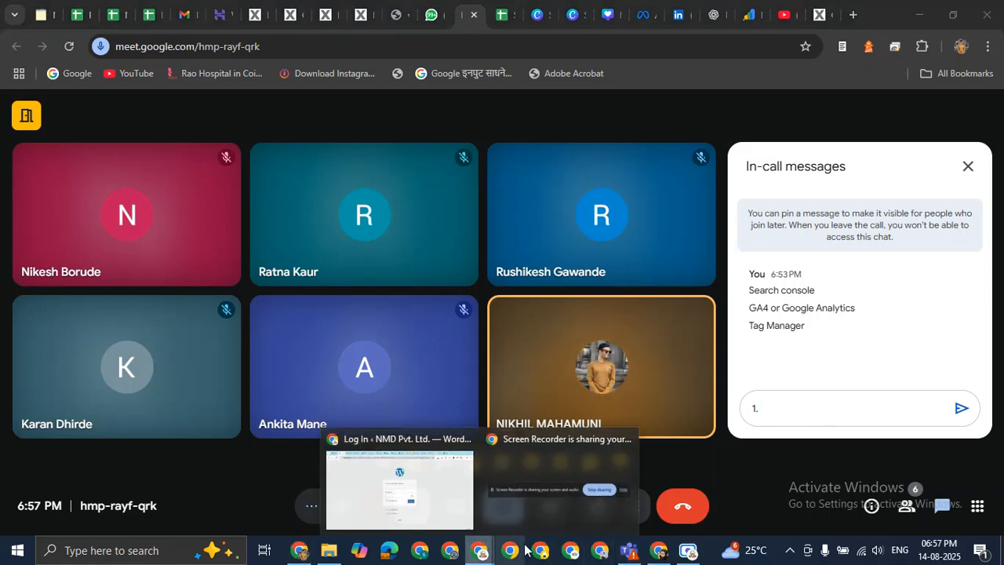
Load the thedigitalnmd.com homepage in Chrome's new tab.
click(400, 490)
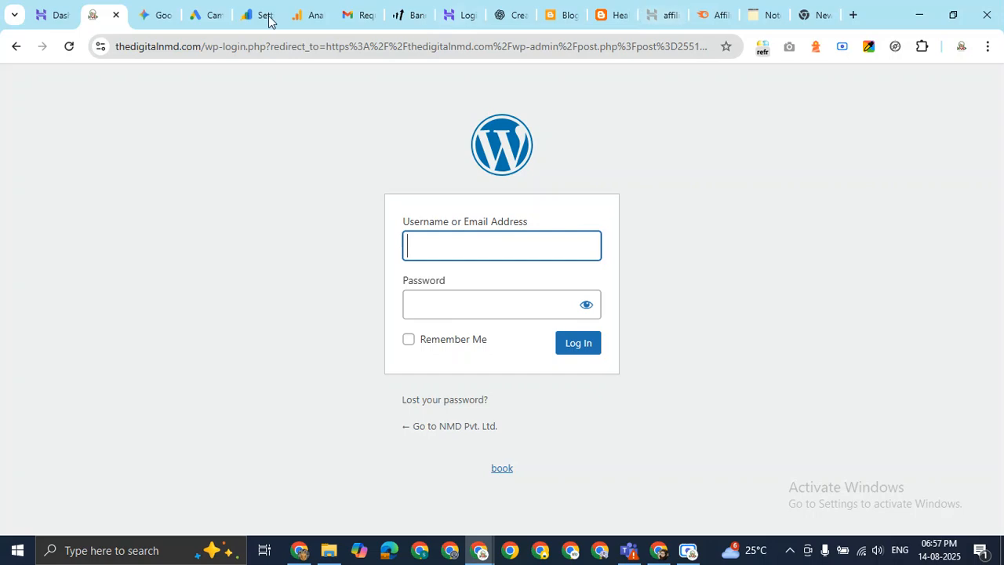
click(801, 12)
click(619, 50)
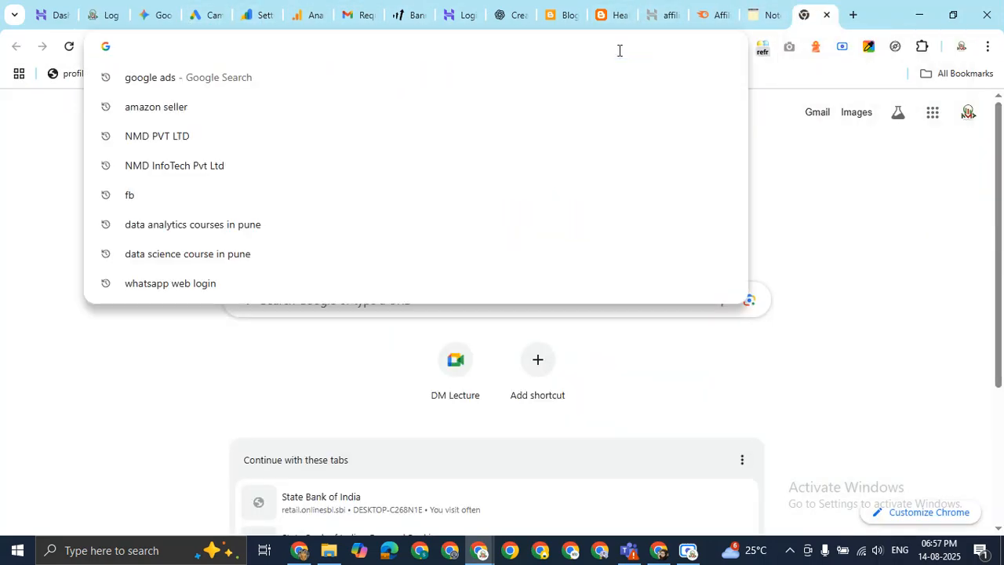
text(the)
key(Right)
key(Return)
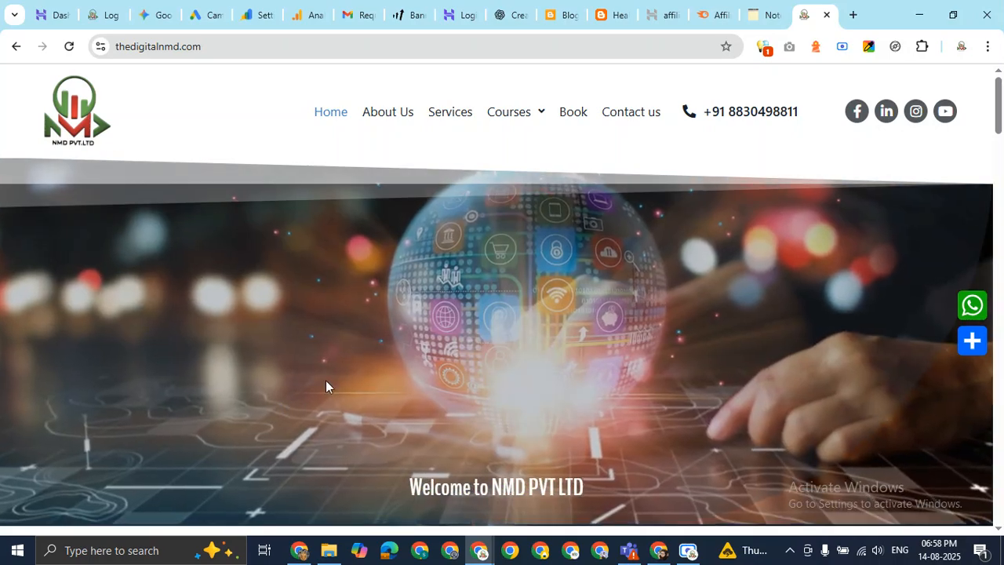
Scroll down to the site's service cards, then return to the Meet call.
scroll(365, 345, down, 5)
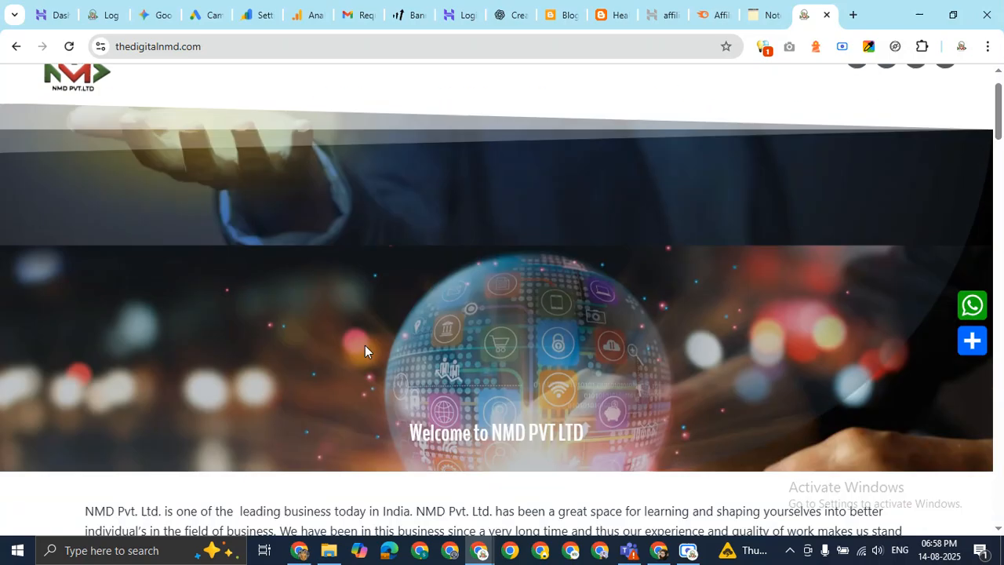
scroll(417, 319, down, 3)
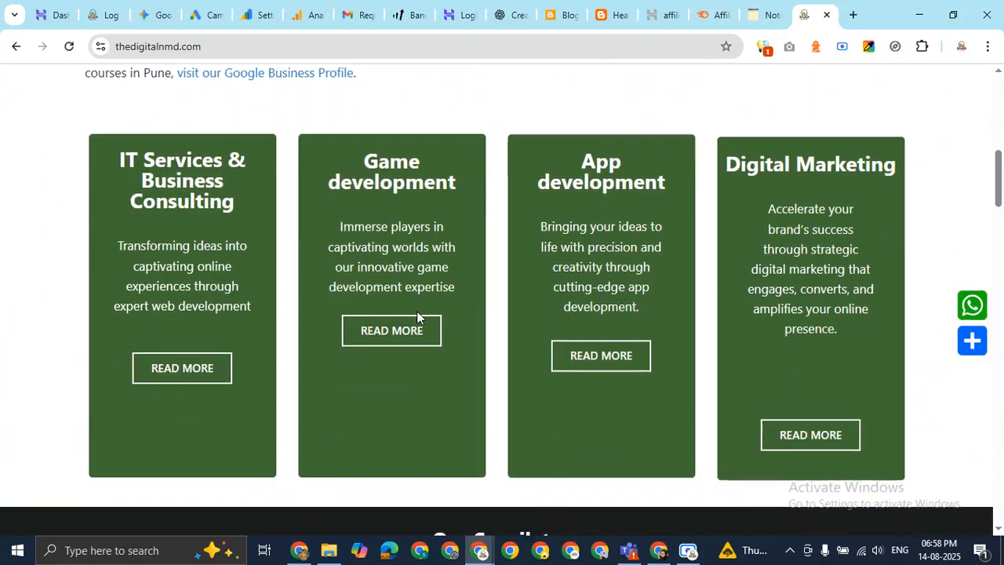
scroll(418, 320, down, 2)
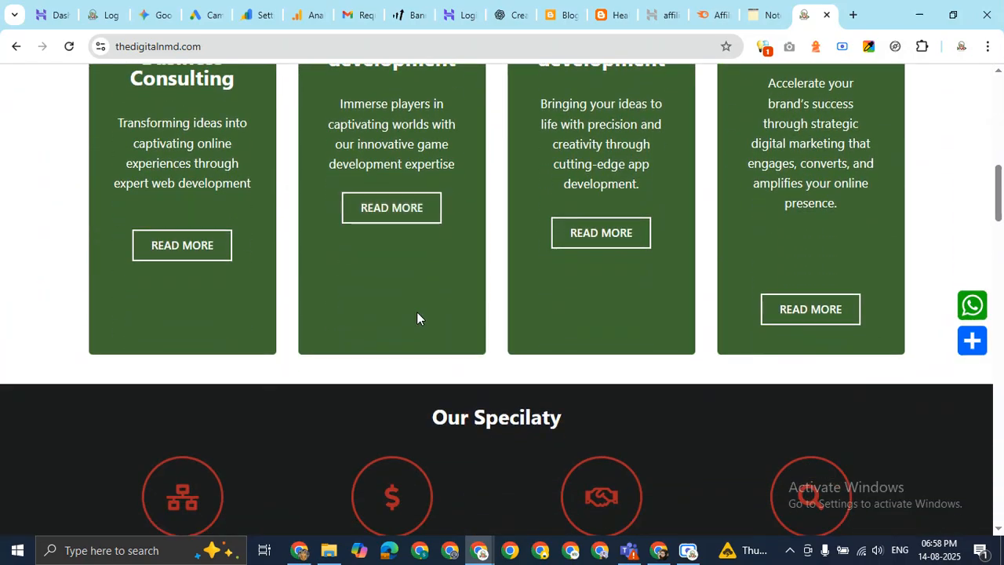
scroll(417, 319, down, 2)
click(299, 550)
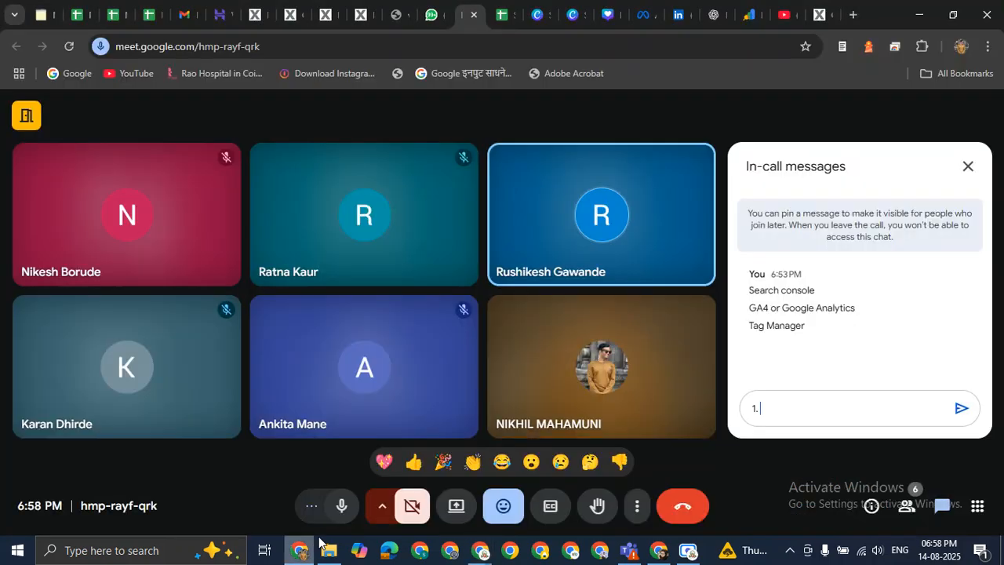
Present the entire screen to the Google Meet call.
click(455, 507)
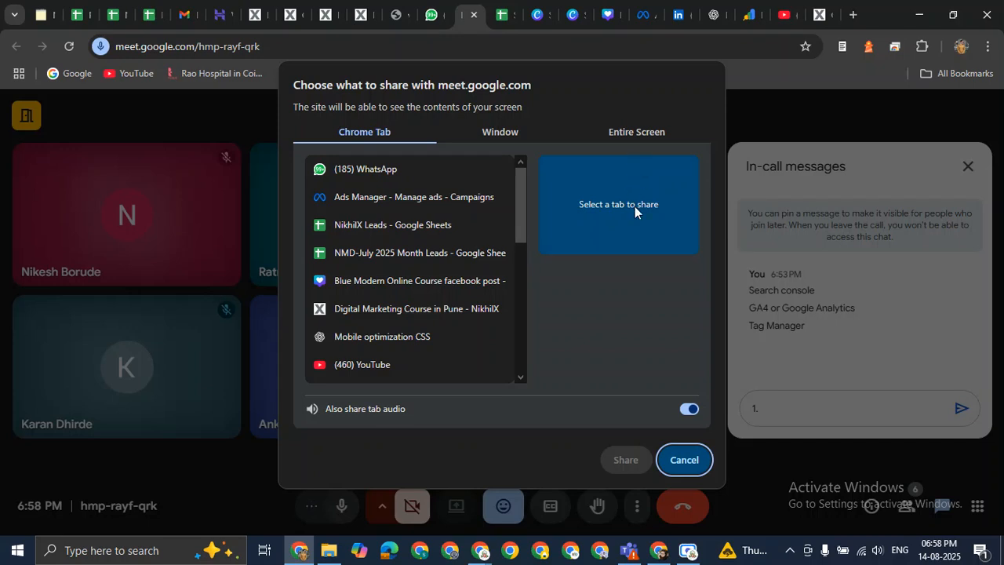
click(634, 134)
click(437, 228)
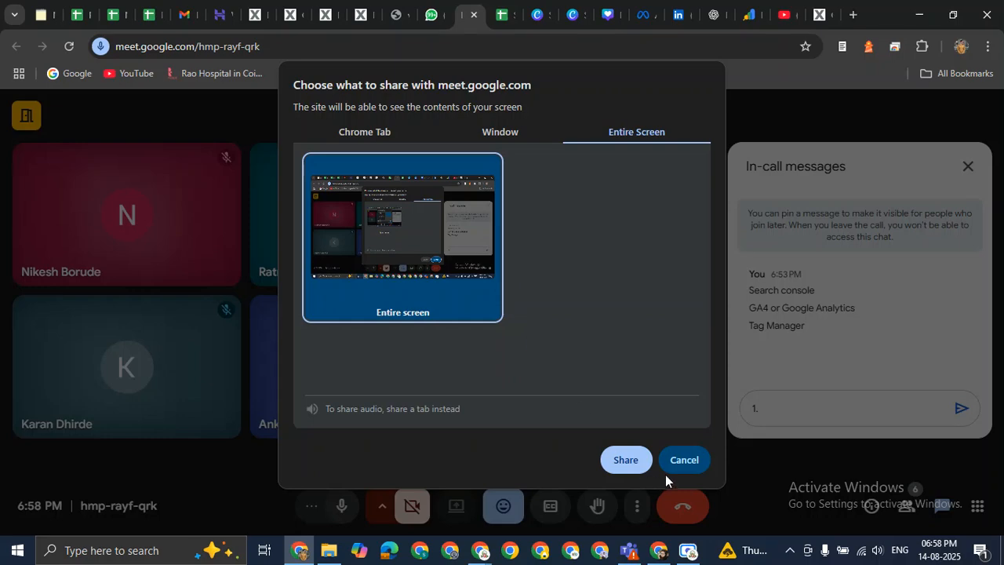
click(638, 465)
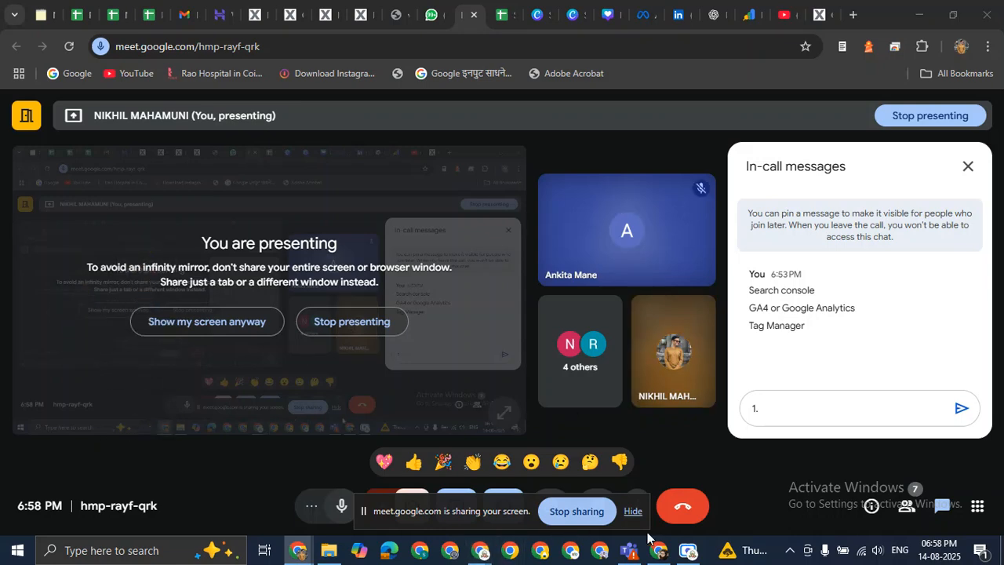
Minimise the Screen Recorder and bring the thedigitalnmd.com Chrome window forward.
click(697, 553)
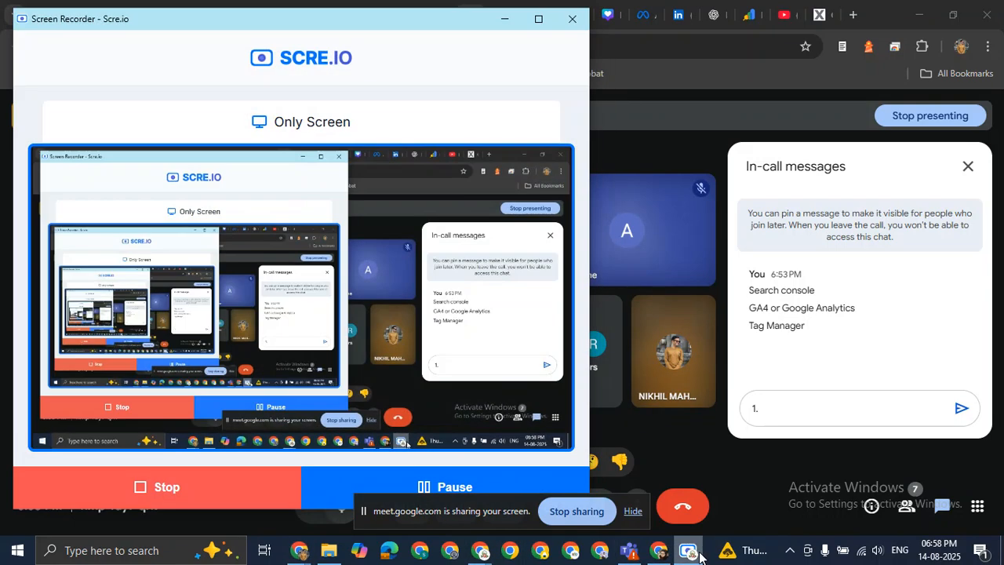
click(516, 27)
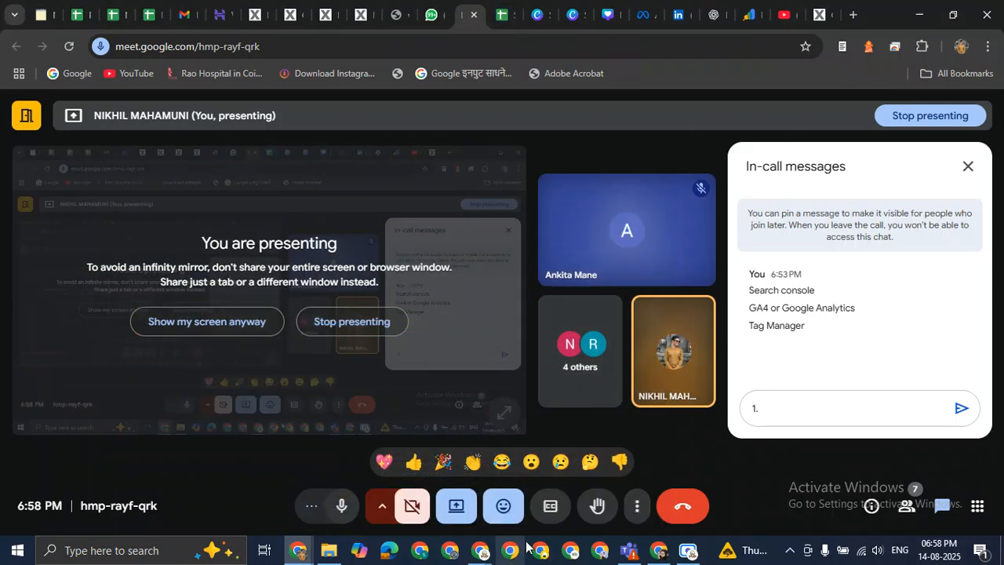
click(299, 552)
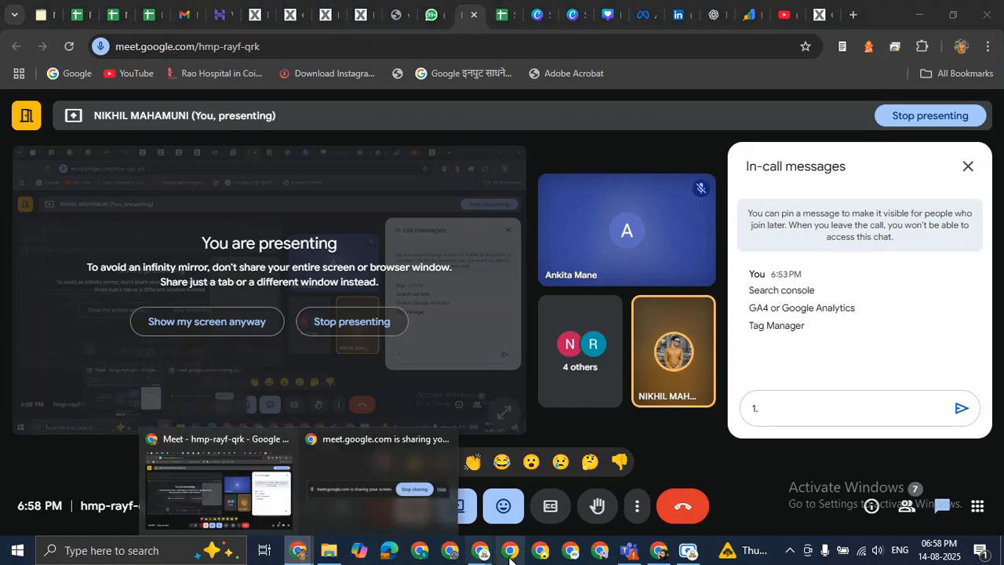
mouse_move(479, 551)
click(444, 480)
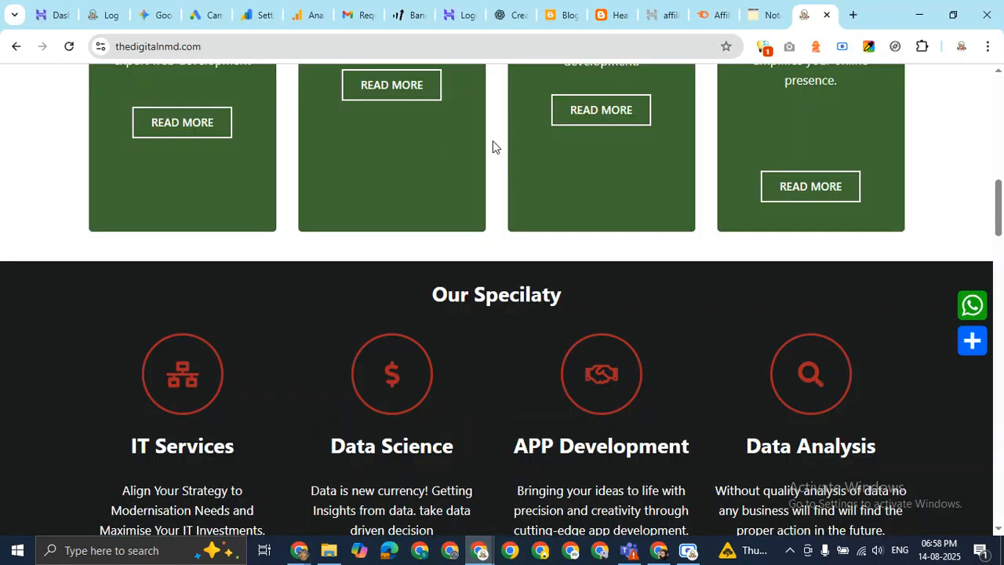
Scroll around the thedigitalnmd.com homepage's Our Specialty section.
scroll(493, 141, up, 10)
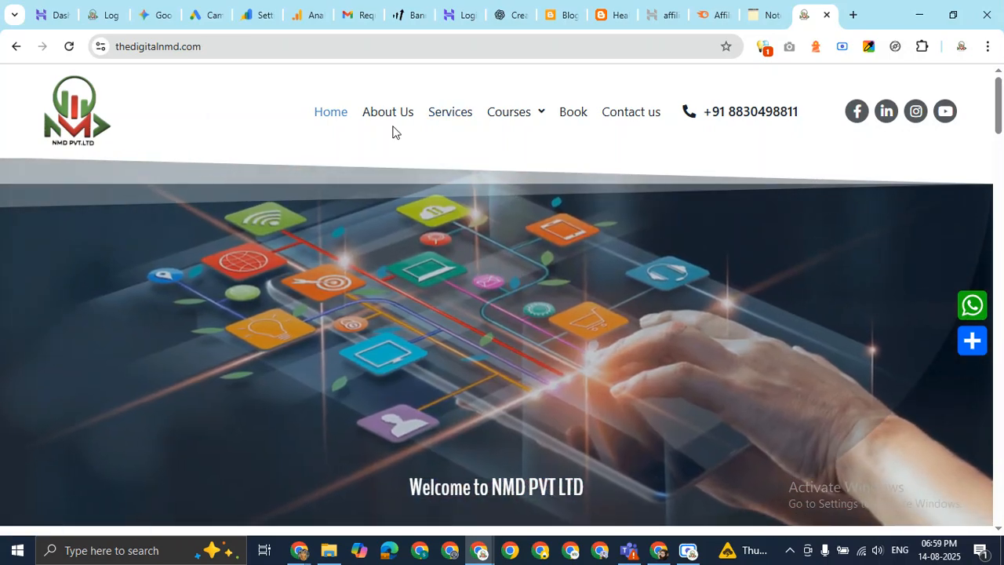
scroll(303, 153, down, 5)
scroll(303, 154, down, 6)
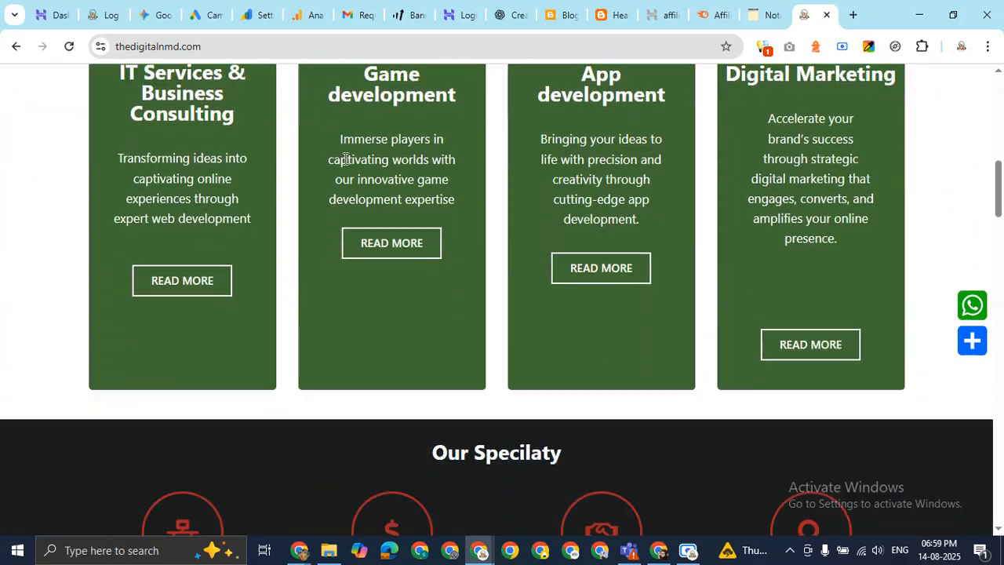
scroll(516, 172, up, 2)
scroll(517, 179, up, 2)
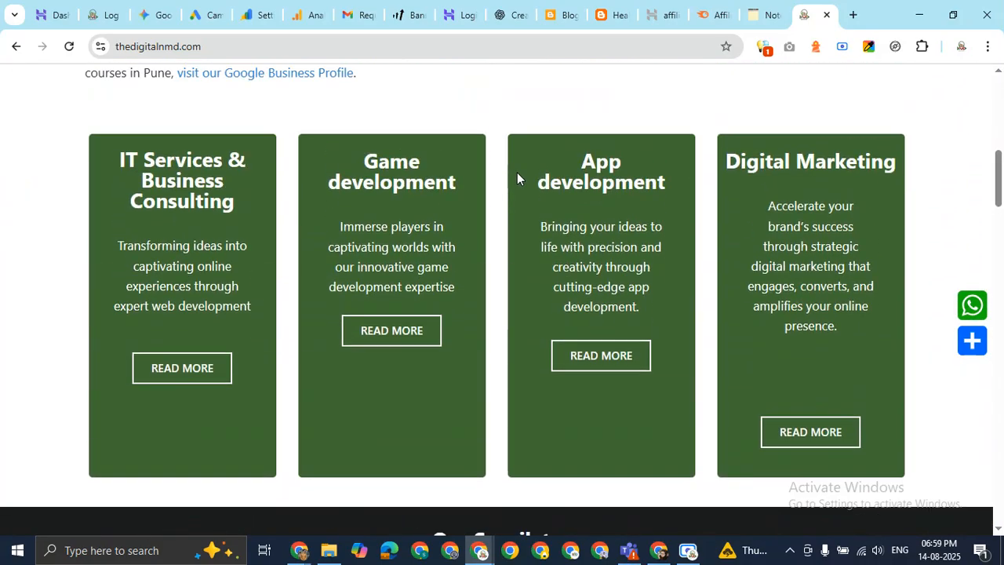
Open the Services page, scroll through all services, and follow its Contact Us link.
click(391, 330)
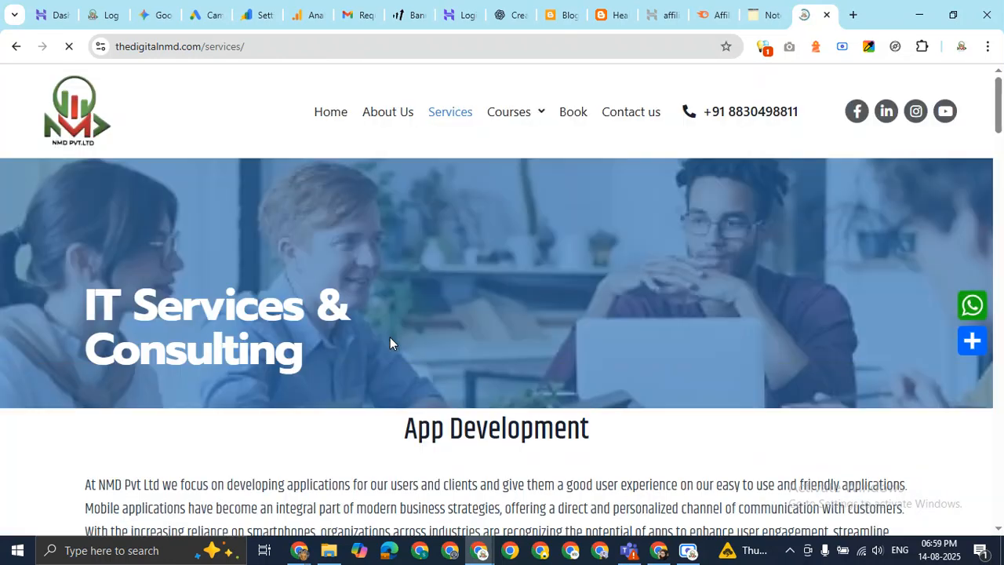
scroll(537, 243, down, 3)
scroll(535, 244, down, 3)
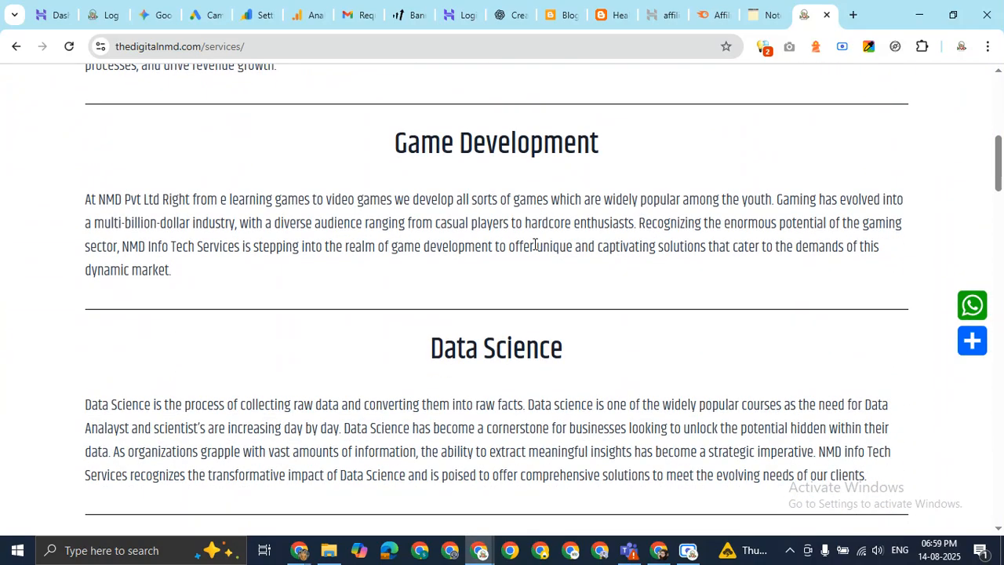
scroll(535, 201, down, 8)
scroll(536, 201, down, 15)
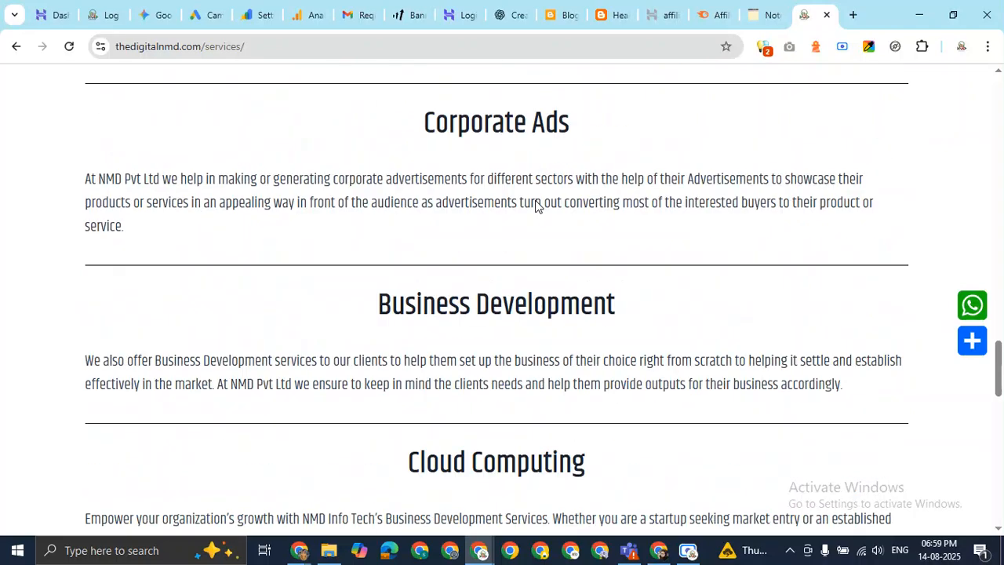
scroll(536, 201, down, 10)
scroll(565, 204, up, 5)
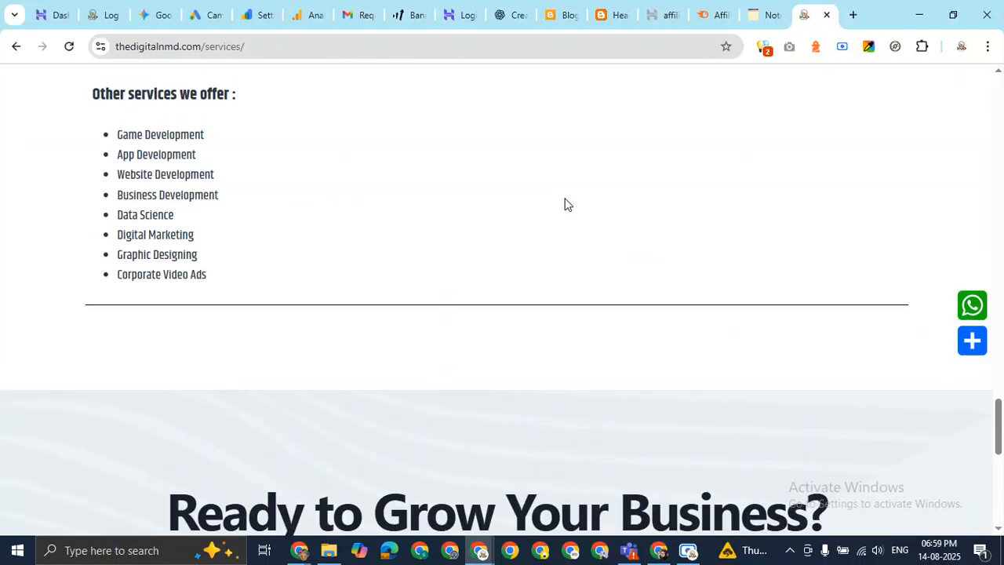
scroll(565, 204, down, 5)
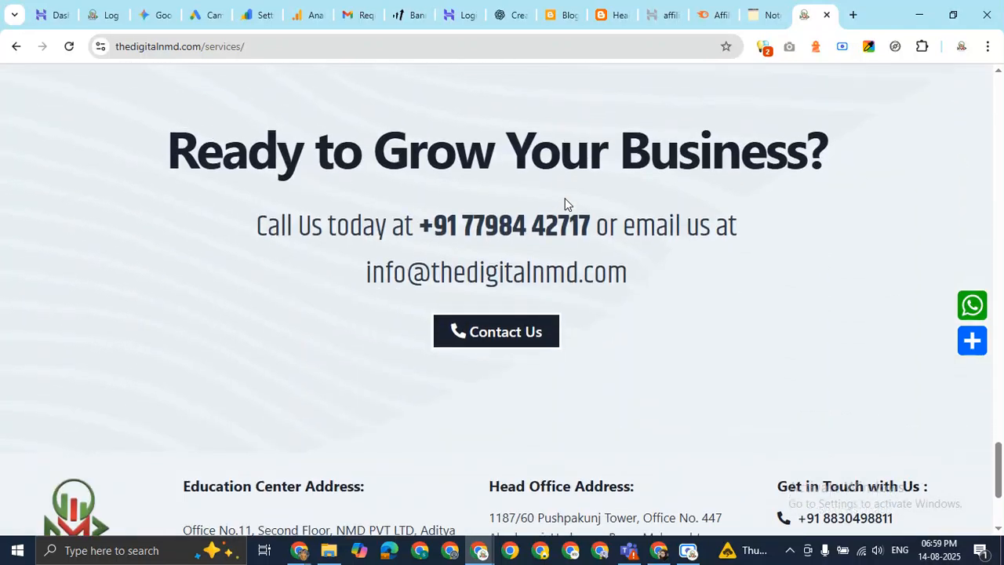
click(512, 330)
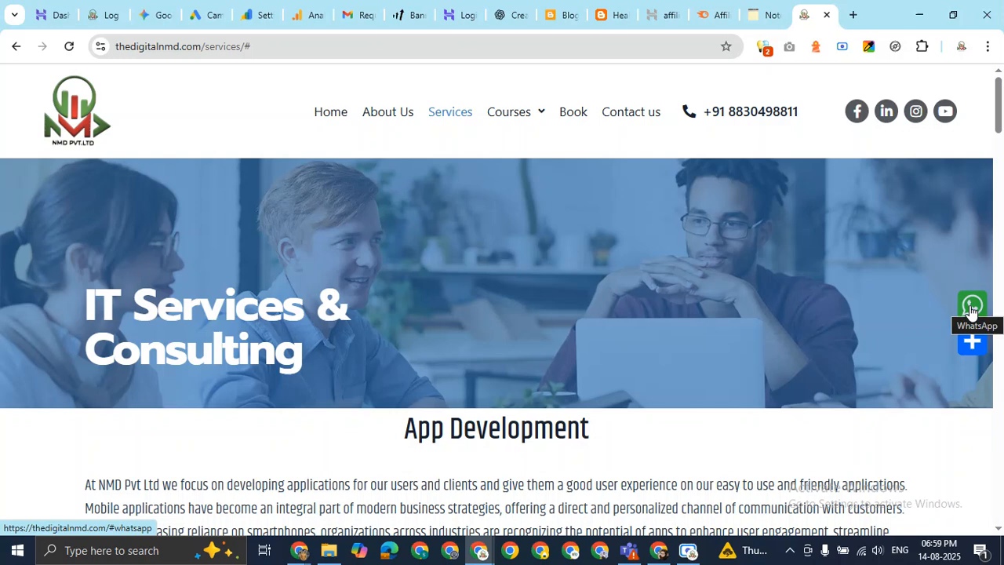
Highlight the App Development paragraph, deselect it, and scroll back up the services page.
scroll(596, 306, down, 2)
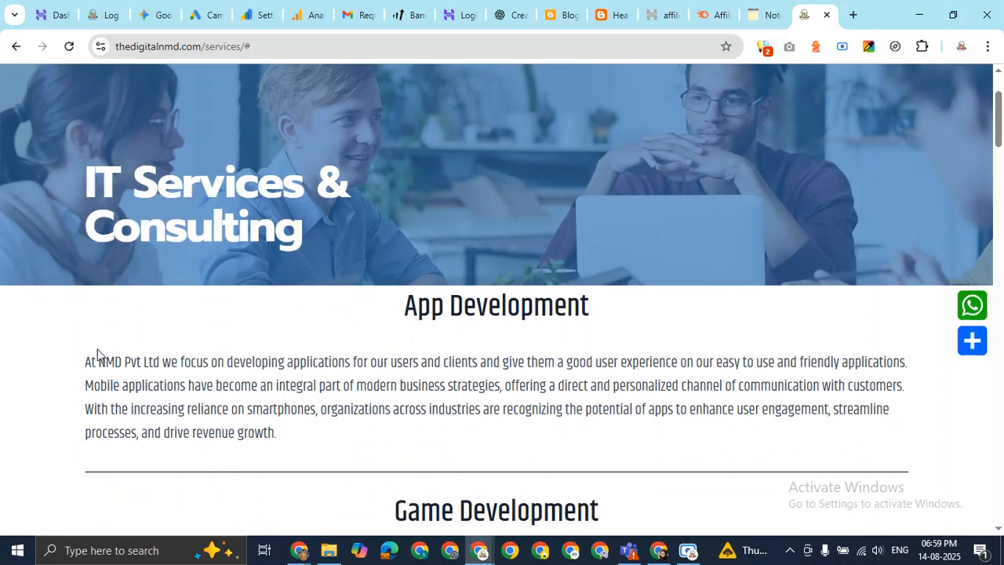
drag(86, 366, 289, 434)
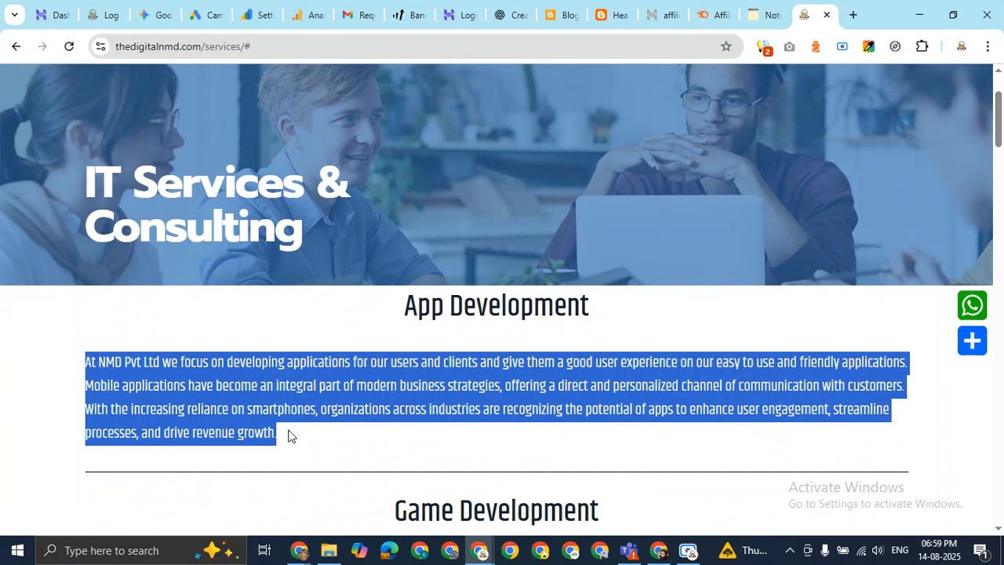
click(547, 371)
scroll(551, 358, up, 2)
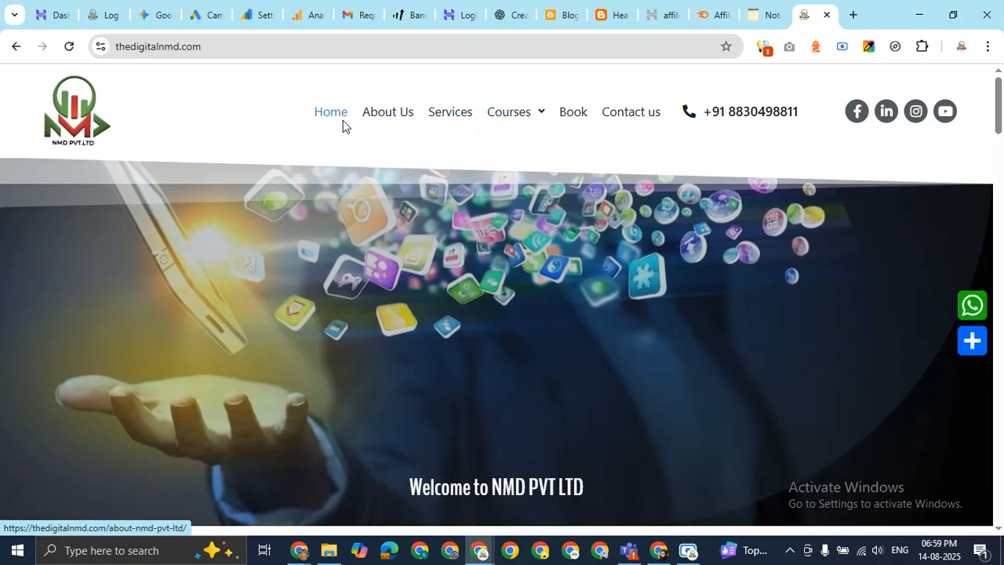
Open Services, scroll to the footer addresses, and select the 'Head Office Address:' heading.
click(444, 119)
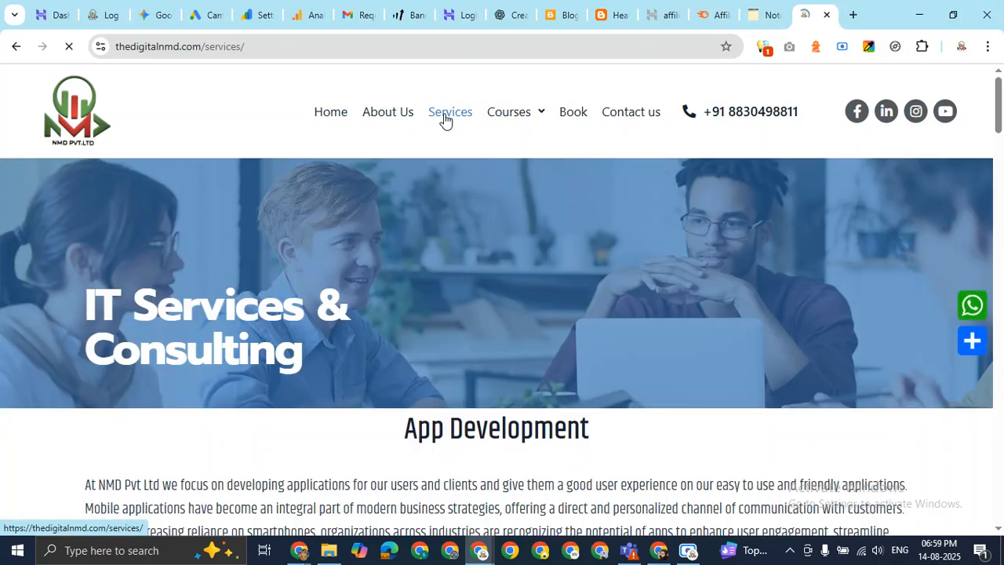
scroll(598, 217, down, 12)
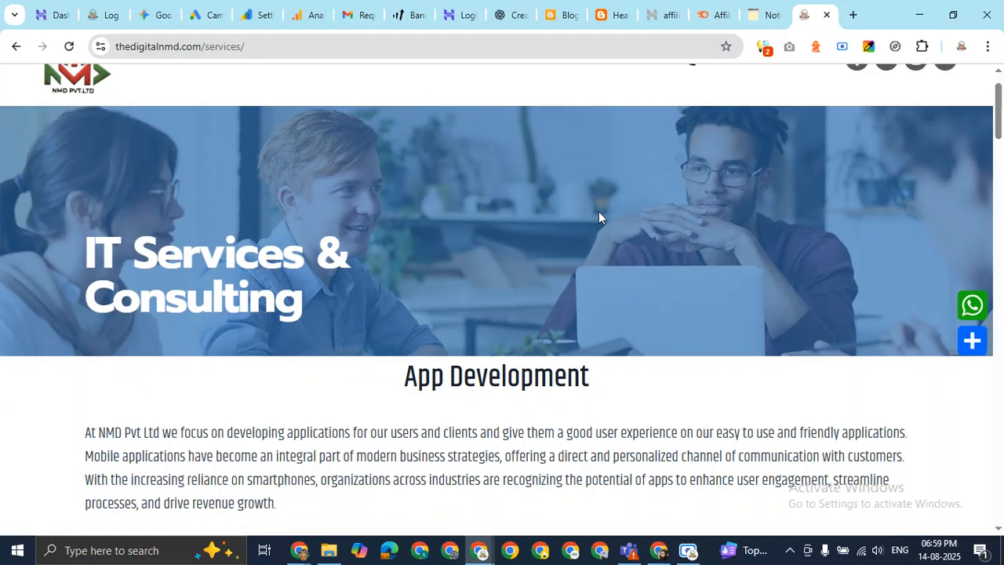
scroll(599, 211, down, 15)
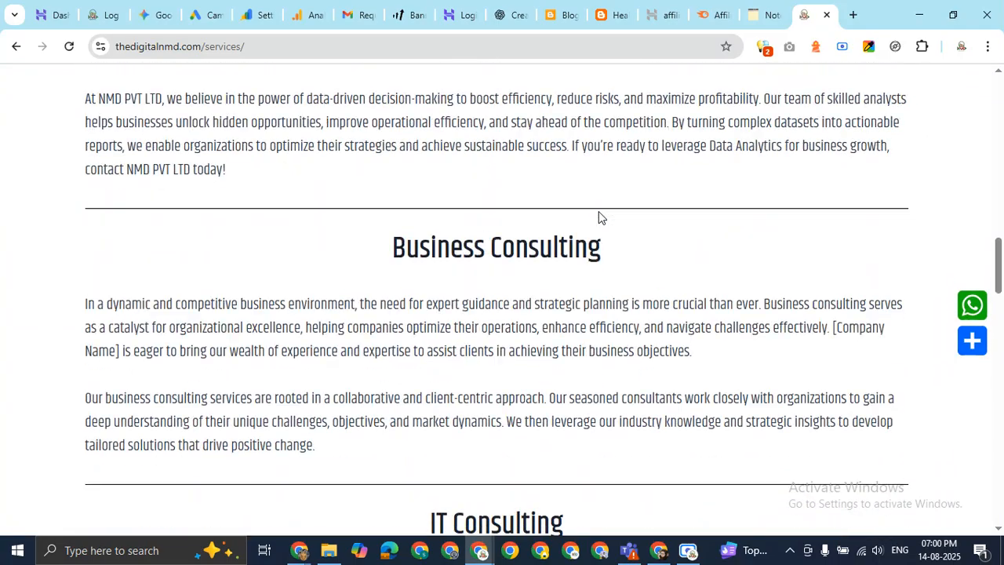
scroll(599, 218, down, 9)
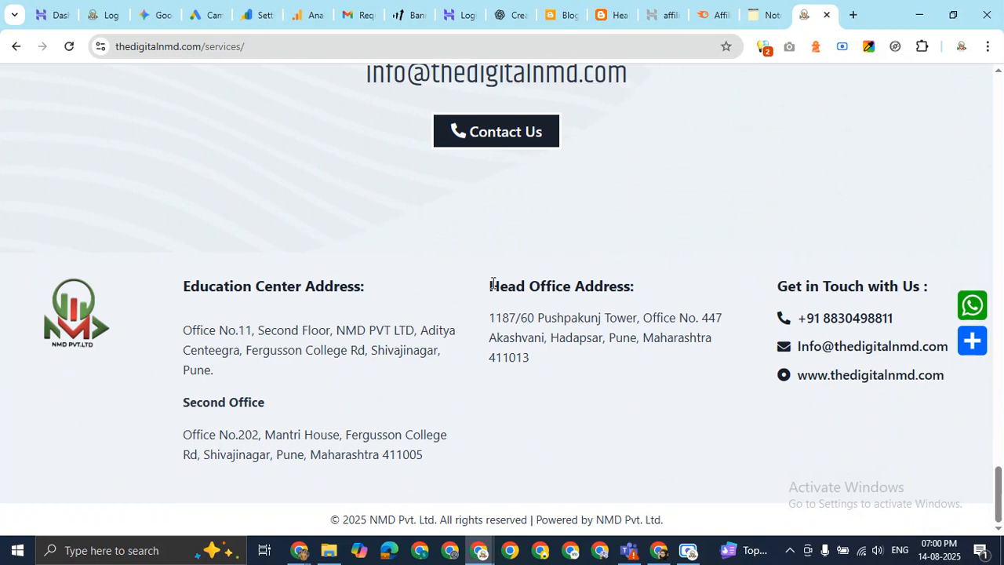
drag(490, 284, 635, 285)
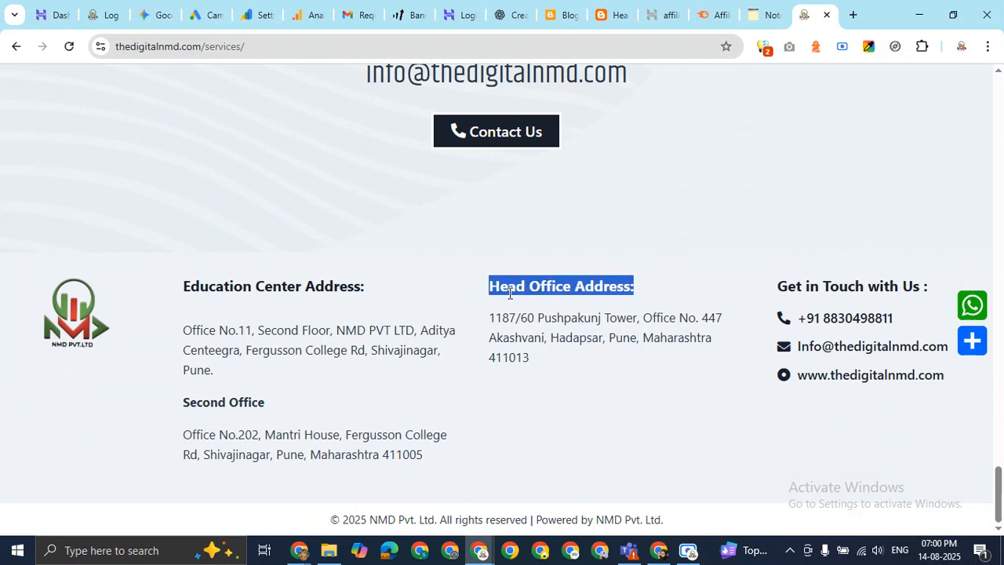
Reselect then clear the Head Office heading, scroll to the top, and switch back to the Meet window.
click(682, 289)
triple_click(586, 287)
click(664, 286)
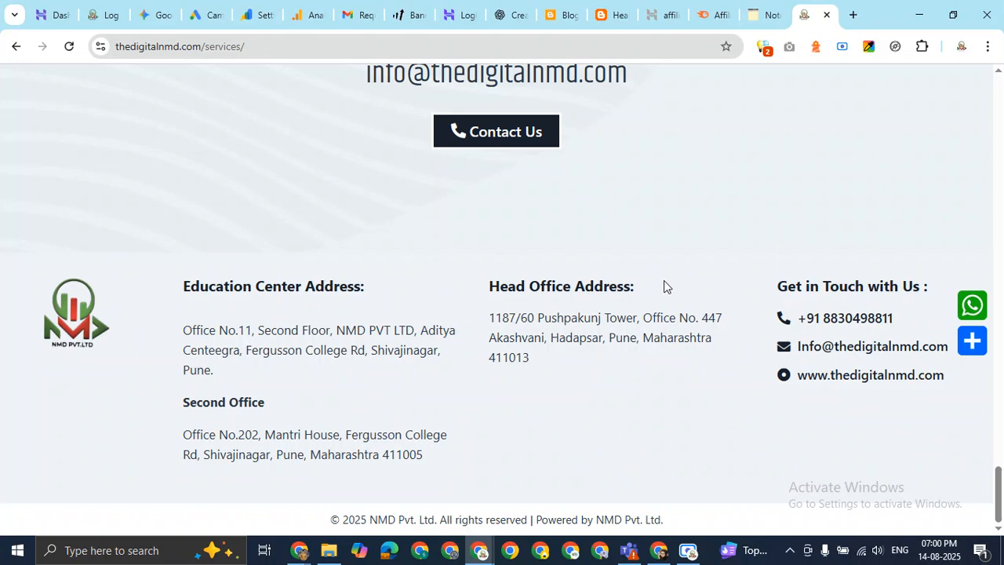
scroll(712, 287, up, 10)
scroll(712, 284, up, 10)
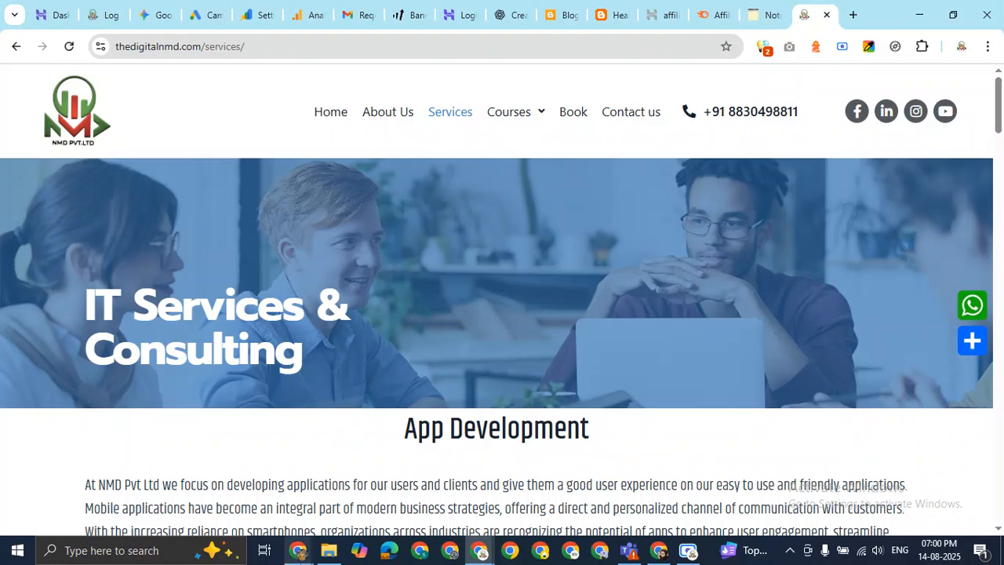
mouse_move(285, 539)
click(220, 482)
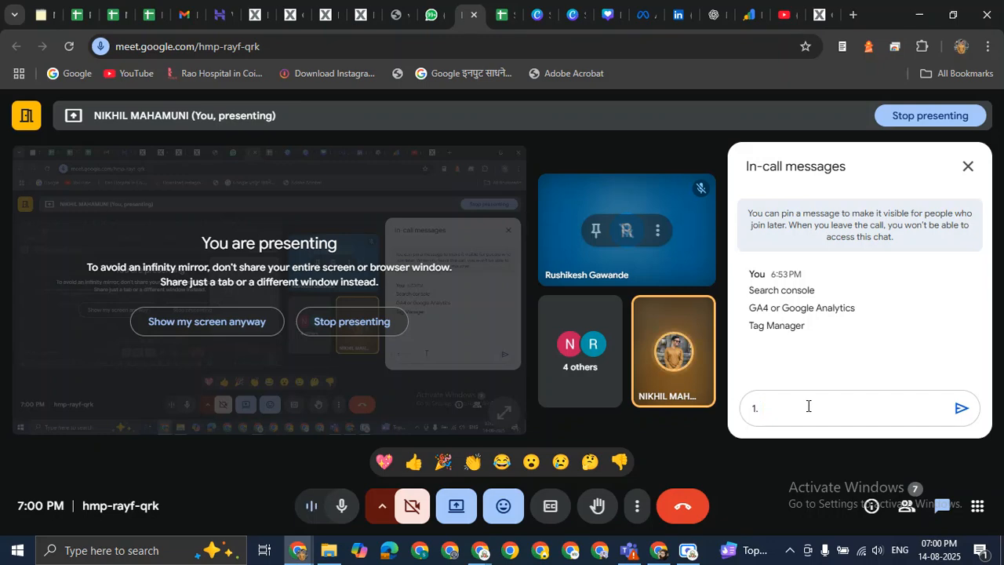
Send '1. any activity which user performs on our site.' and begin typing 'Event'.
text(any)
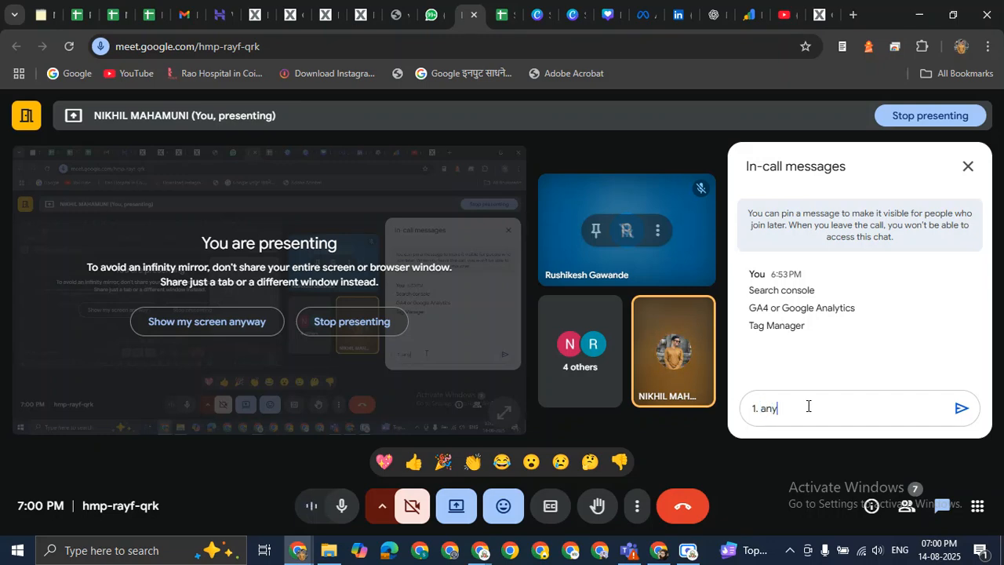
text( activity)
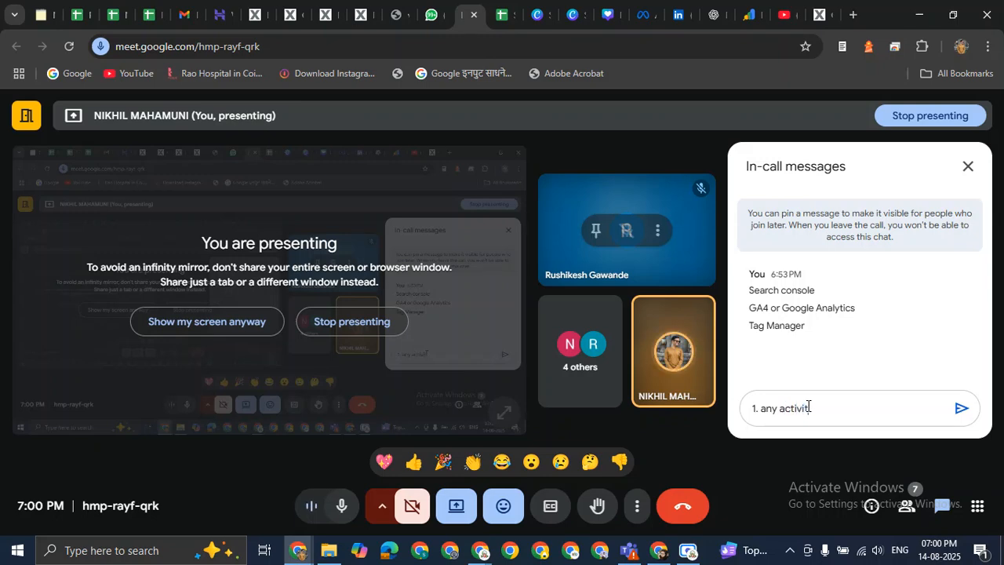
text( which)
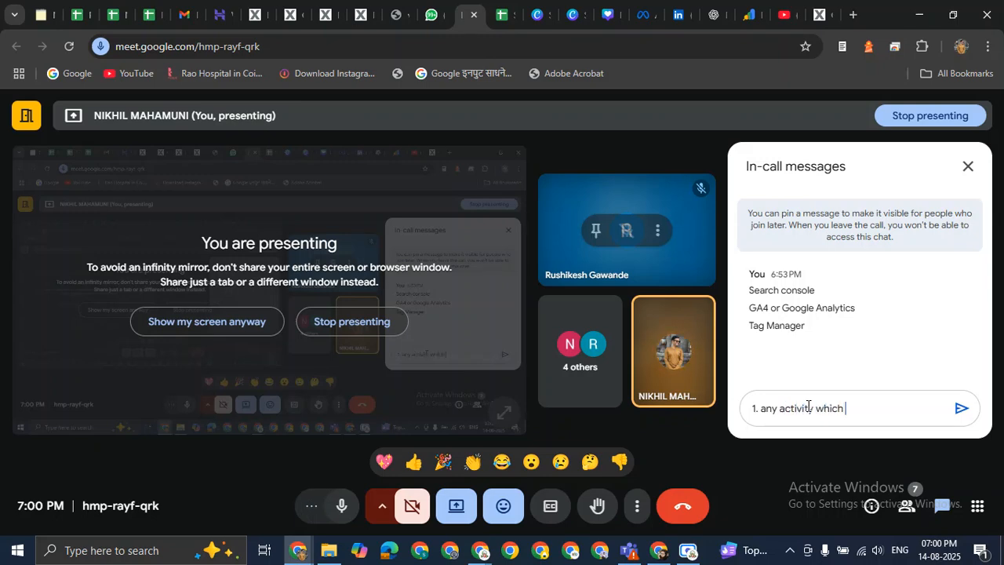
text( user performs on )
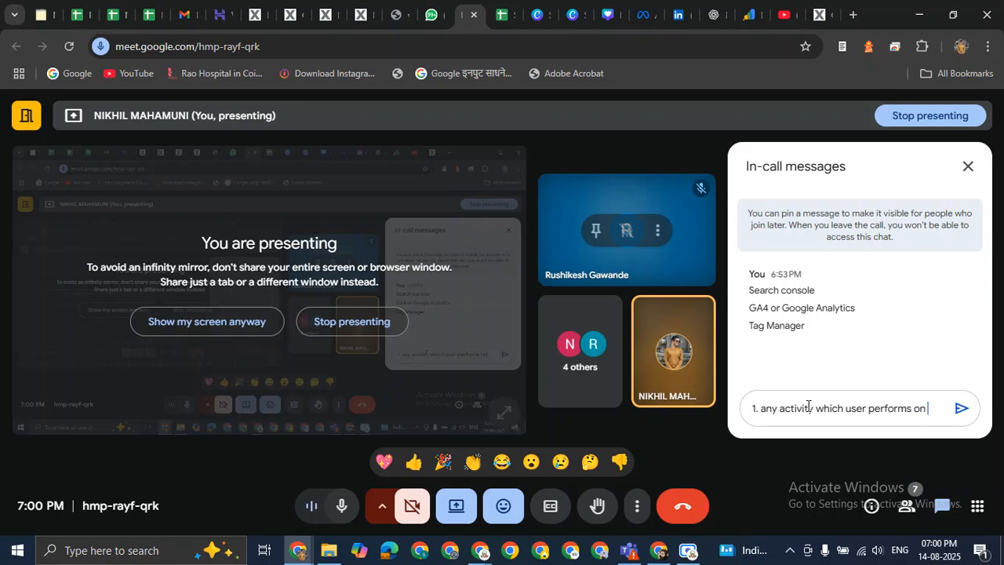
text(our site.)
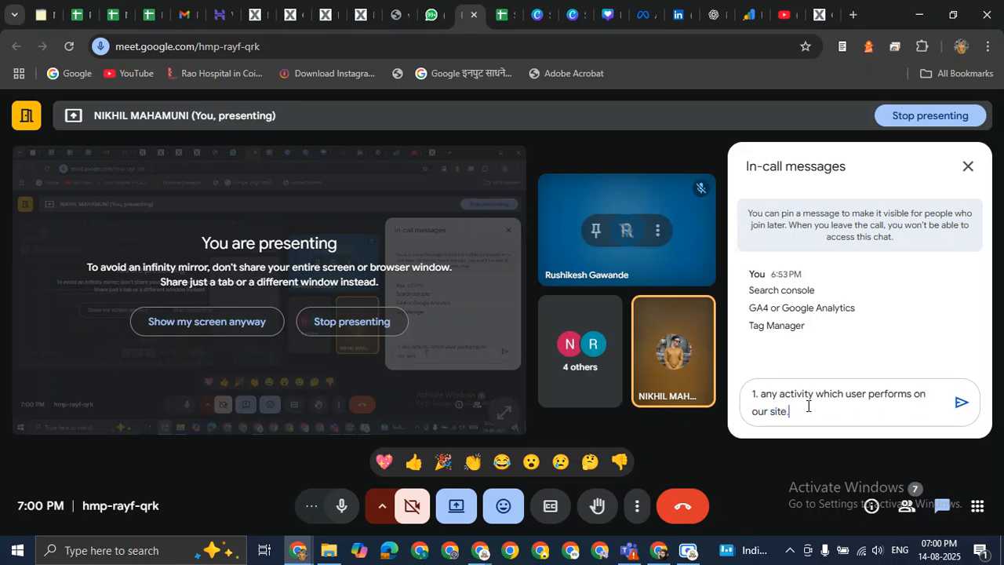
key(Return)
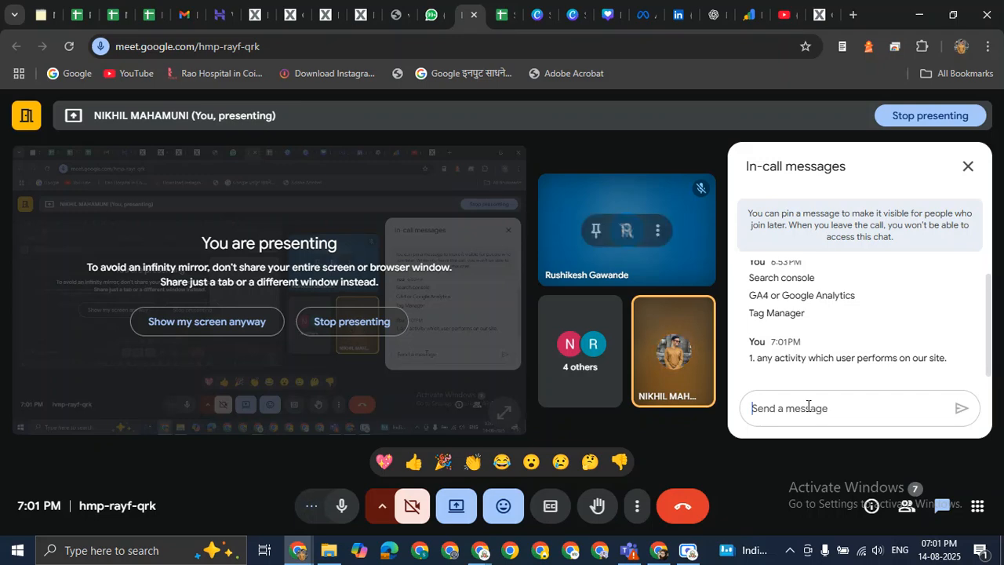
text(Event)
Send 'Event' under the first point and put the cursor back in the message box.
key(Return)
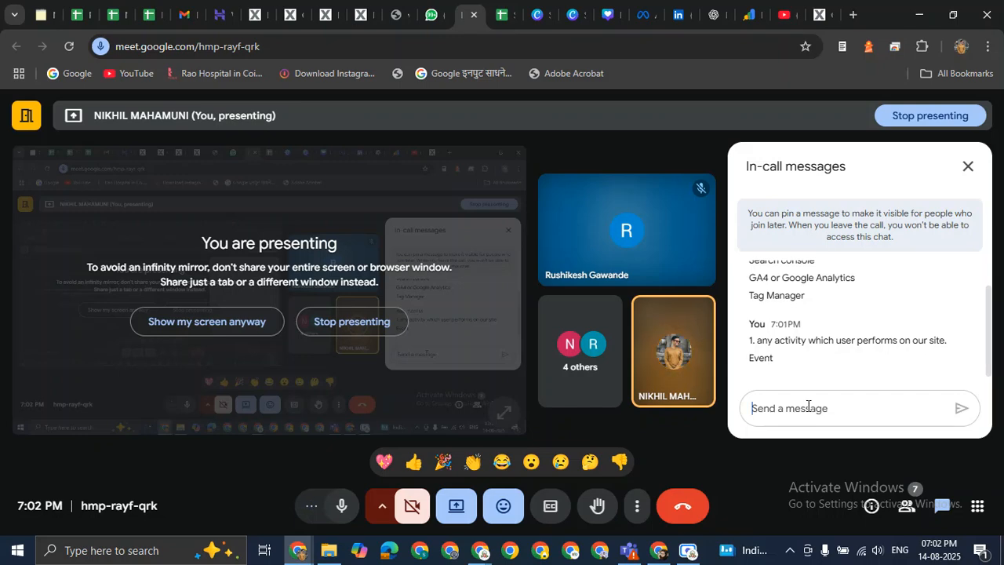
click(808, 407)
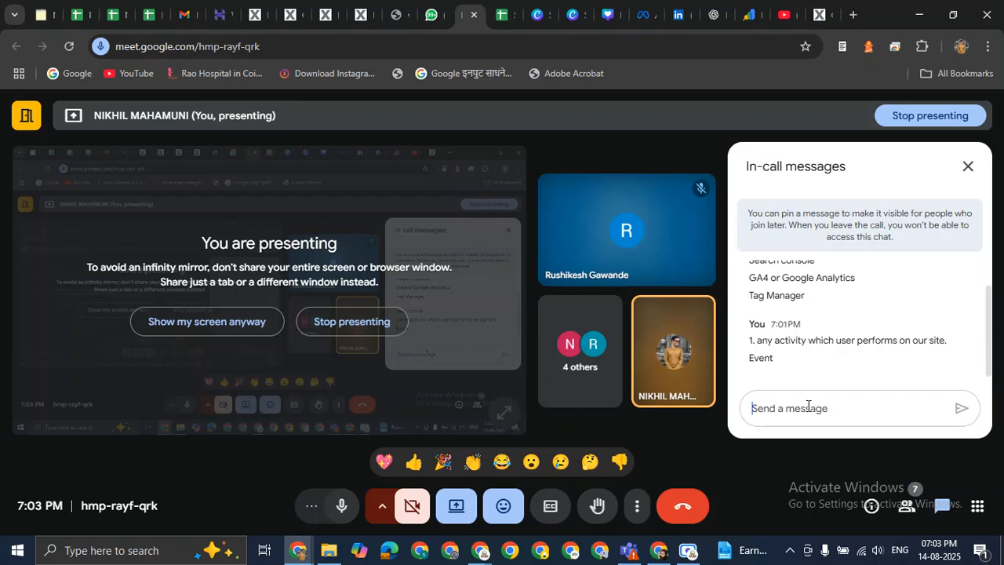
Mute and unmute the microphone, then start a chat message reading '2.' without sending it.
click(347, 506)
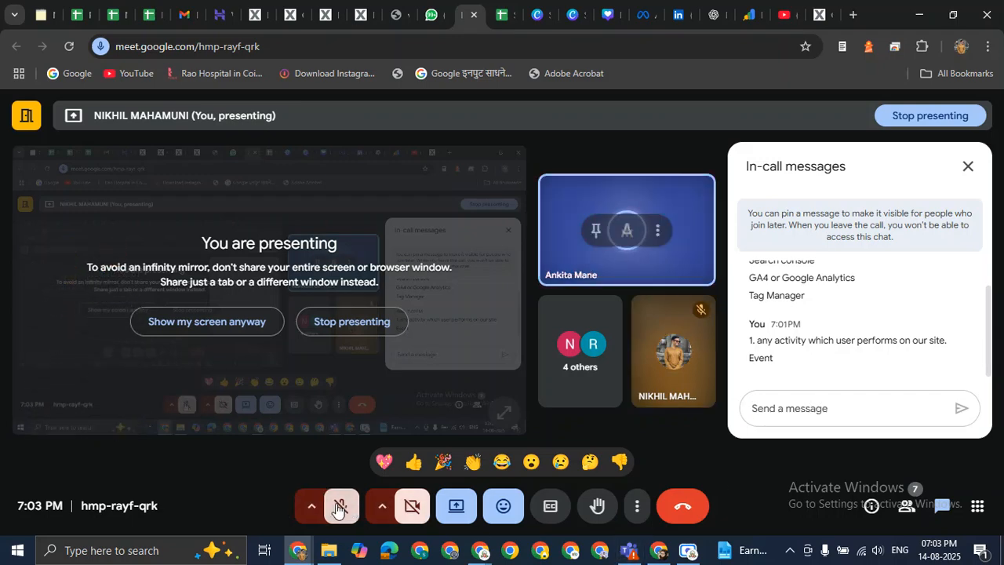
click(337, 509)
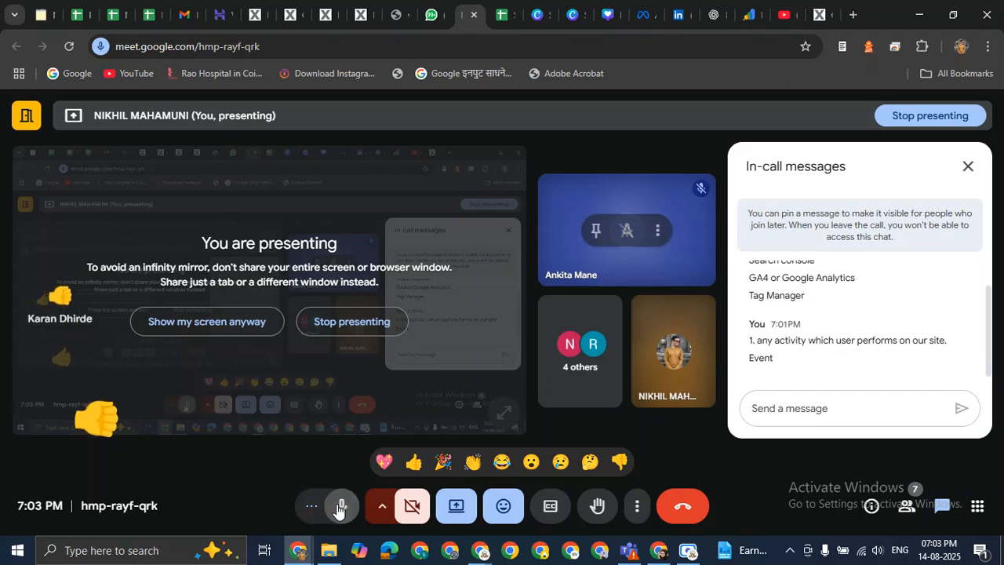
click(809, 410)
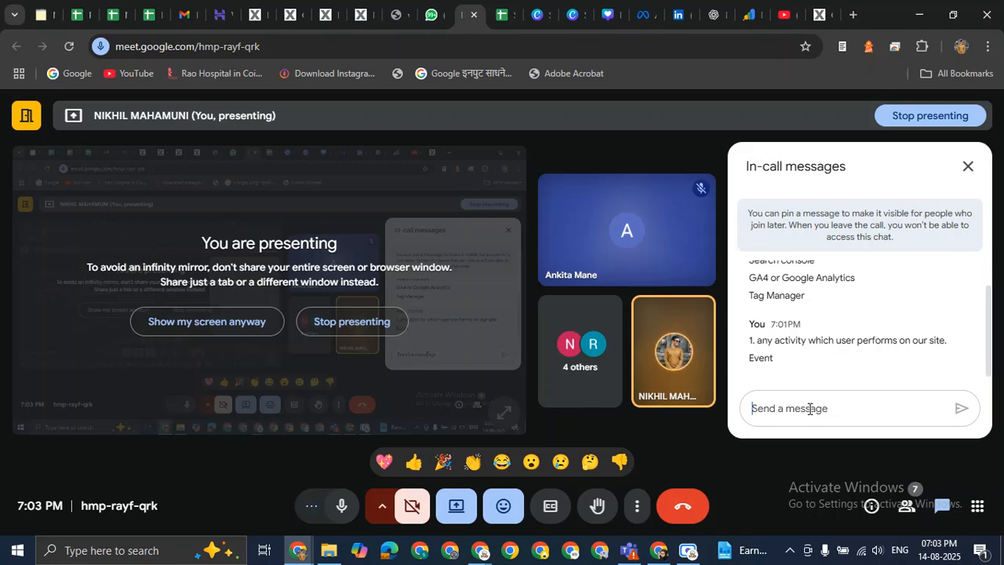
text(2.)
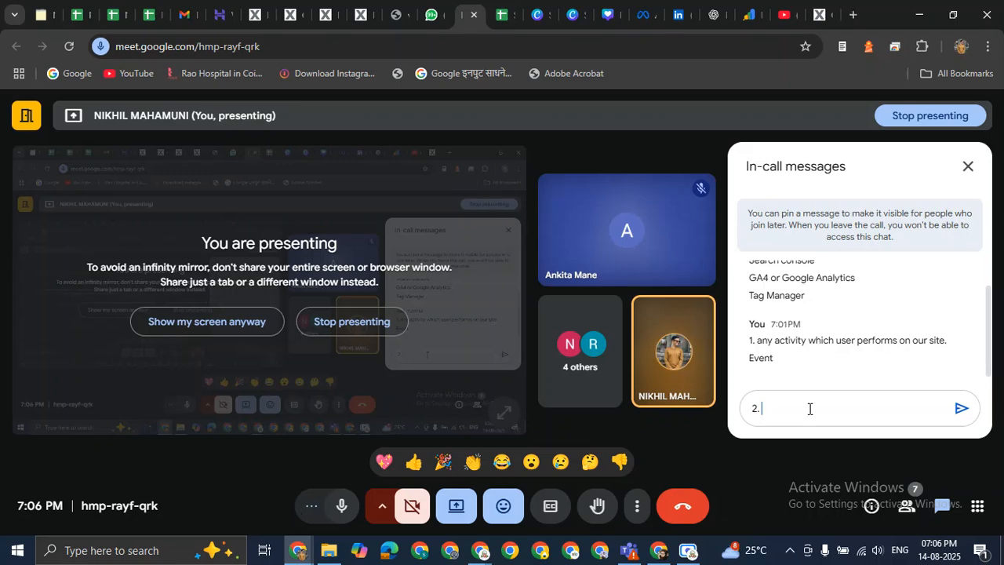
Send '2. Collection of all tools, sites and software codes.' and 'Gmail Account' as chat messages.
text(Colle)
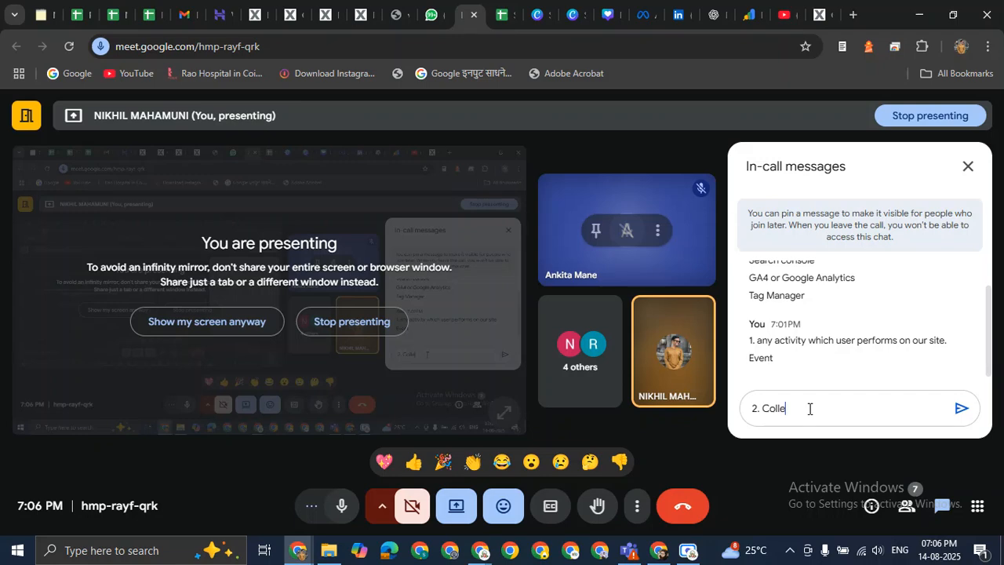
text(ction of all tools, site)
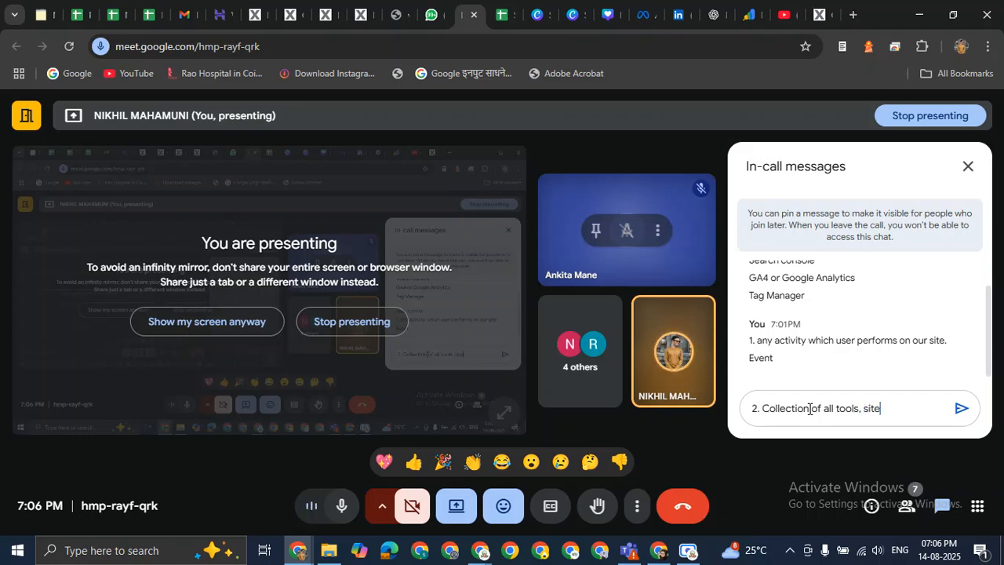
text(s and softwar)
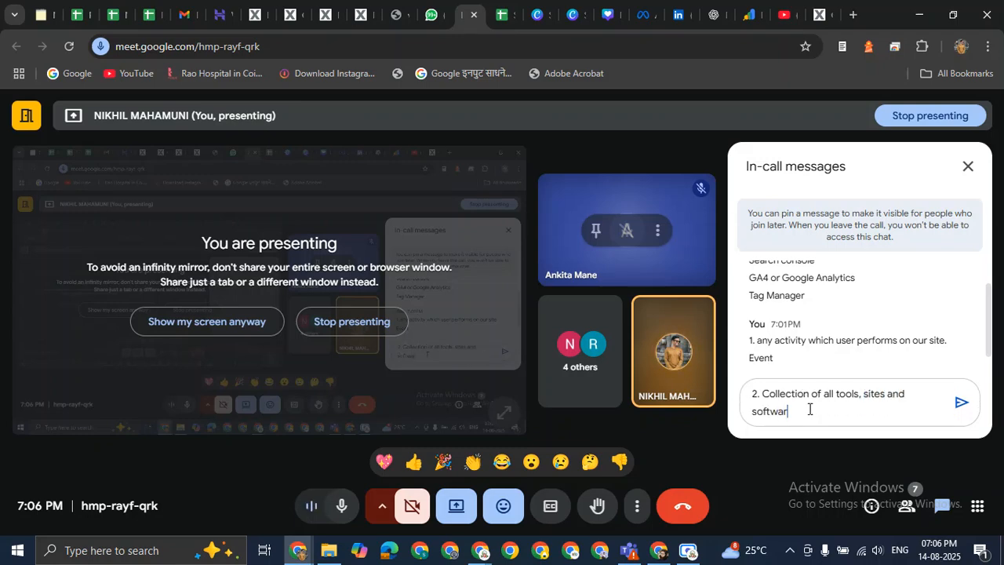
text(e codes.)
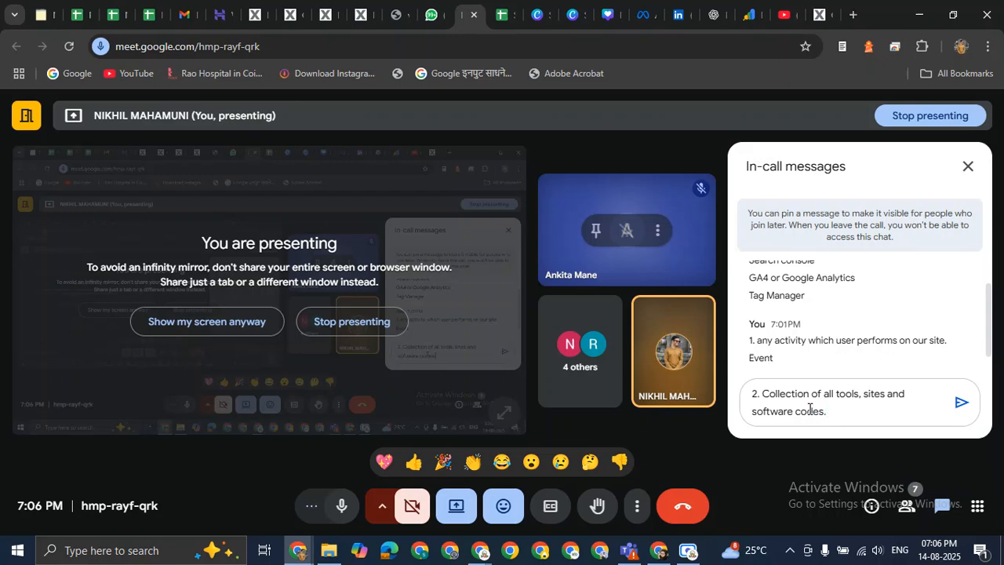
key(Return)
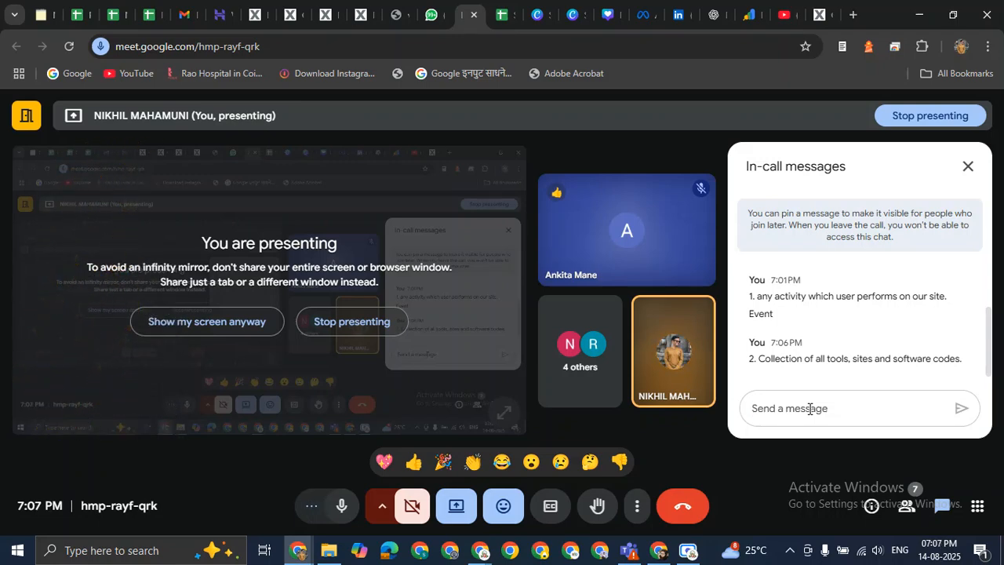
click(810, 408)
text(G)
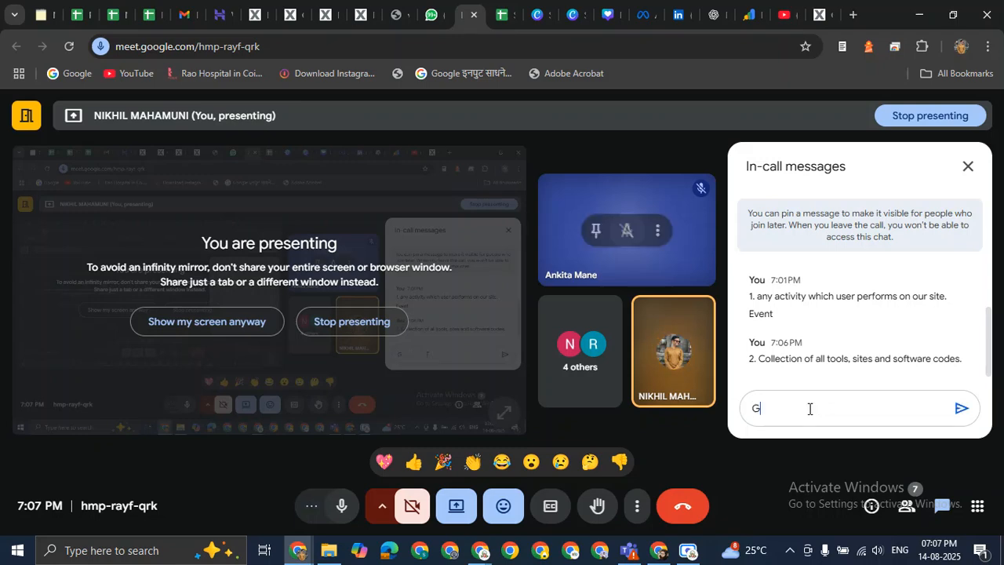
text(mail Account)
key(Return)
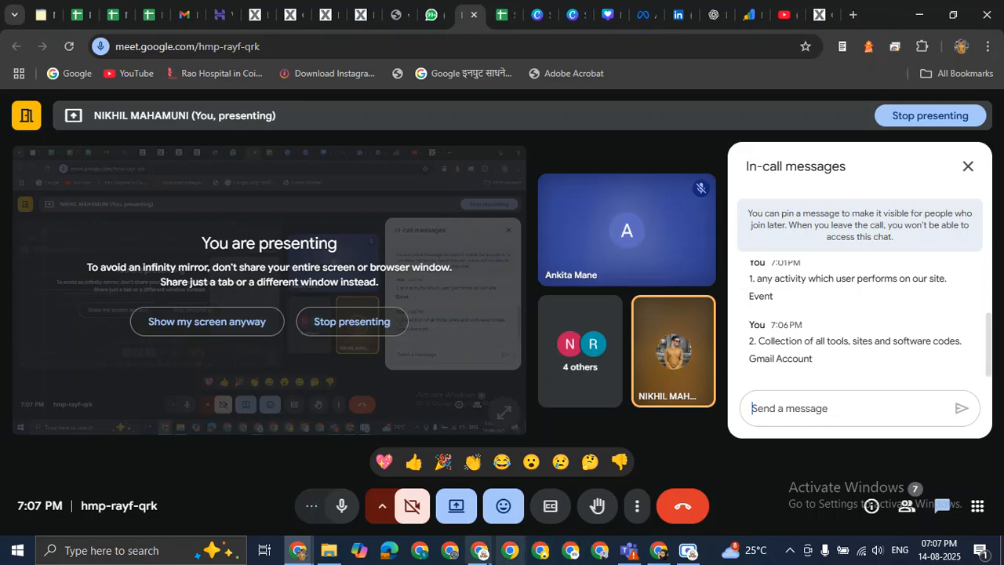
Close the password-reset email to return to the Gmail inbox, then start a new Chrome tab.
mouse_move(480, 549)
click(437, 470)
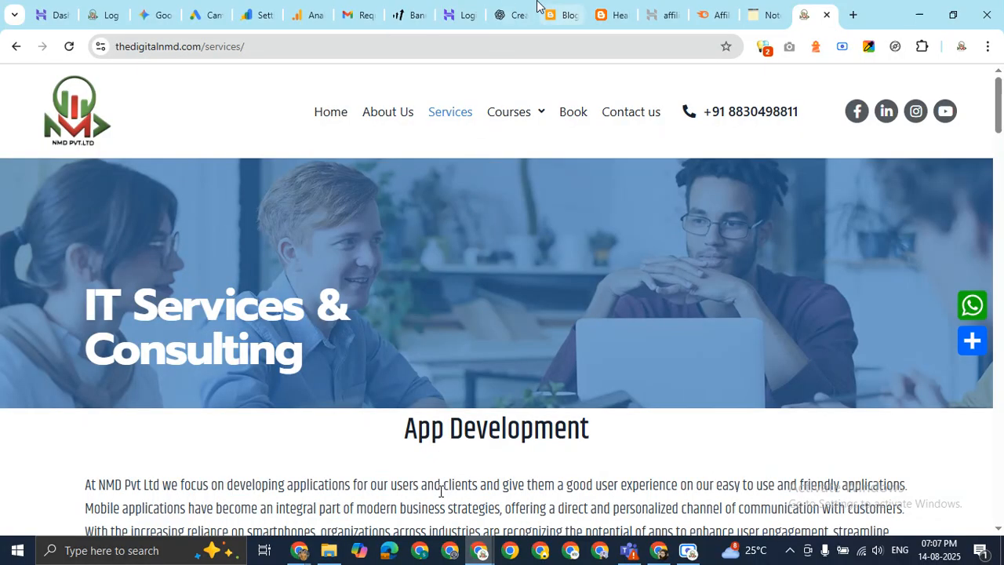
click(349, 18)
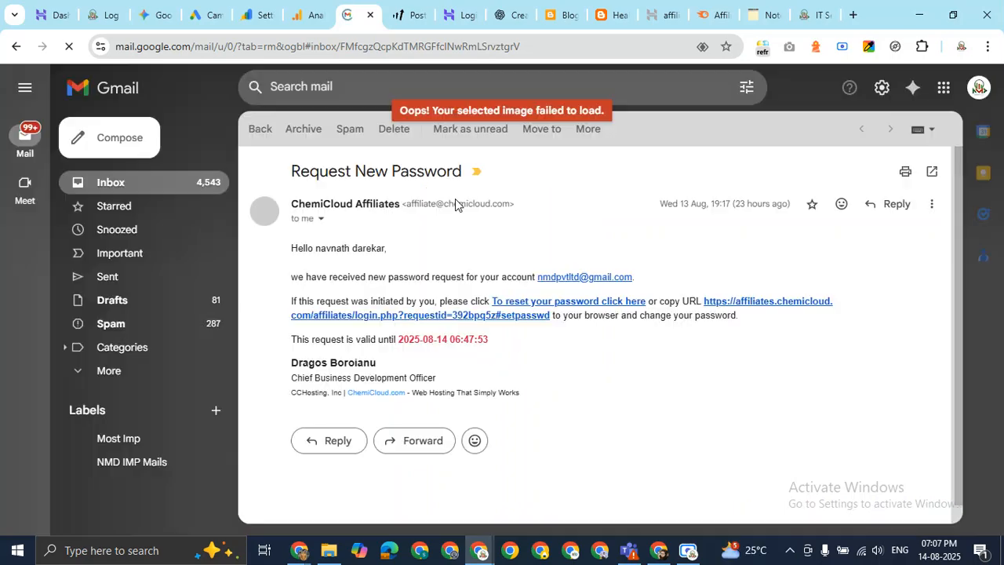
click(116, 187)
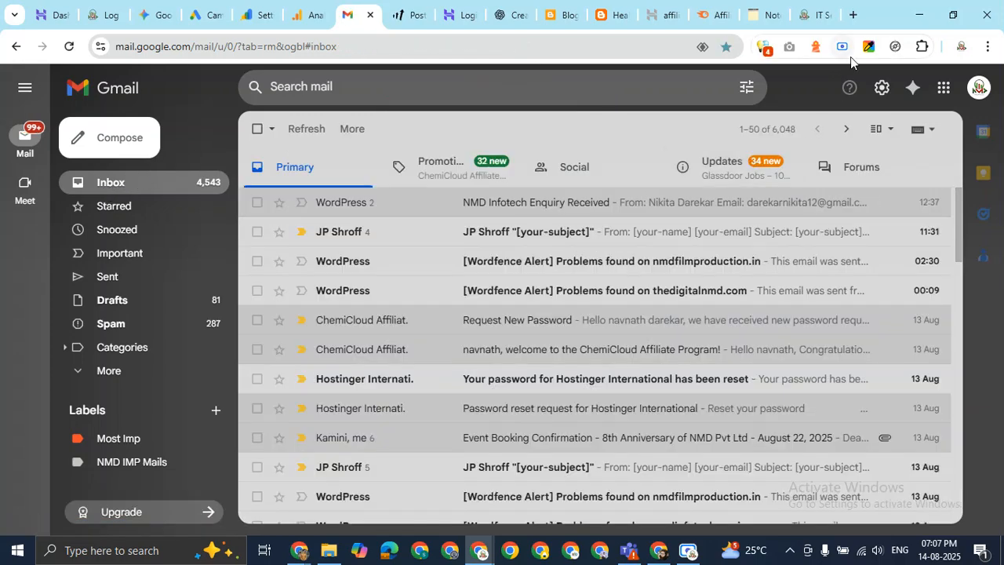
click(854, 14)
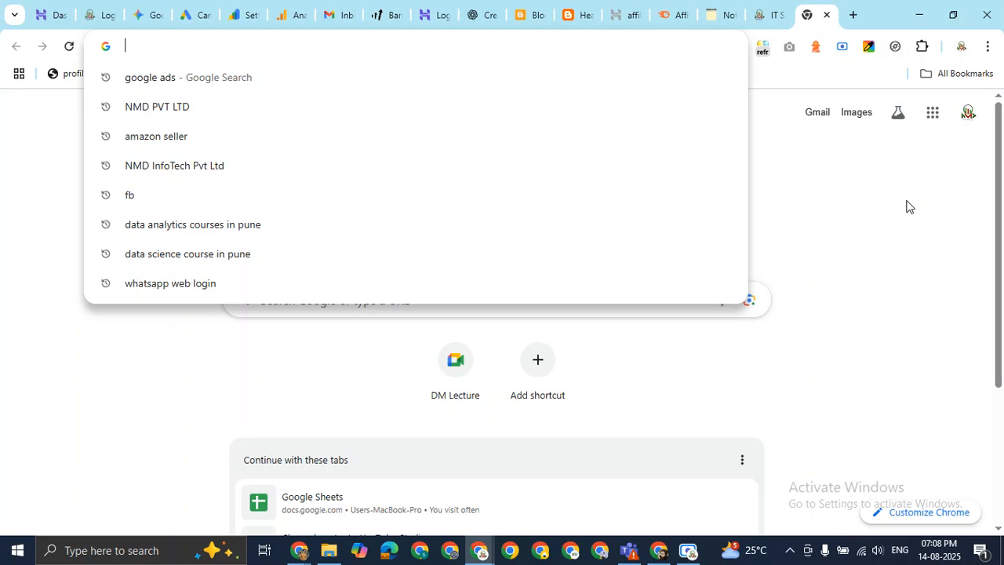
Search 'google tag manager', copy its tagmanager.google.com address, and load it in an Incognito window.
text(google )
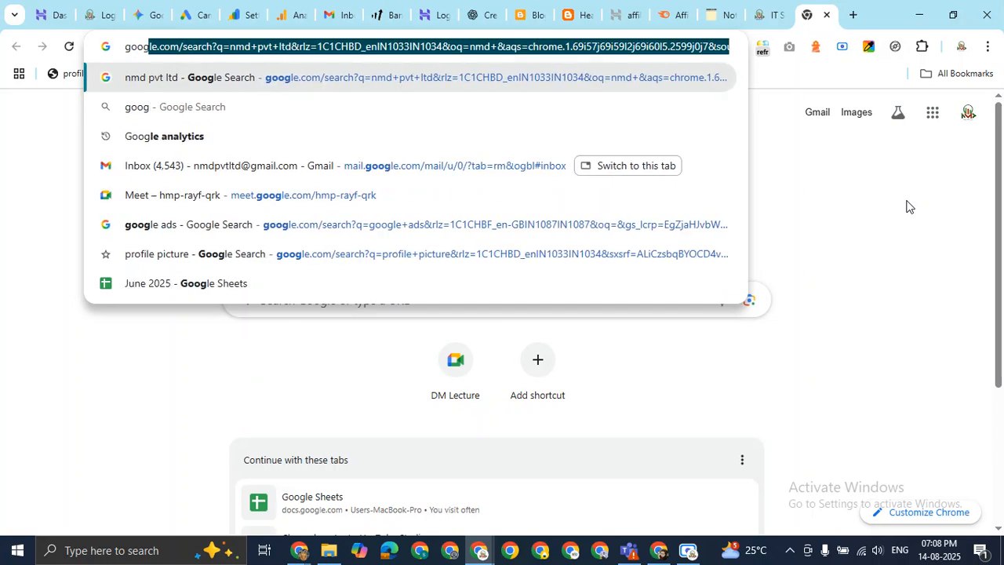
text(tag manager)
key(Return)
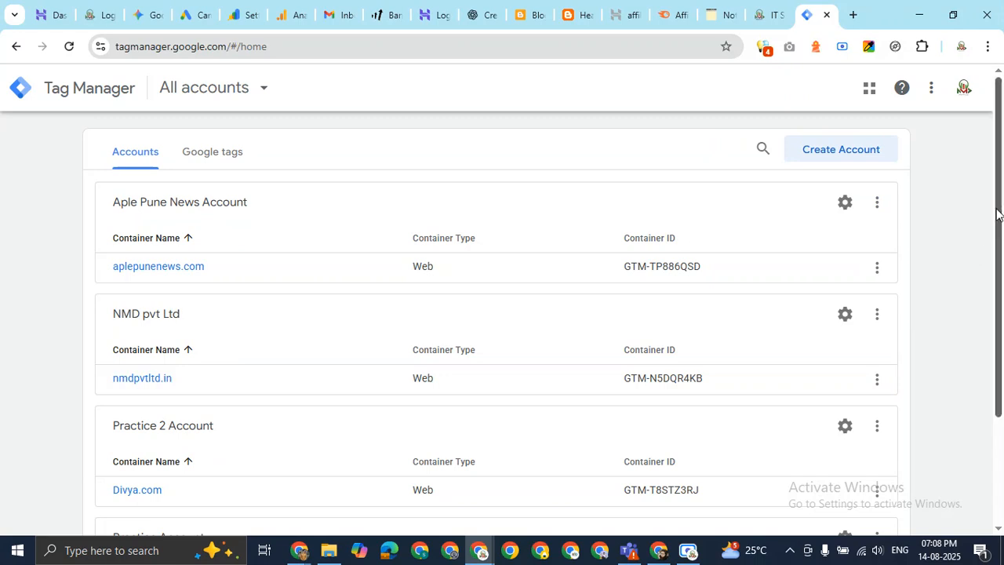
drag(227, 46, 104, 49)
right_click(165, 47)
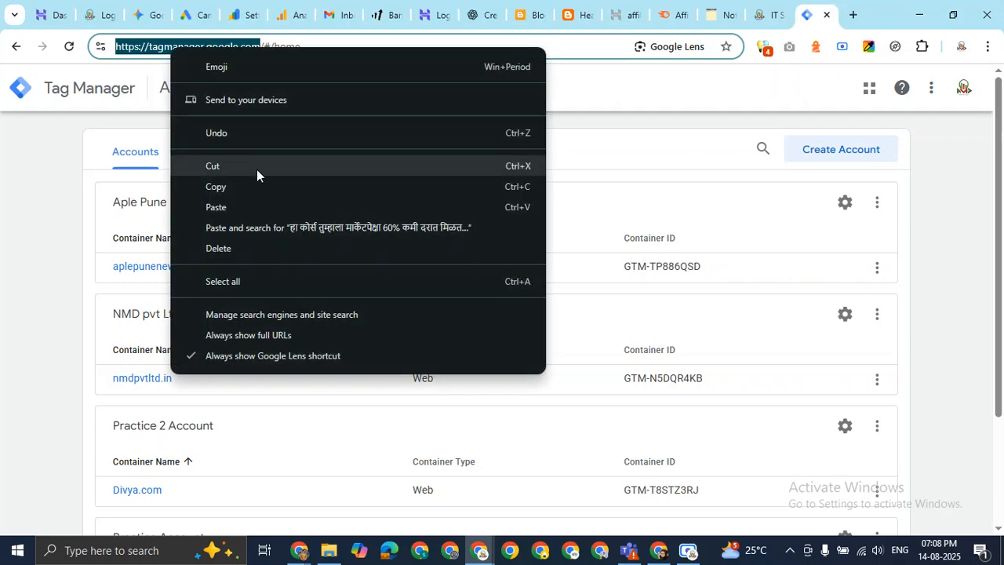
click(260, 190)
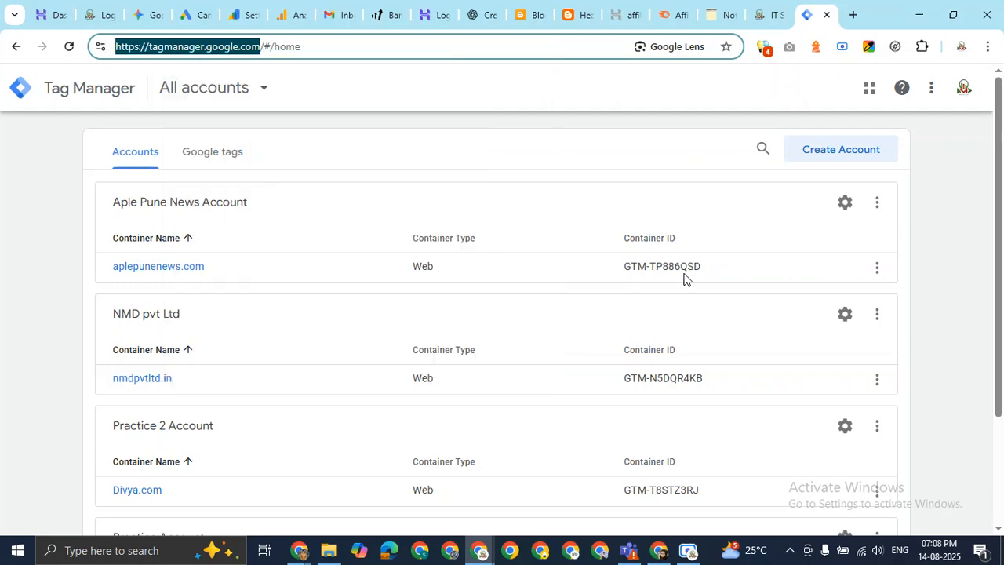
key(ctrl+shift+n)
key(ctrl+v)
key(Return)
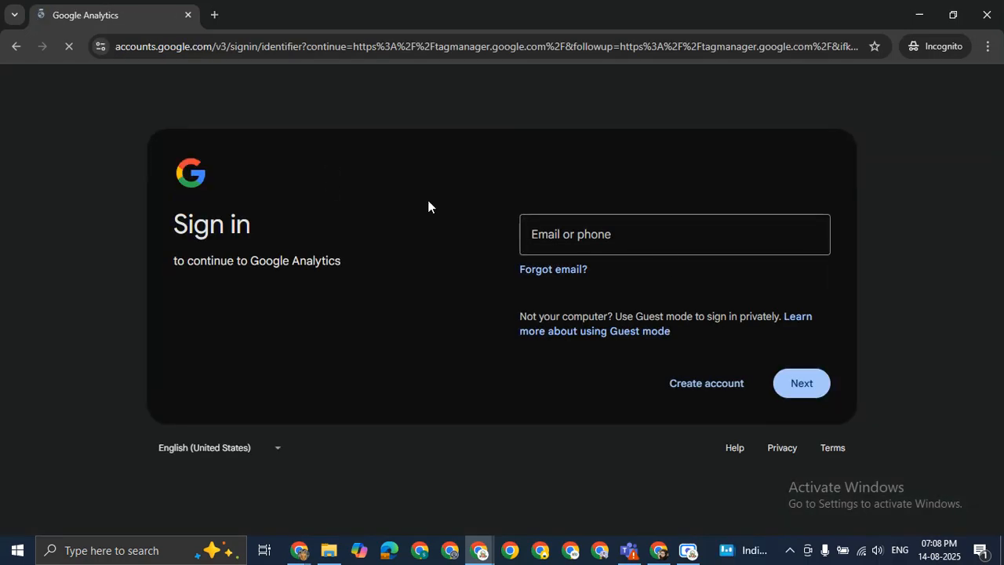
click(649, 228)
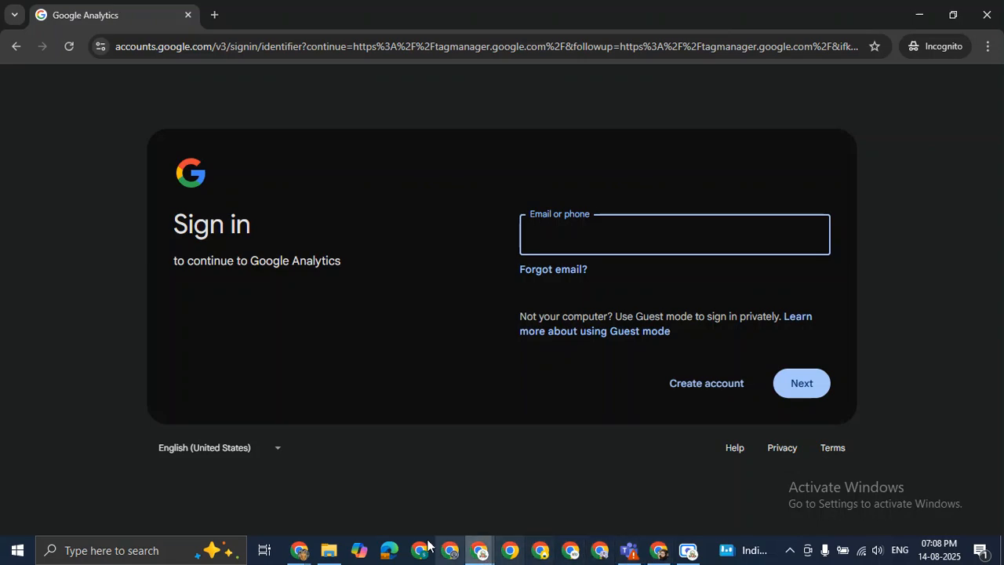
click(302, 549)
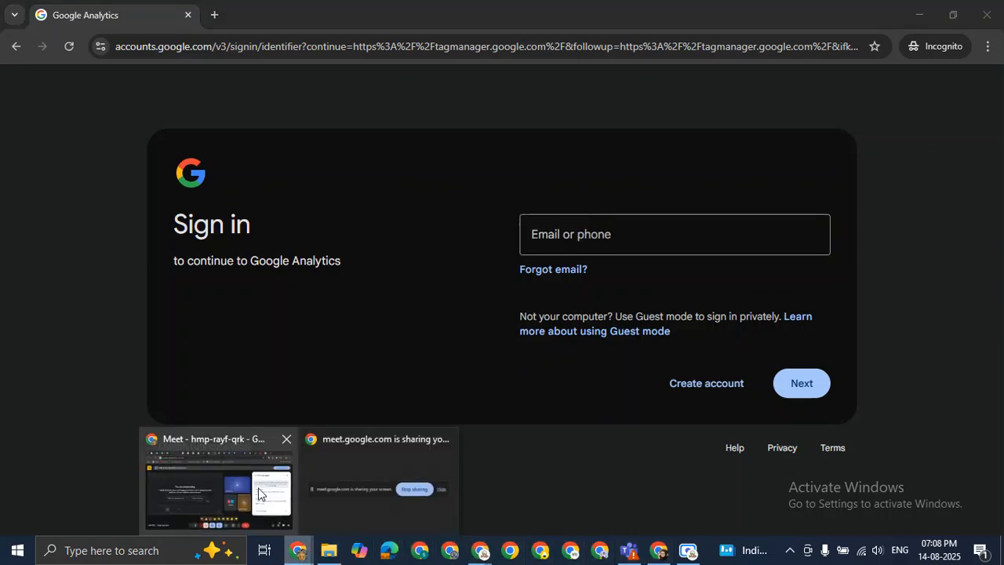
click(261, 500)
click(800, 410)
key(ctrl+v)
key(Return)
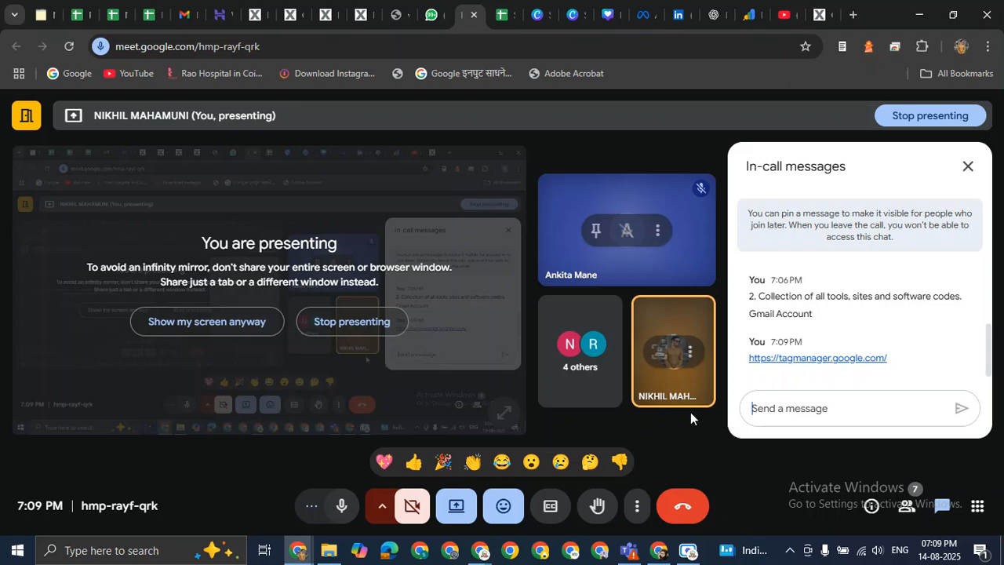
Close the Incognito sign-in window and return to the Tag Manager All accounts page.
key(alt+Tab)
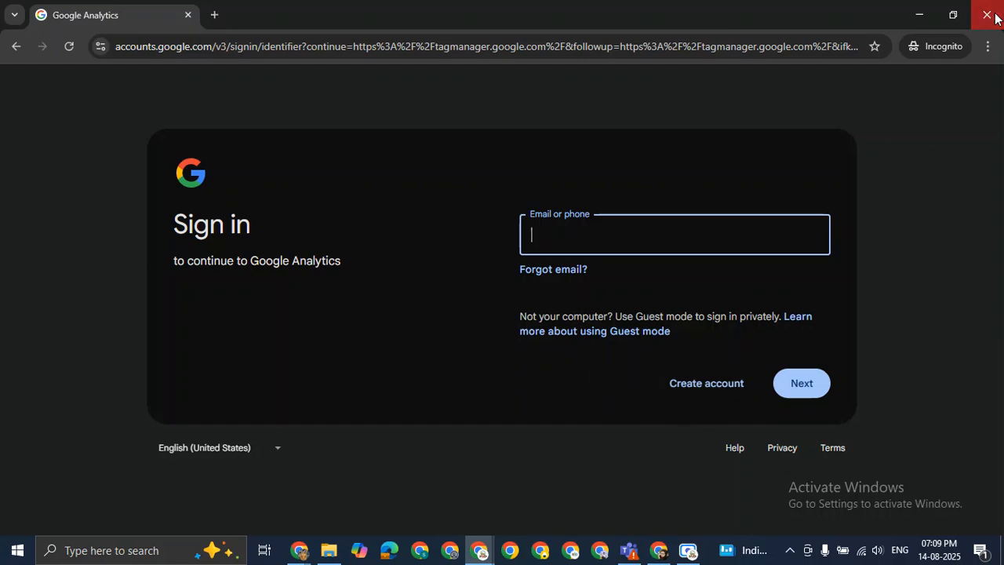
click(987, 14)
key(alt+Tab)
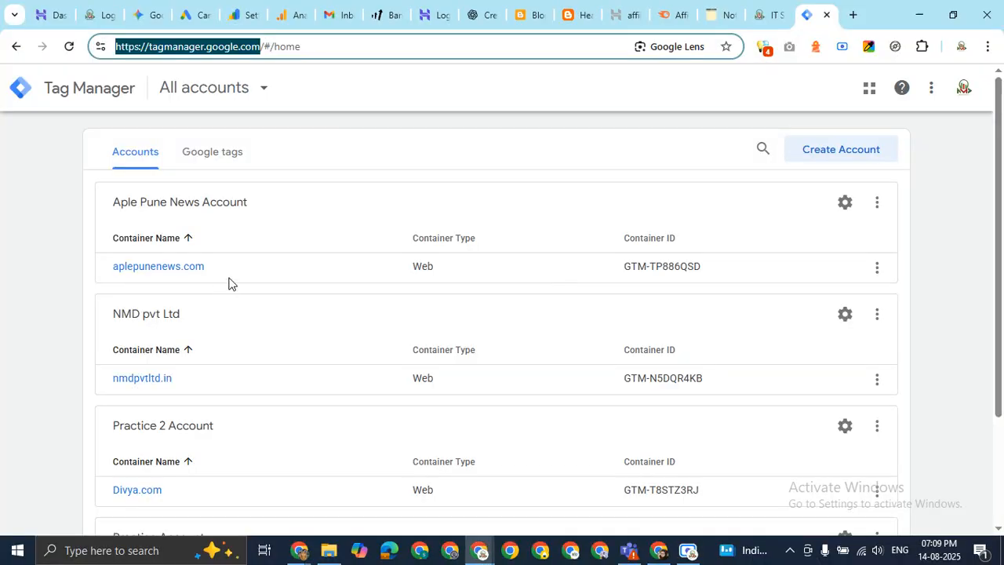
Check the containers of Practice 2, Practice, NMD pvt Ltd and Aple Pune News accounts, then open a new tab.
scroll(228, 283, down, 2)
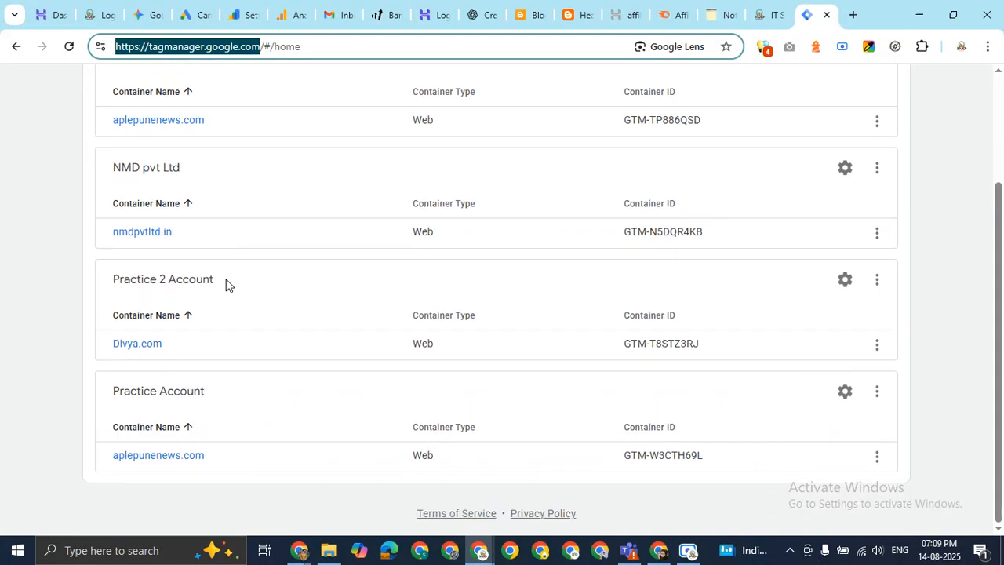
scroll(226, 284, up, 2)
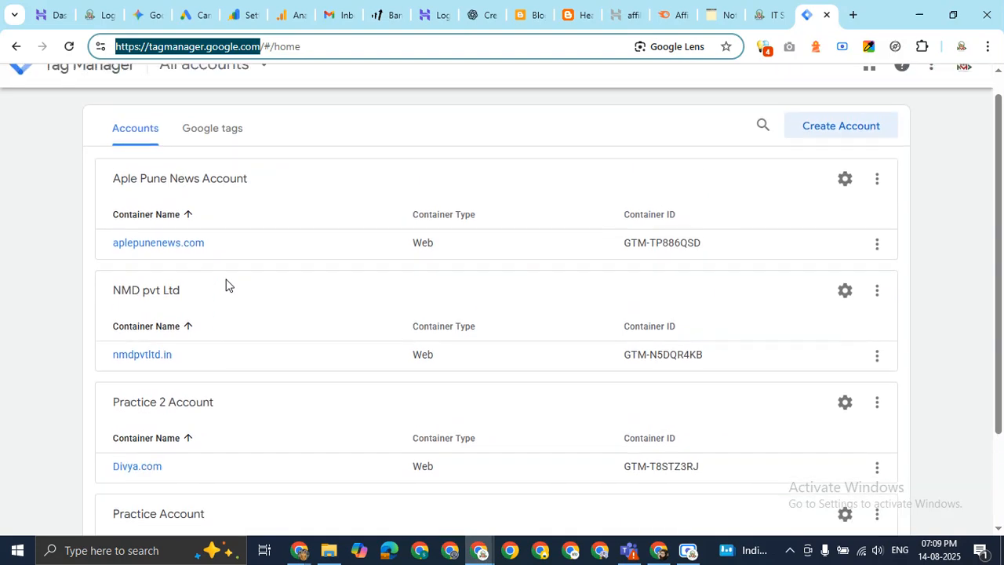
scroll(226, 284, down, 2)
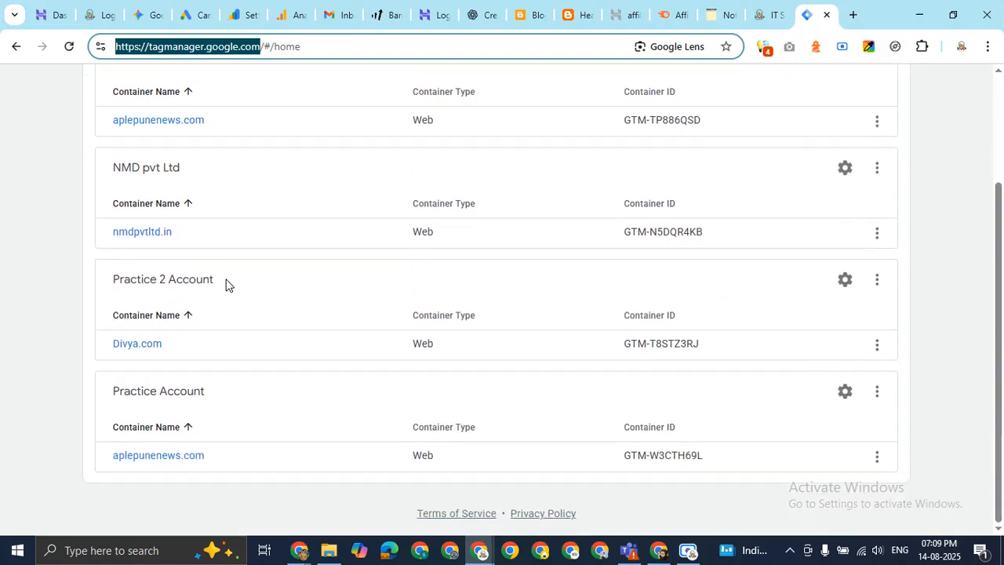
scroll(226, 284, up, 2)
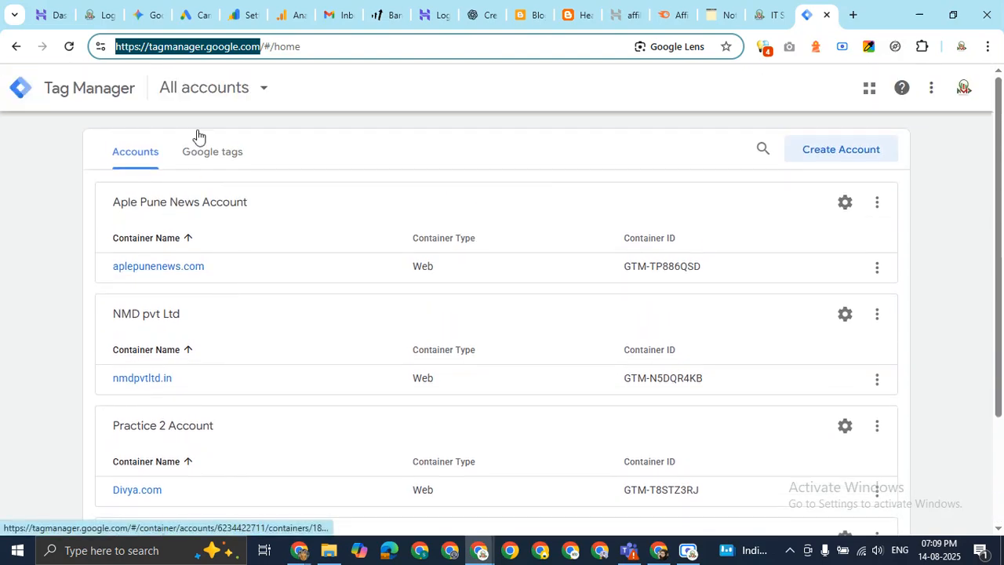
click(271, 95)
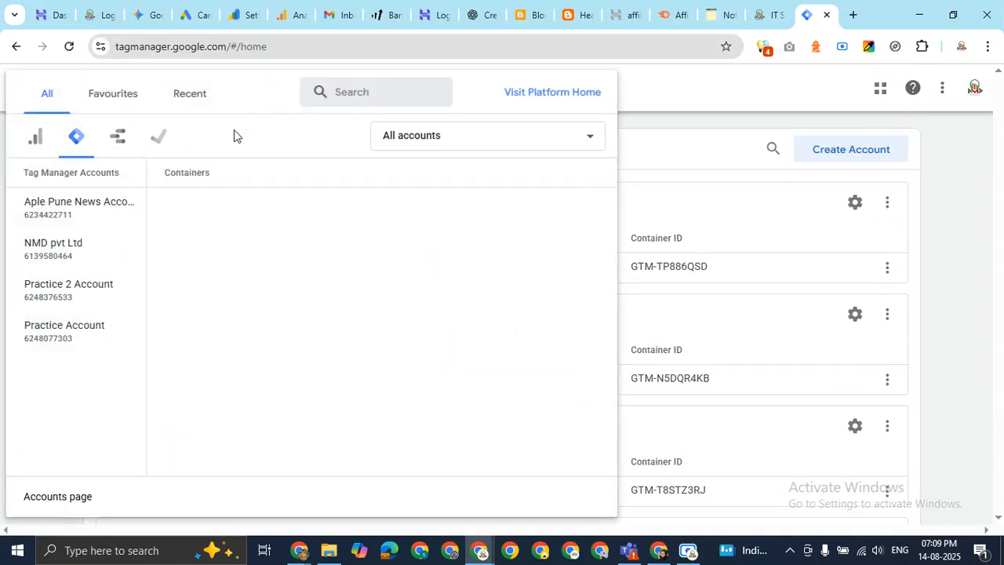
click(90, 298)
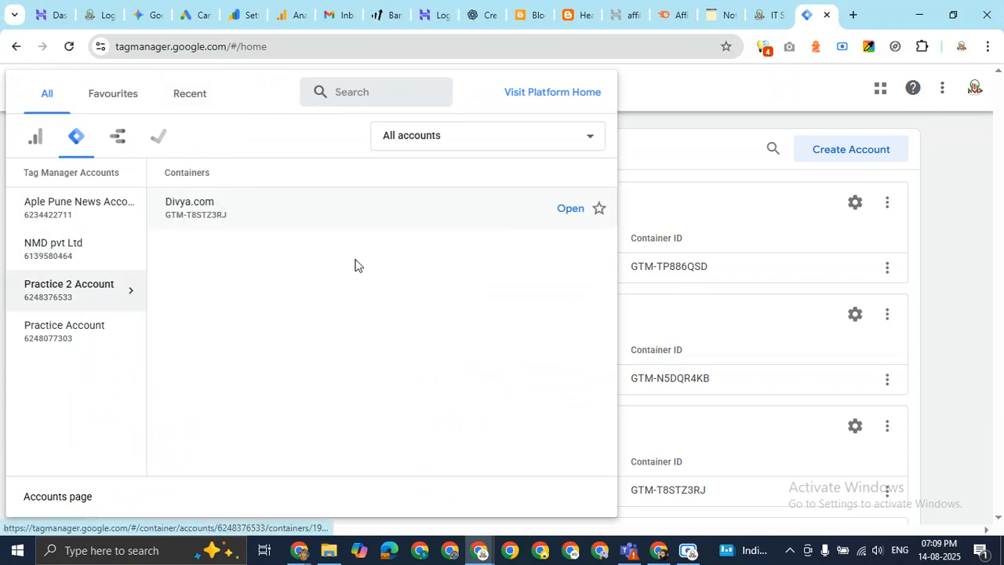
click(33, 334)
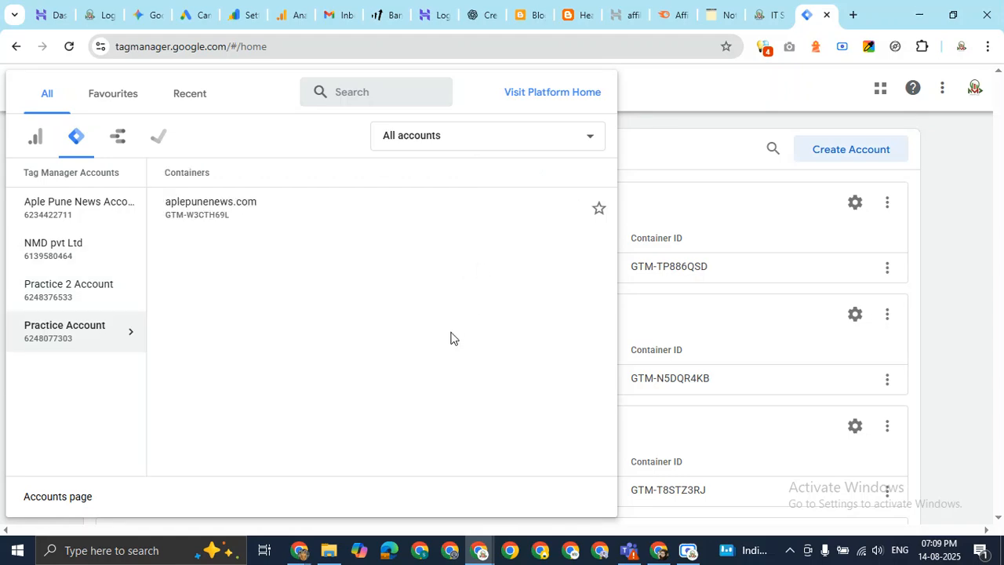
click(68, 261)
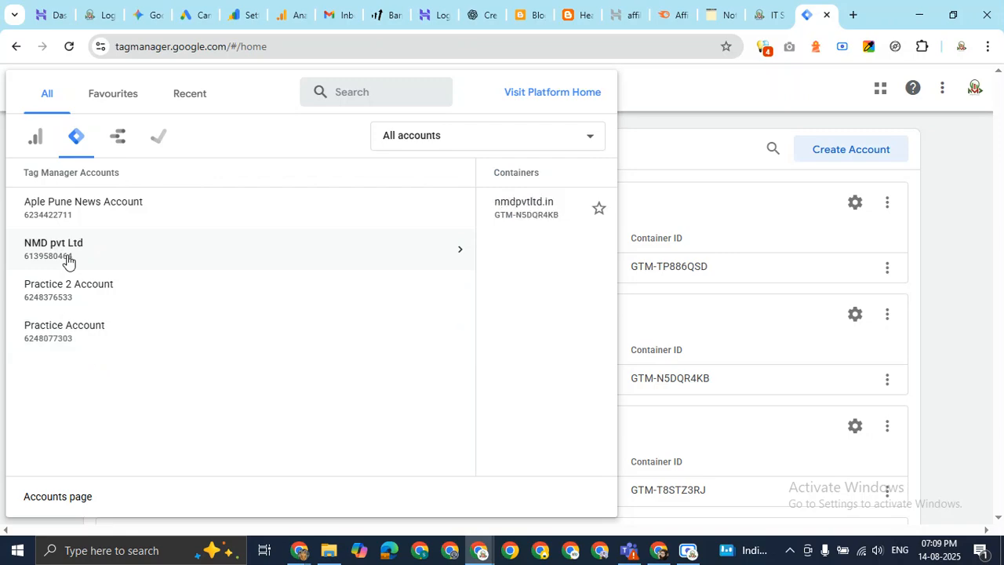
click(91, 210)
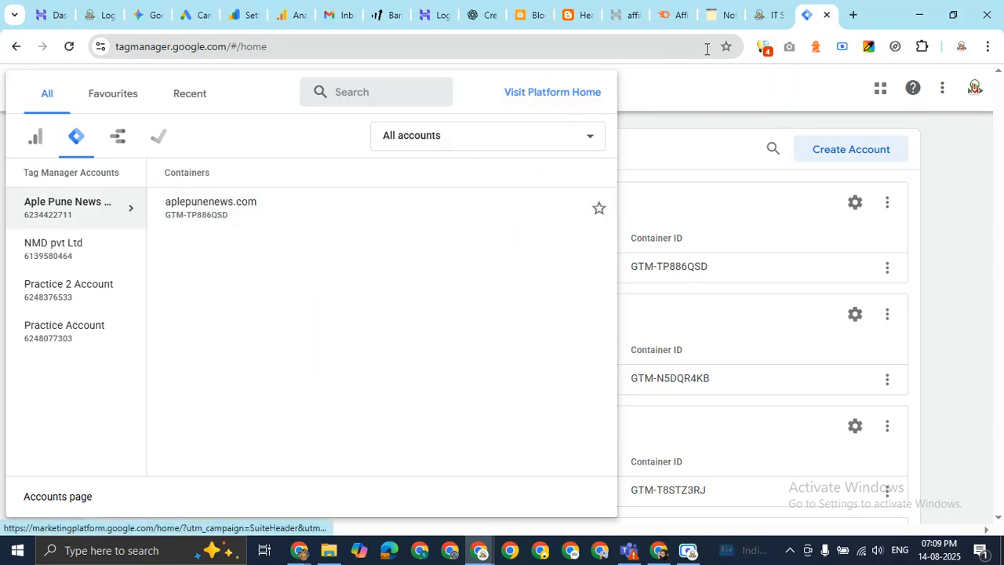
click(852, 14)
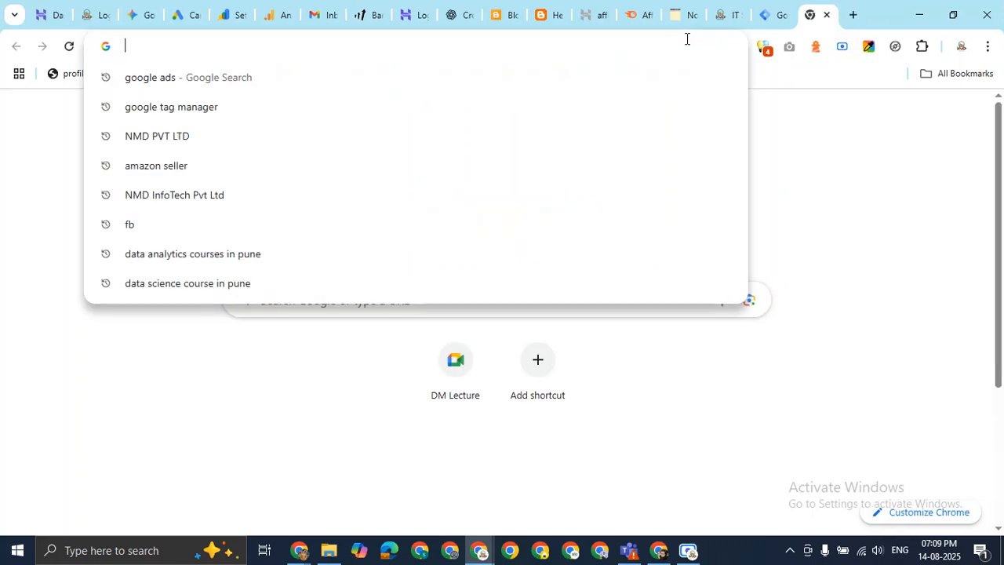
Start loading aplepunenews.com, stop it, and switch to the Hostinger hPanel tab.
text(aple)
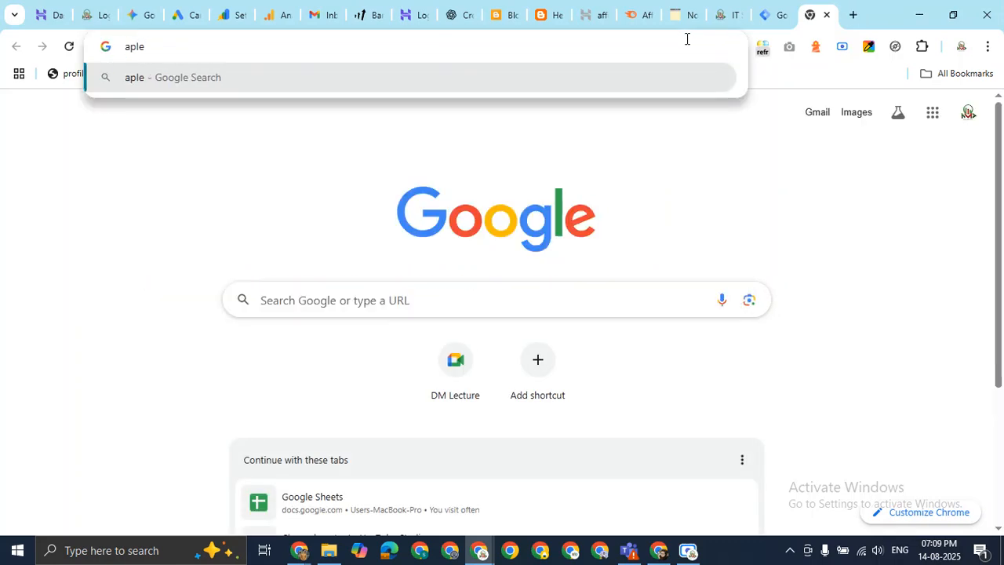
text(pune)
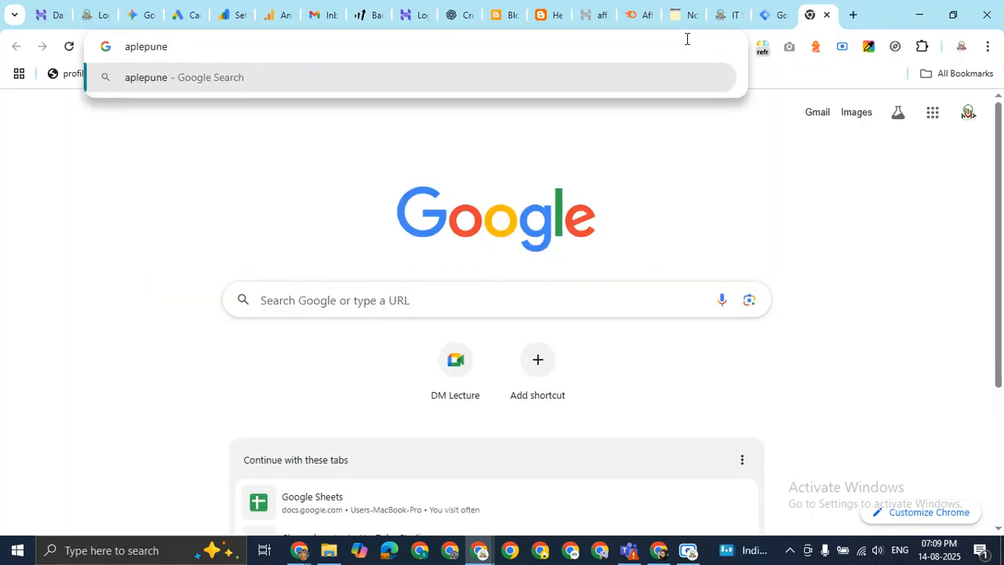
text(news.com)
key(Return)
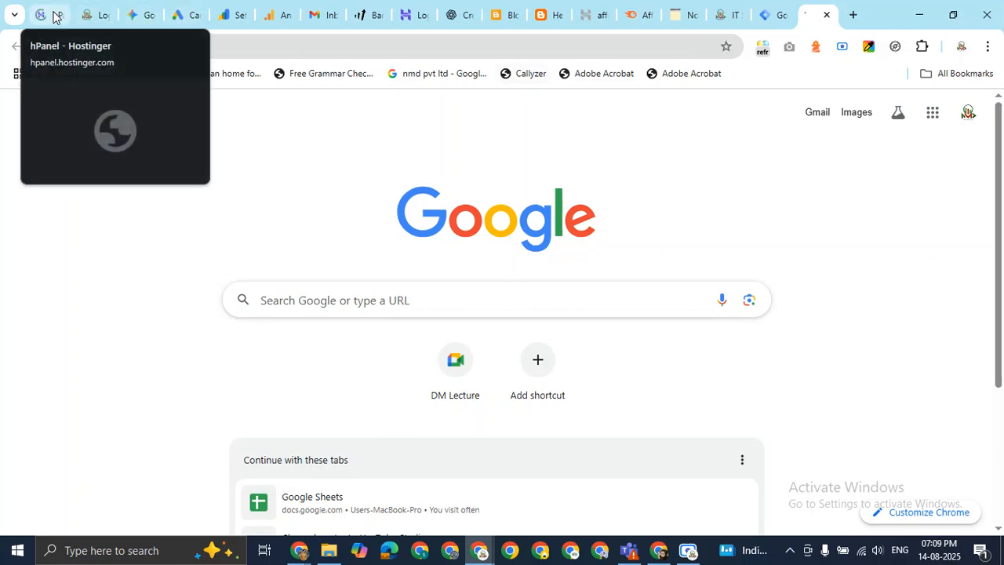
click(69, 50)
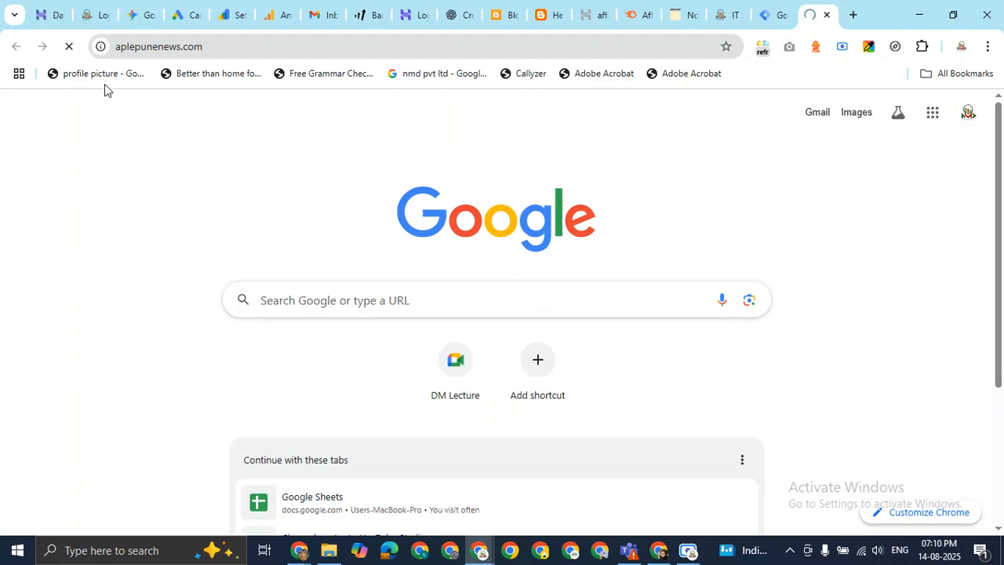
click(40, 19)
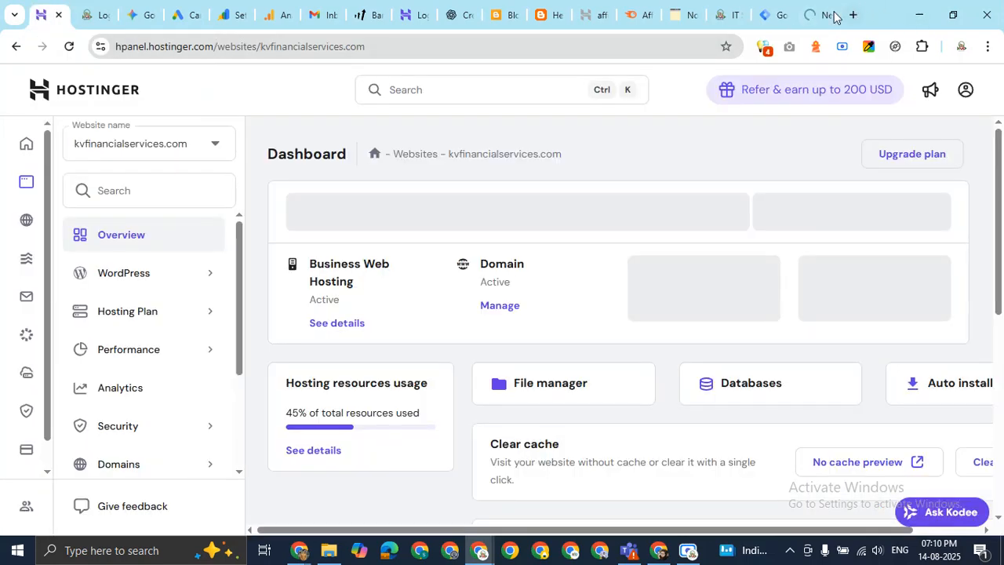
Select nmdfilmproduction.in in hPanel's website list and open its live homepage in a new tab.
click(834, 15)
click(284, 49)
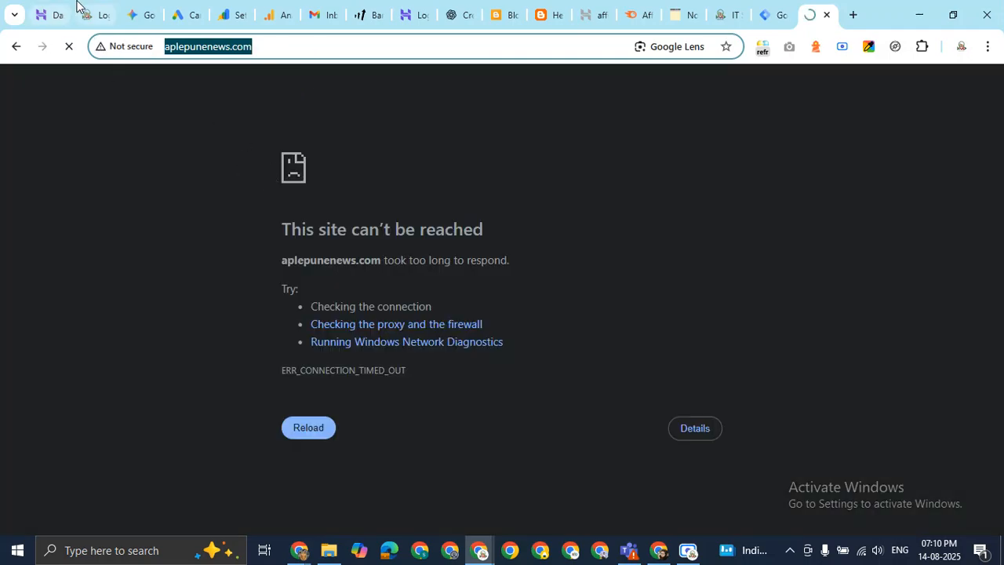
click(51, 4)
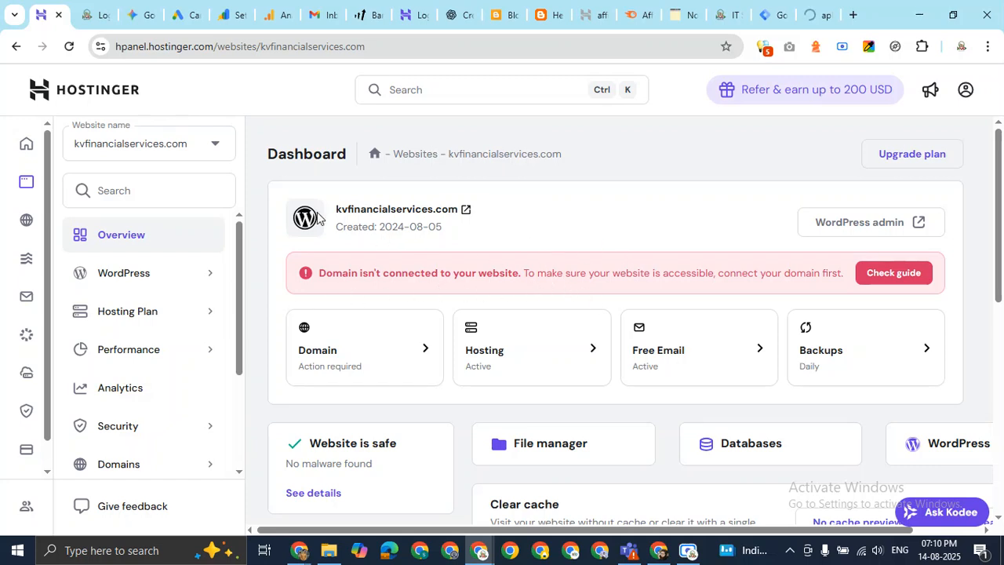
scroll(668, 223, down, 2)
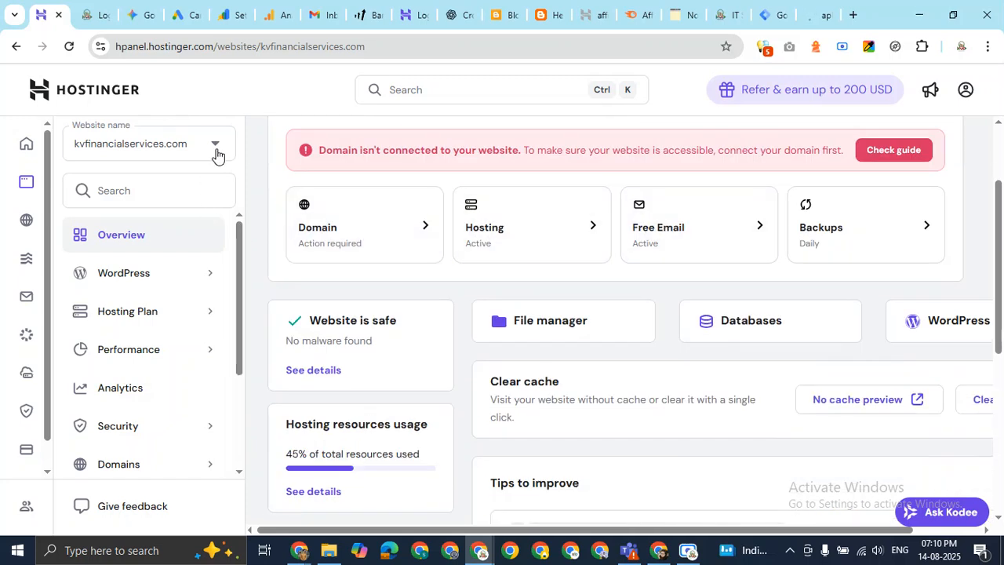
click(216, 149)
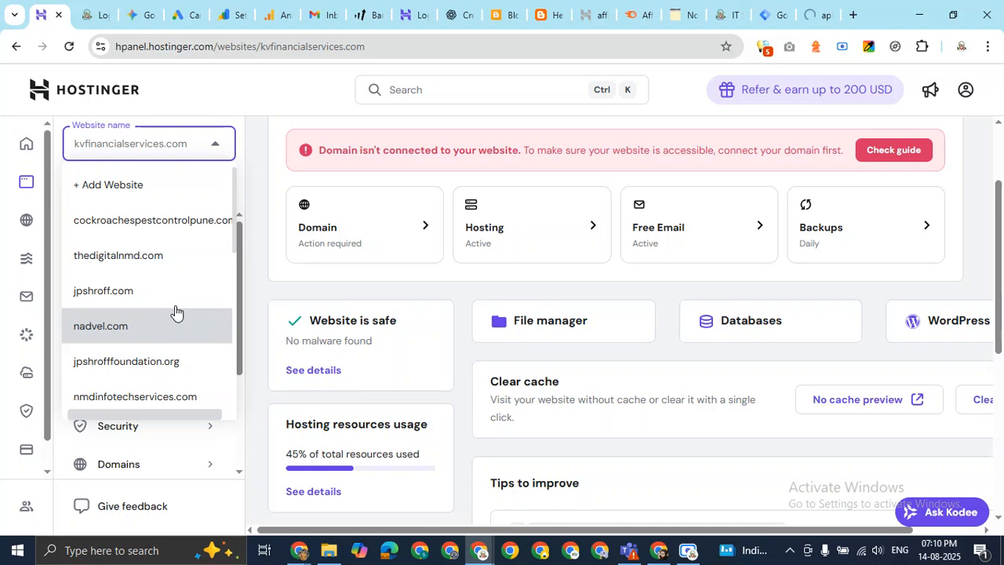
scroll(176, 302, down, 3)
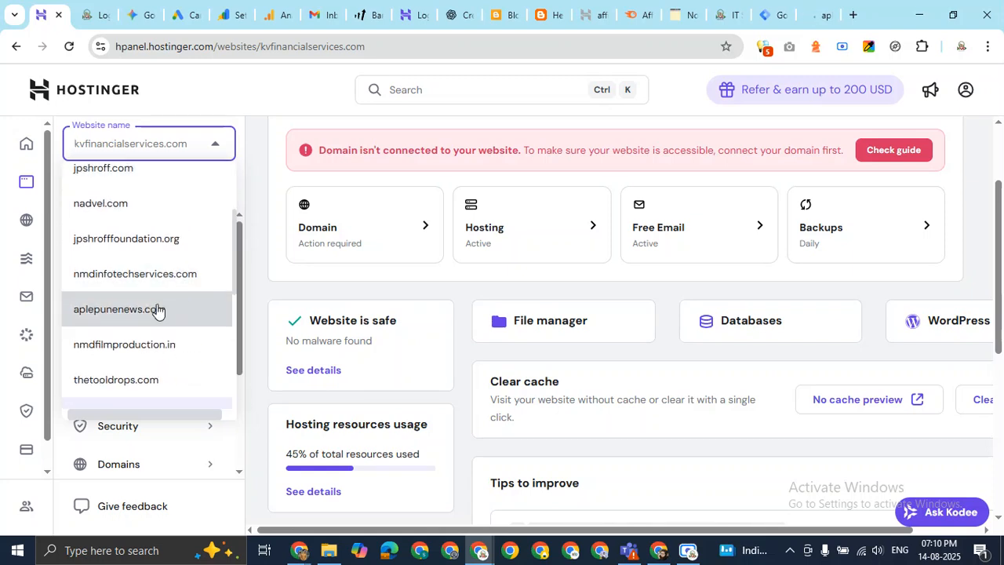
click(149, 346)
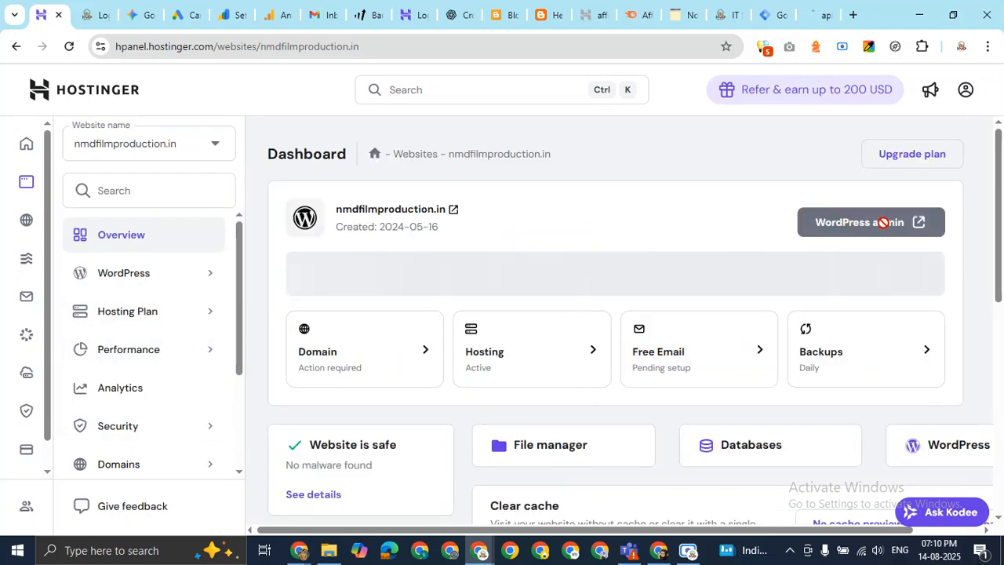
click(470, 210)
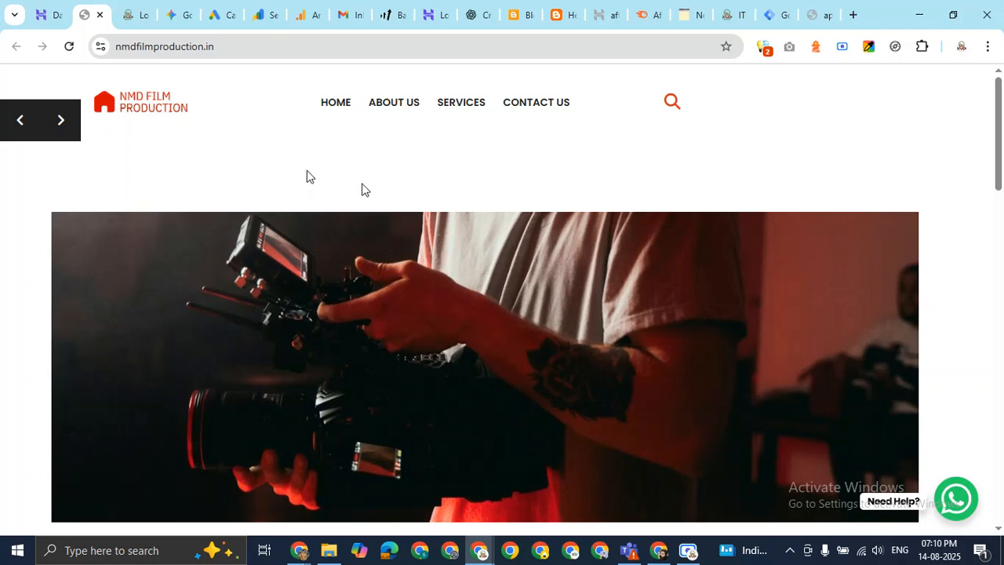
Return to the Google Analytics Home report showing 3.3K active users over 60 days.
click(311, 16)
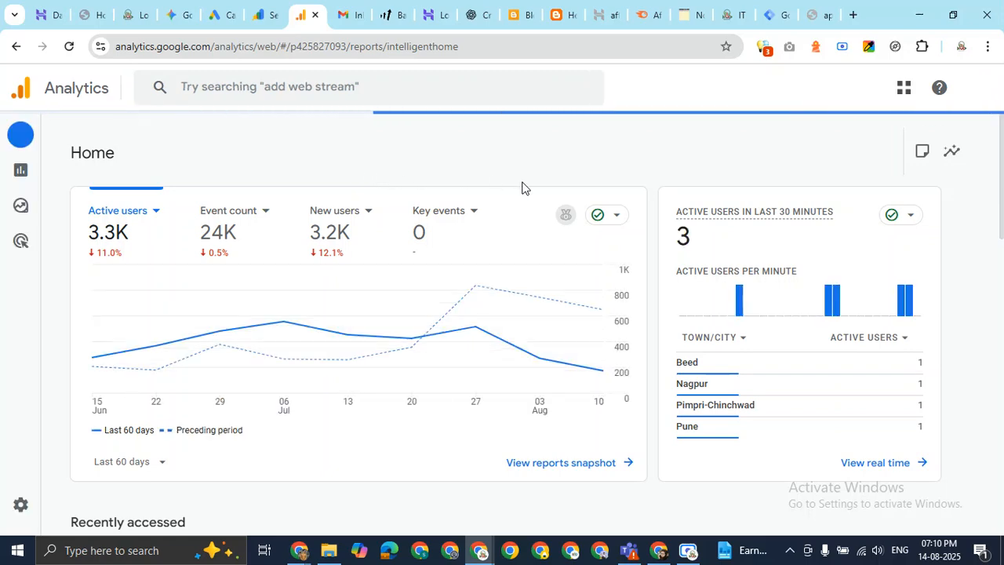
Switch Google Analytics to the nmdfilmproduction.in property of NMD Film Production Account.
scroll(522, 188, down, 3)
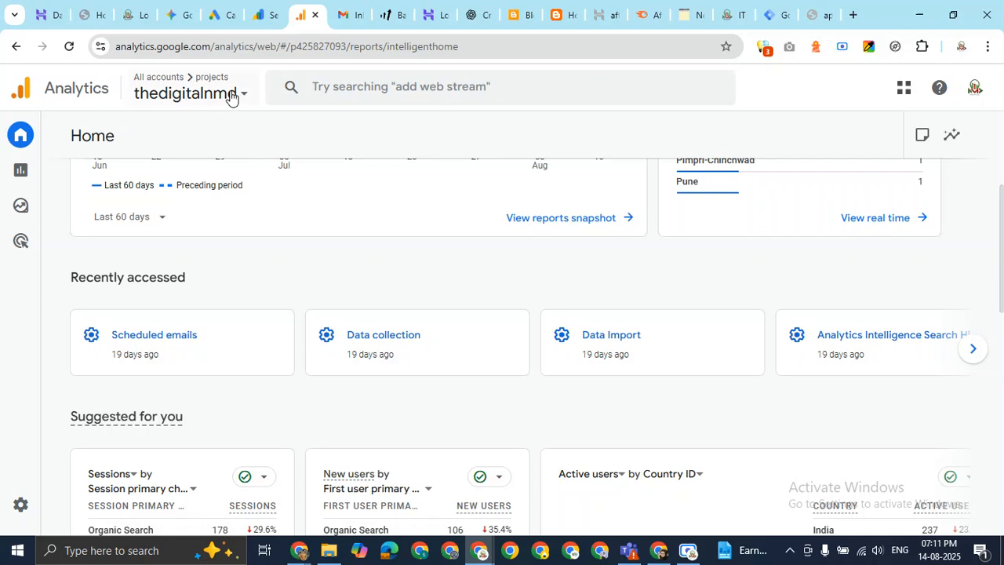
click(230, 98)
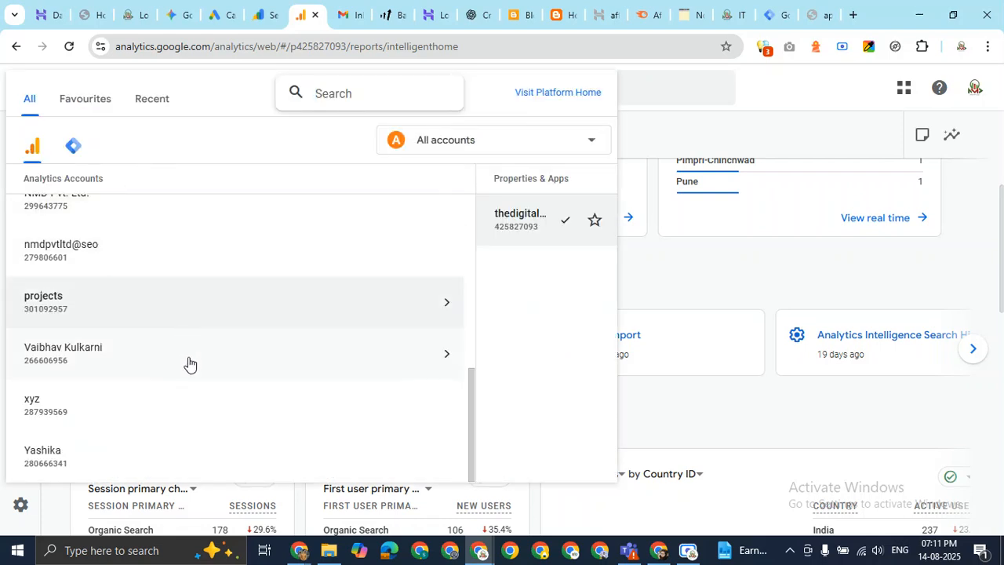
scroll(188, 361, up, 4)
scroll(164, 330, down, 3)
scroll(94, 262, up, 1)
scroll(114, 304, down, 2)
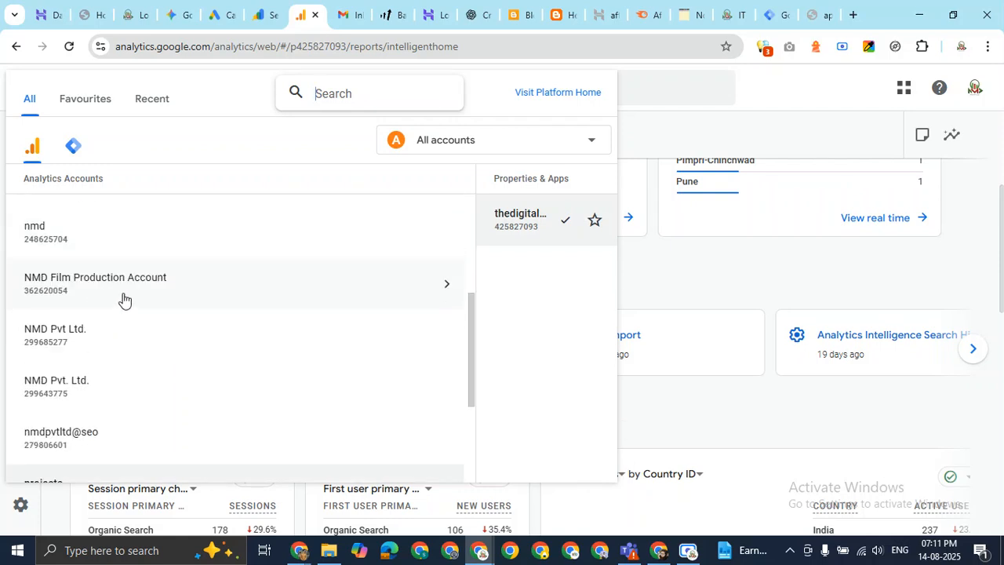
click(122, 300)
click(328, 225)
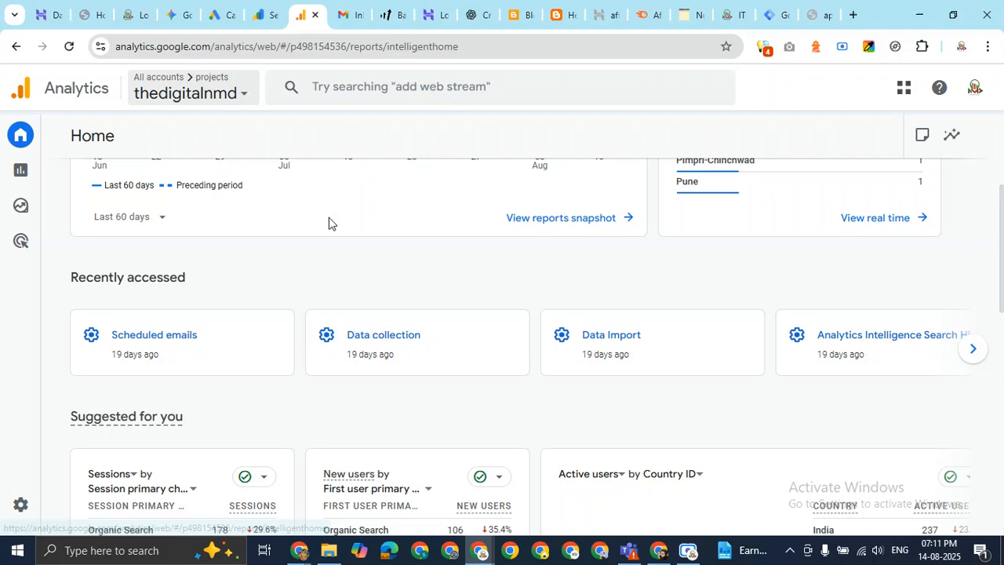
Review the Home overview's zero users and the data-quality warning card.
scroll(409, 318, up, 3)
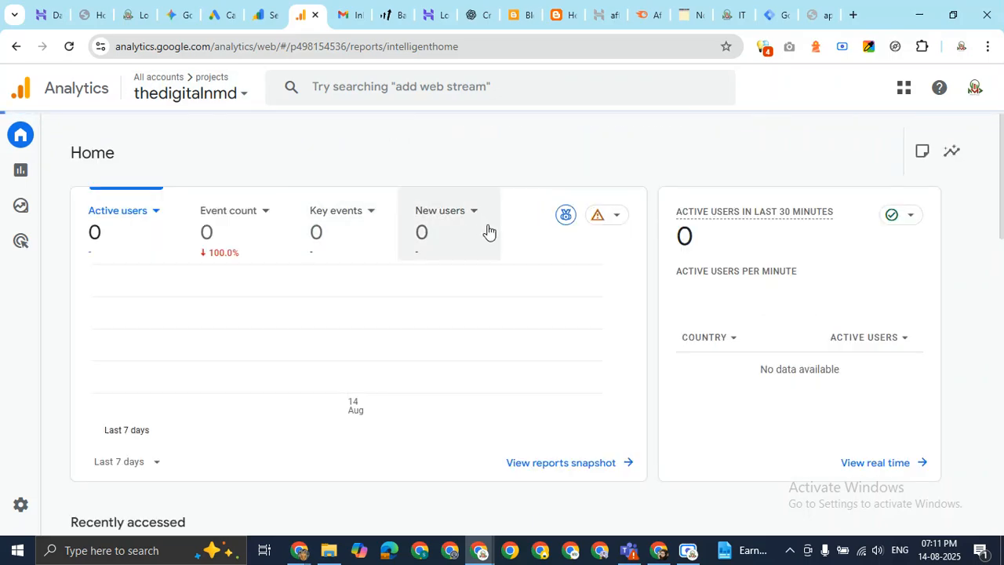
scroll(454, 267, down, 6)
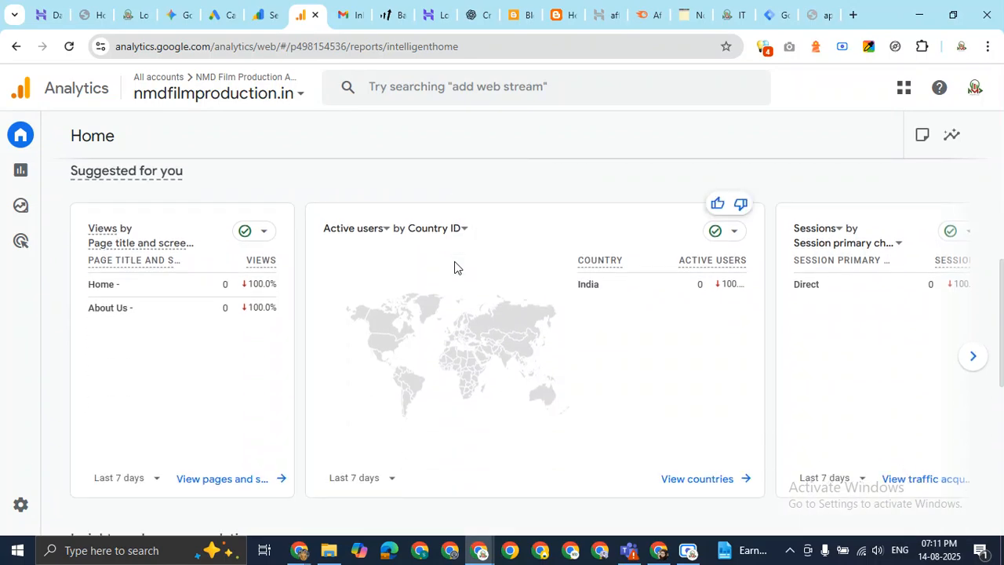
scroll(466, 253, up, 5)
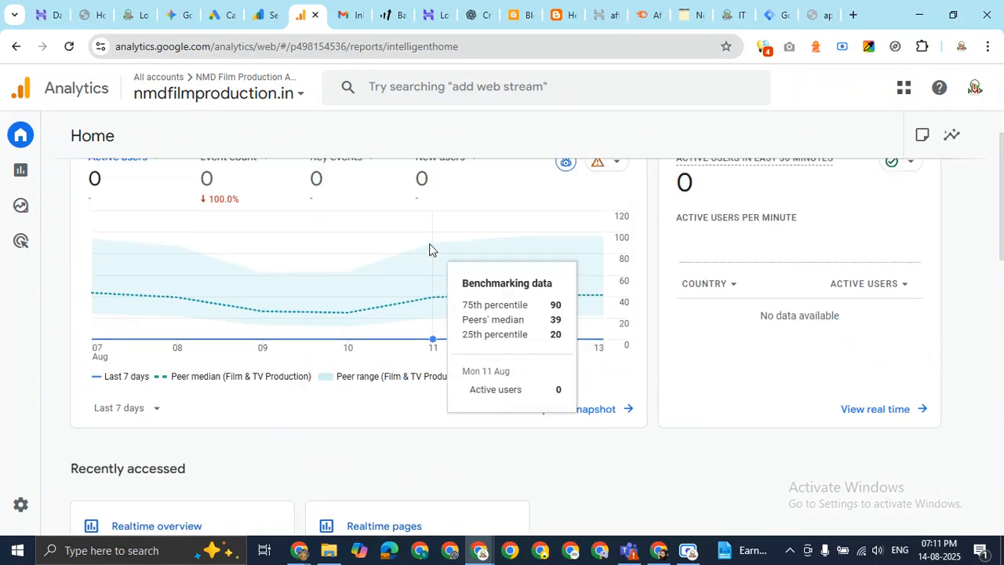
scroll(429, 250, up, 2)
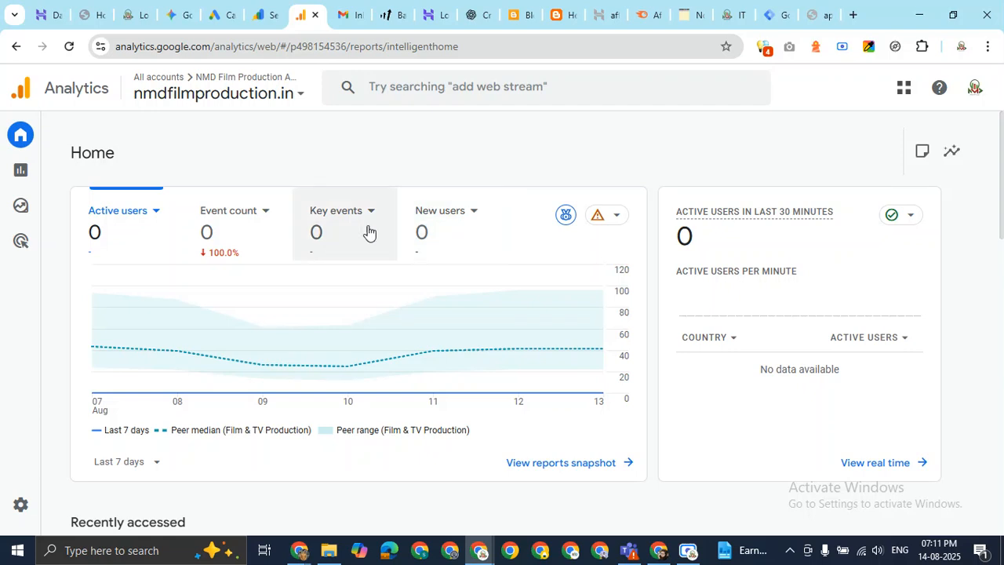
click(605, 220)
click(606, 221)
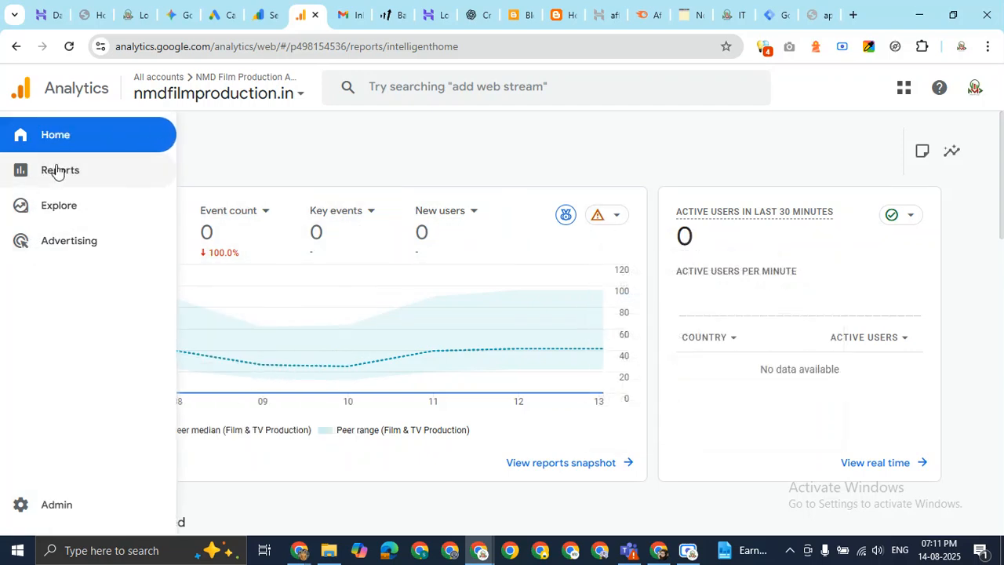
Open the Reports > Realtime overview for nmdfilmproduction.in.
click(57, 171)
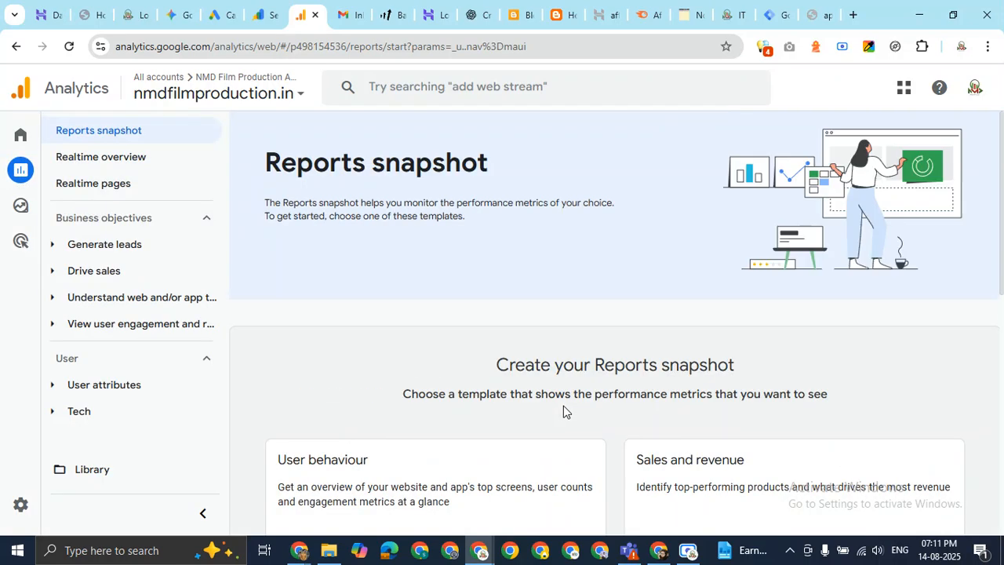
scroll(592, 411, down, 5)
scroll(592, 413, up, 3)
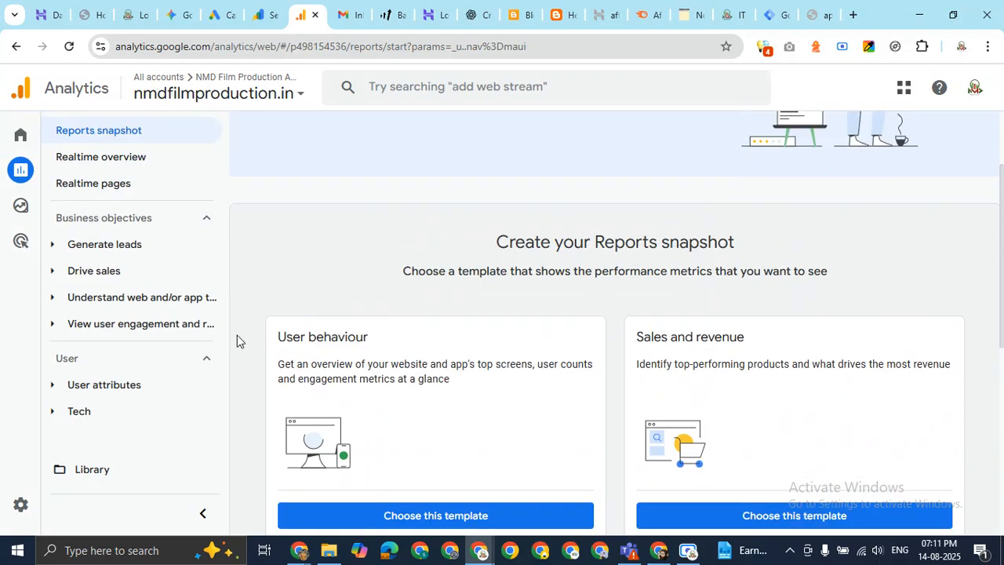
click(111, 162)
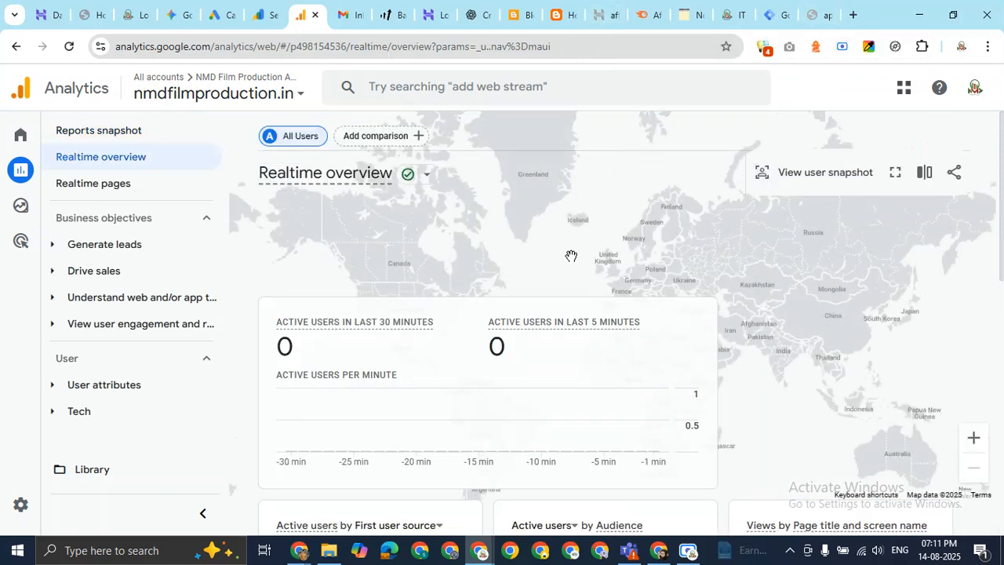
Reload nmdfilmproduction.in and send its web address in the Google Meet chat.
click(90, 15)
click(231, 47)
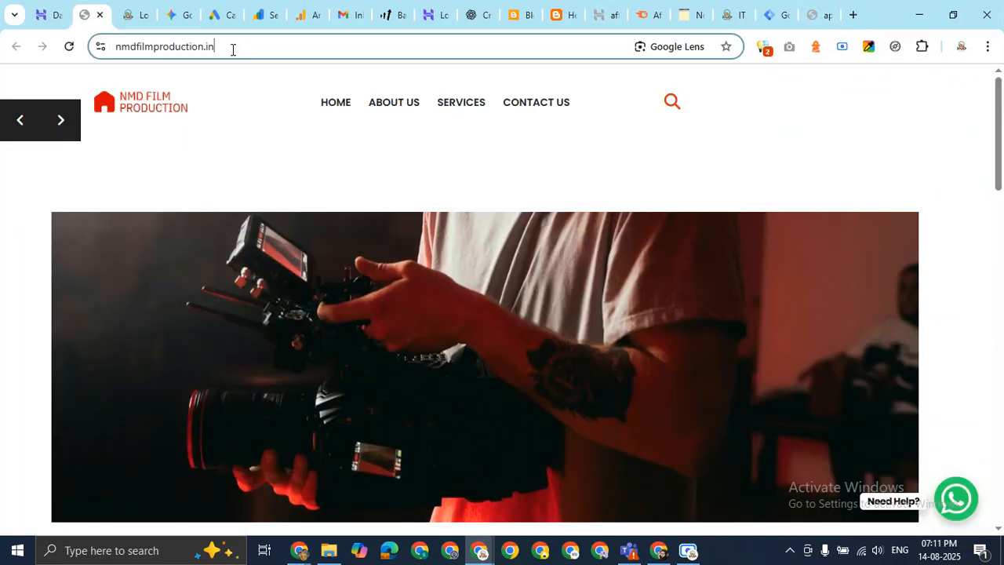
key(Return)
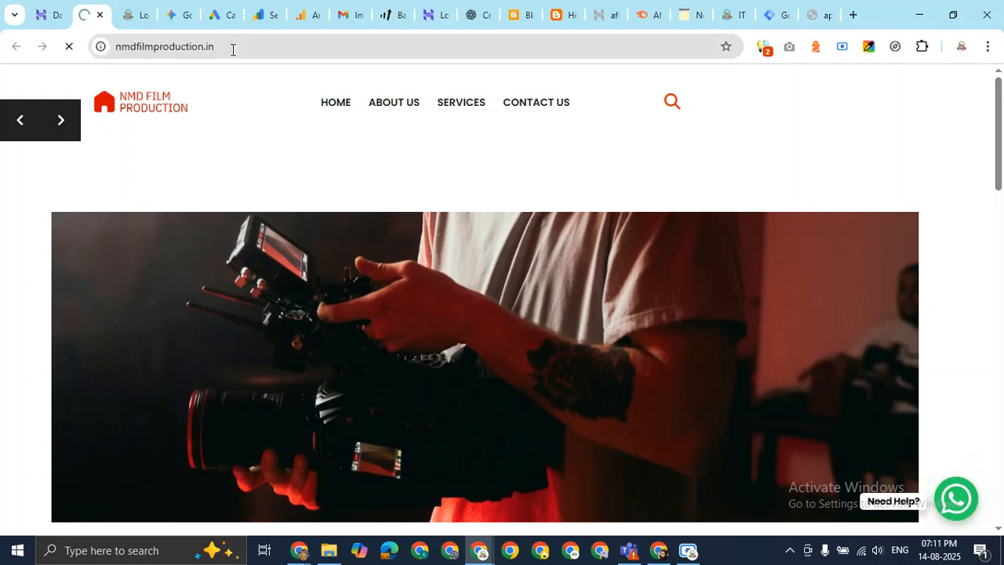
click(232, 50)
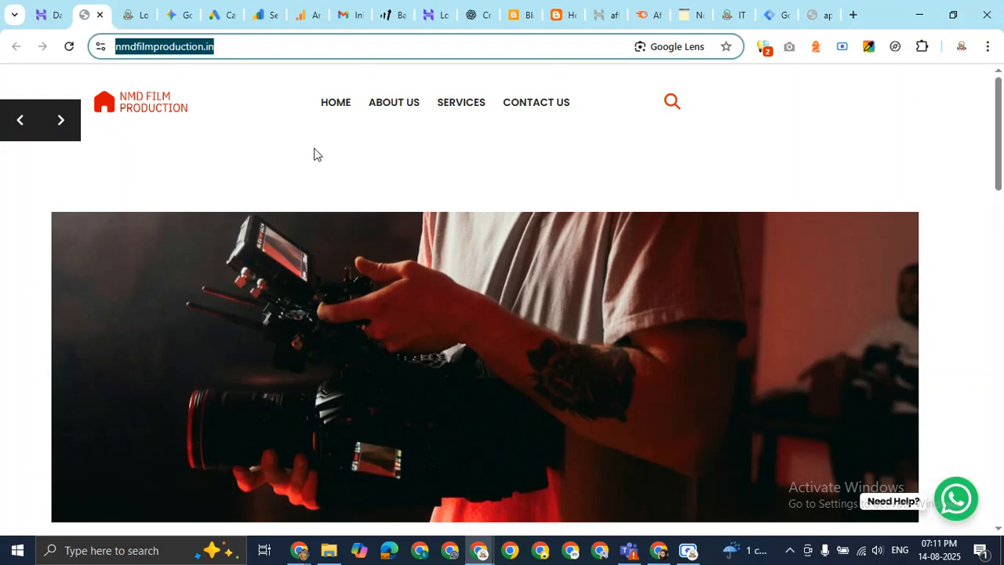
key(ctrl+c)
key(alt+Tab)
click(794, 405)
key(ctrl+v)
key(Return)
key(alt+Tab)
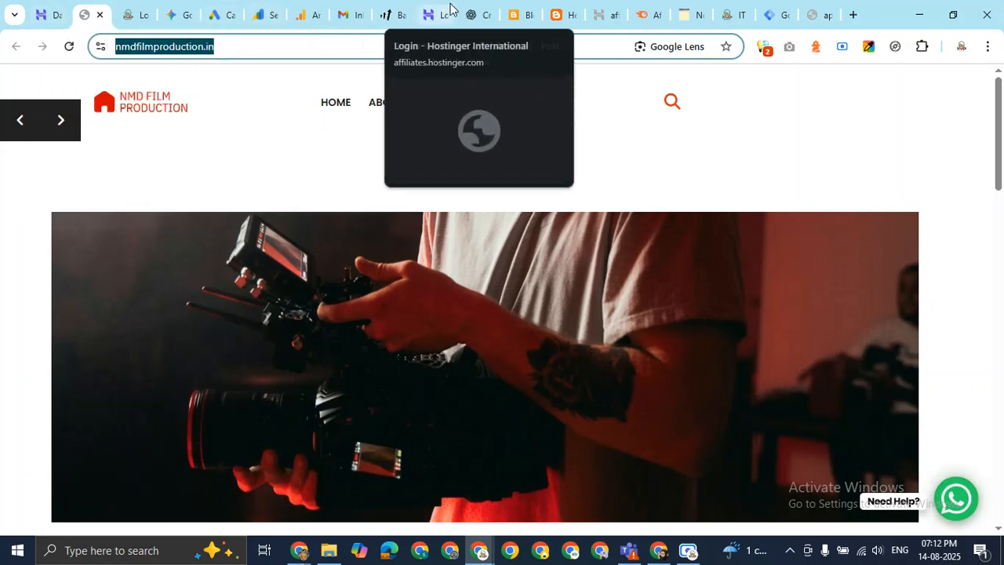
Recheck the Realtime overview, then move over to Tag Manager.
click(302, 14)
scroll(562, 373, down, 2)
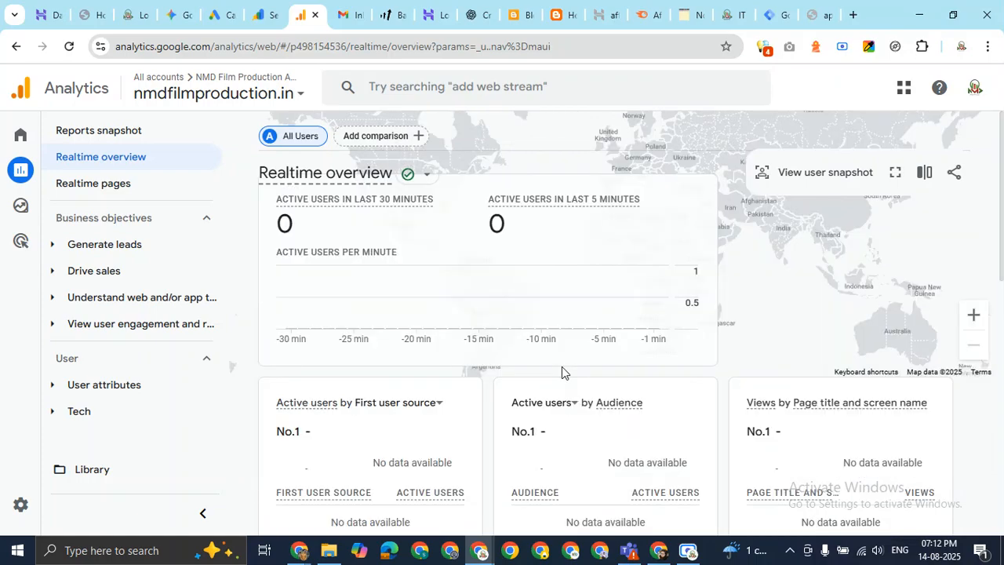
scroll(562, 366, up, 2)
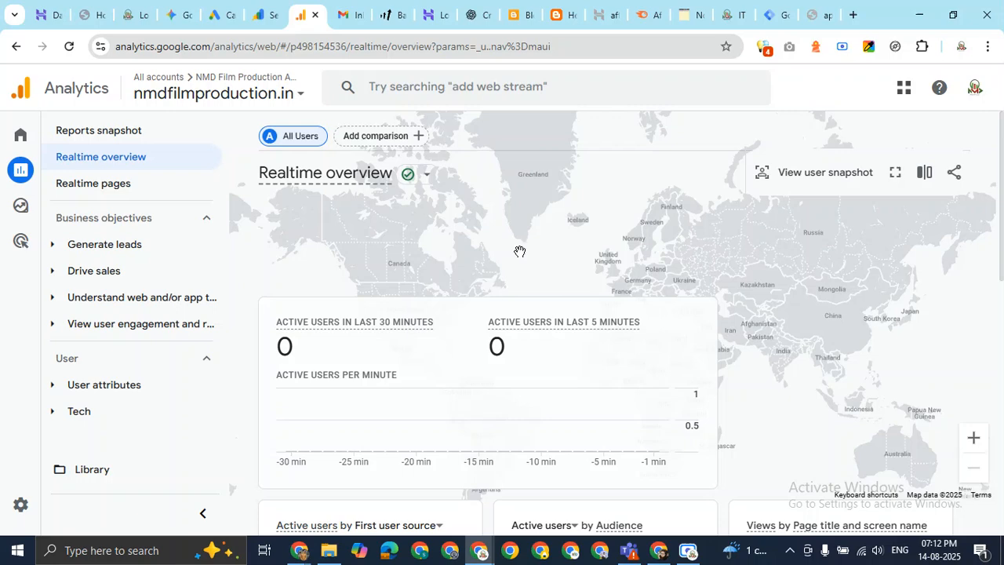
click(774, 14)
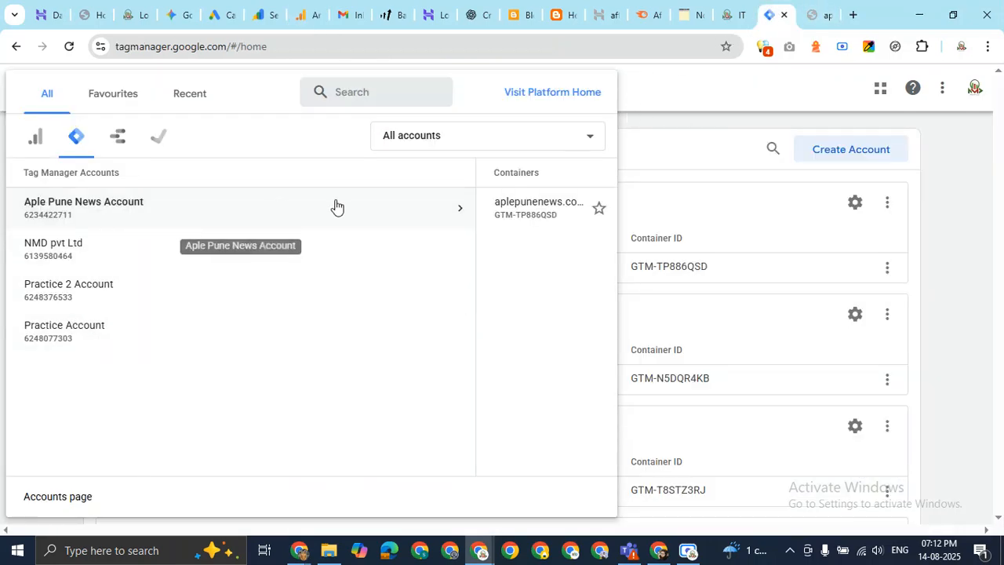
Close the account chooser and check the options for Practice Account and its aplepunenews.com container.
click(933, 217)
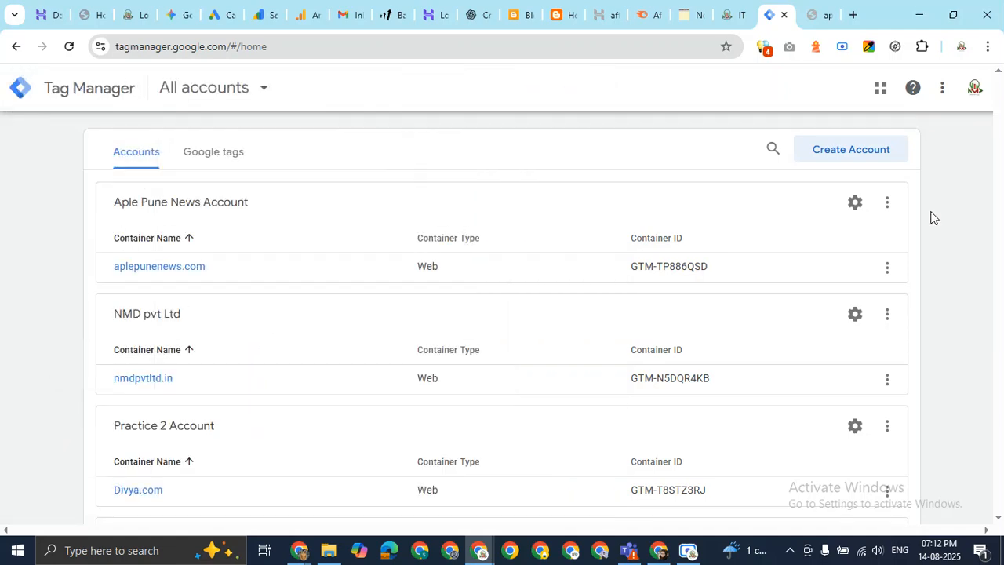
scroll(174, 287, down, 2)
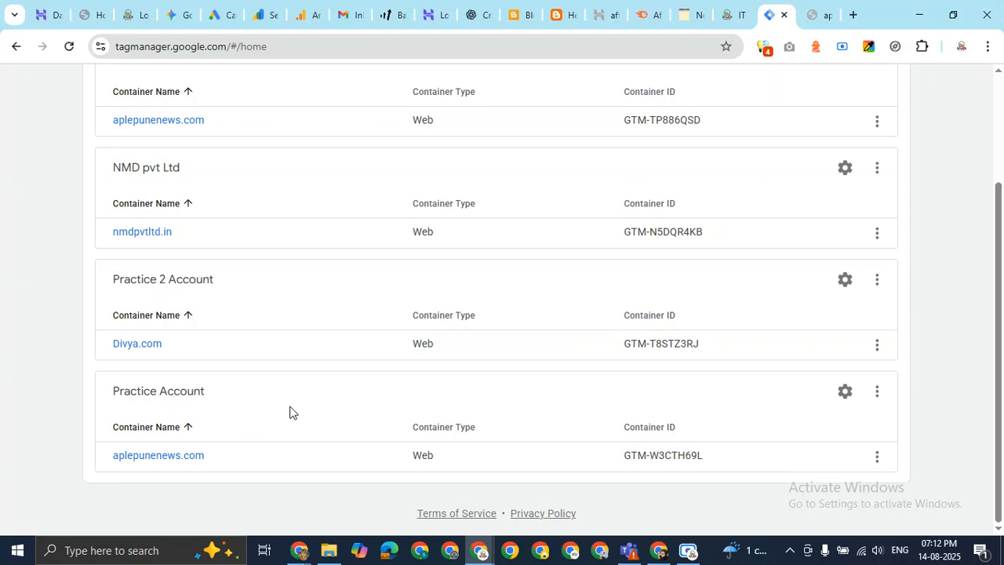
scroll(224, 401, up, 2)
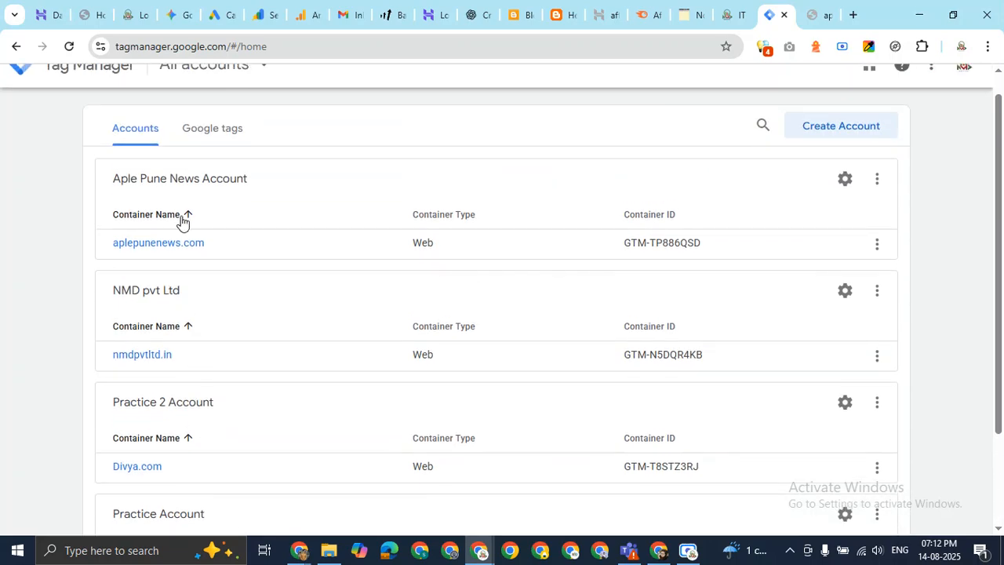
scroll(161, 341, down, 2)
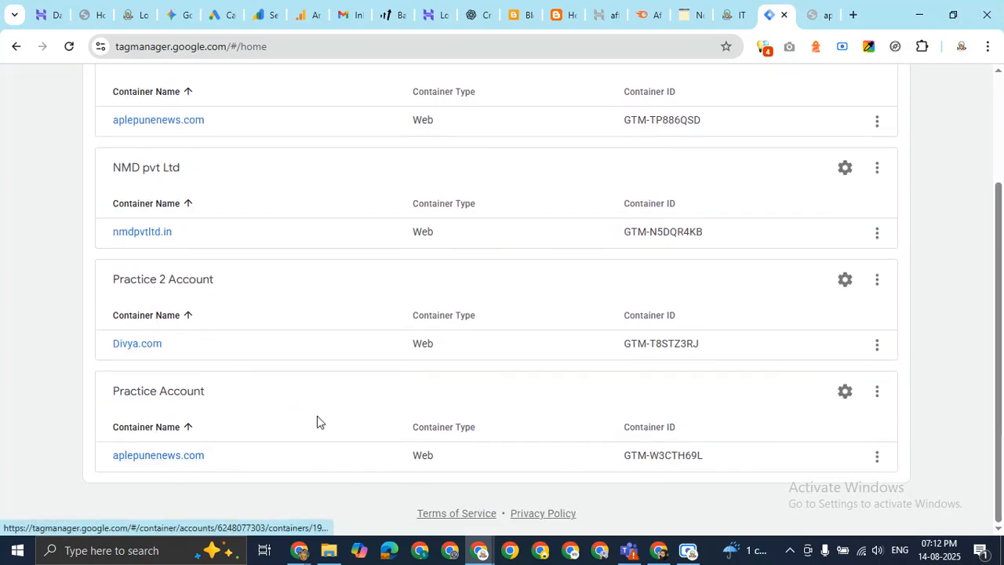
click(876, 392)
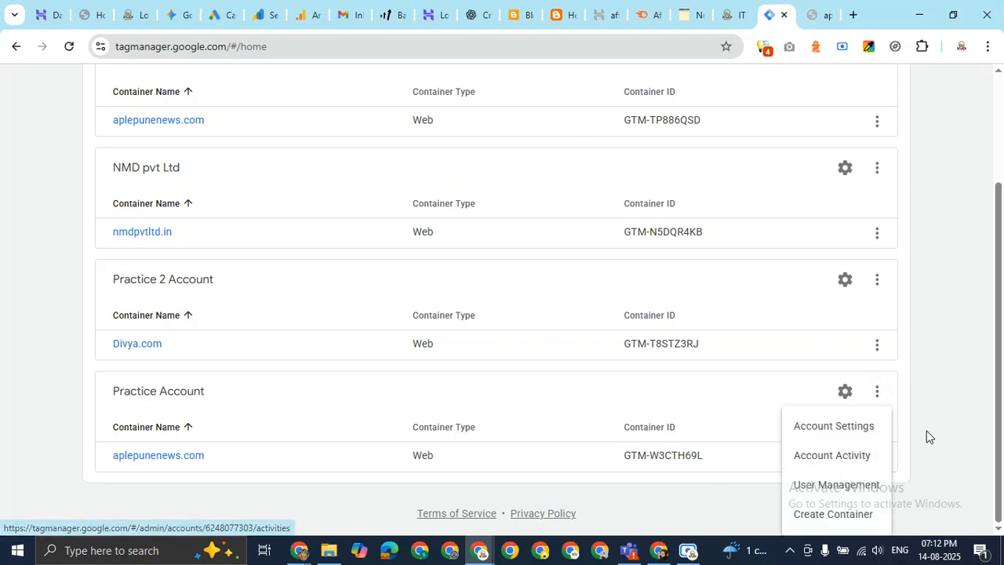
click(929, 372)
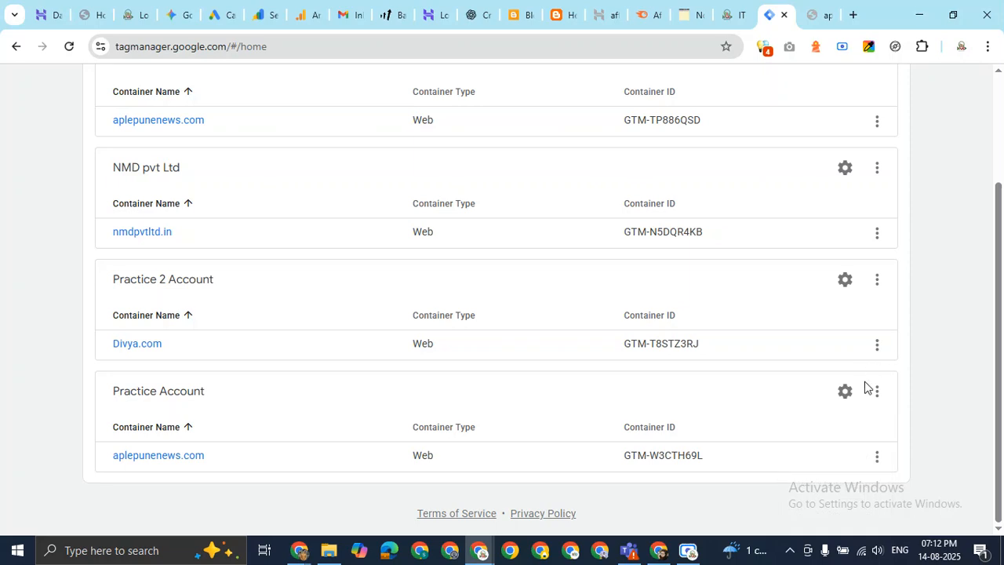
click(877, 456)
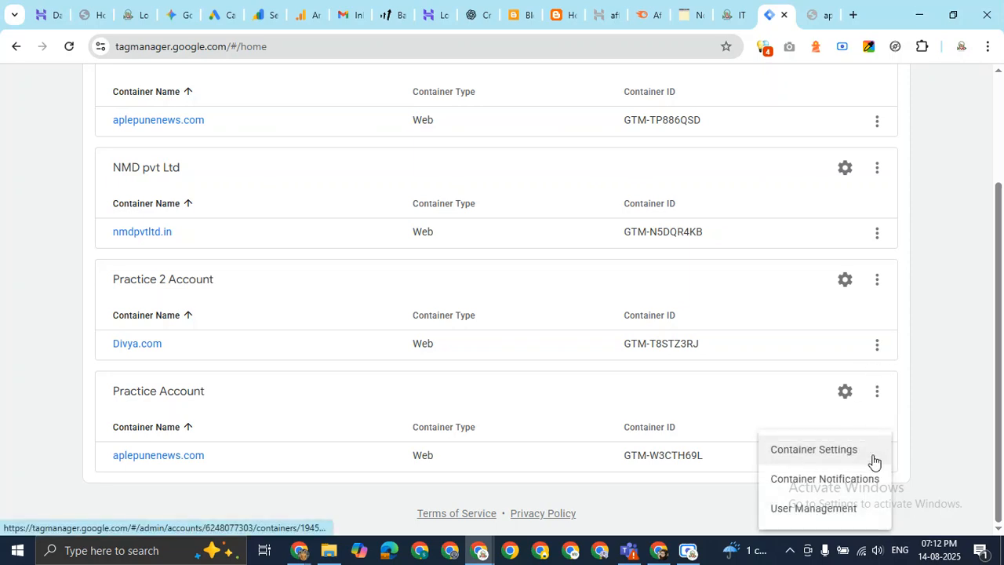
Look over Practice Account's admin and account settings.
click(845, 394)
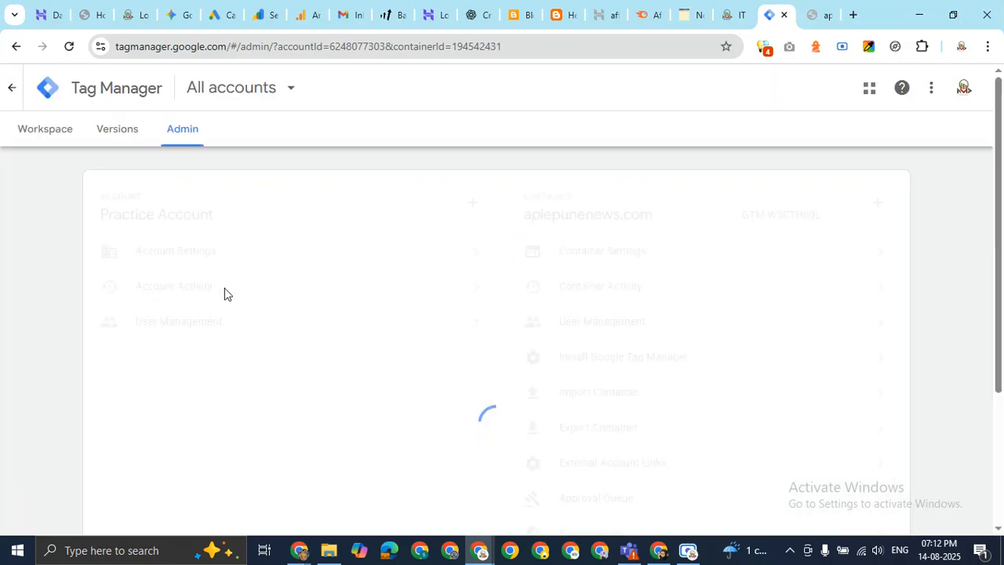
scroll(488, 316, down, 2)
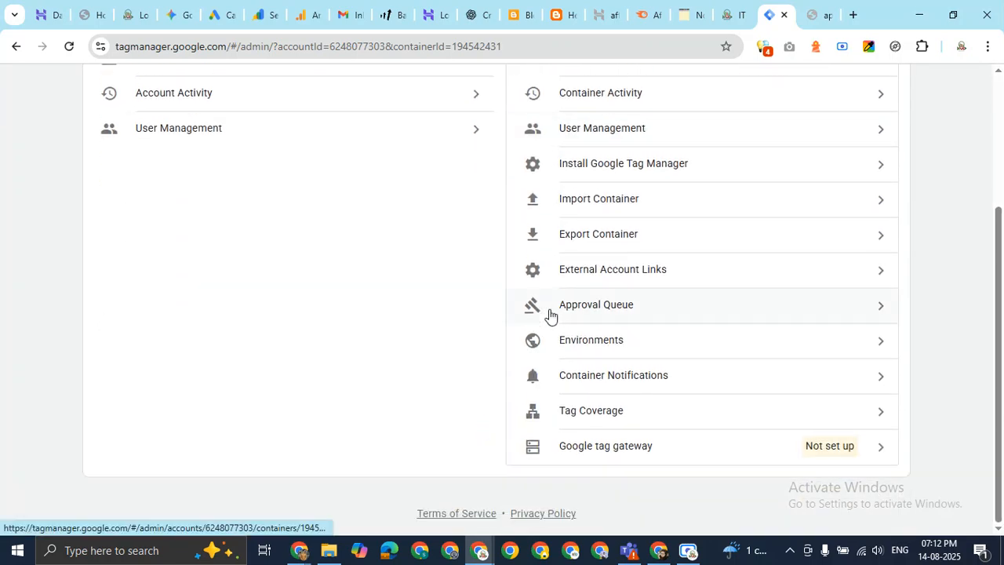
scroll(549, 315, up, 2)
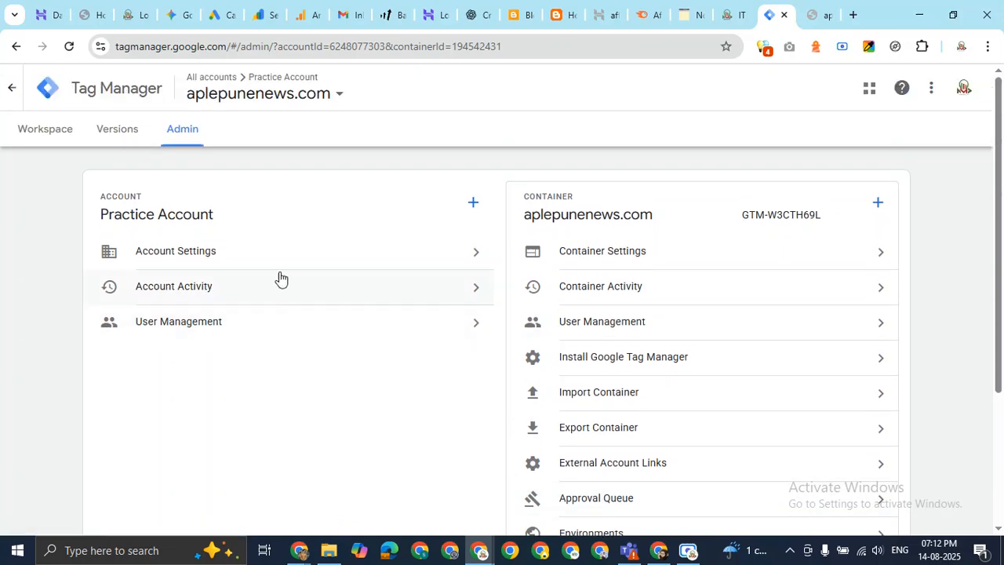
click(295, 247)
scroll(625, 269, down, 1)
scroll(624, 270, up, 1)
click(174, 88)
Glance at the extra options menu, then open the aplepunenews.com container's Versions page.
click(931, 88)
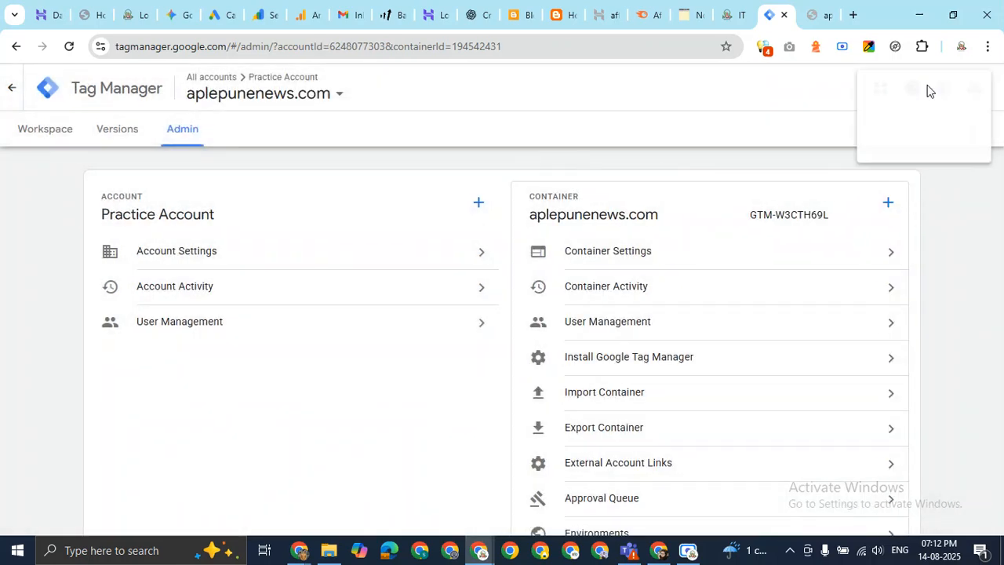
click(801, 135)
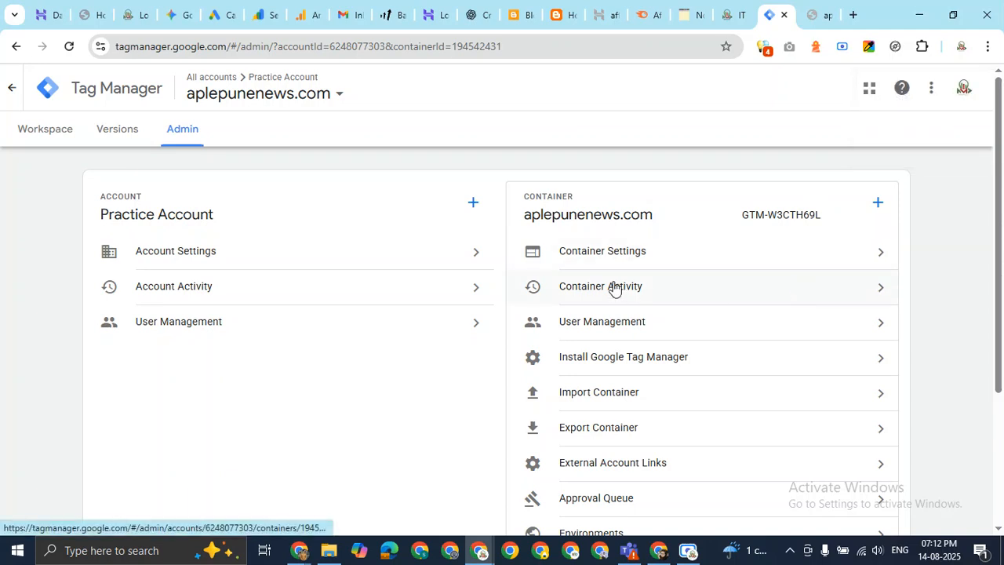
scroll(694, 272, down, 3)
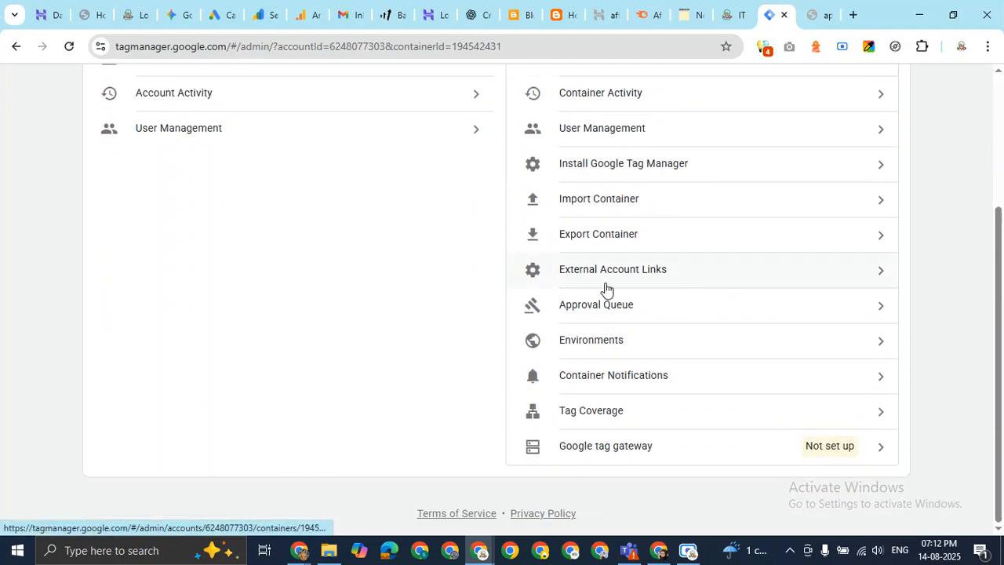
scroll(376, 261, up, 3)
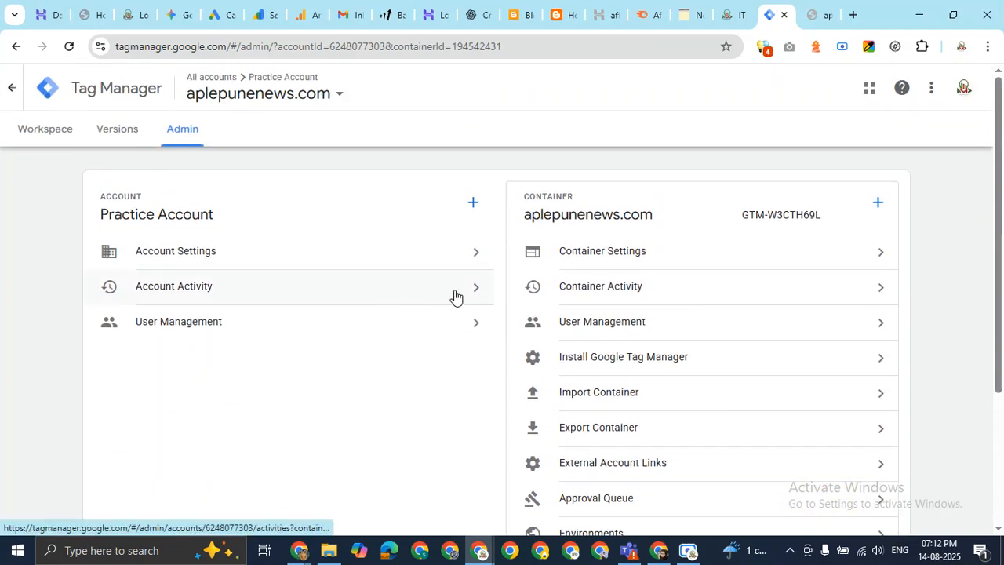
click(122, 134)
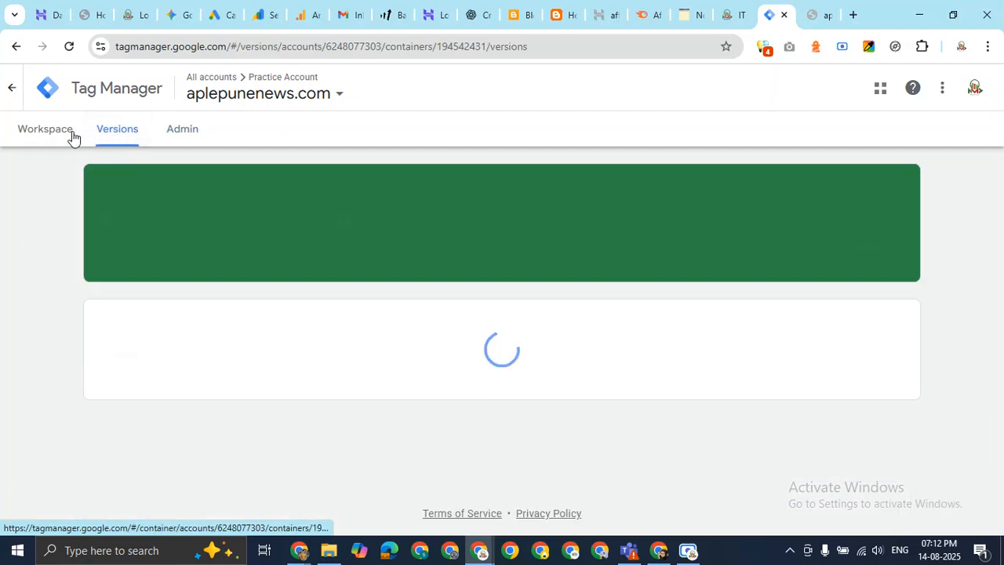
Return to the aplepunenews.com workspace and browse the accounts and containers picker.
click(60, 136)
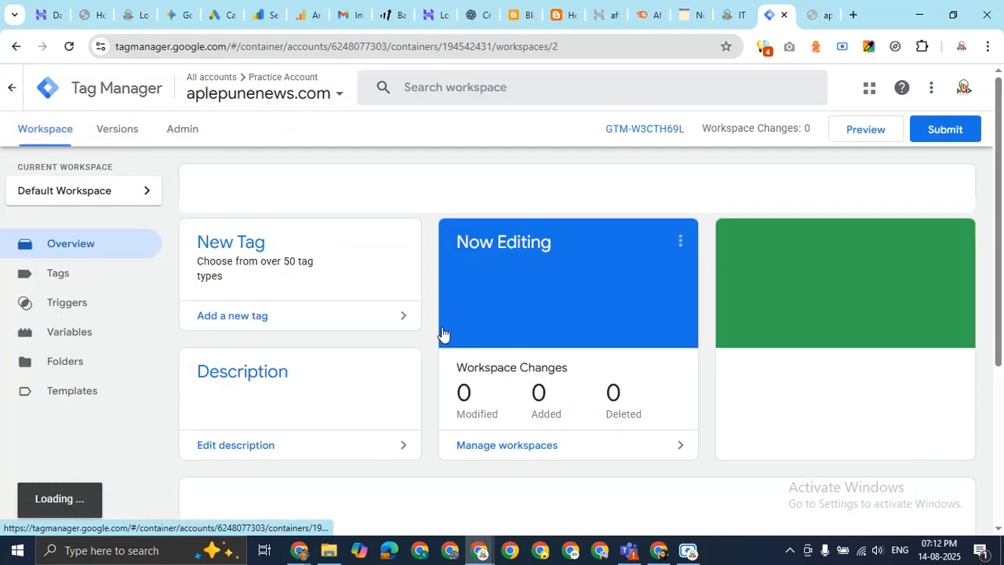
scroll(446, 331, down, 5)
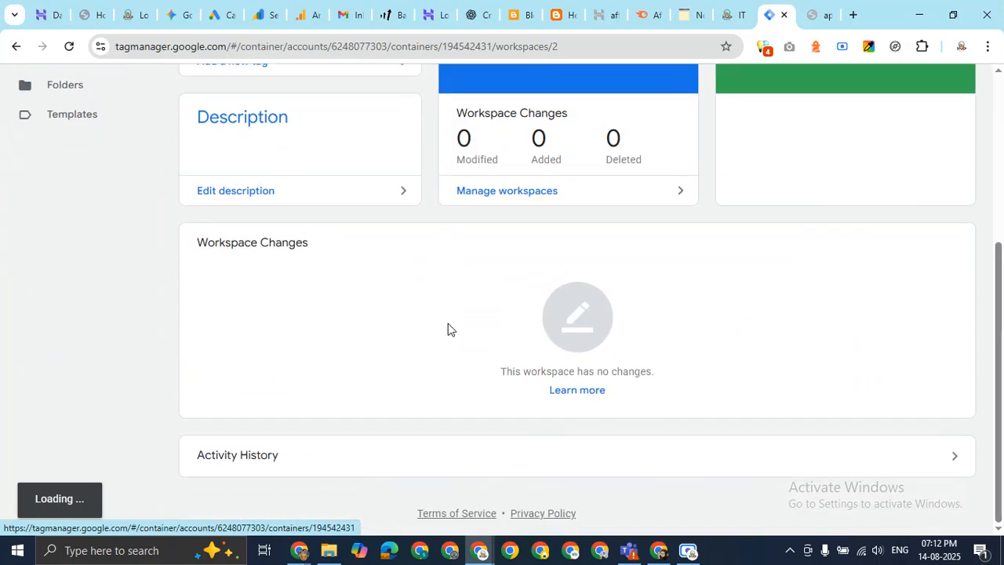
scroll(448, 327, up, 3)
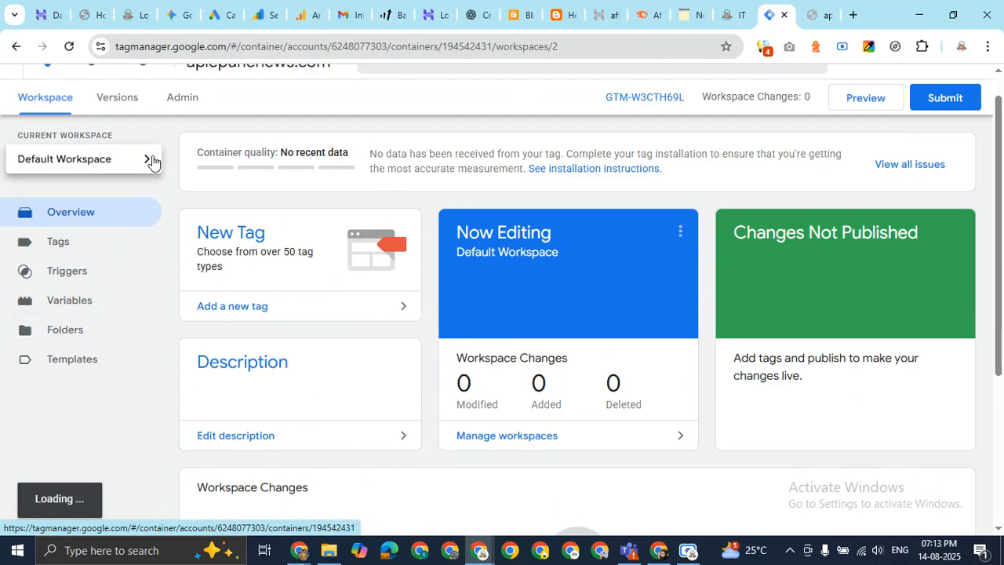
scroll(605, 196, up, 1)
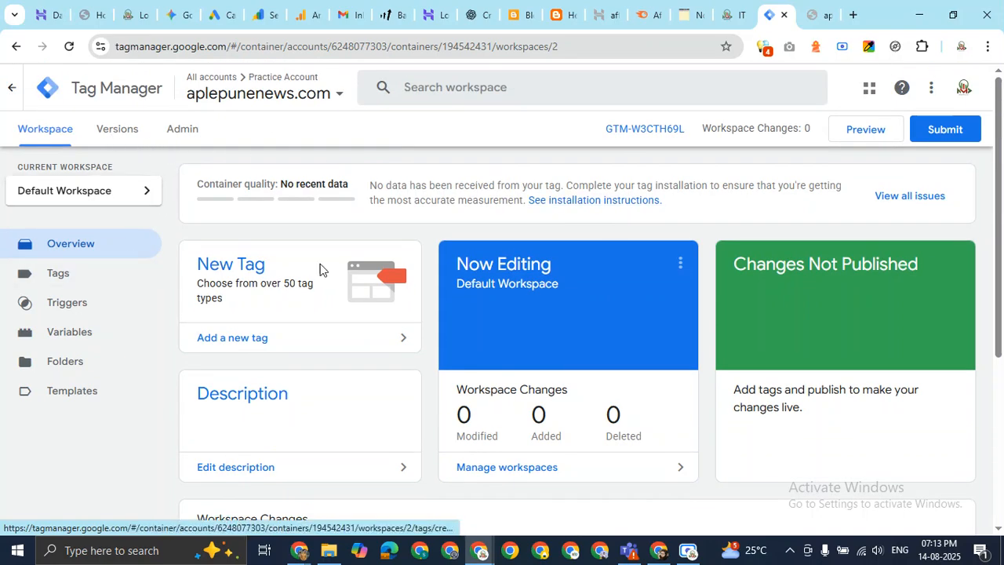
scroll(482, 270, down, 3)
scroll(483, 269, up, 3)
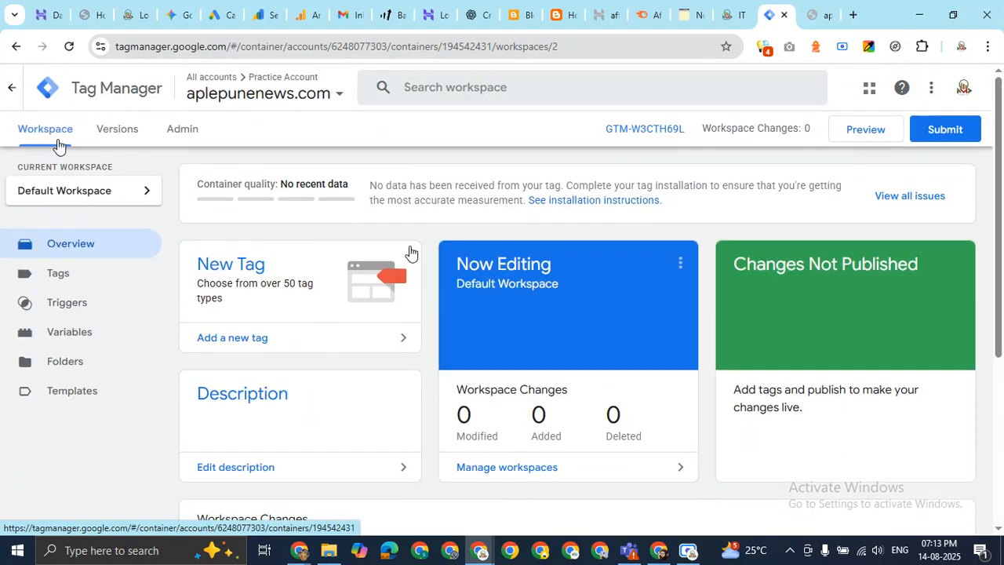
click(322, 94)
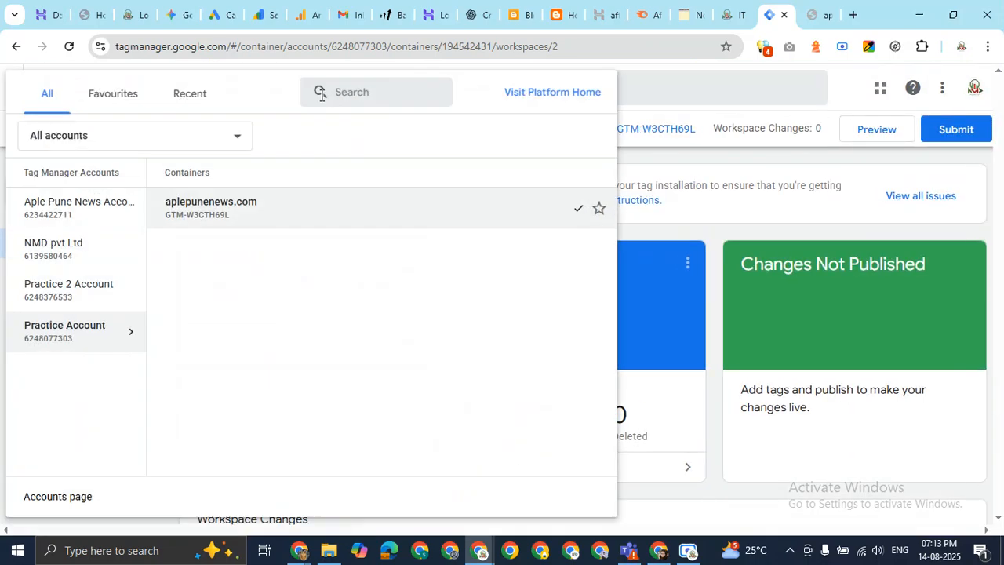
click(482, 219)
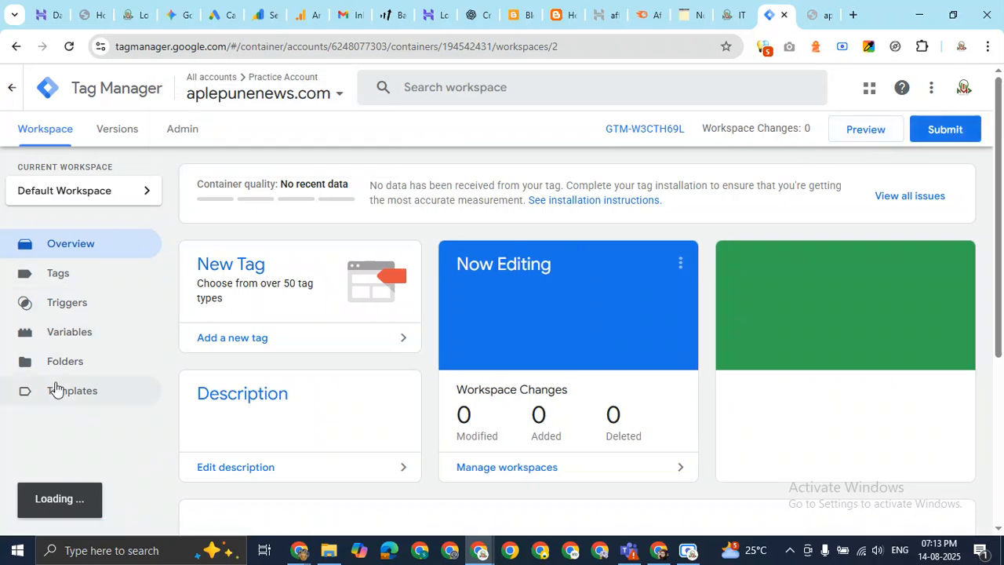
scroll(61, 390, down, 2)
scroll(61, 390, down, 2)
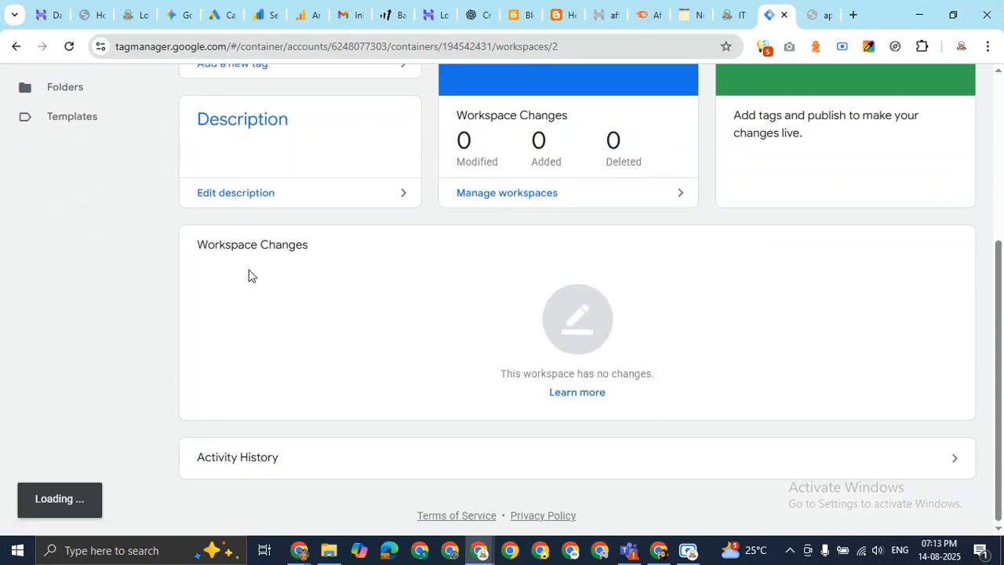
scroll(248, 275, up, 4)
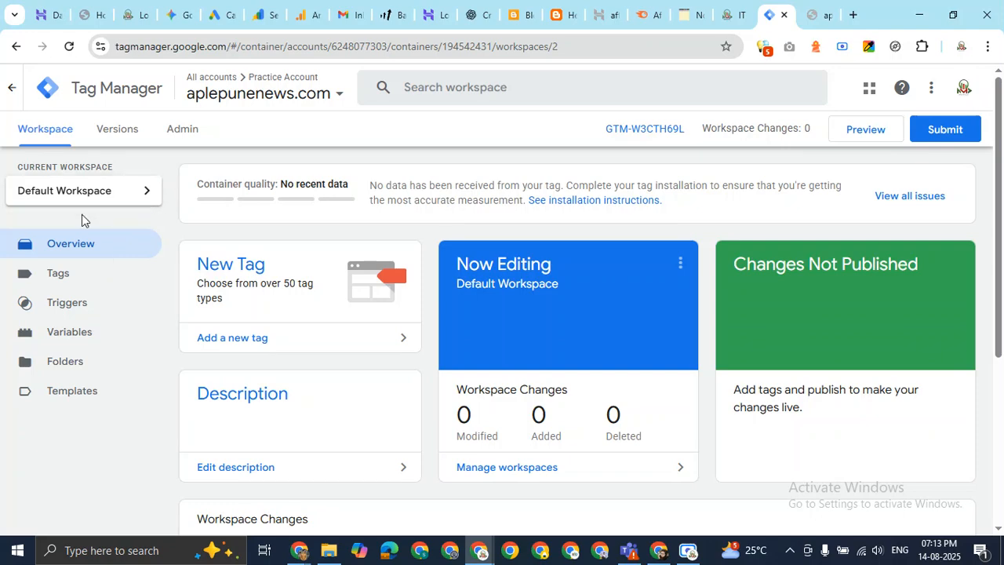
Check the Workspaces panel, then go back to the All accounts home page.
click(330, 93)
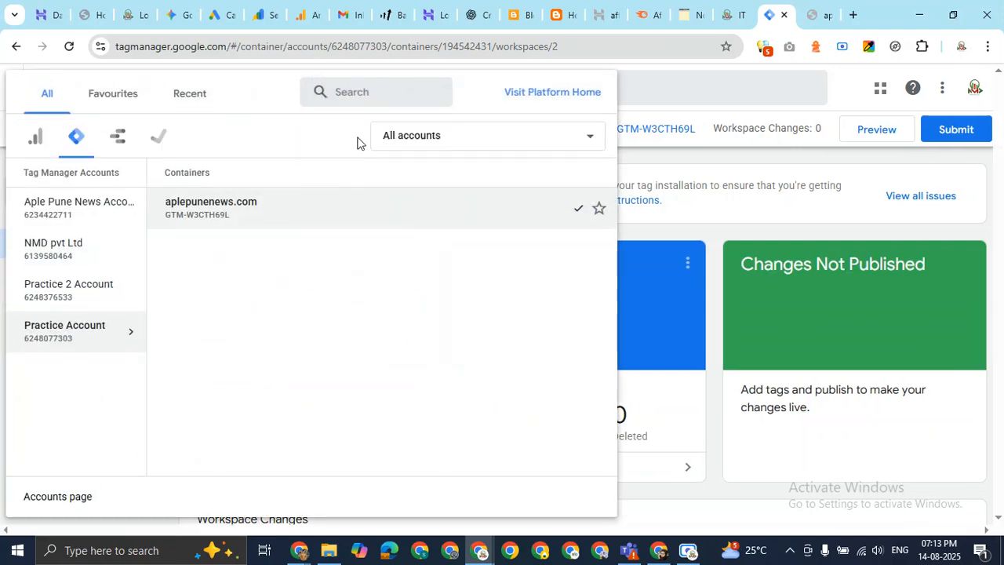
click(735, 166)
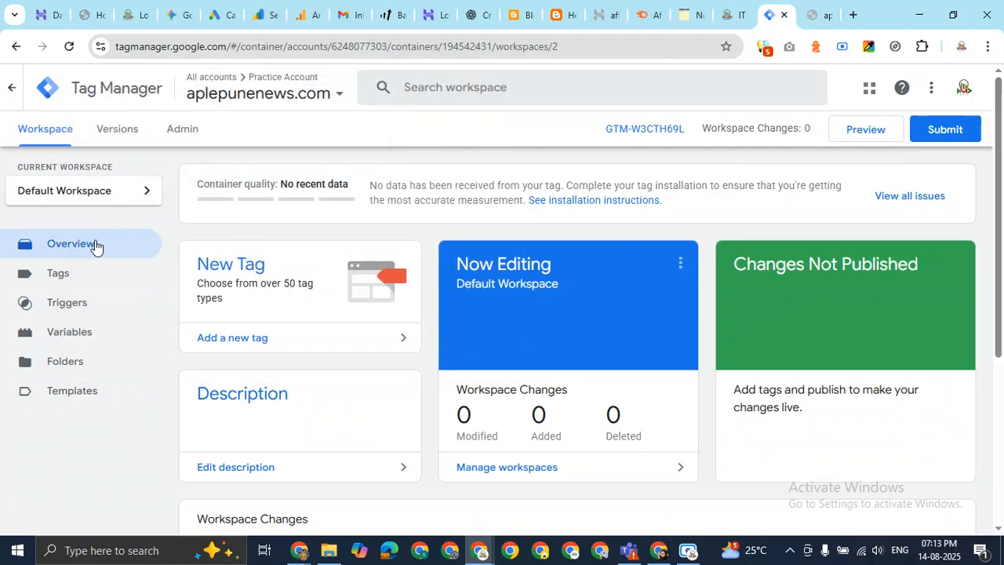
click(124, 197)
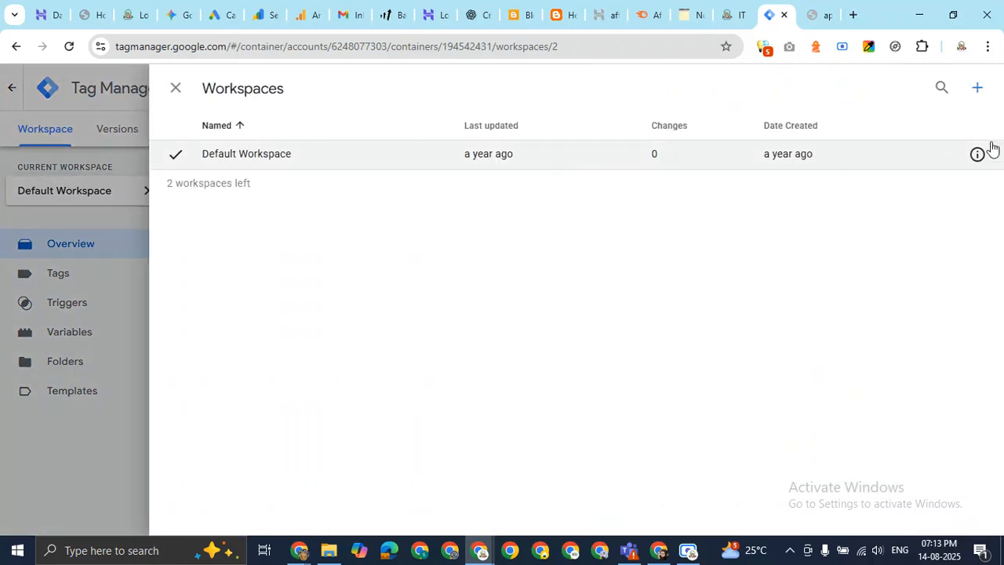
click(174, 88)
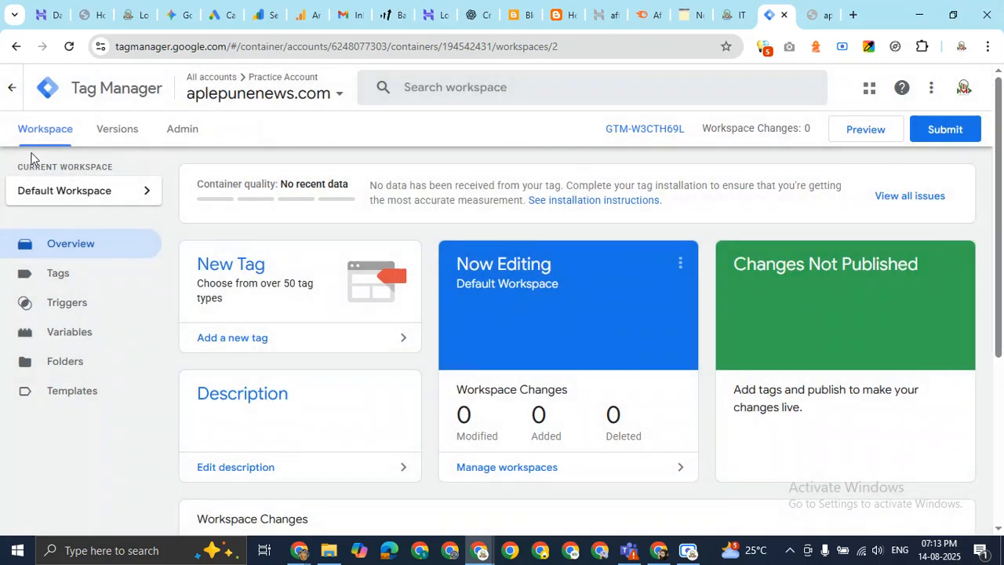
click(12, 88)
scroll(416, 386, down, 2)
scroll(522, 478, up, 2)
scroll(808, 389, down, 2)
click(877, 391)
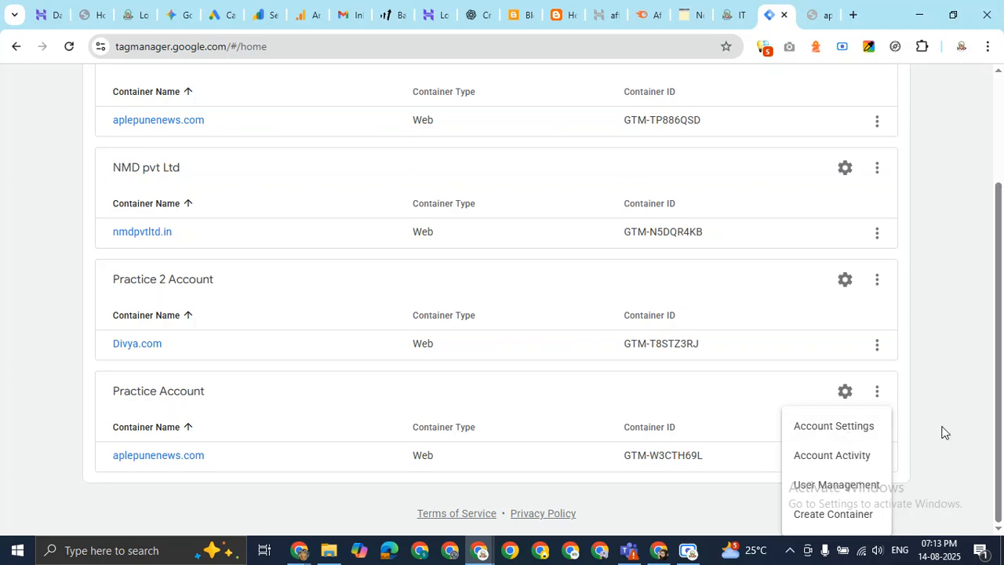
Delete the aplepunenews.com container from its Container Settings and confirm the deletion.
click(916, 392)
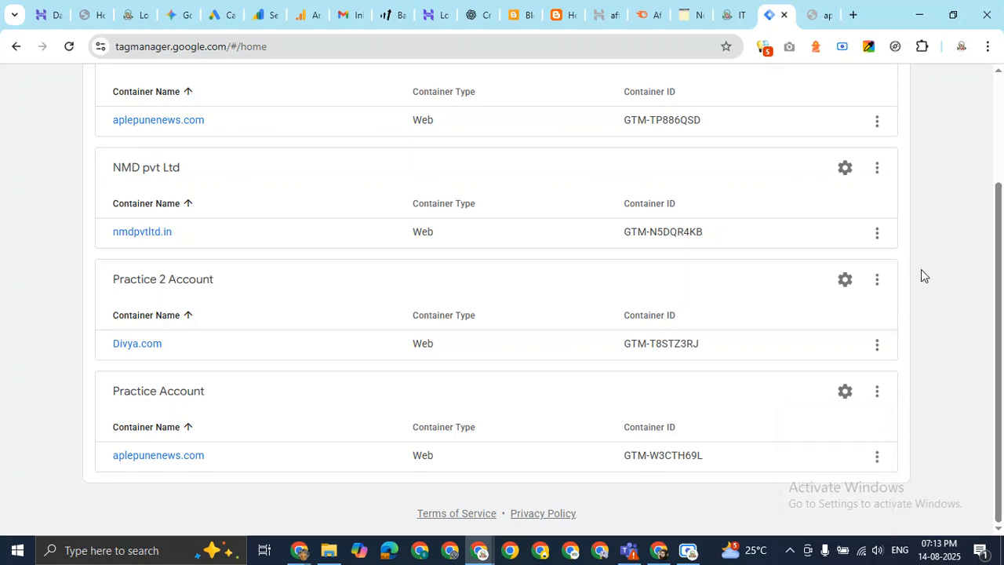
click(877, 465)
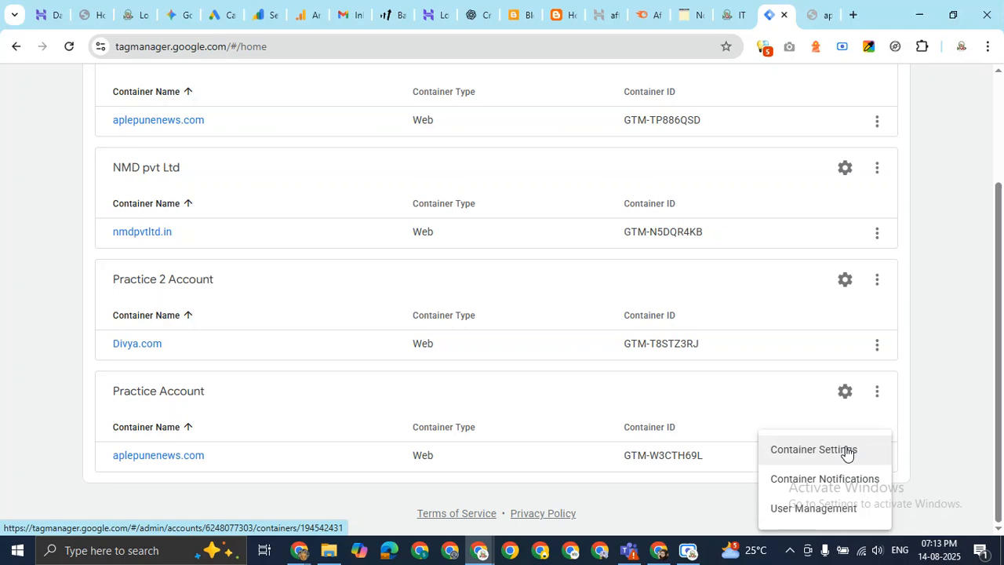
click(846, 454)
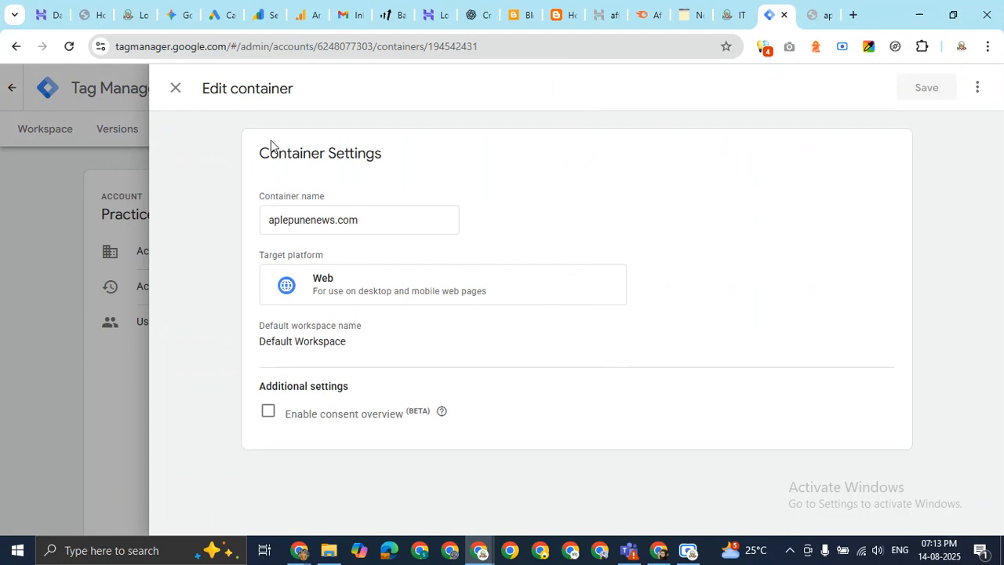
click(979, 89)
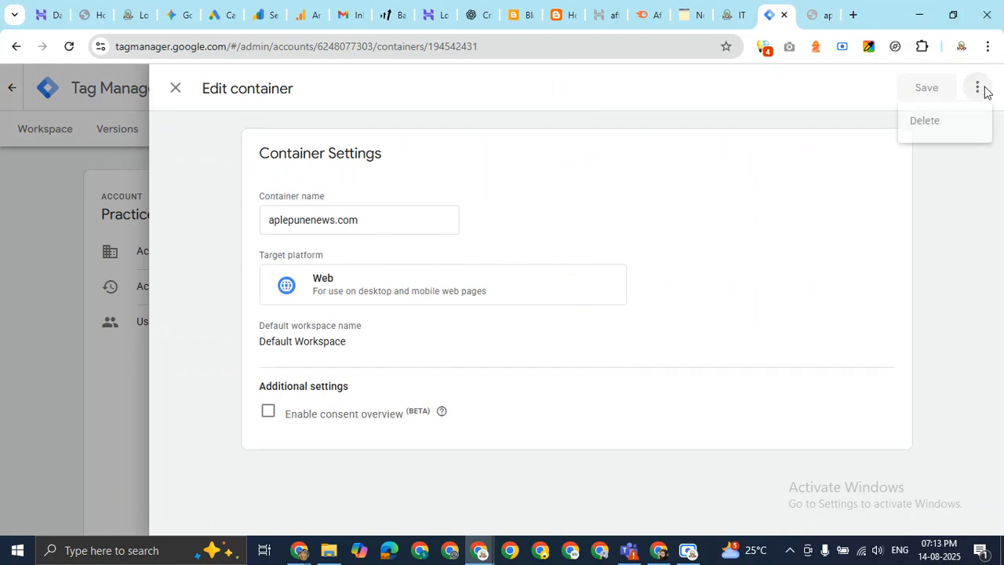
click(926, 121)
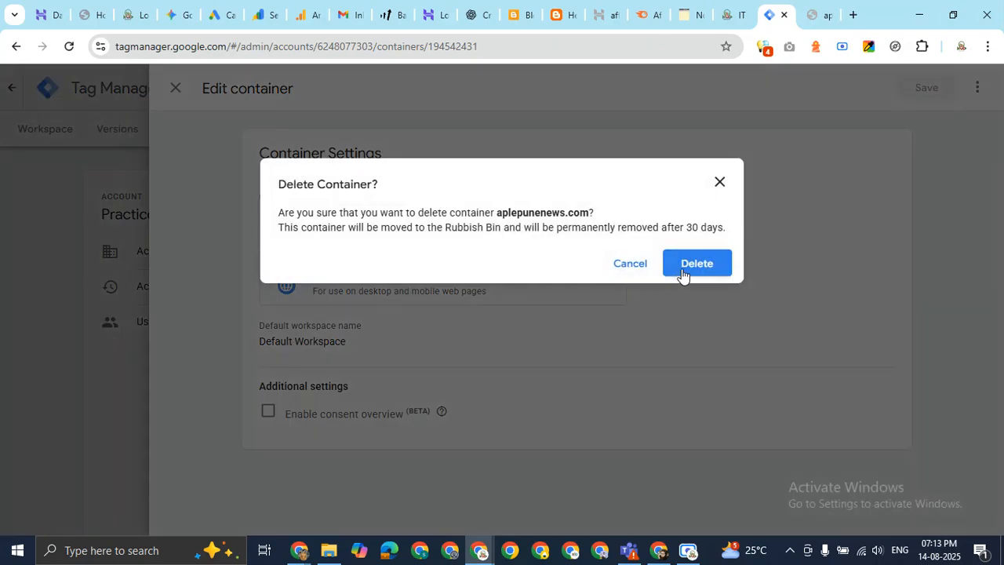
click(681, 270)
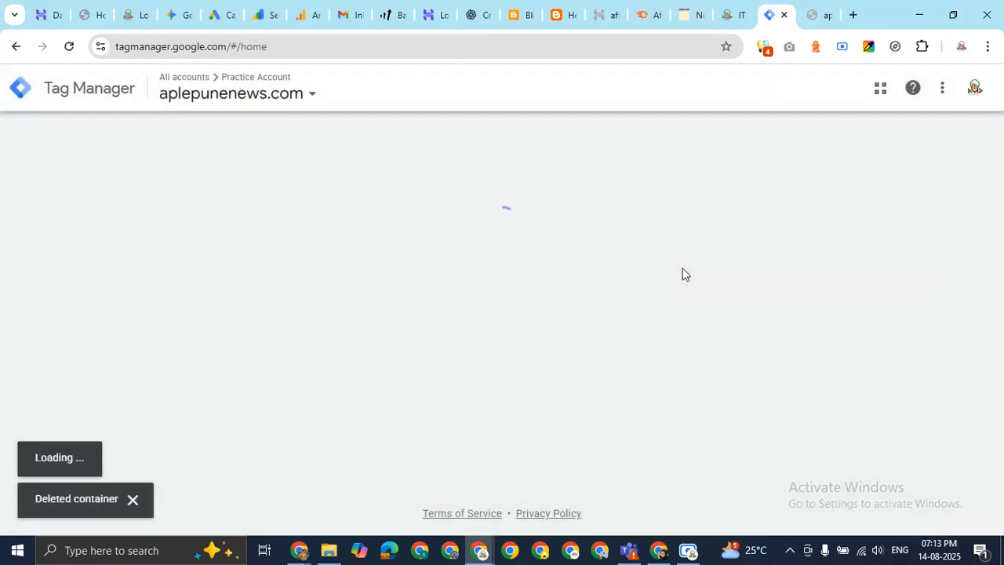
scroll(435, 397, down, 3)
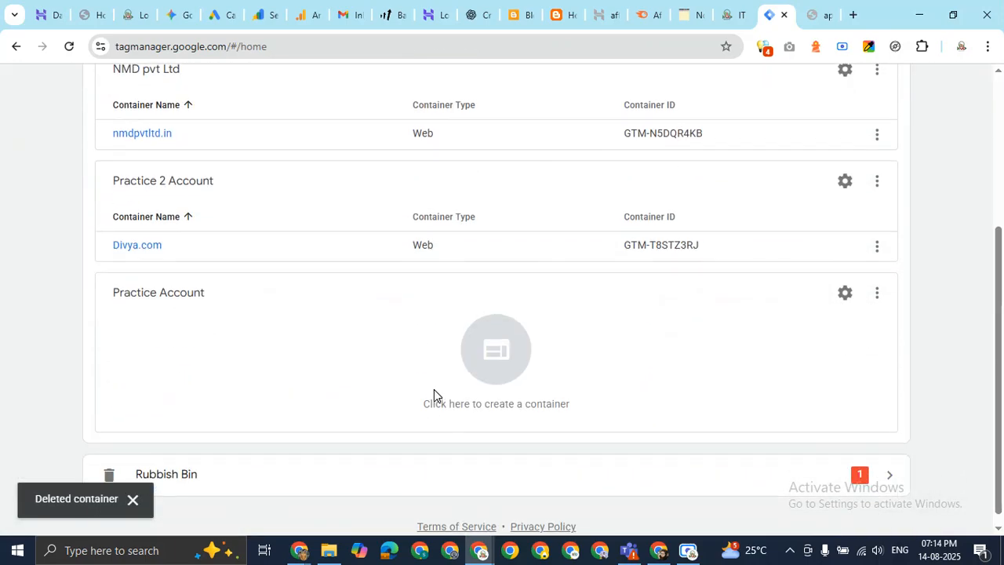
Start a new container in Practice Account and copy the nmdfilmproduction.in site address.
click(507, 338)
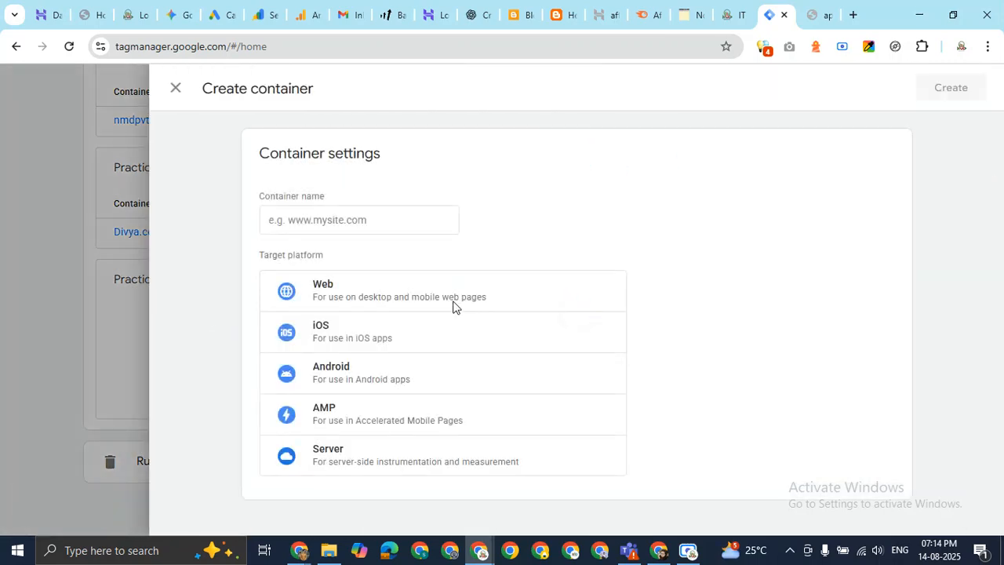
click(349, 222)
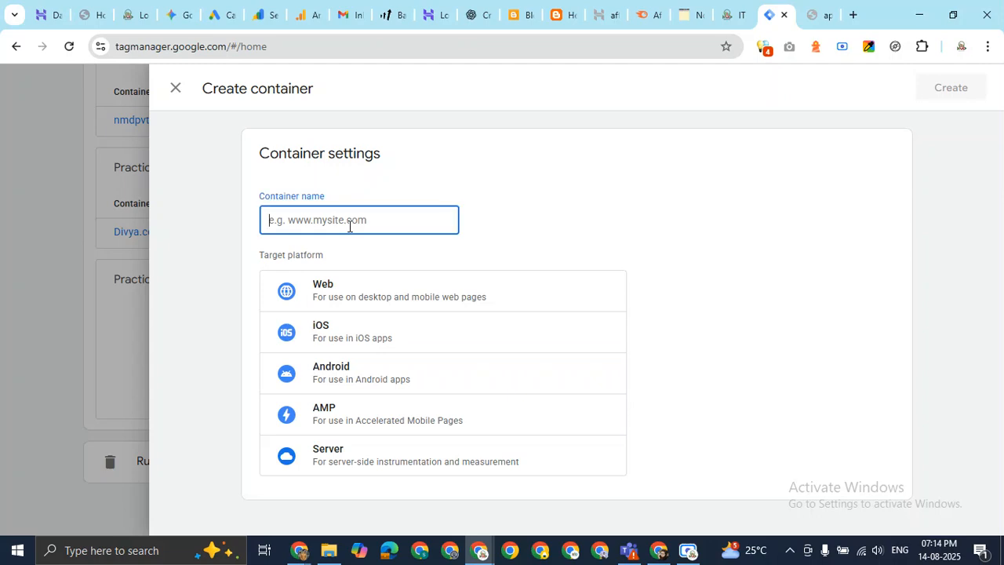
click(820, 15)
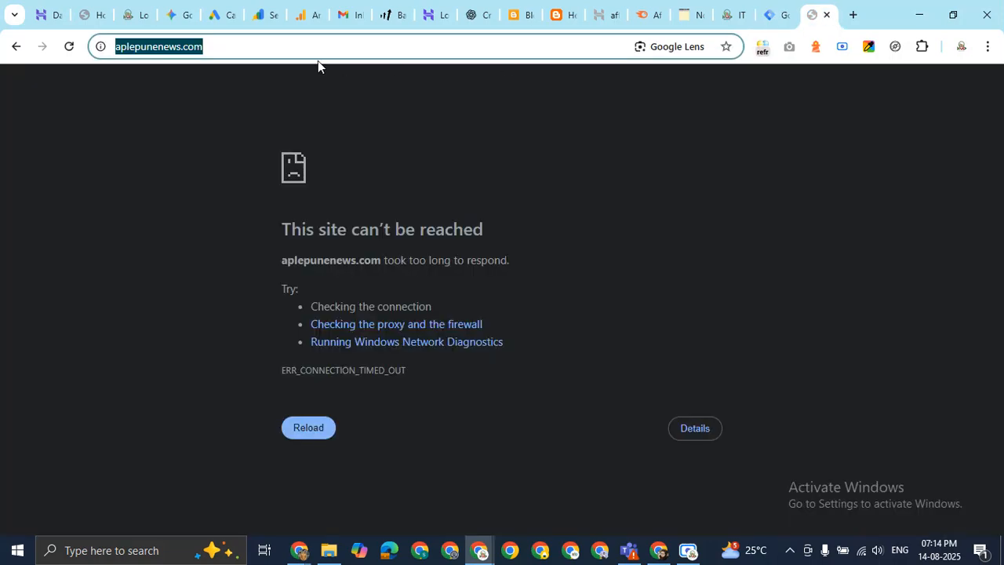
click(102, 9)
click(216, 41)
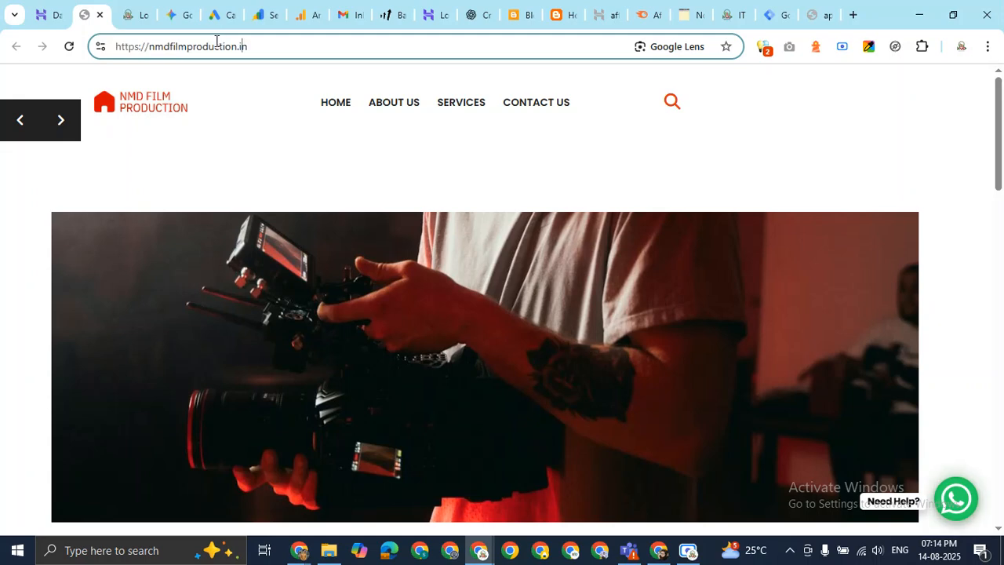
triple_click(221, 48)
right_click(223, 50)
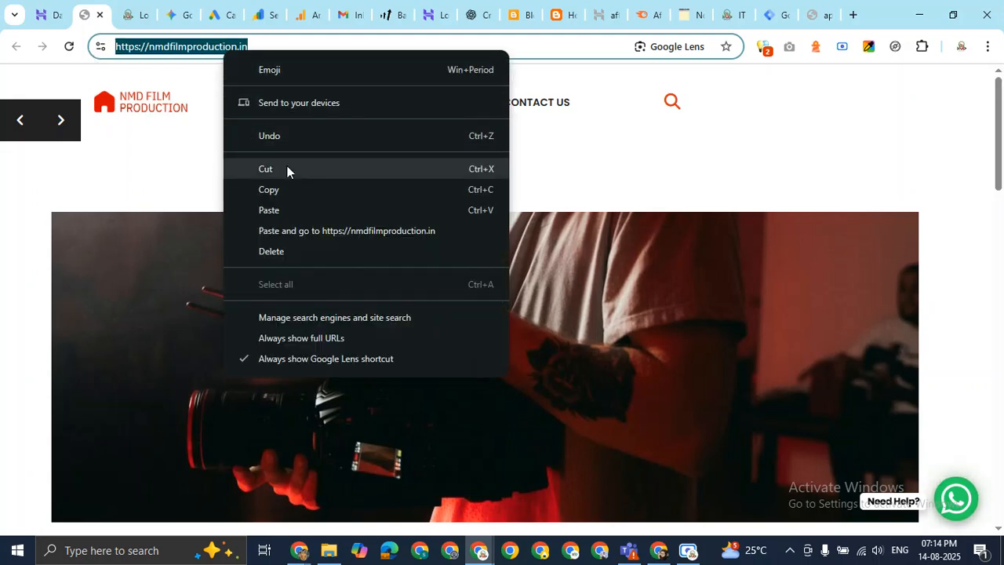
click(296, 193)
Bring the Google Meet call back to the front.
click(779, 15)
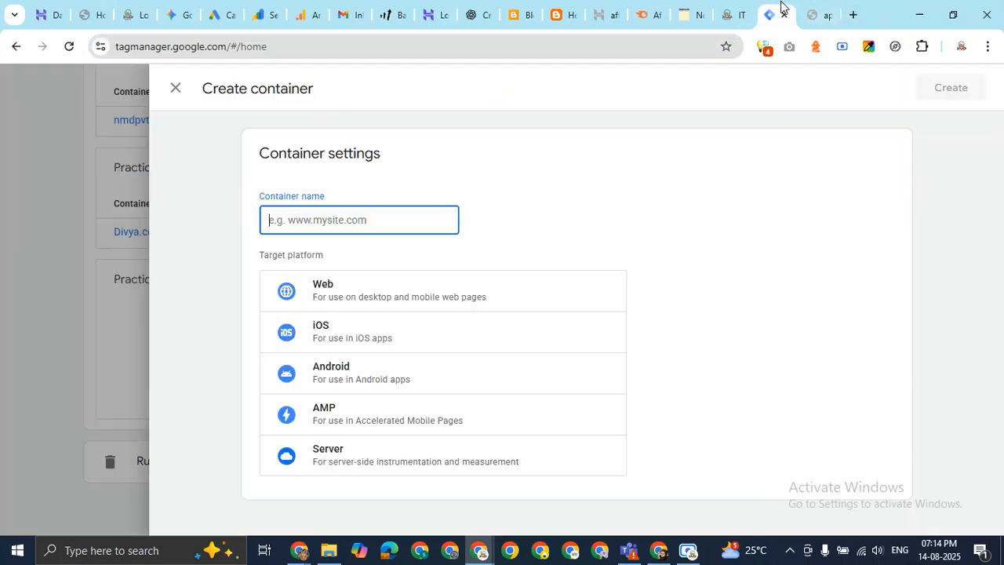
click(298, 550)
click(252, 486)
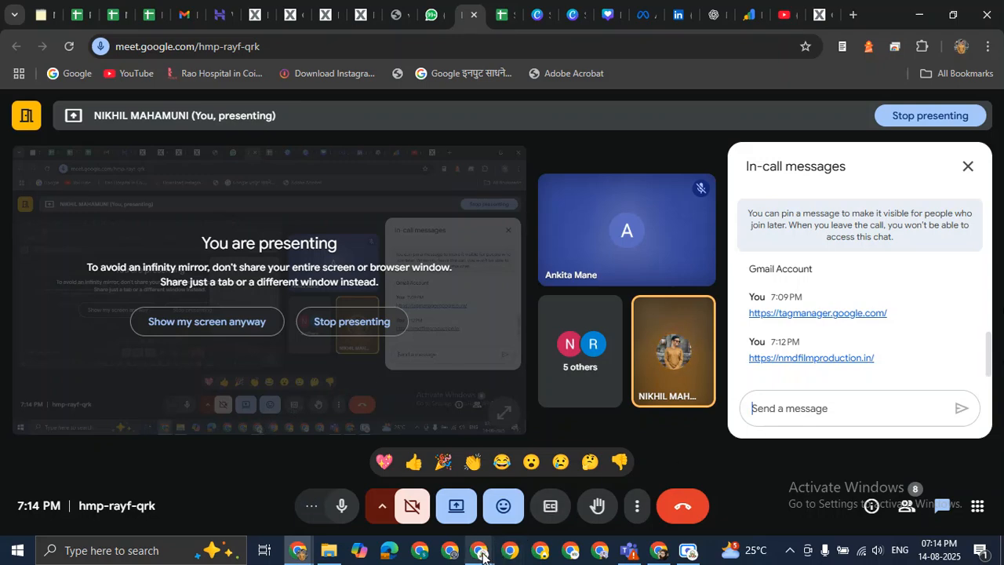
mouse_move(460, 556)
click(410, 500)
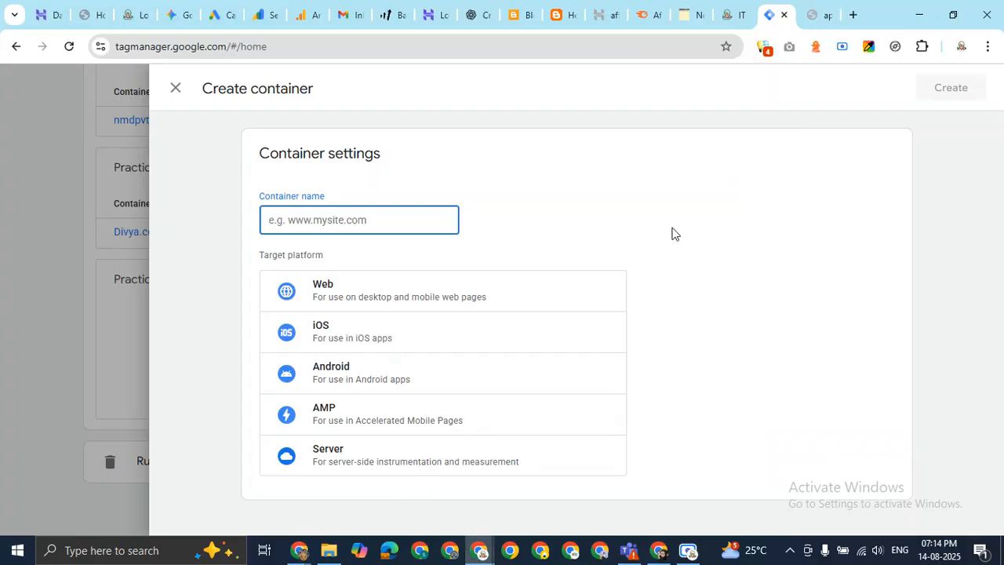
right_click(377, 217)
click(454, 335)
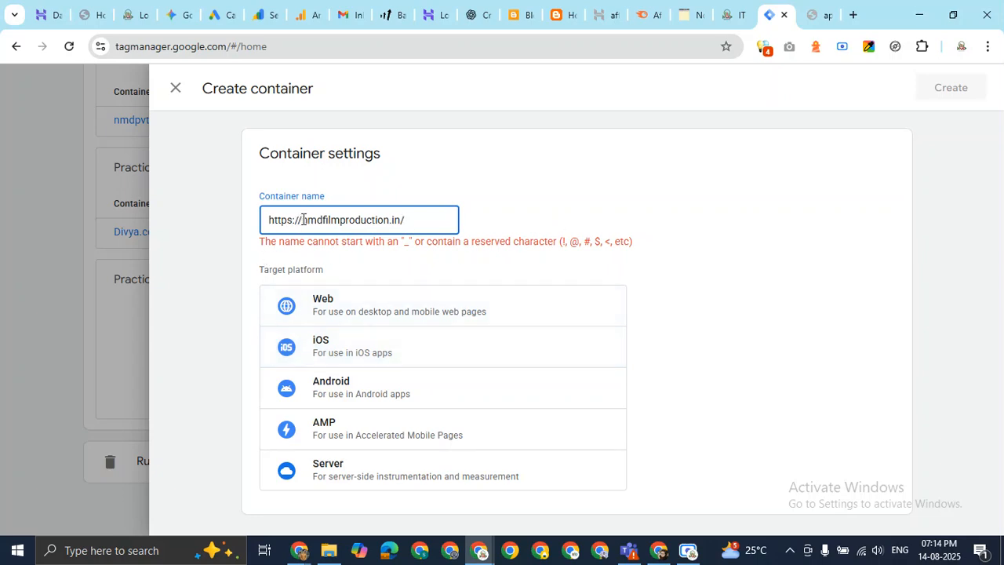
drag(304, 220, 247, 227)
key(BackSpace)
click(398, 223)
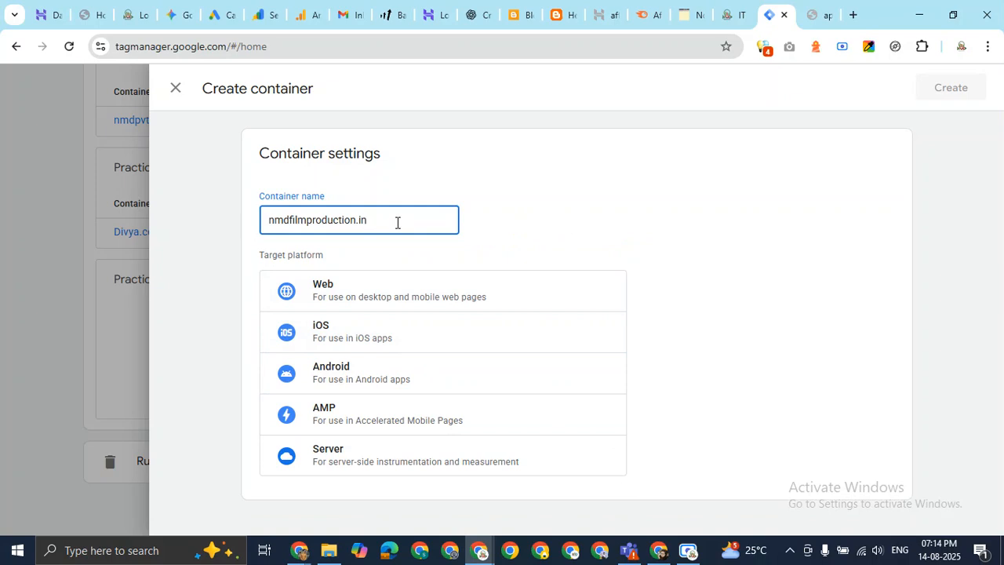
click(742, 184)
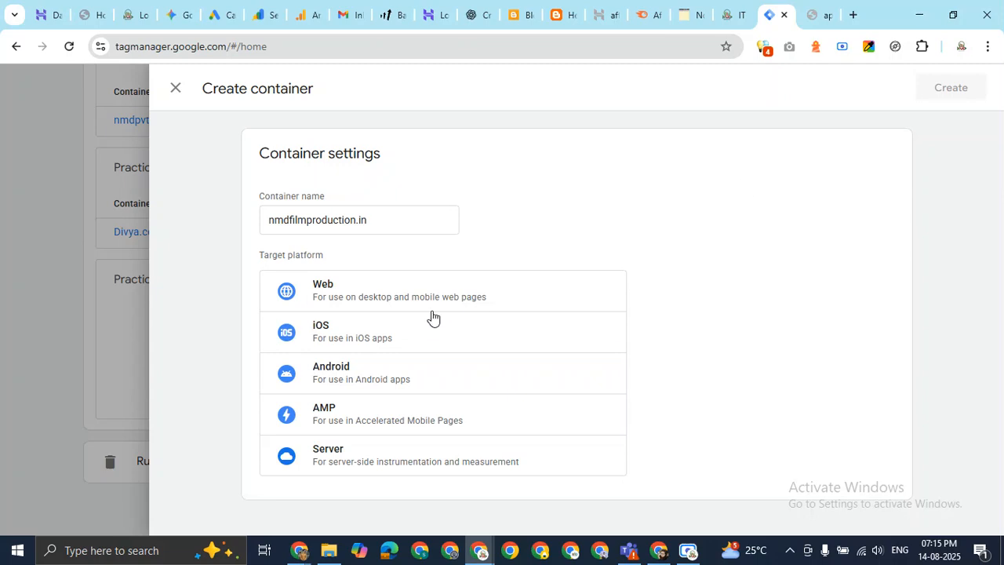
click(392, 297)
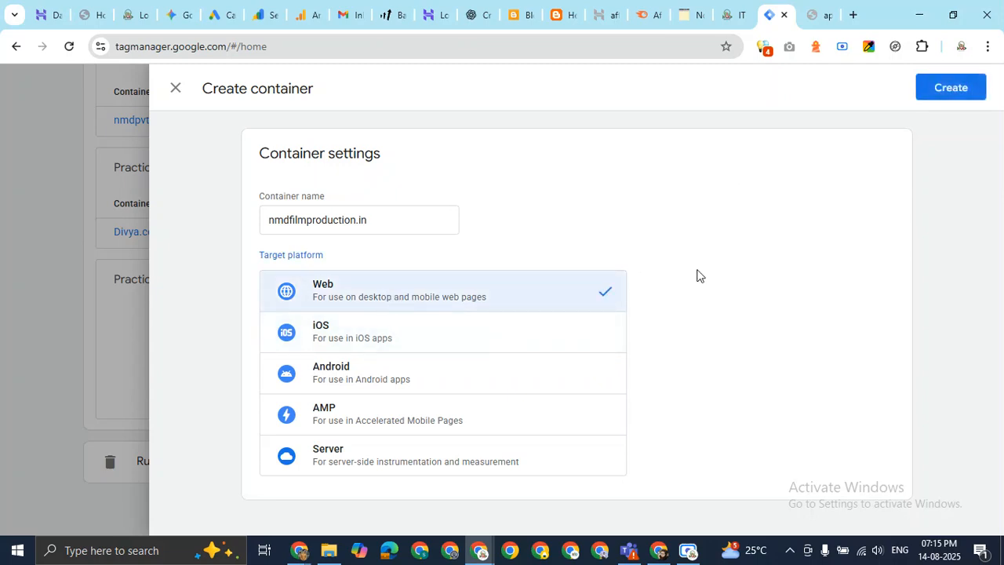
click(950, 88)
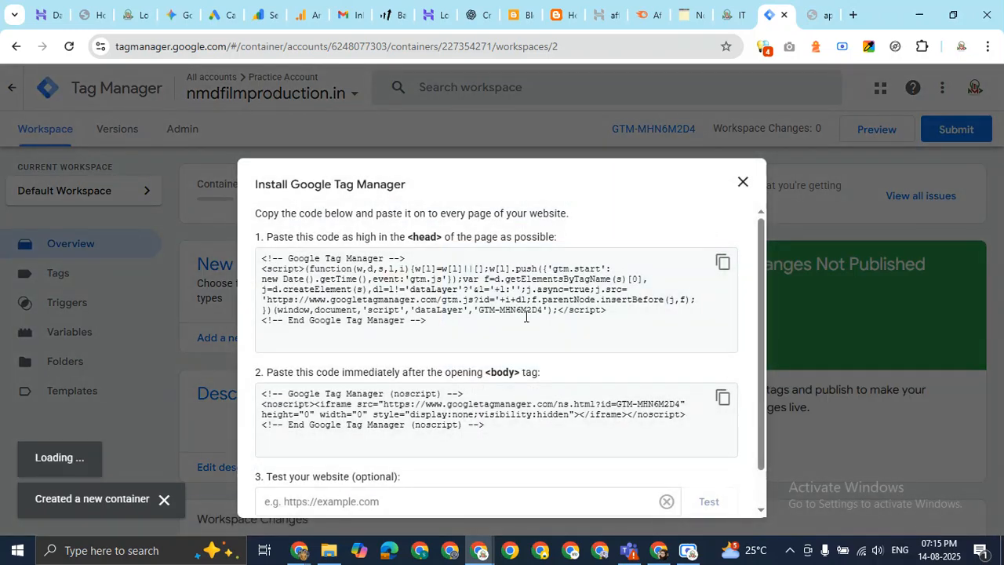
Review the head and body install snippets and copy the <head> code for GTM-MHN6M2D4.
scroll(530, 303, down, 1)
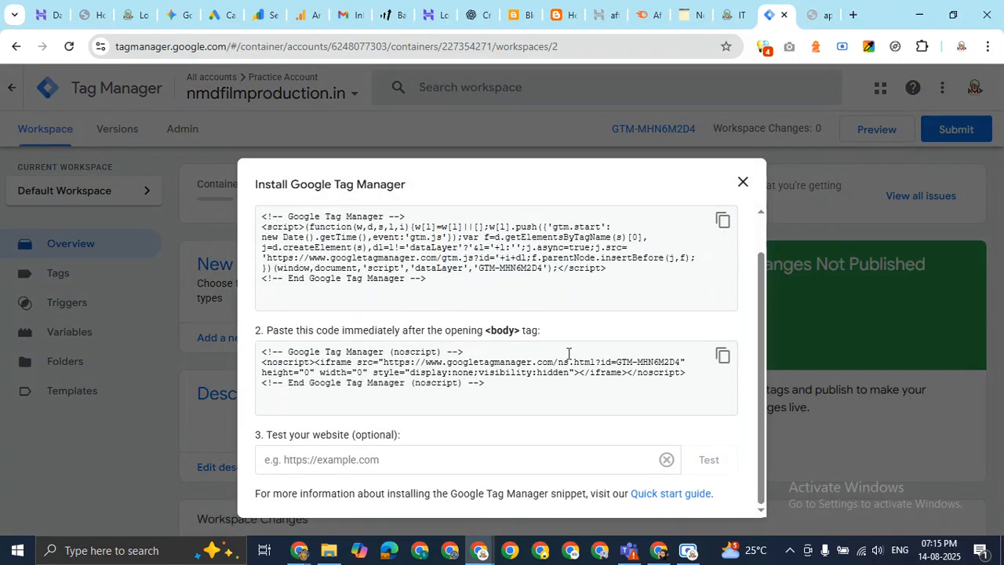
scroll(569, 353, up, 1)
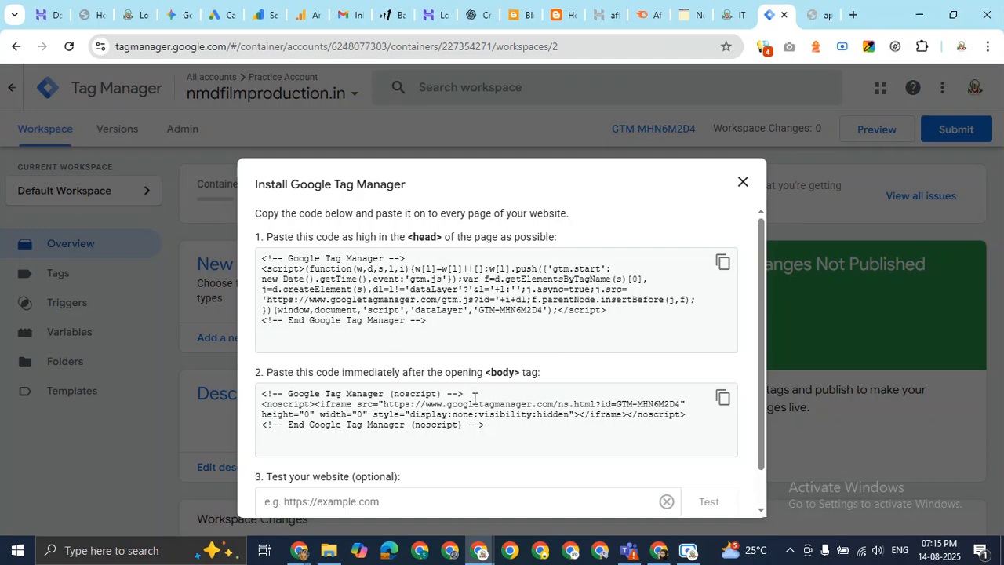
scroll(473, 407, down, 1)
scroll(475, 382, up, 1)
drag(408, 237, 438, 238)
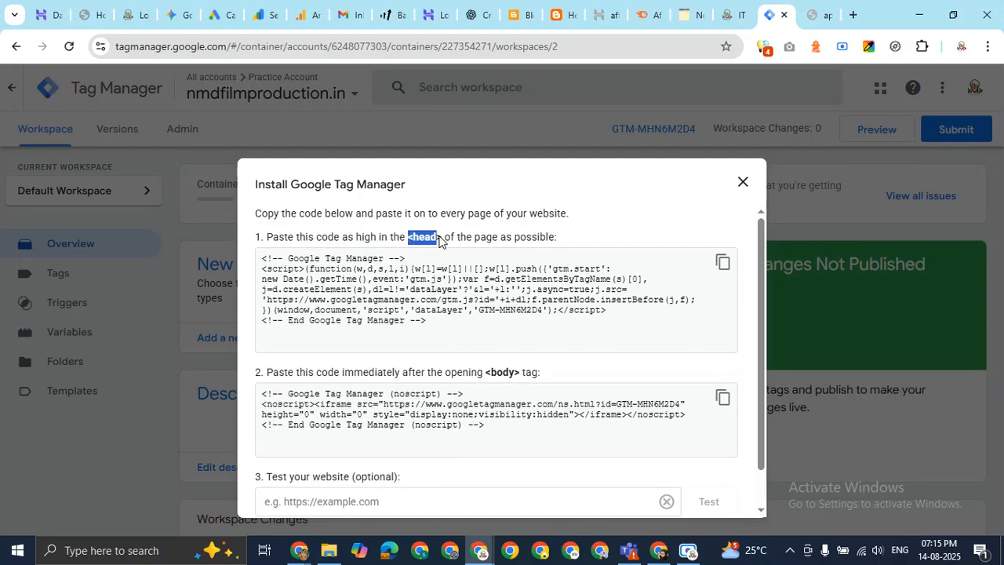
click(505, 385)
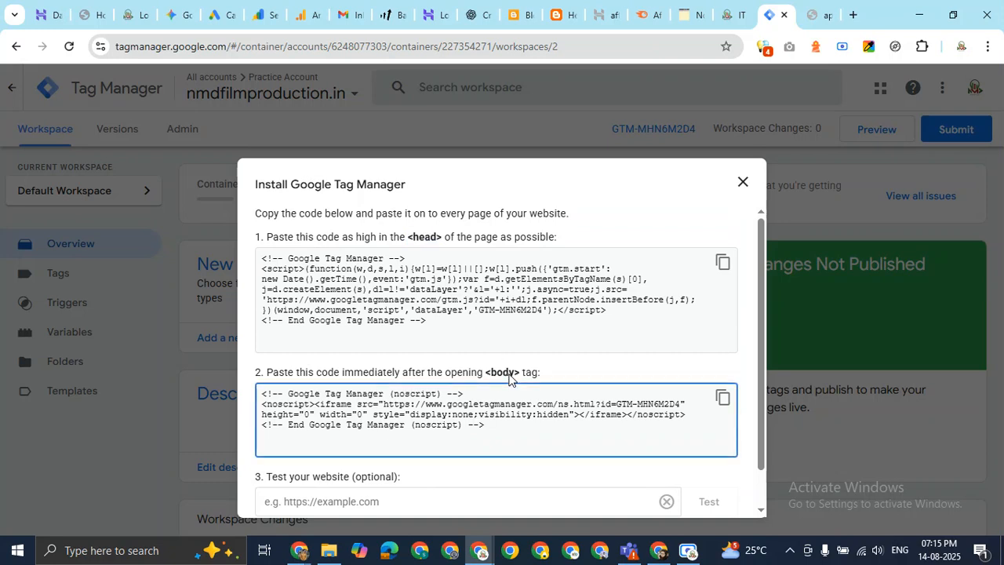
click(722, 262)
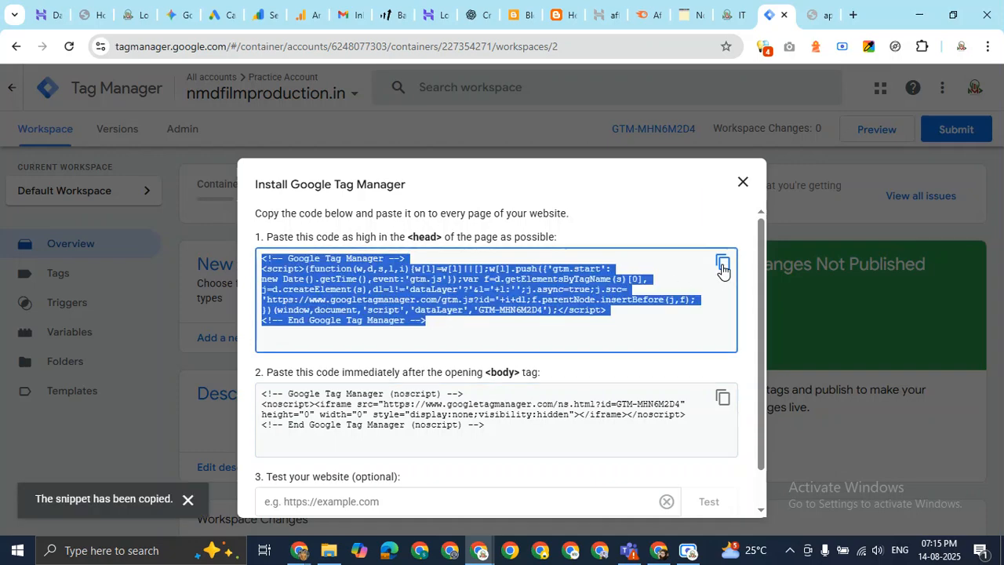
click(91, 14)
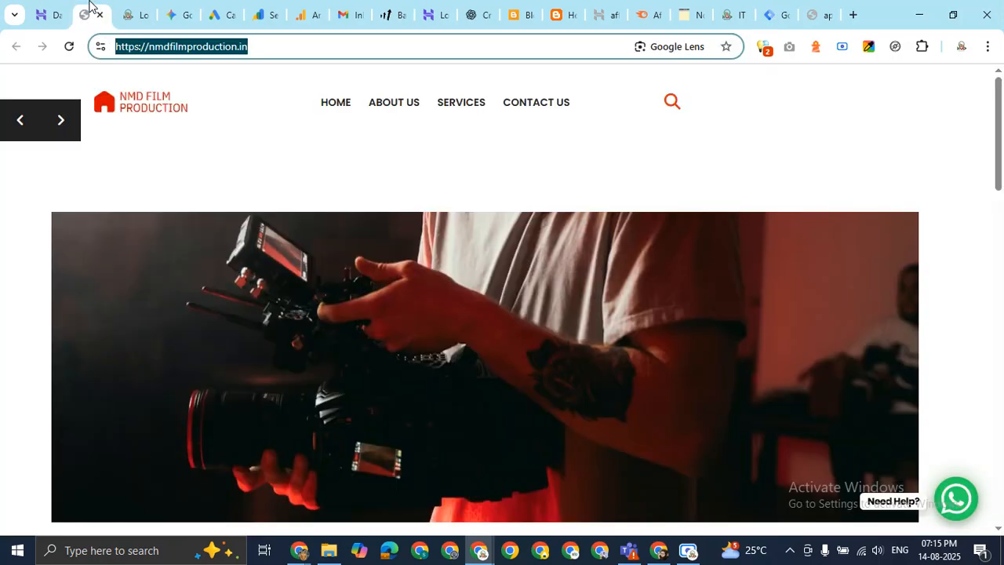
Go from Hostinger to WordPress admin's Appearance > Theme File Editor for the Film Maker Lite theme.
click(67, 14)
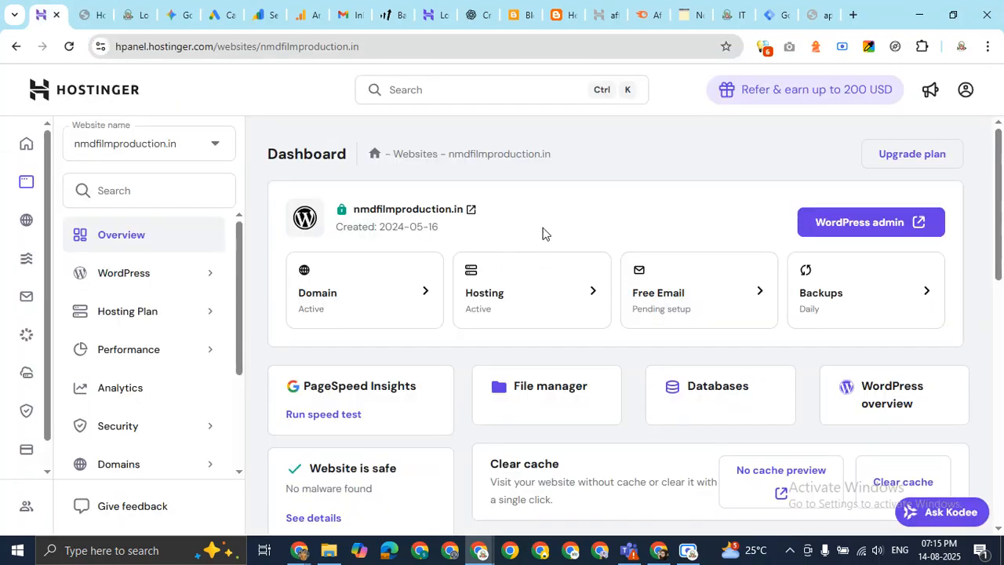
click(863, 226)
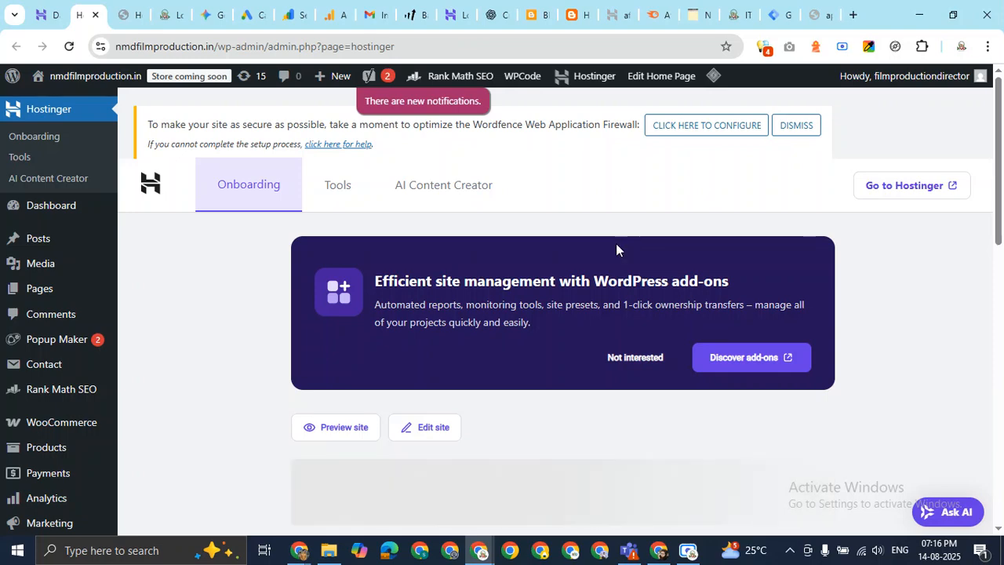
scroll(8, 291, down, 2)
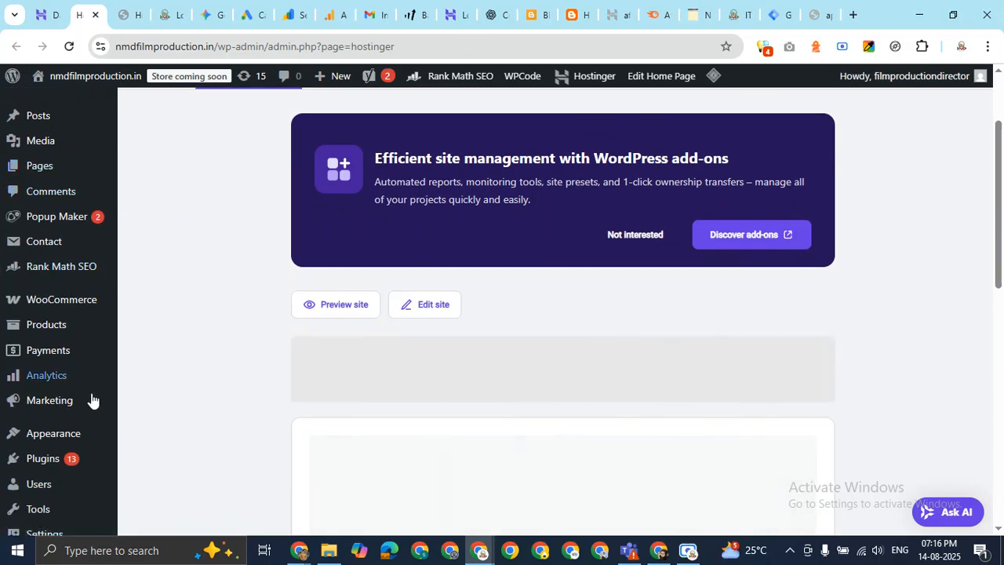
mouse_move(69, 433)
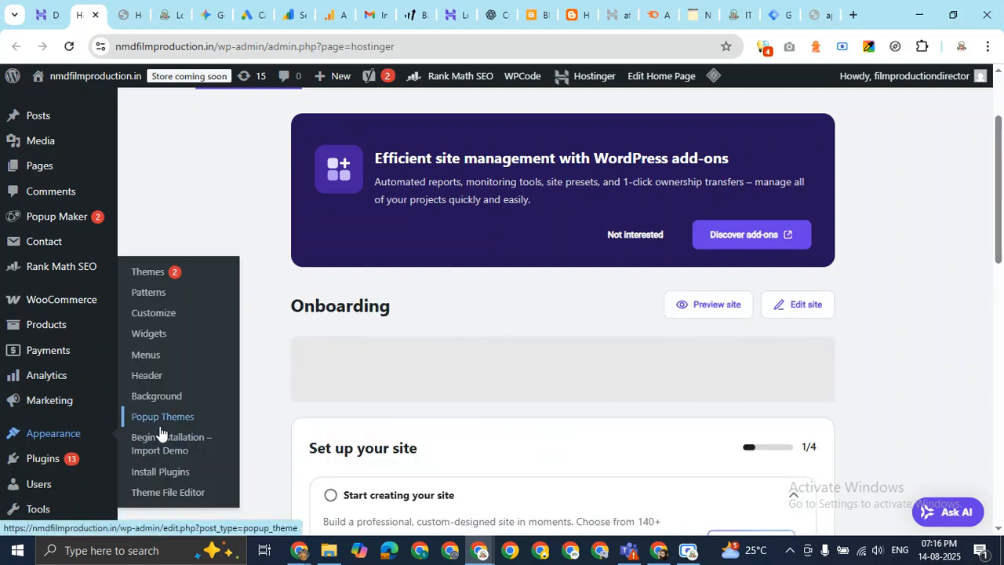
click(171, 493)
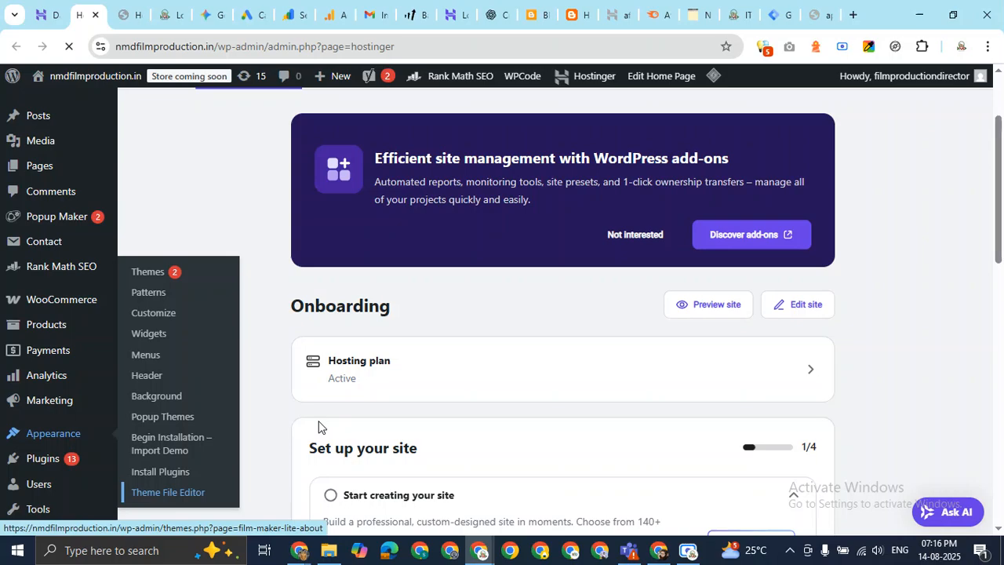
scroll(318, 424, down, 5)
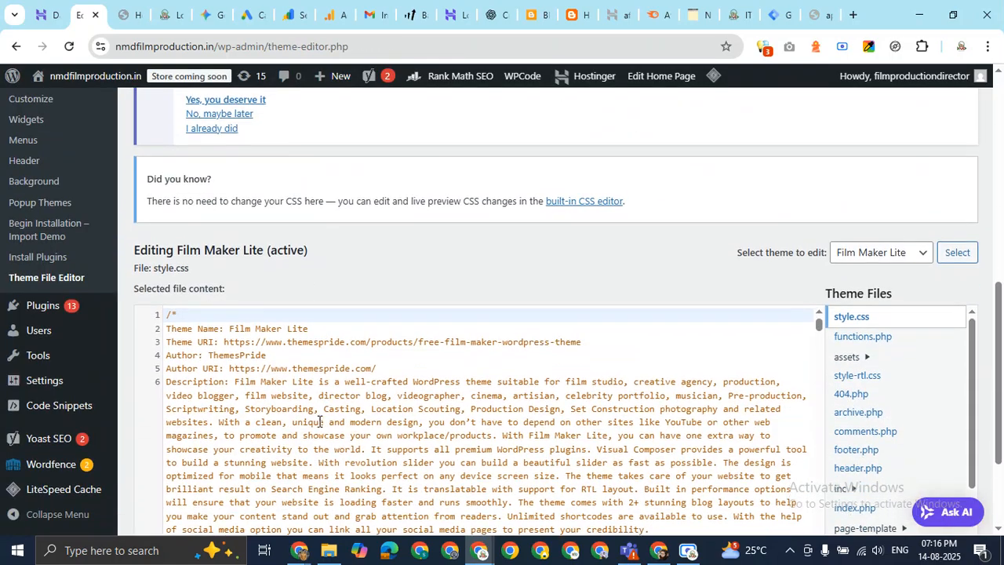
Paste the Google Tag Manager head snippet into header.php just before the closing </head> tag.
scroll(969, 189, down, 2)
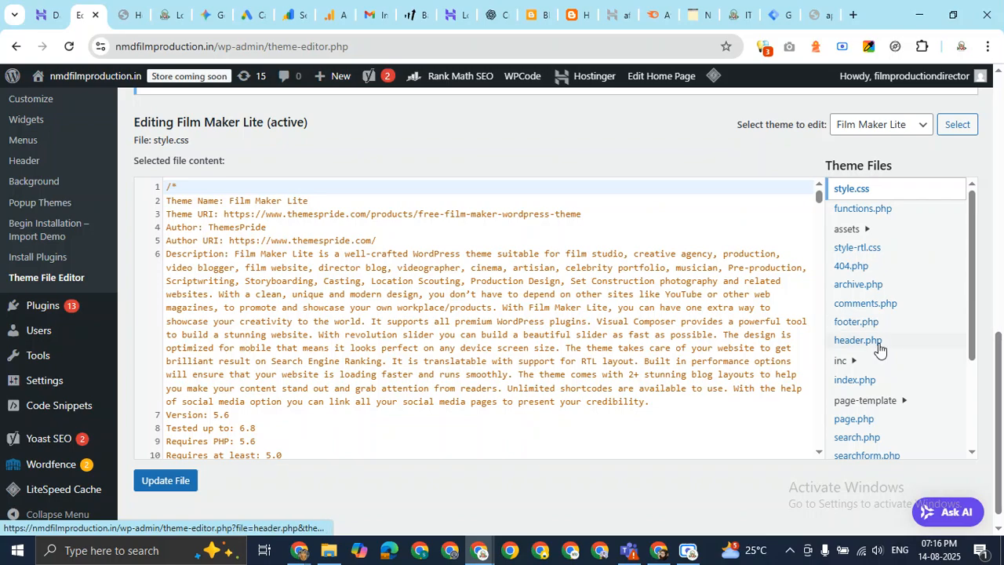
click(878, 345)
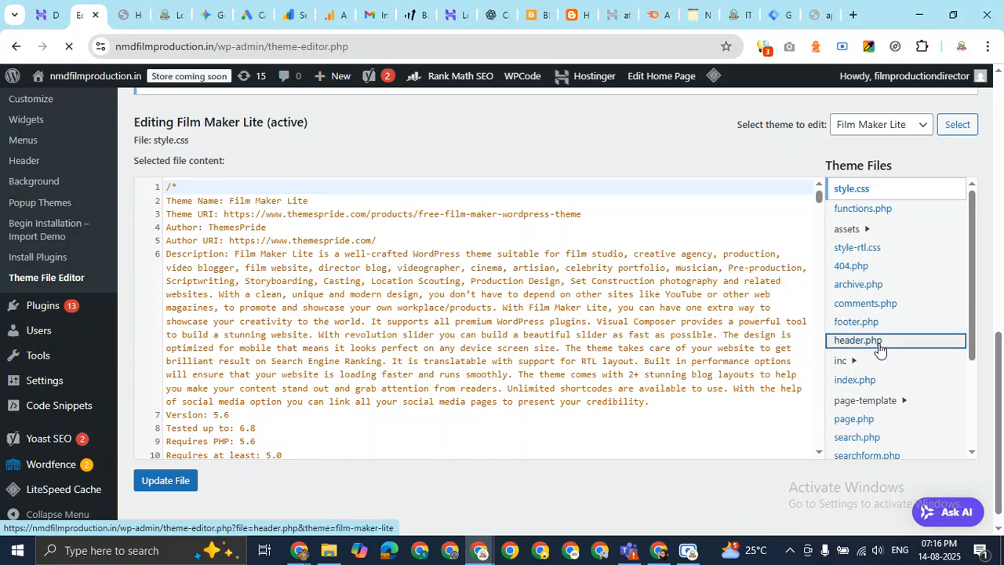
scroll(495, 279, down, 2)
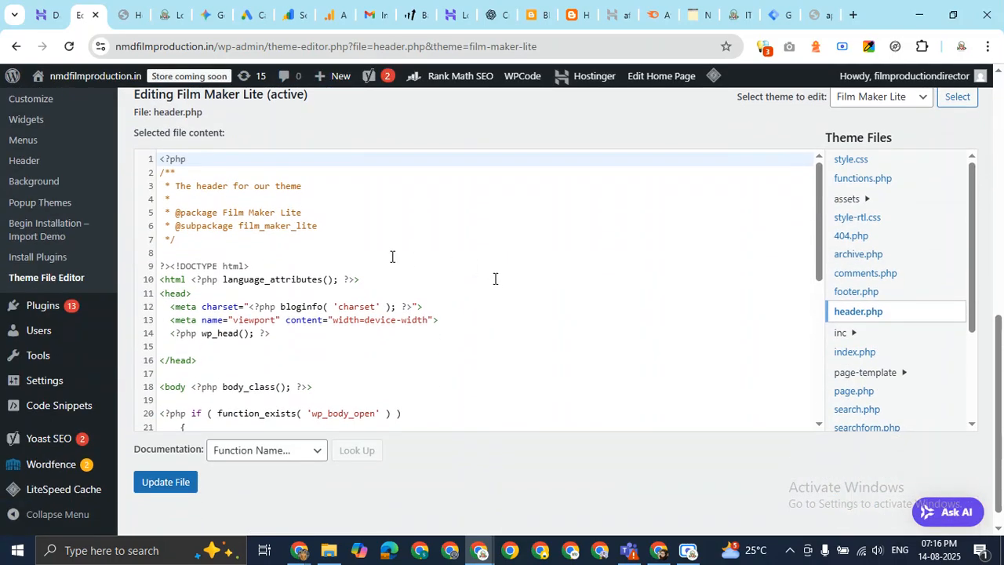
click(166, 297)
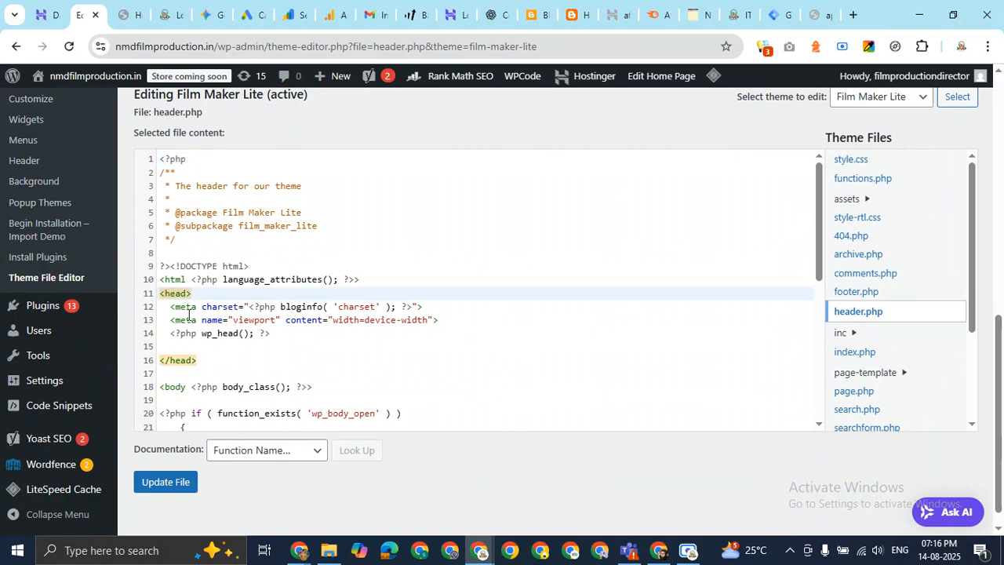
click(189, 358)
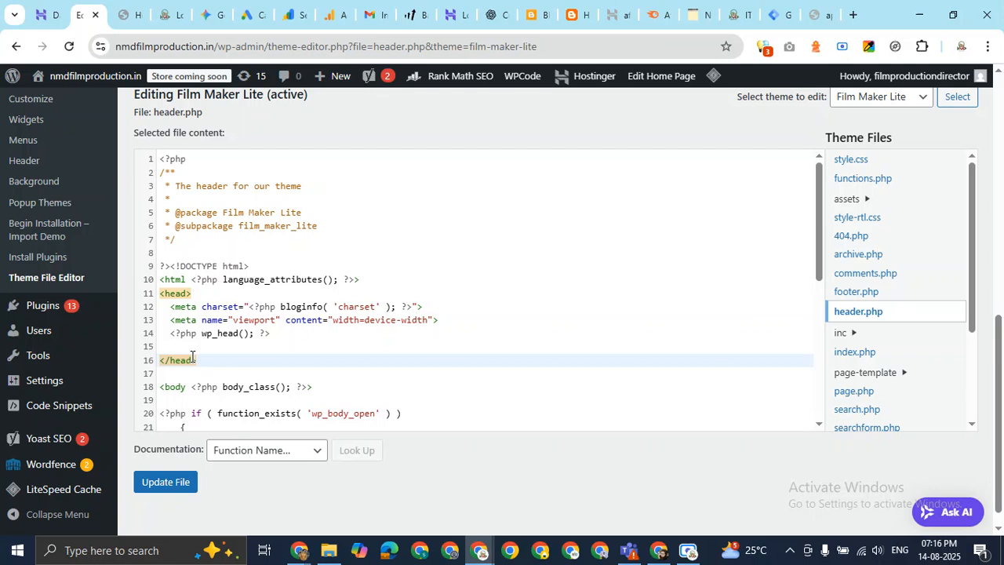
click(295, 335)
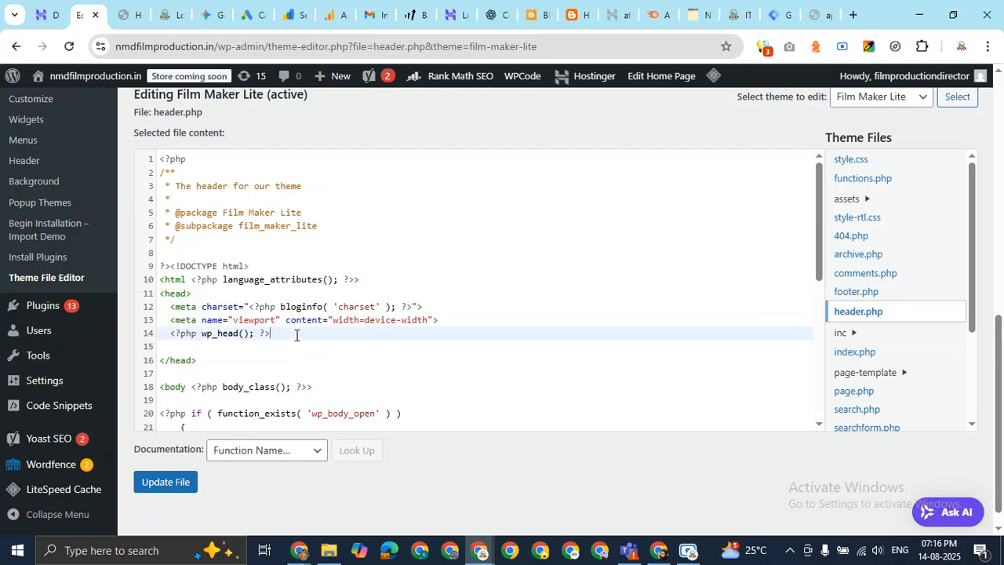
key(Return)
key(Return)
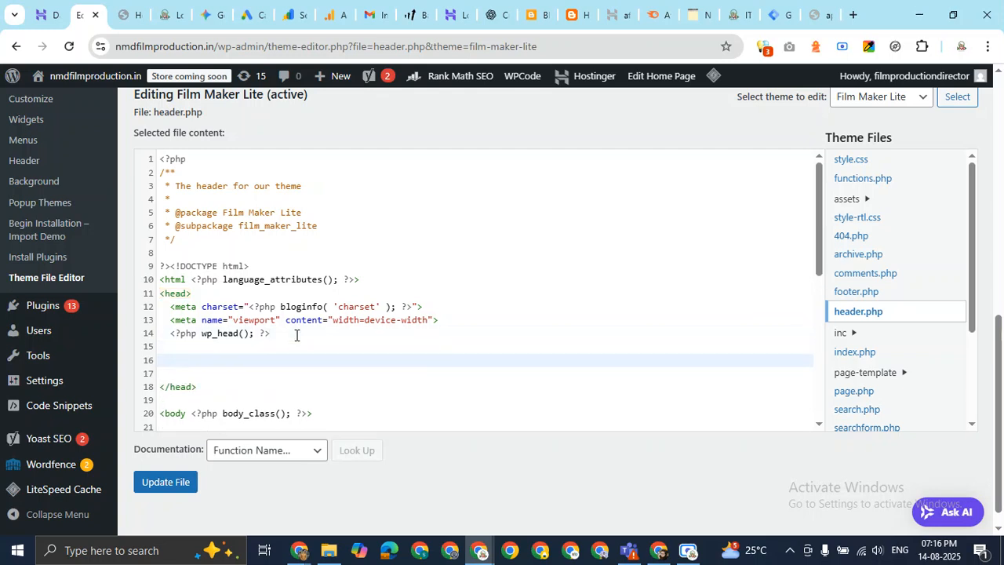
key(ctrl+v)
Check the opening <body> line, then save header.php with Update File.
scroll(296, 335, down, 3)
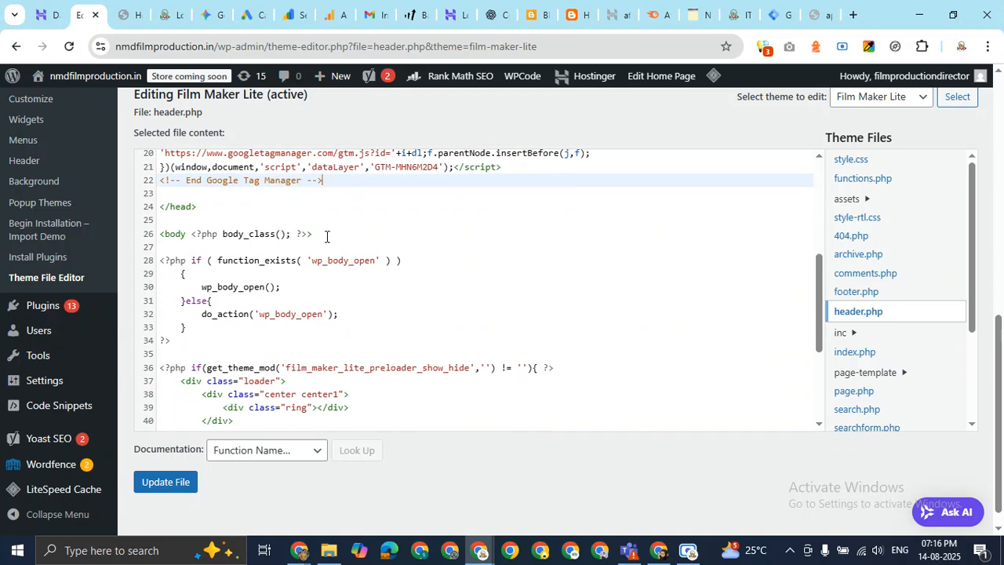
click(166, 235)
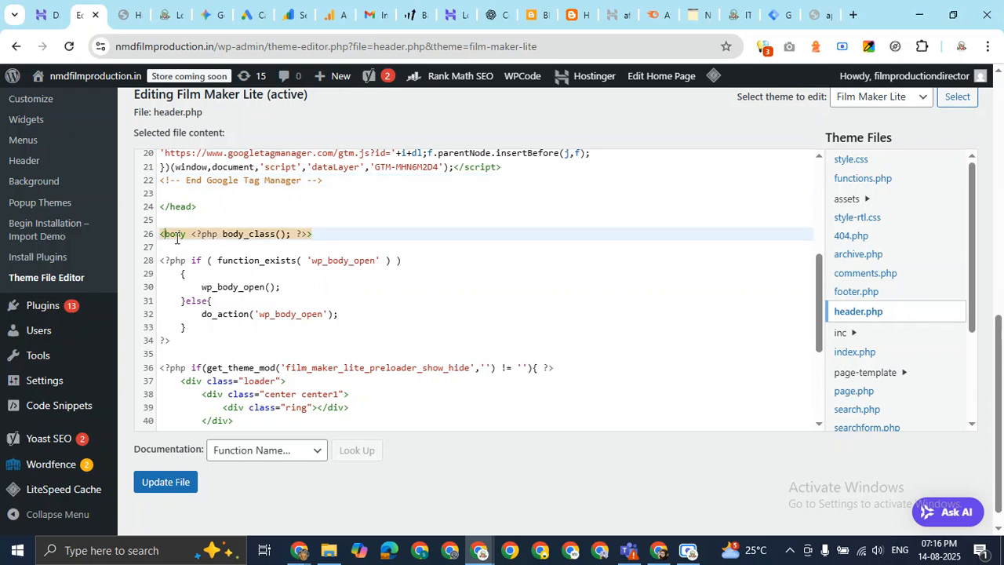
scroll(363, 278, down, 3)
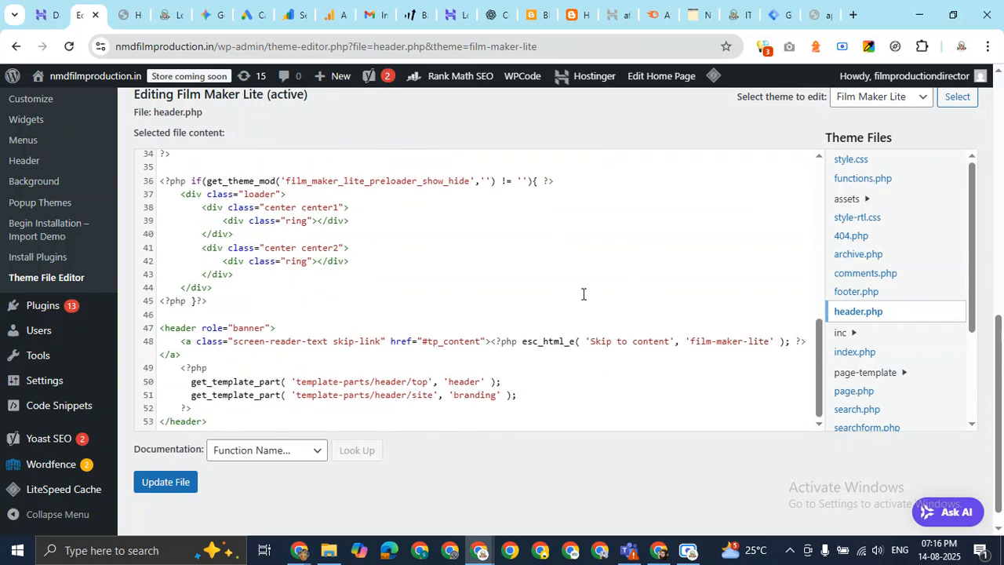
scroll(563, 289, up, 3)
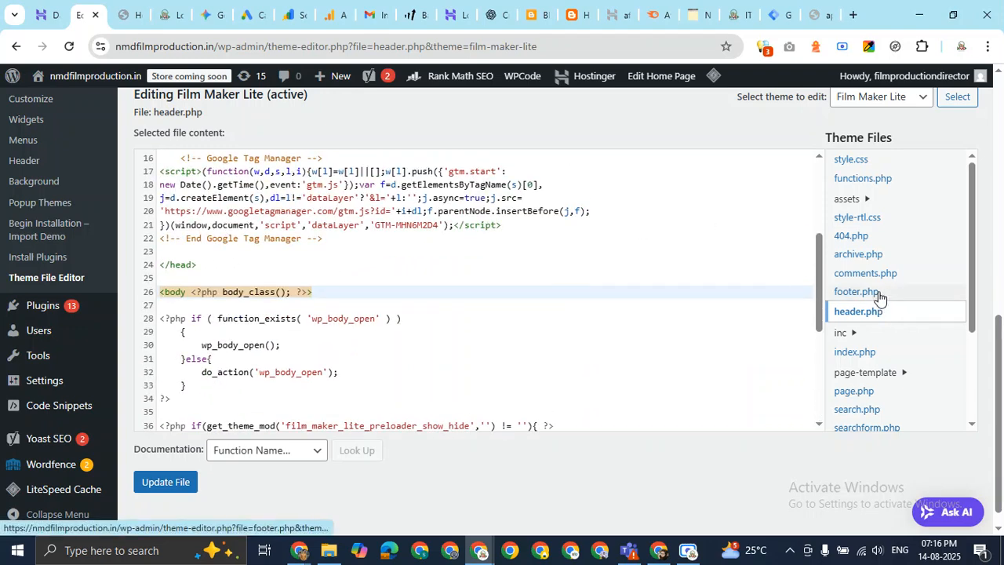
click(168, 490)
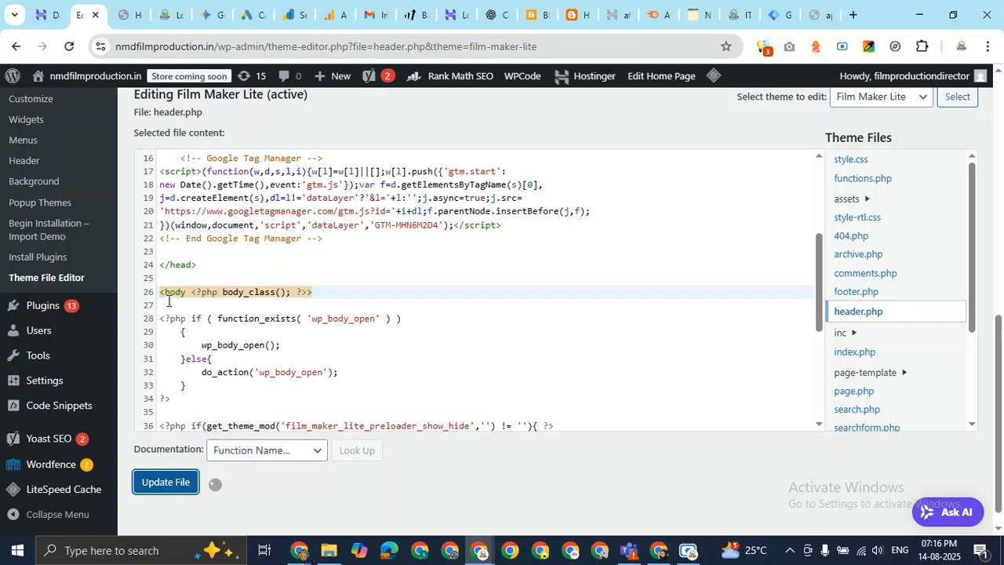
click(863, 291)
Insert blank lines on line 24 of footer.php, just above the closing </body> tag.
scroll(452, 332, down, 3)
scroll(262, 385, up, 1)
scroll(259, 393, down, 1)
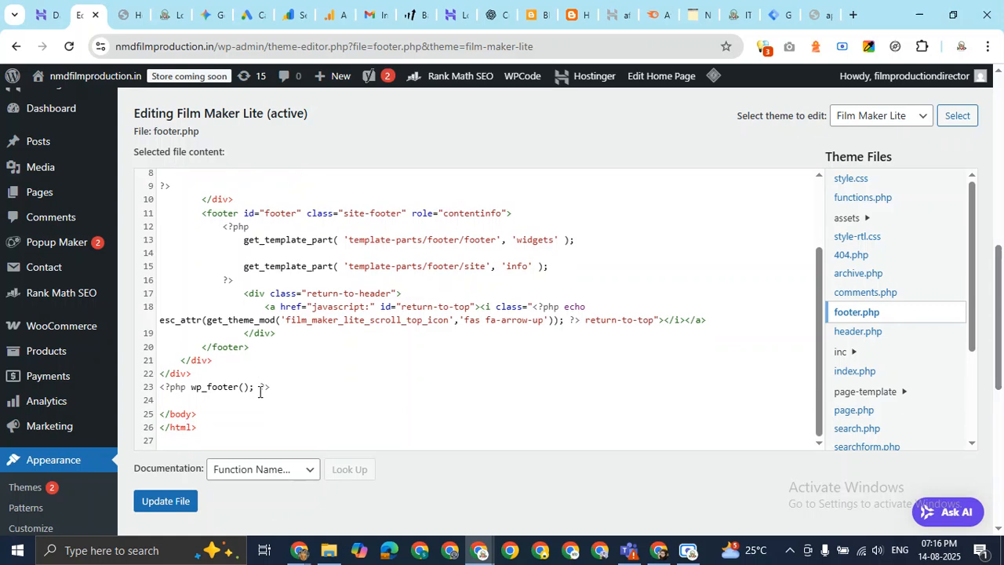
click(189, 413)
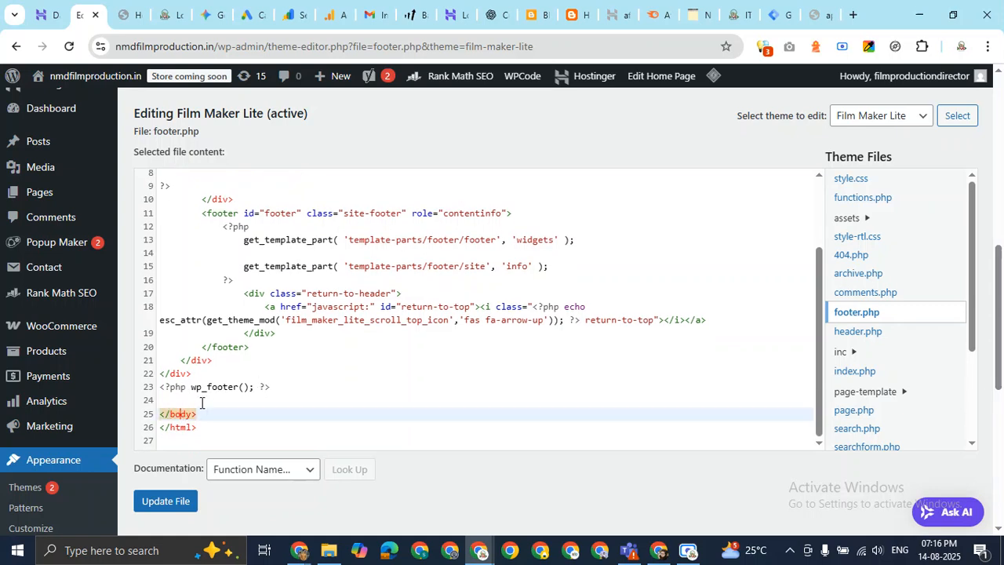
click(202, 401)
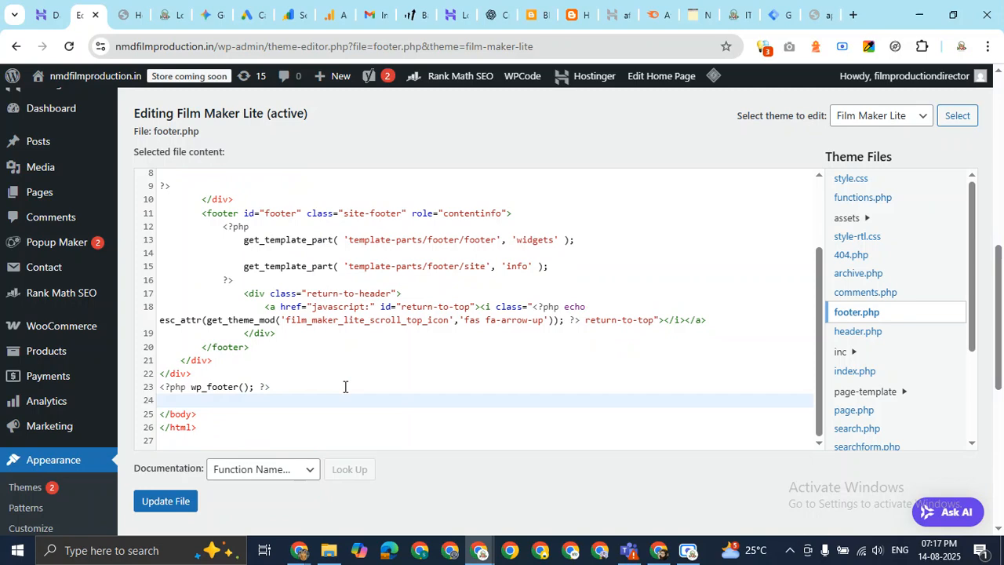
key(Return)
key(Up)
key(Return)
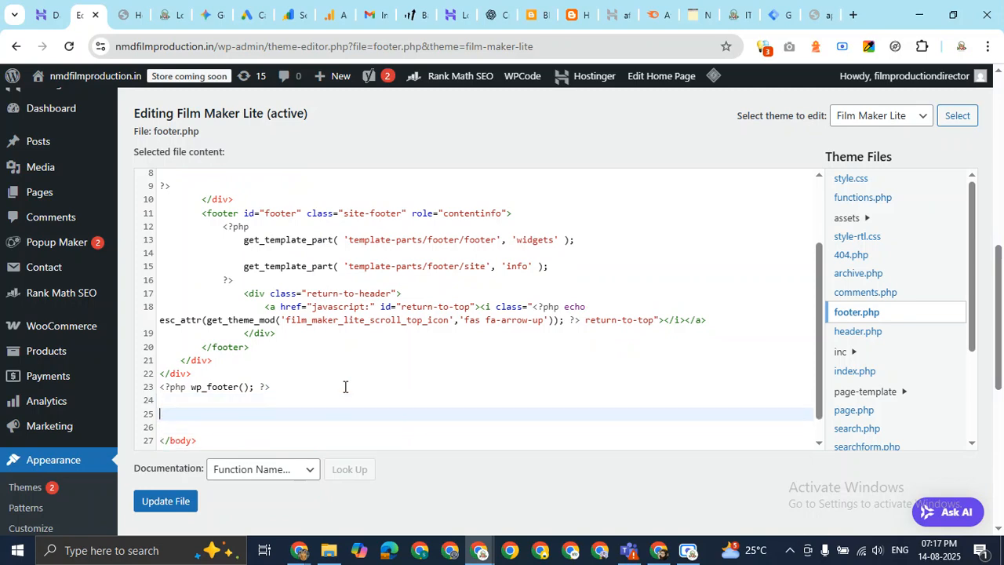
click(779, 14)
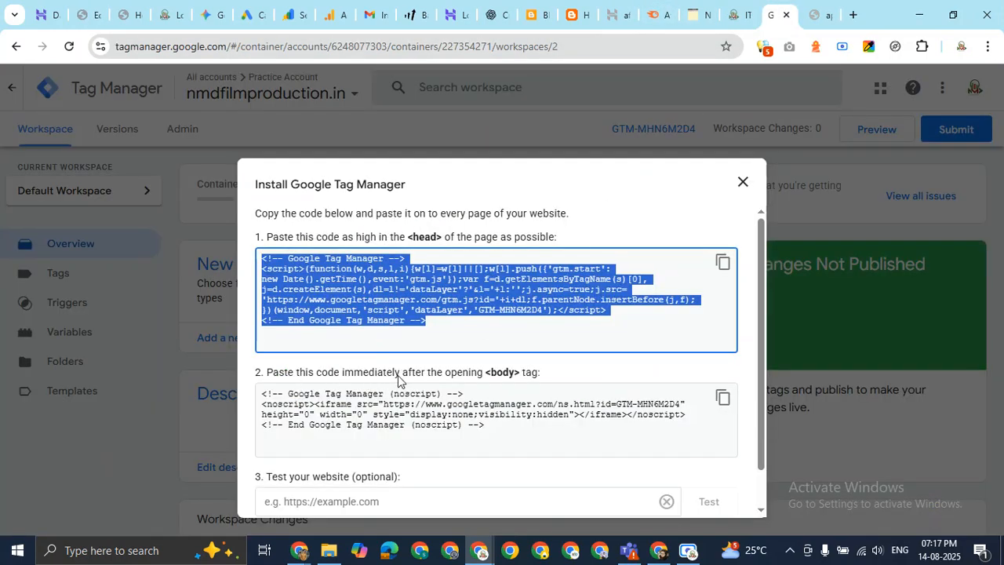
Copy the GTM-MHN6M2D4 noscript snippet meant to go right after the opening <body> tag.
drag(273, 375, 488, 377)
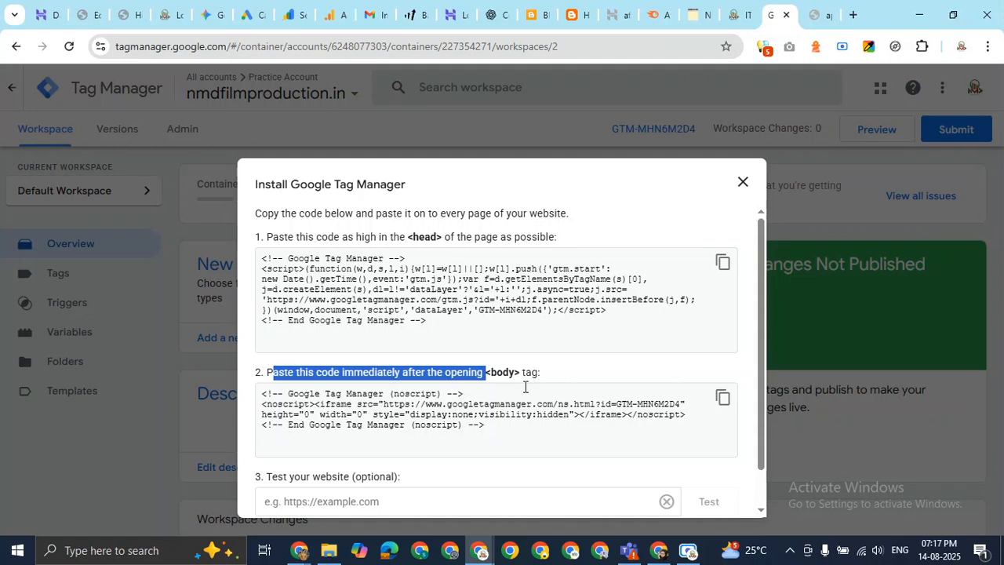
click(723, 398)
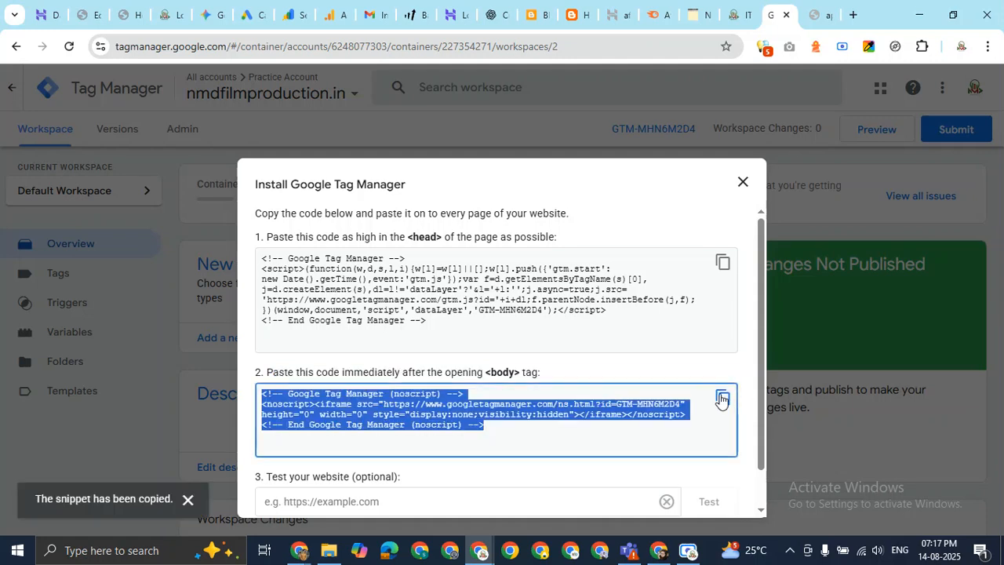
click(128, 11)
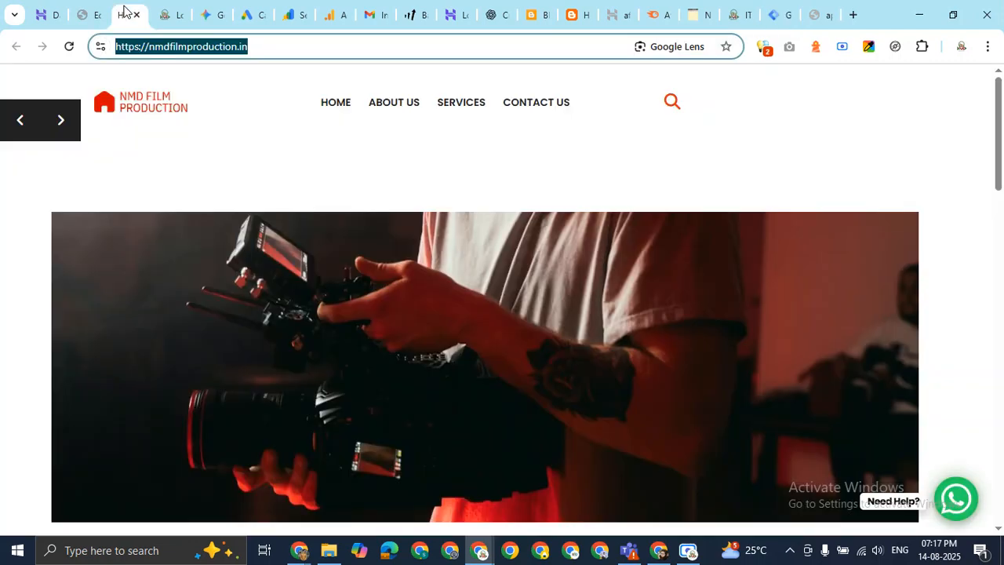
Reopen header.php in the theme editor, leaving footer.php without saving.
click(88, 14)
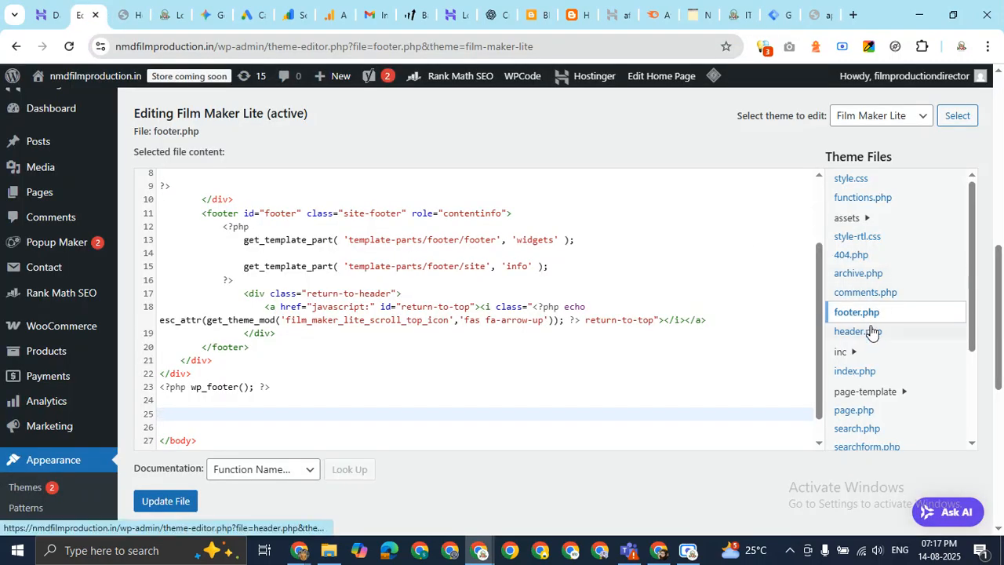
click(871, 330)
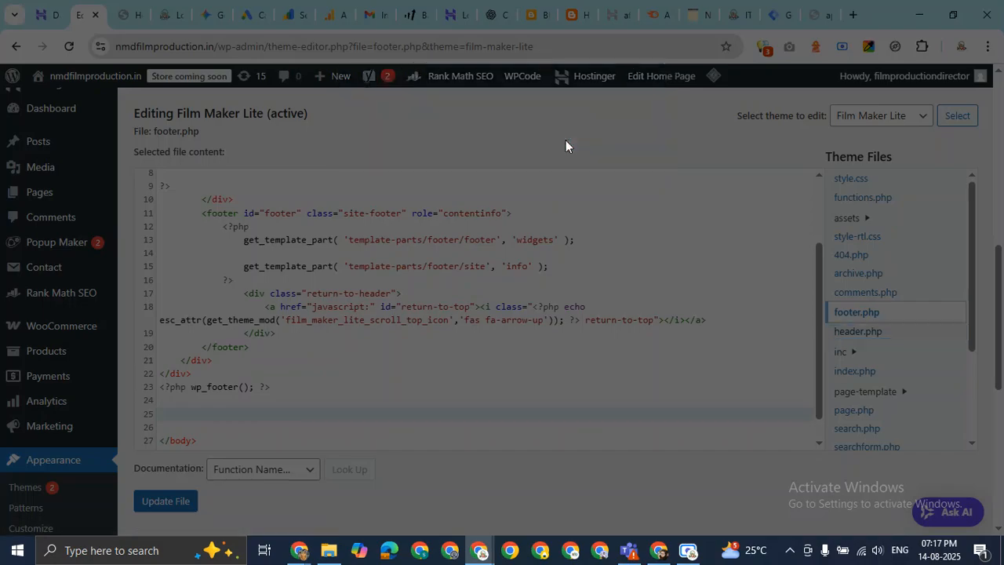
click(566, 140)
scroll(314, 334, down, 4)
scroll(315, 334, up, 2)
scroll(315, 333, up, 3)
scroll(329, 345, down, 2)
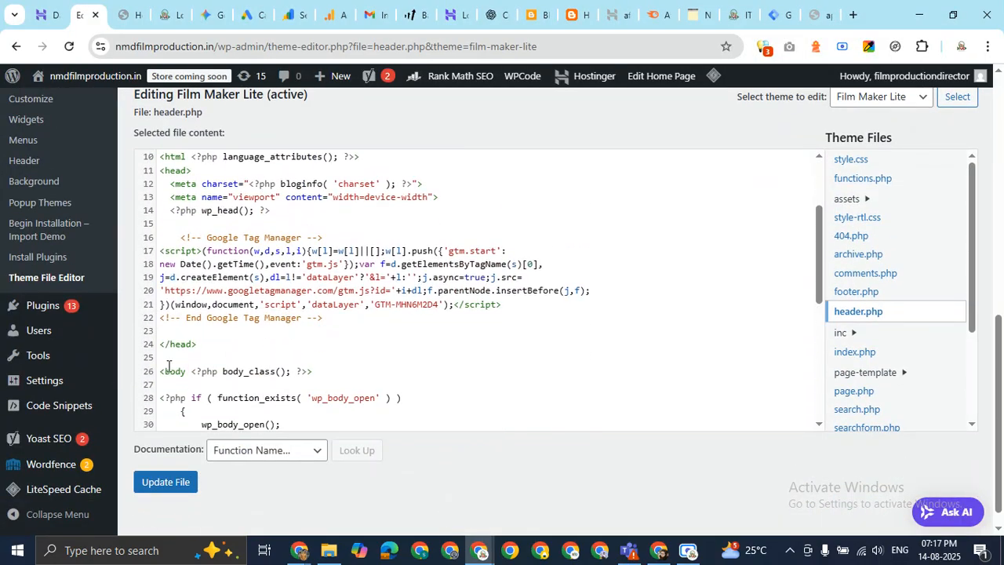
Paste the noscript snippet on a new line after the opening <body> tag and save header.php.
click(353, 374)
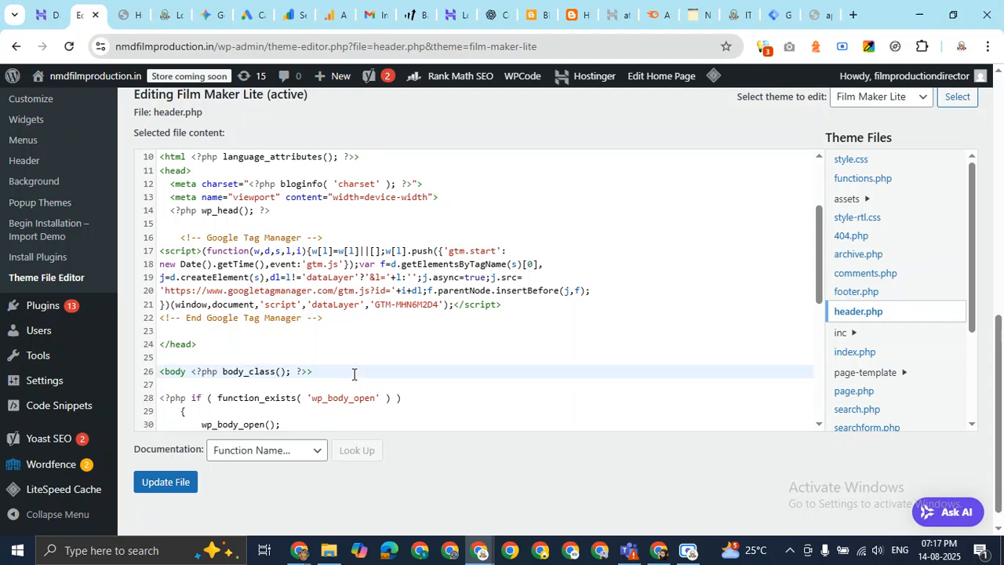
key(Return)
key(Return)
key(ctrl+v)
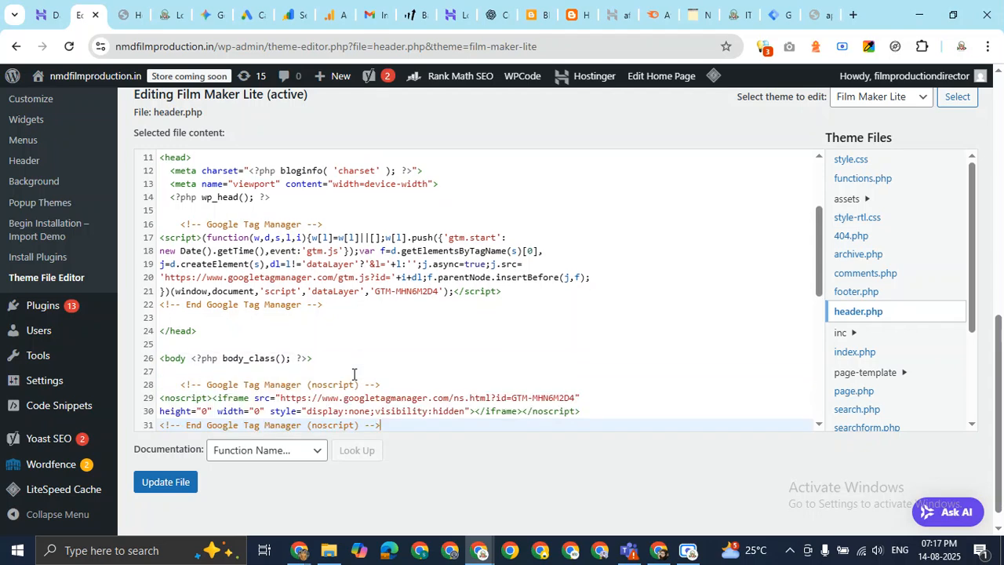
scroll(322, 219, down, 3)
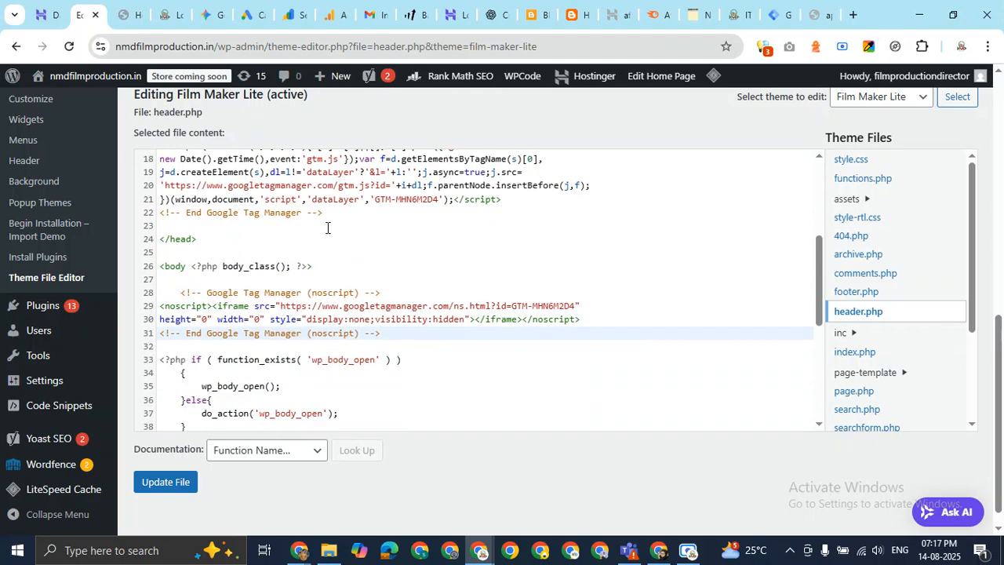
click(168, 486)
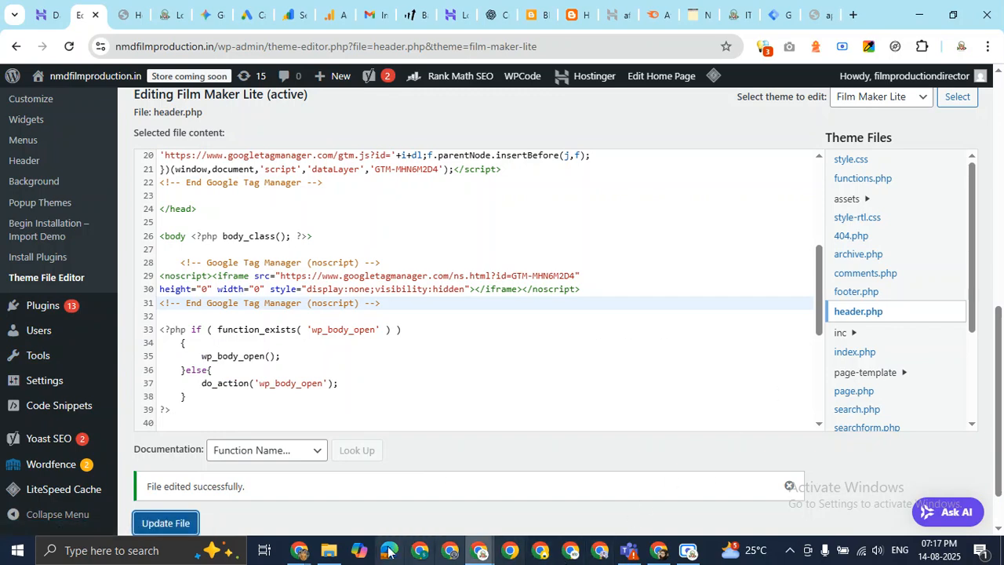
Post three Meet chat notes: the theme file editor => header.php path, '<head></head>' and '<body>'.
mouse_move(302, 556)
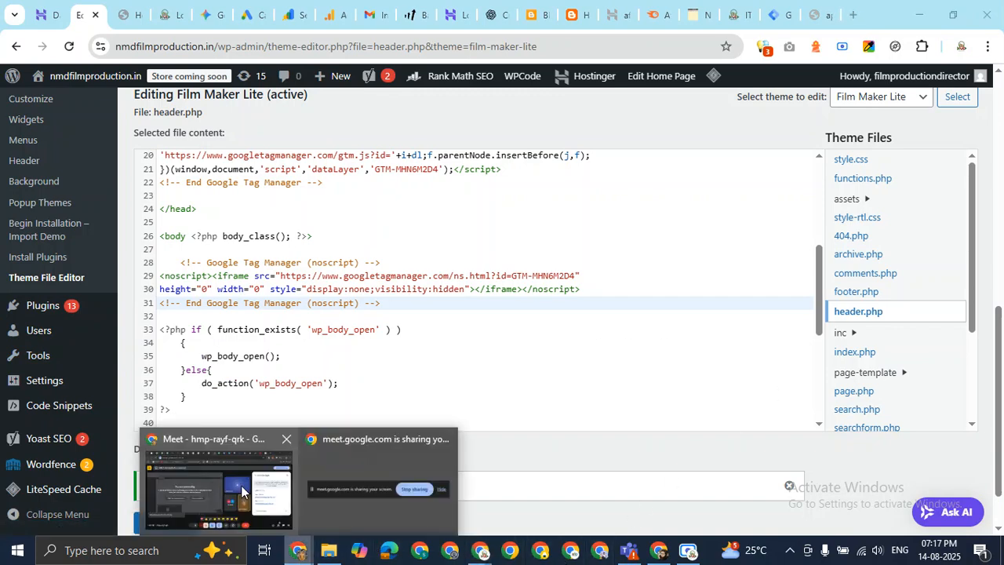
click(215, 491)
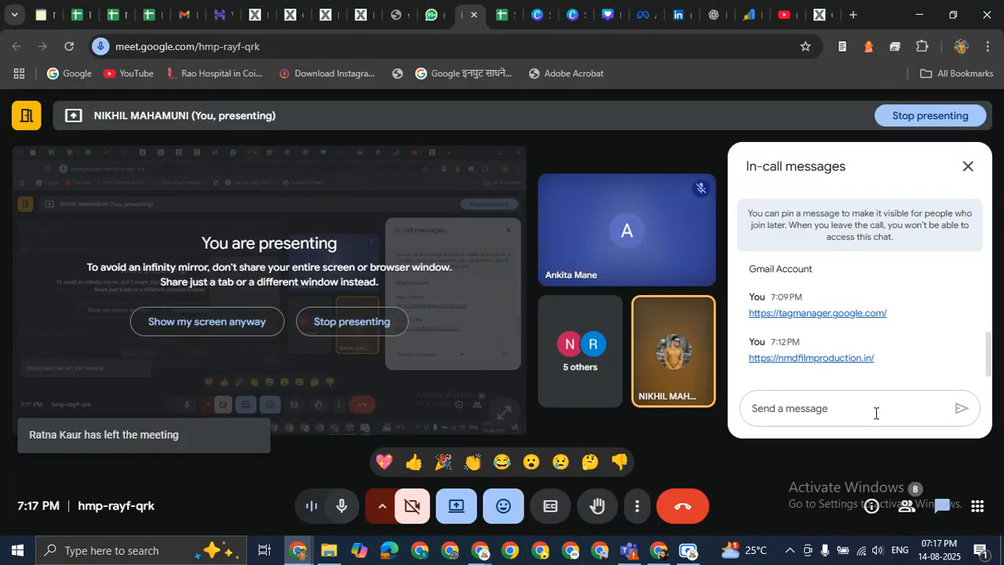
text(wordpress=>)
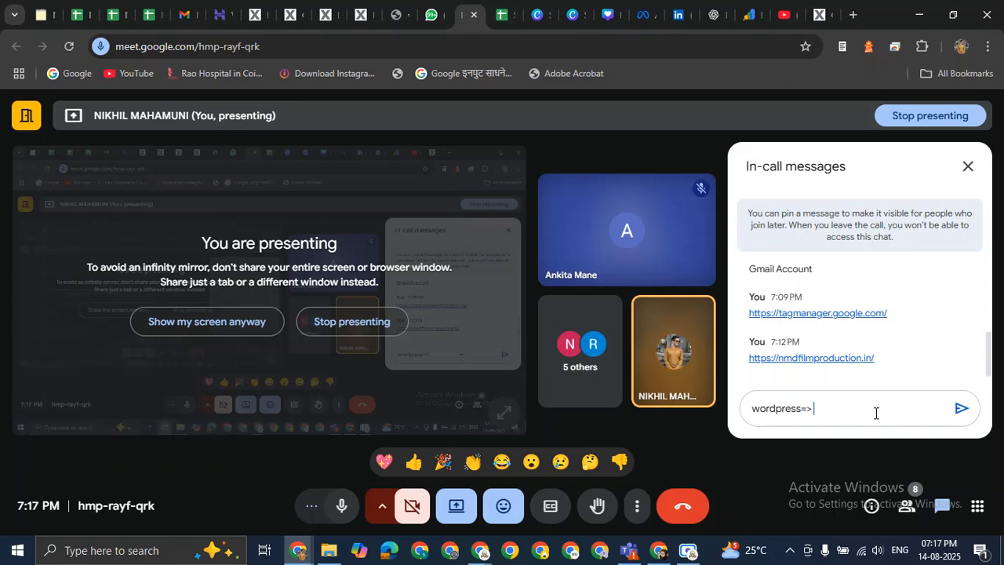
text( theme file ed)
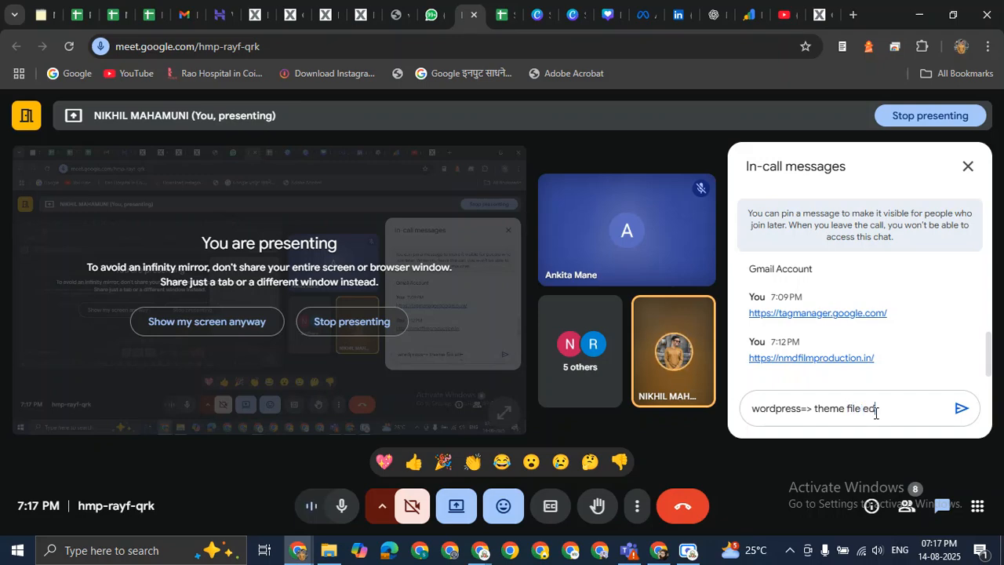
text(itor=> header.php)
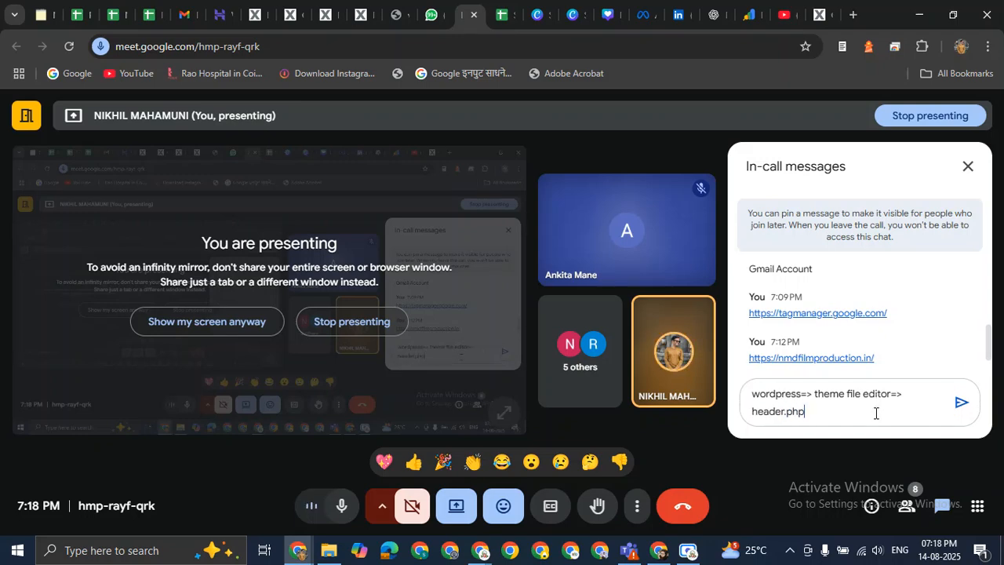
key(Return)
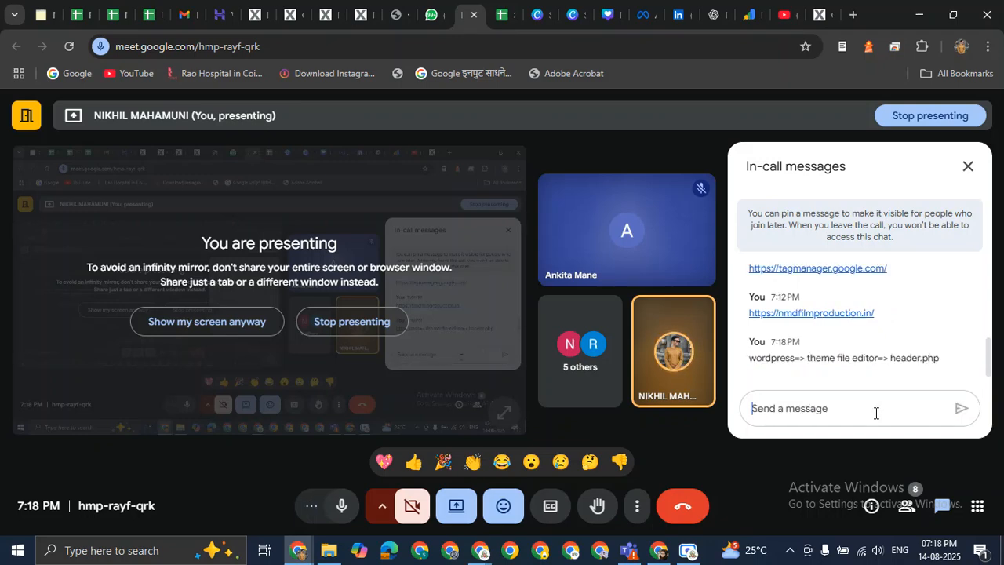
text(<)
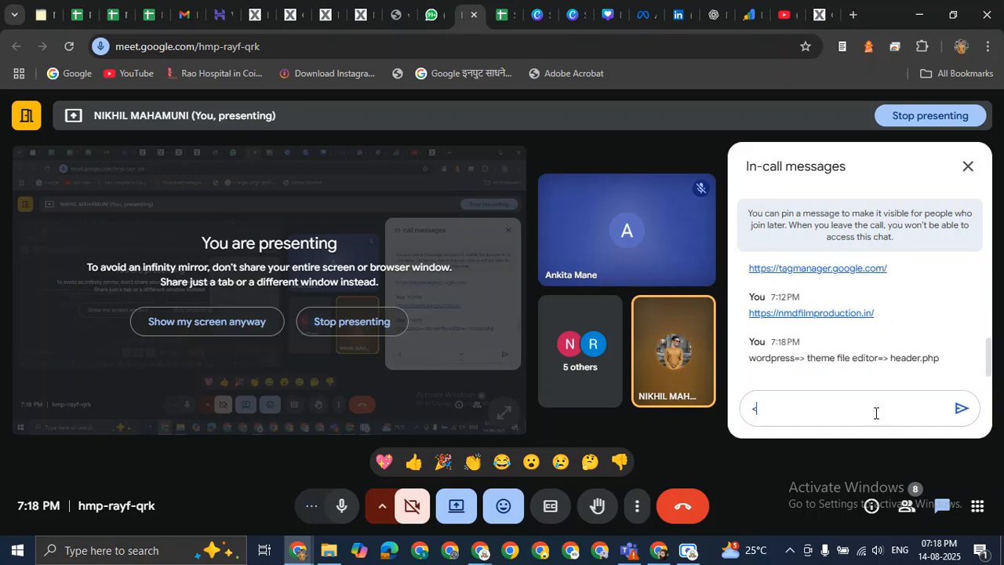
text(head></head>)
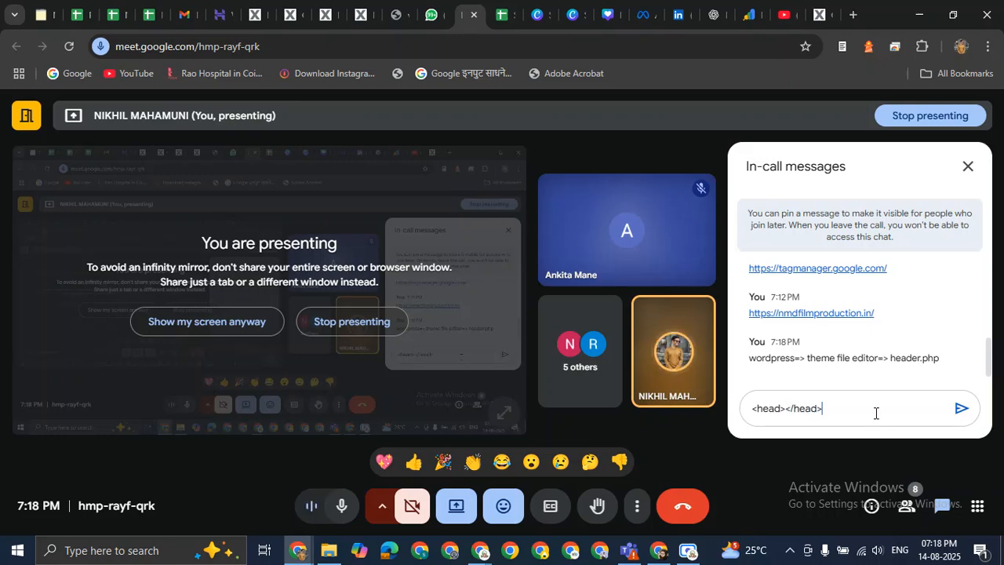
key(Return)
text(<body> ....)
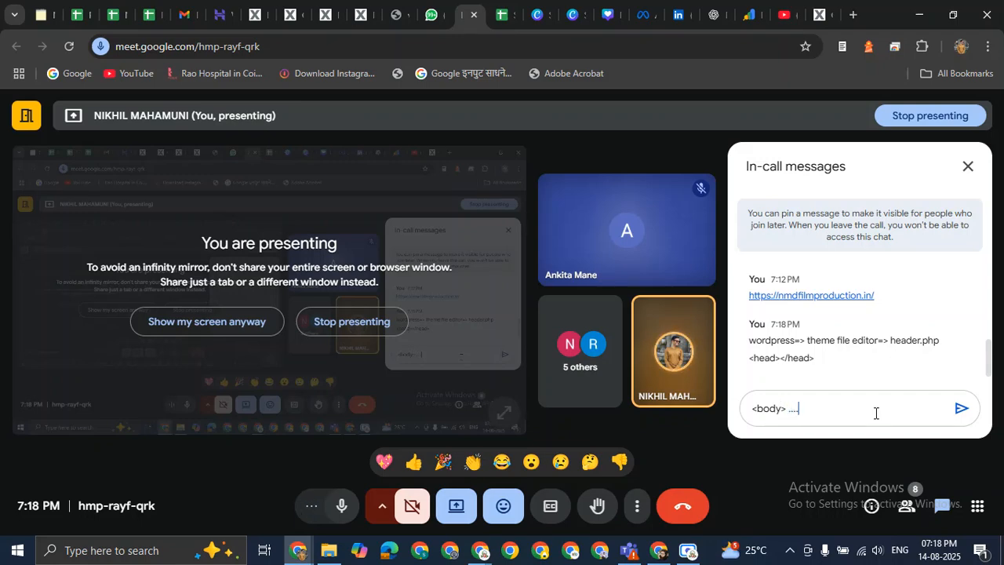
key(Return)
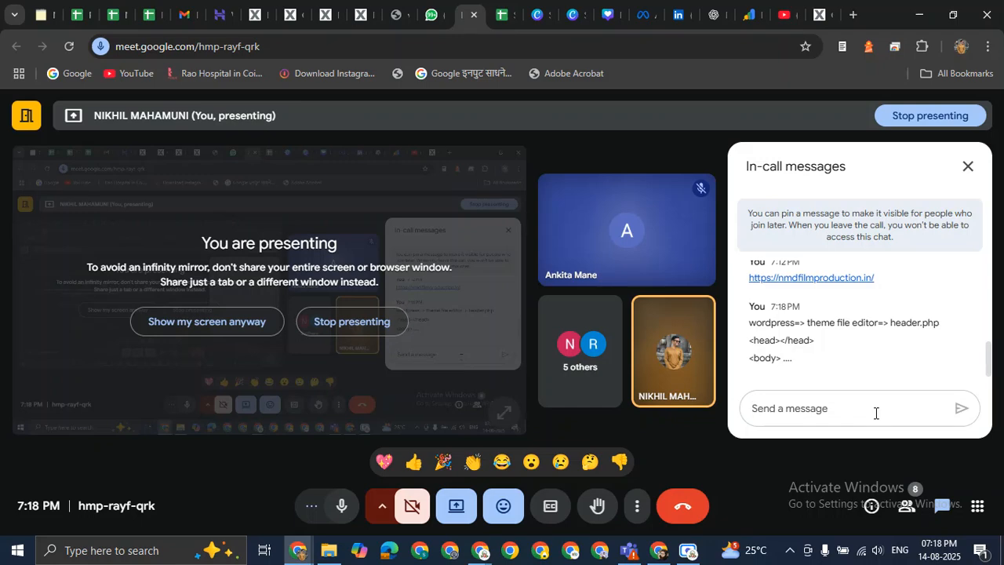
key(alt+Tab)
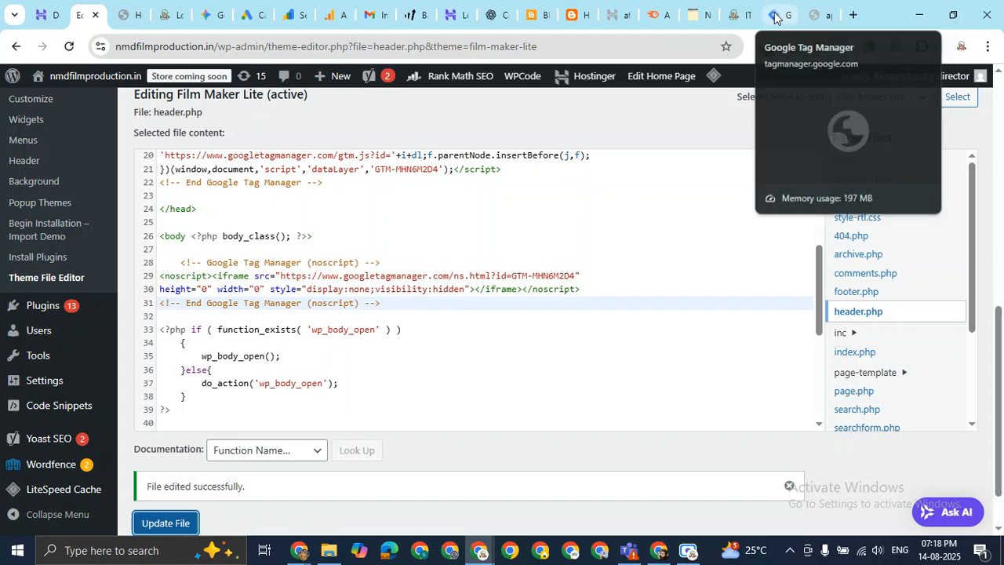
click(142, 7)
drag(149, 45, 284, 39)
triple_click(281, 39)
key(ctrl+c)
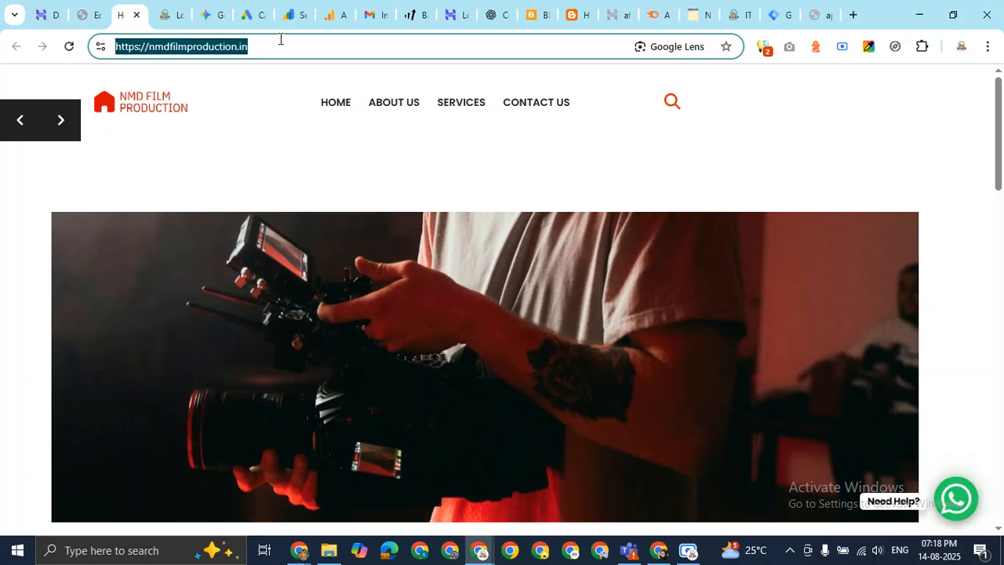
click(775, 10)
scroll(439, 424, down, 1)
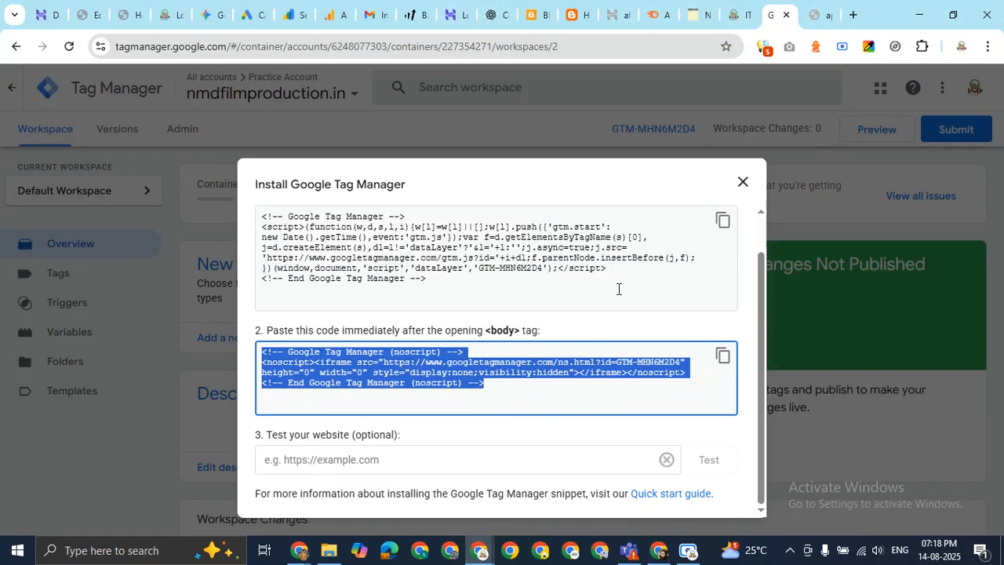
click(397, 456)
key(ctrl+v)
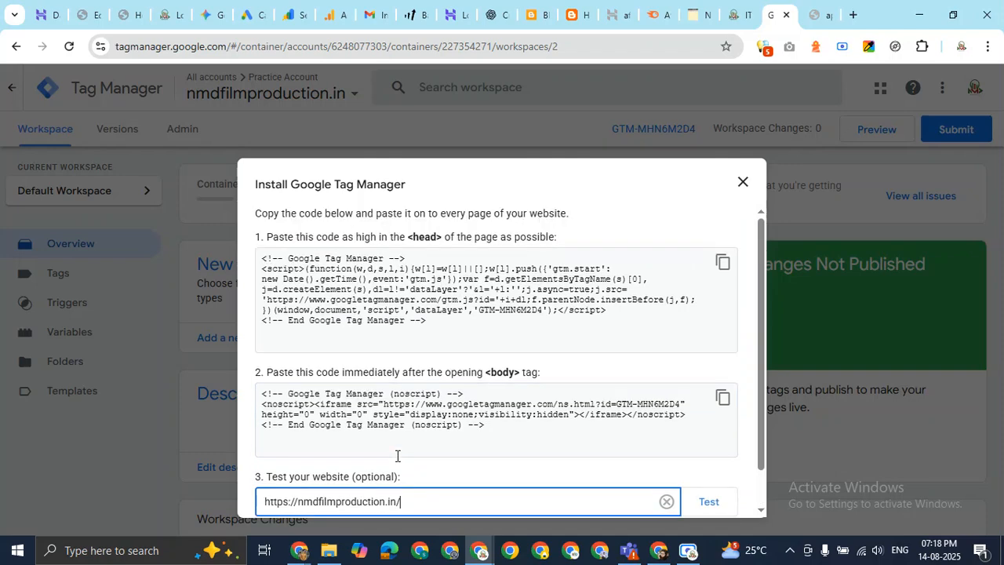
scroll(676, 366, down, 1)
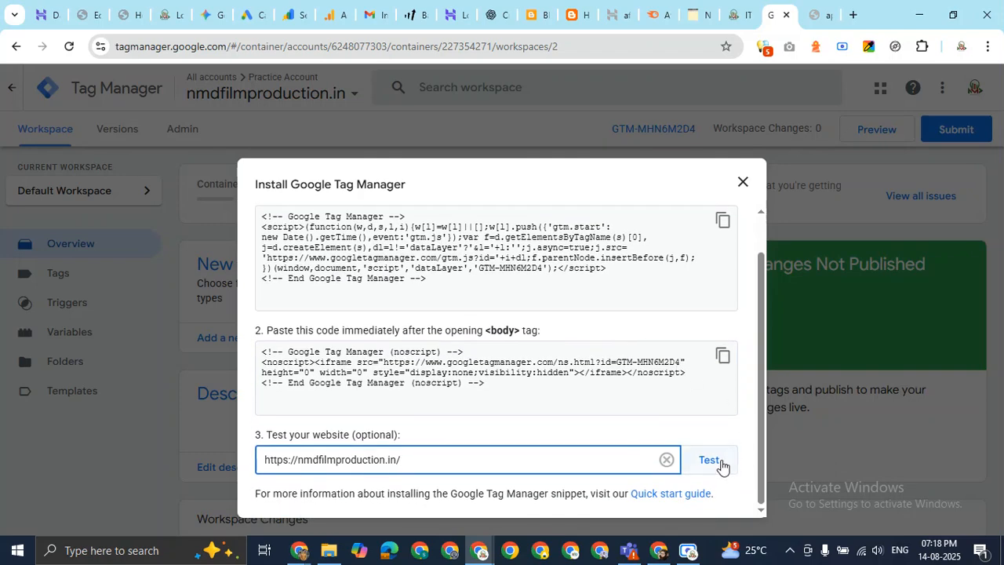
click(710, 461)
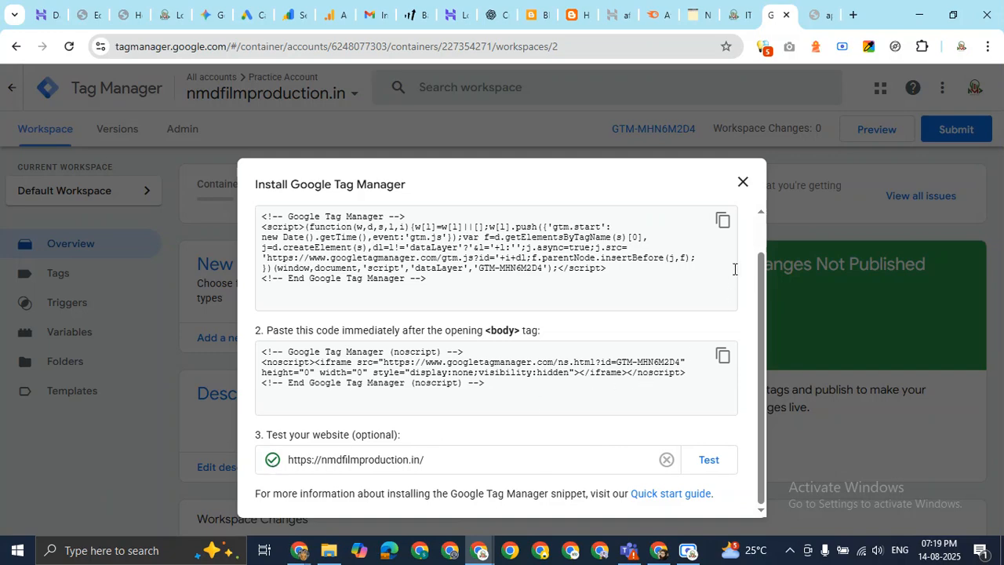
click(742, 183)
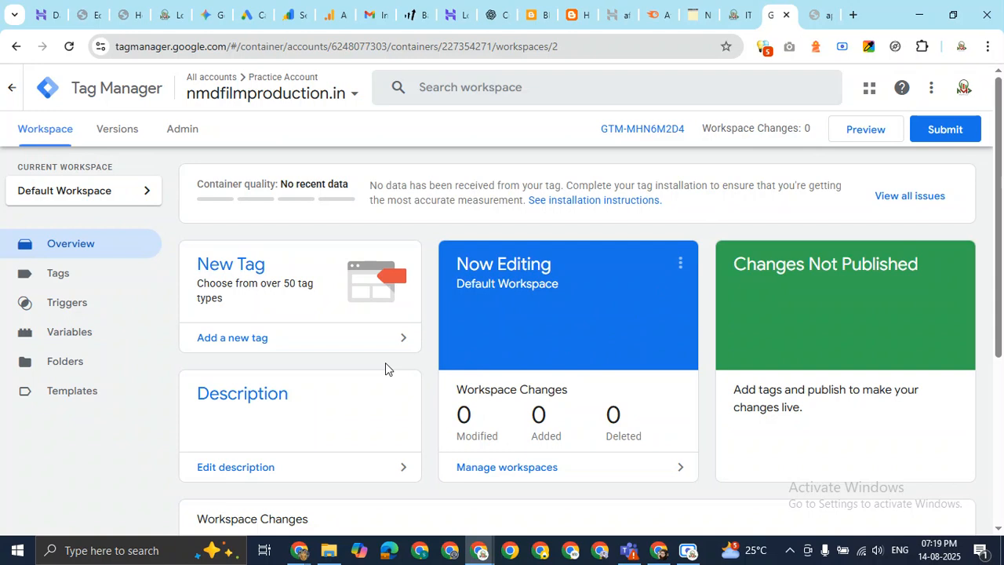
Submit and publish the workspace with version name and description 'Gtag code added'.
click(947, 133)
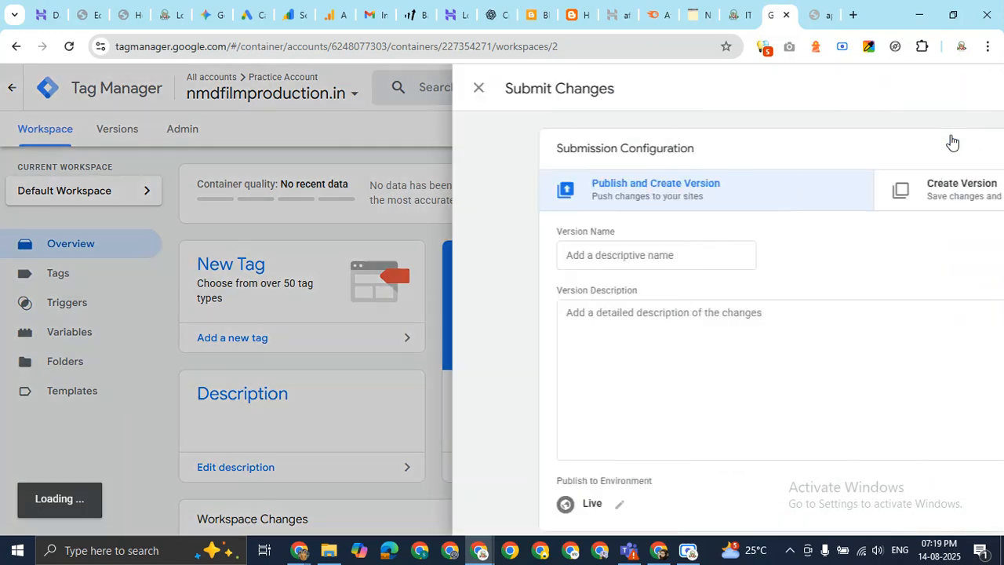
click(380, 265)
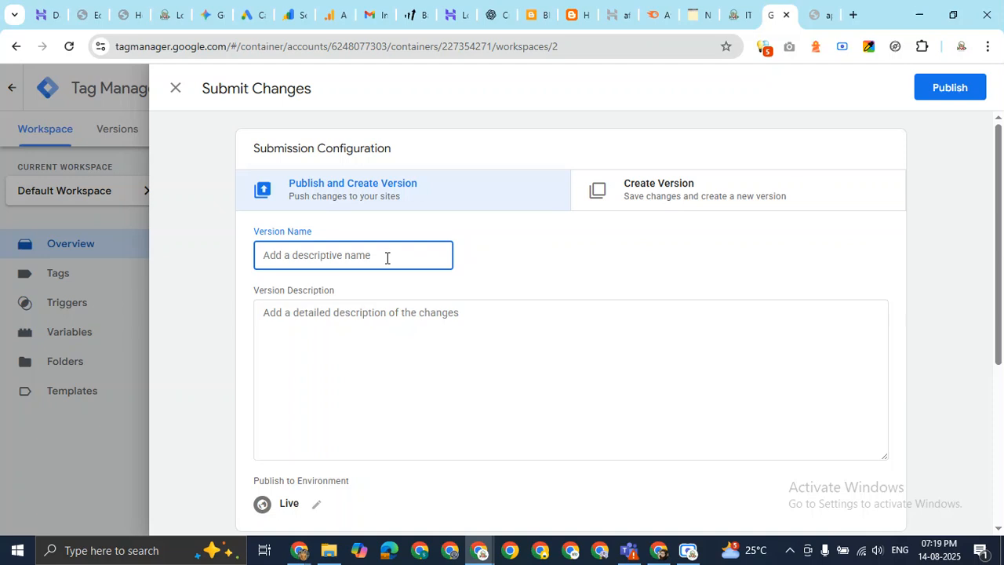
text(Gtag cod)
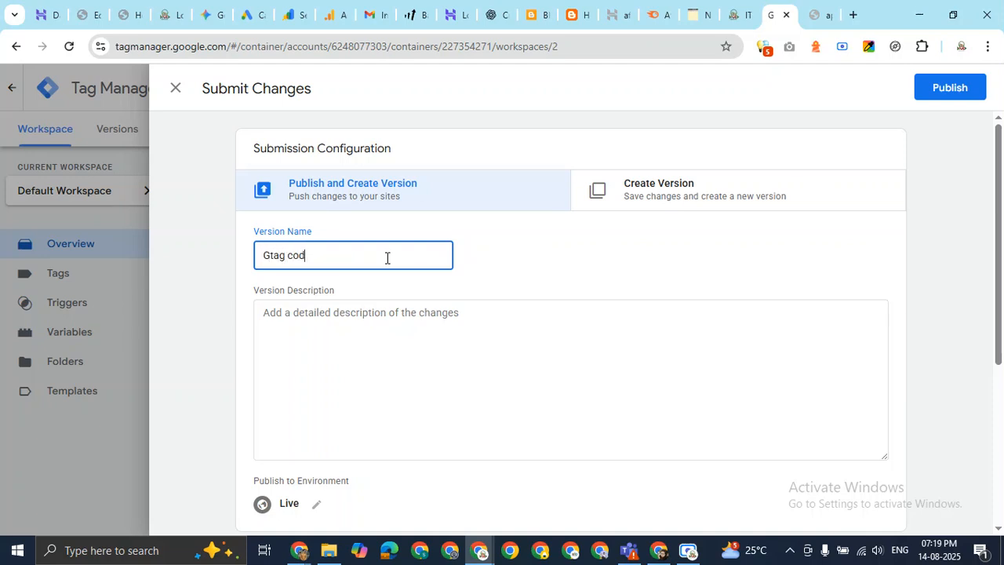
text(e added)
key(ctrl+a)
key(ctrl+c)
click(397, 313)
key(ctrl+v)
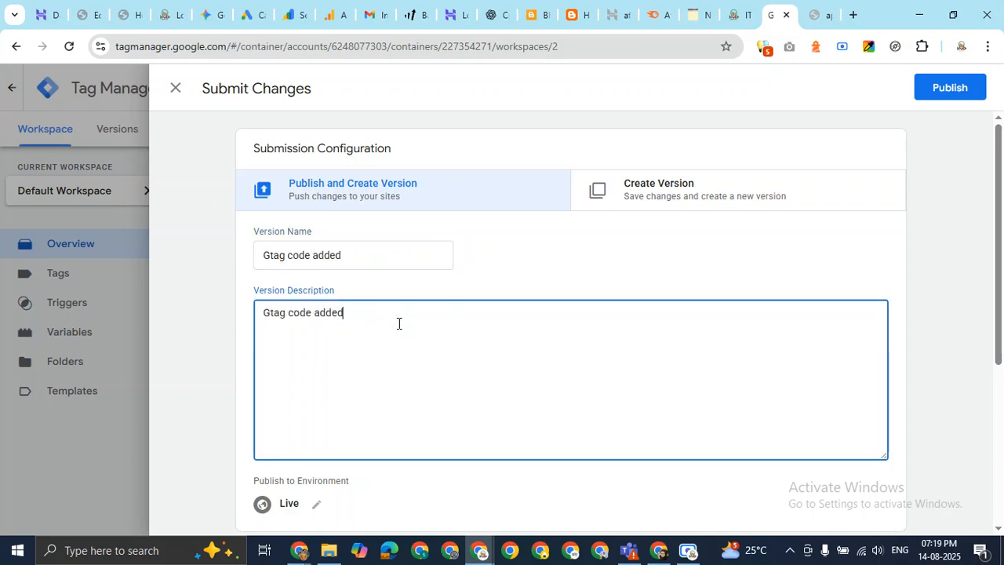
click(954, 97)
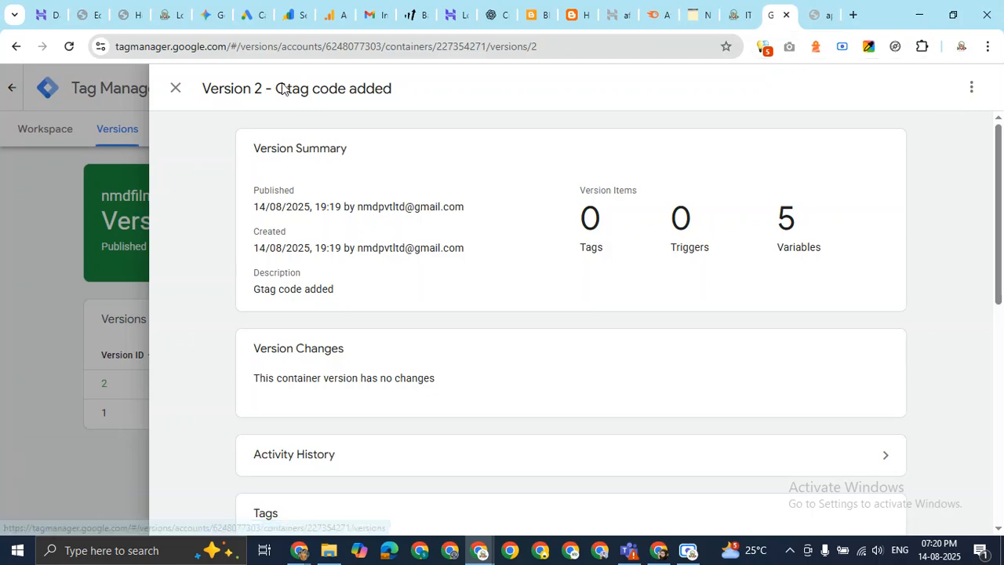
Review Version 2 'Gtag code added' in the versions list, then go back to the workspace overview.
click(170, 91)
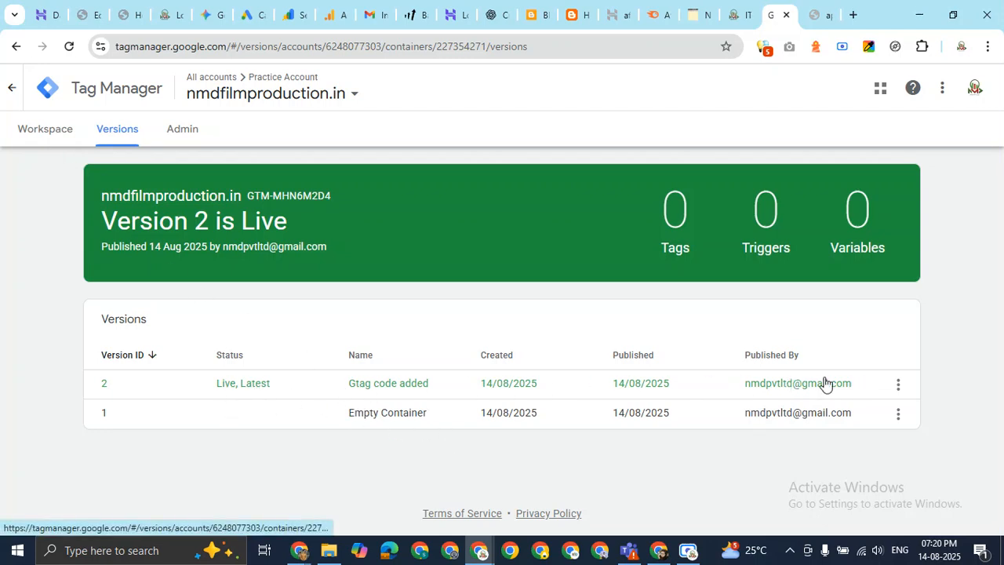
drag(369, 381, 446, 379)
click(447, 379)
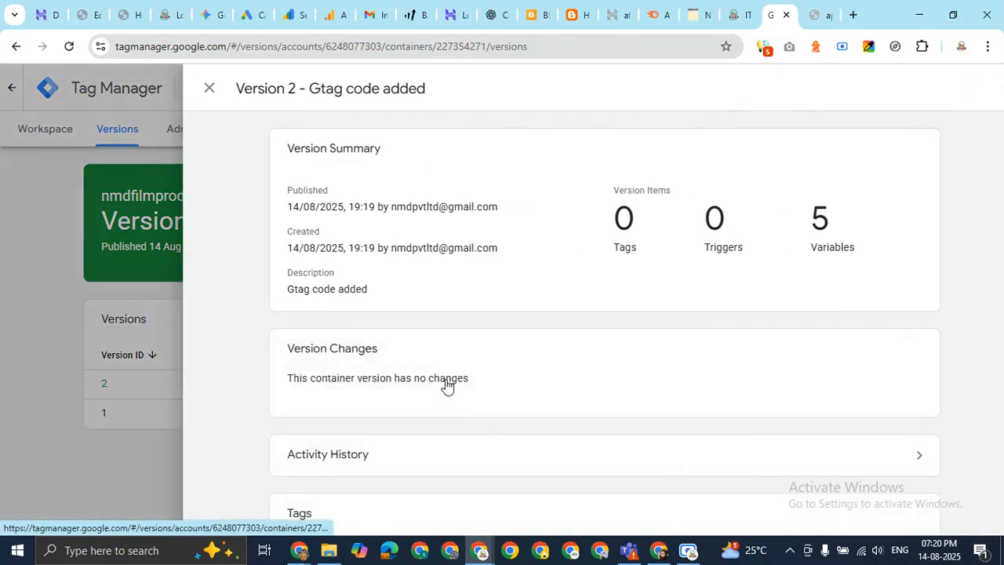
click(177, 93)
click(47, 138)
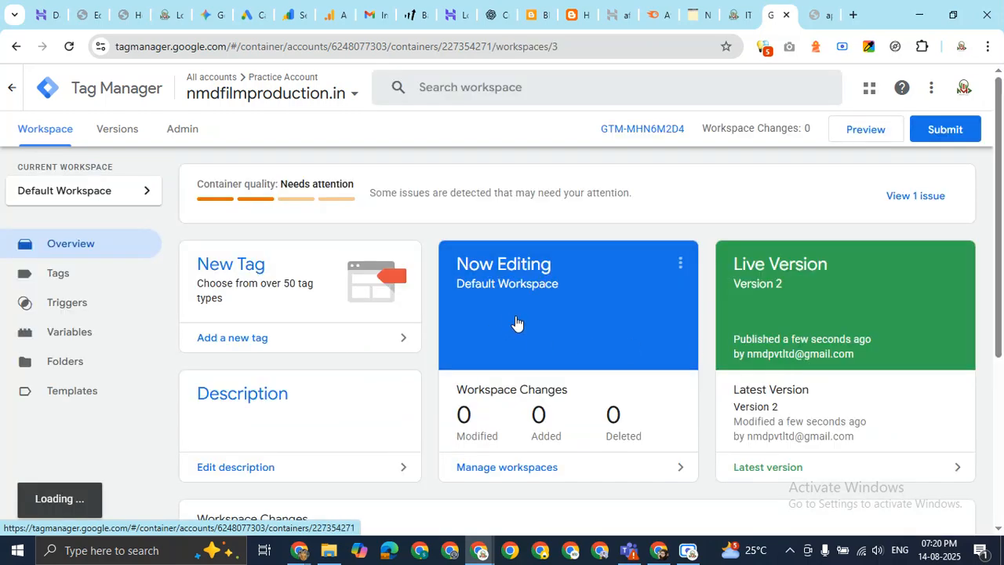
scroll(697, 277, down, 4)
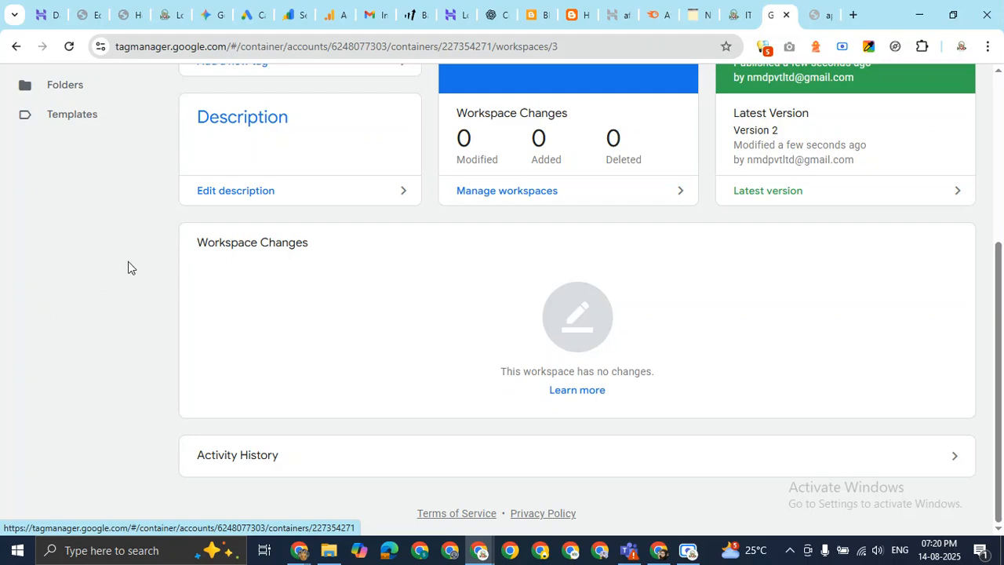
click(140, 6)
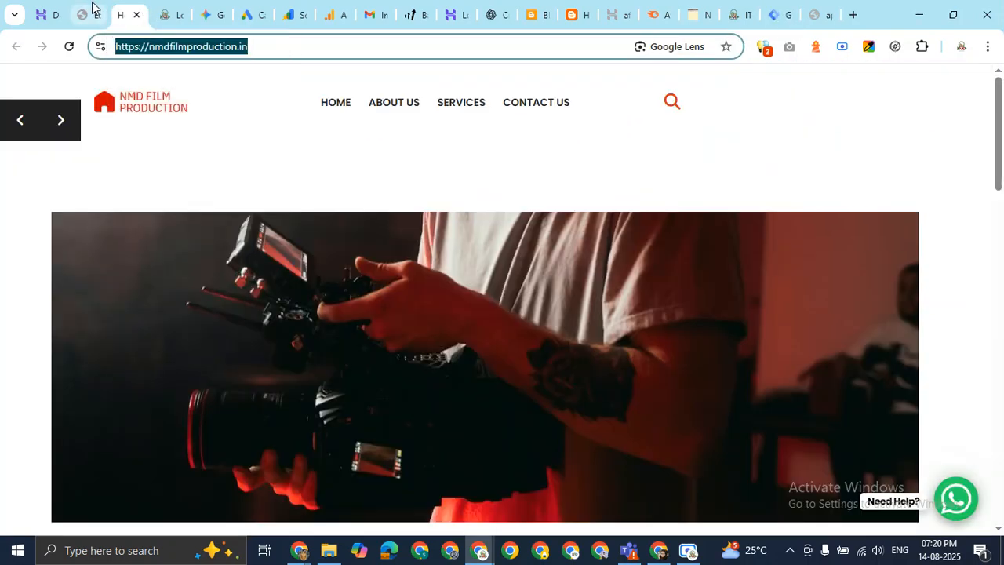
Scroll through header.php in the WordPress editor to review the inserted Tag Manager code.
click(87, 12)
scroll(412, 296, up, 4)
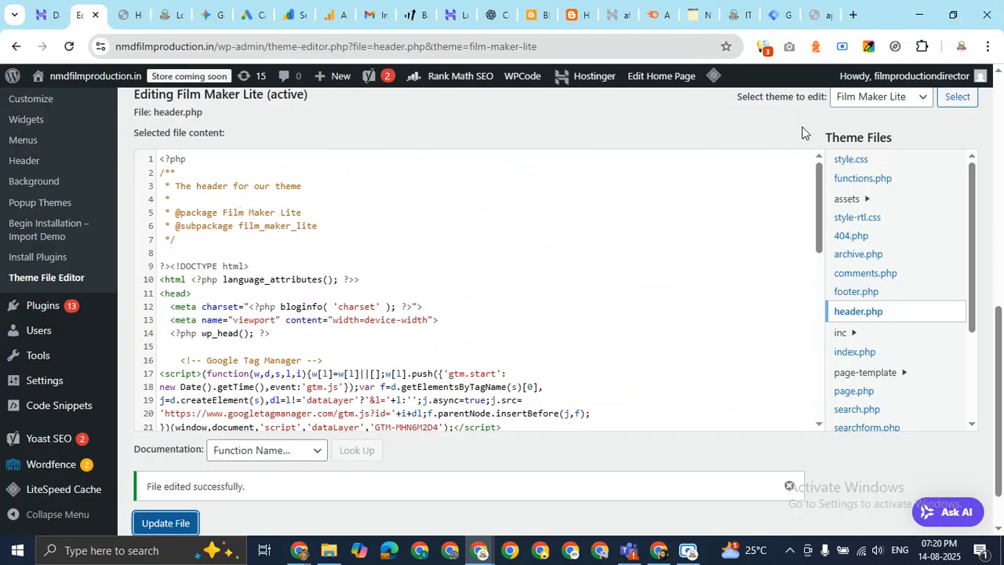
scroll(72, 253, up, 8)
mouse_move(43, 168)
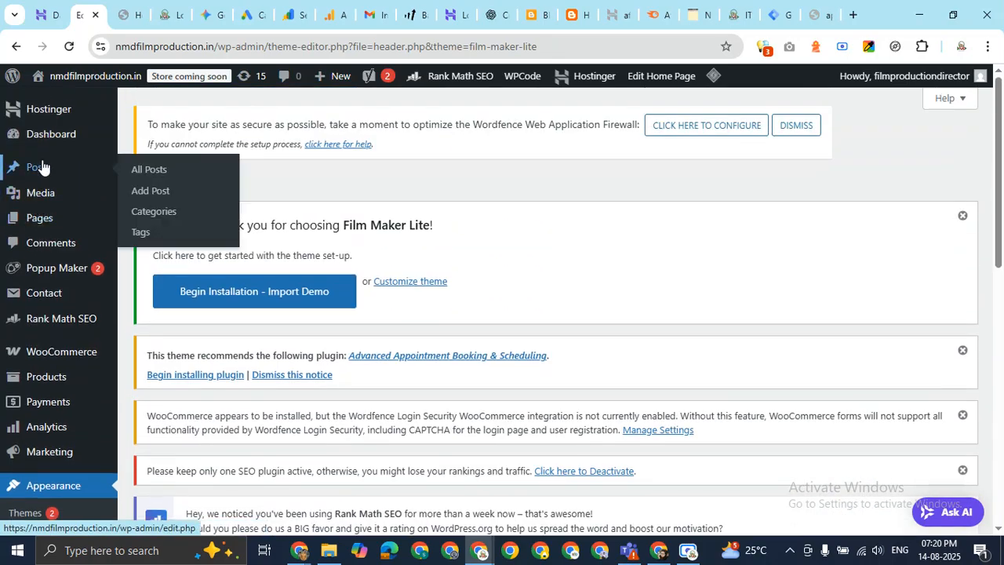
scroll(426, 331, down, 8)
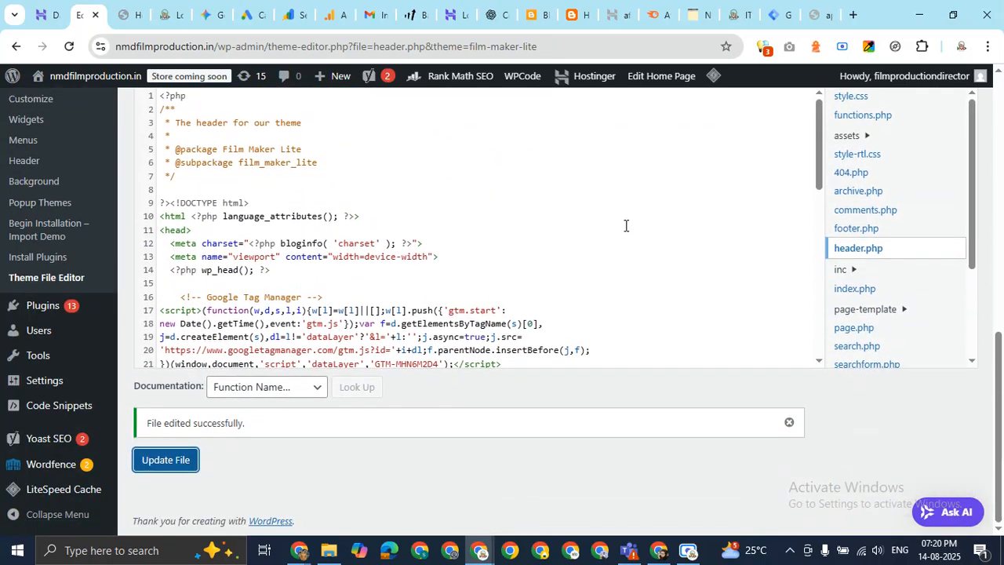
scroll(625, 225, down, 8)
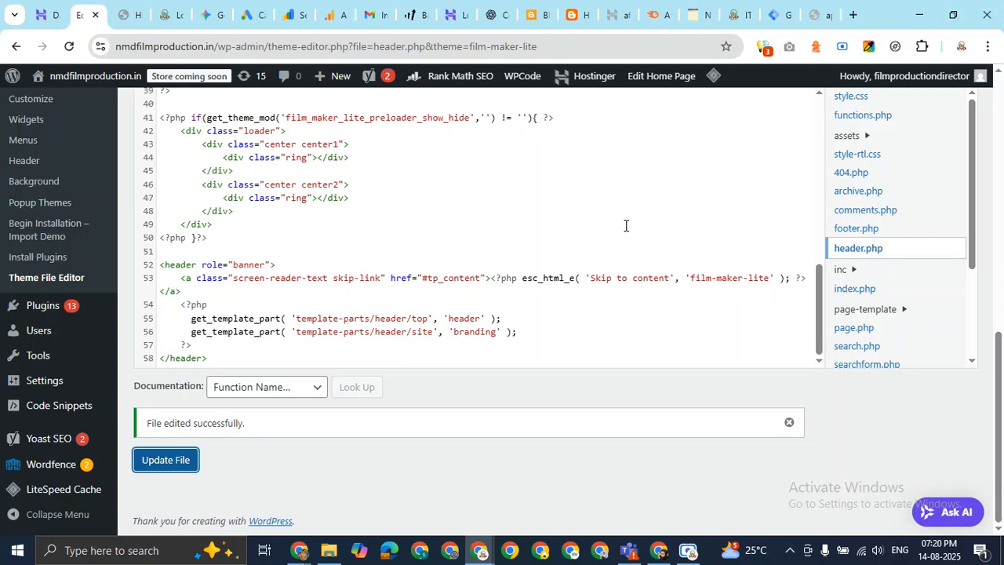
click(782, 13)
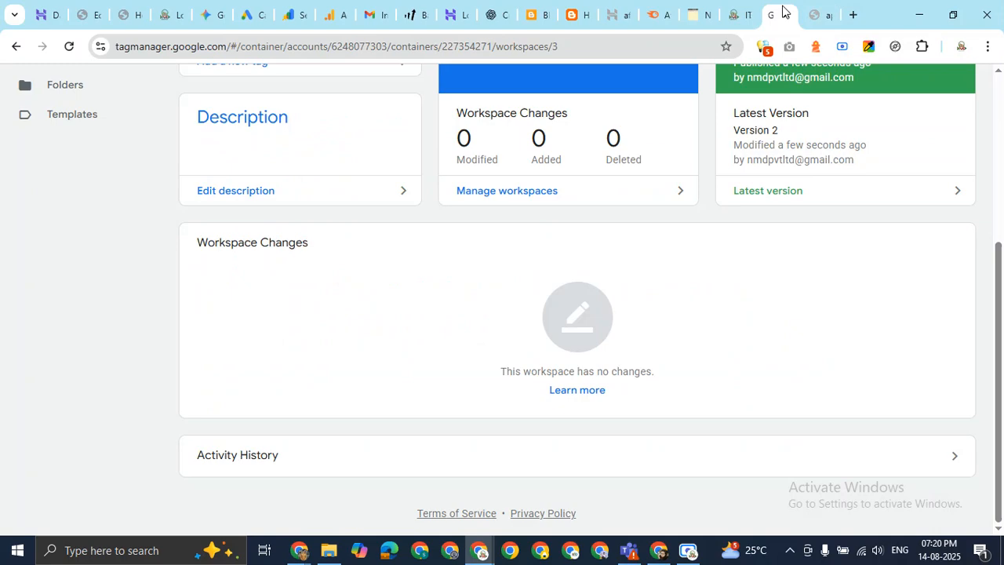
scroll(204, 343, up, 5)
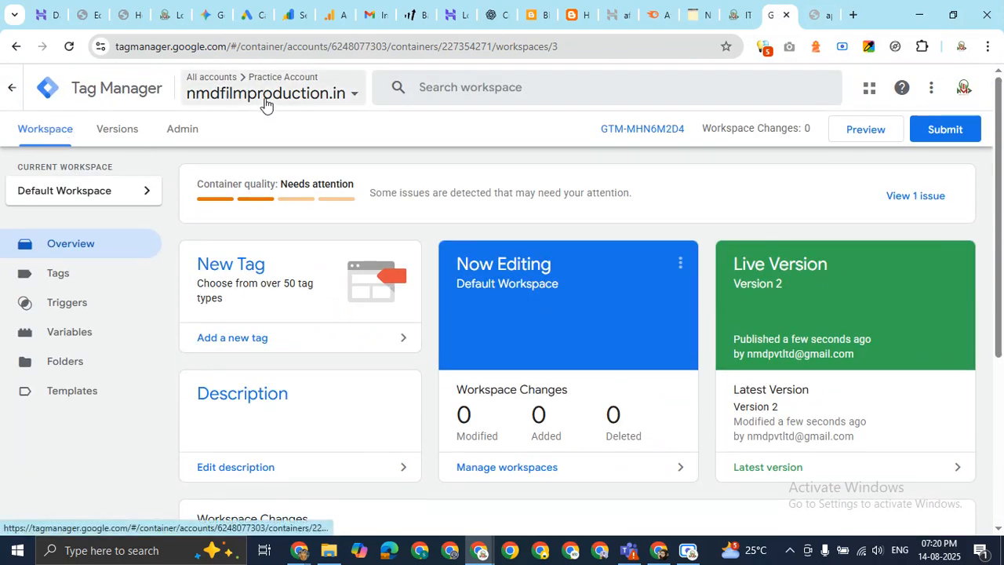
Reselect the nmdfilmproduction.in container and look over its GTM-MHN6M2D4 head and body install snippets.
click(312, 96)
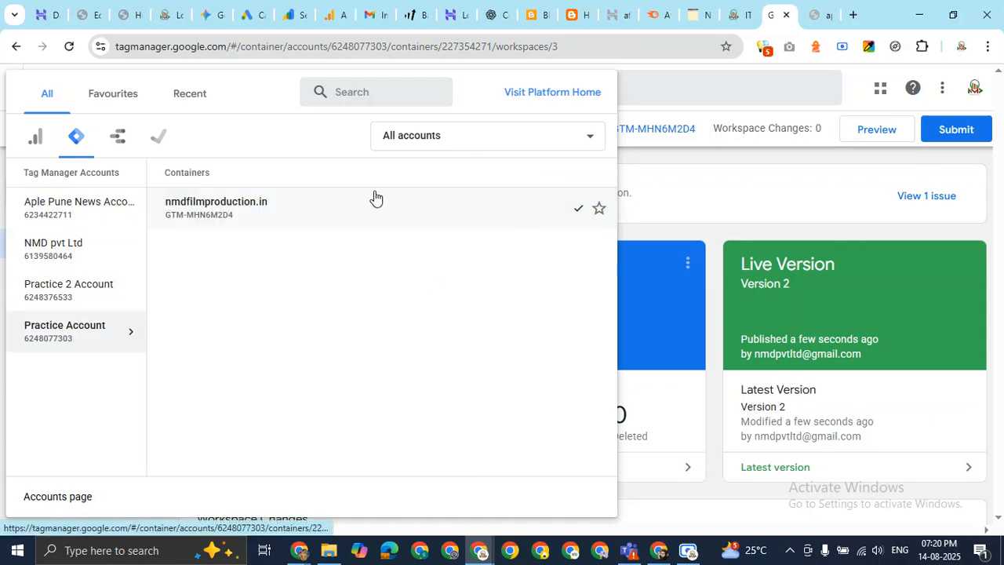
click(360, 209)
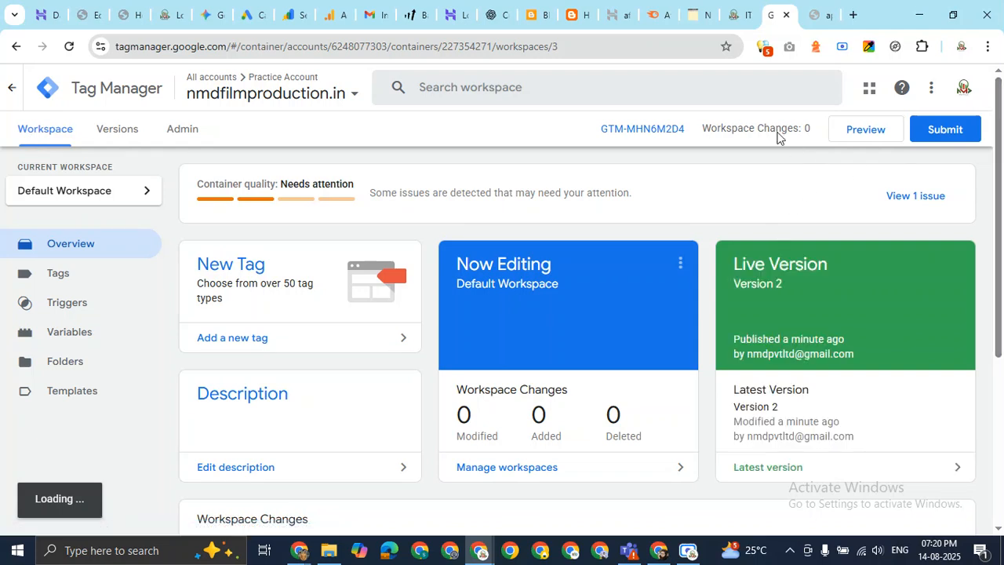
click(661, 132)
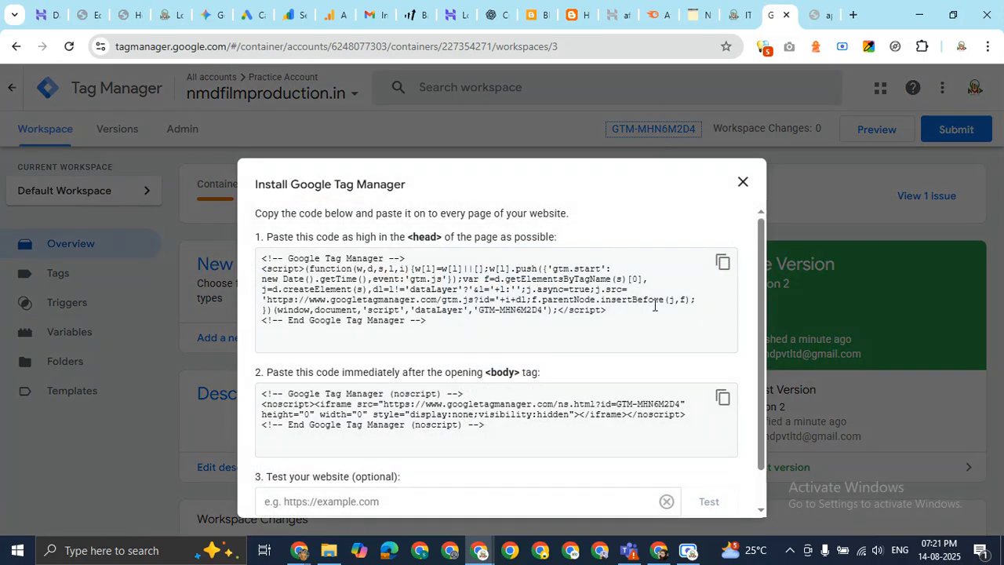
scroll(654, 305, down, 1)
scroll(654, 306, up, 1)
scroll(703, 289, down, 1)
scroll(704, 290, up, 1)
click(392, 252)
drag(455, 394, 464, 394)
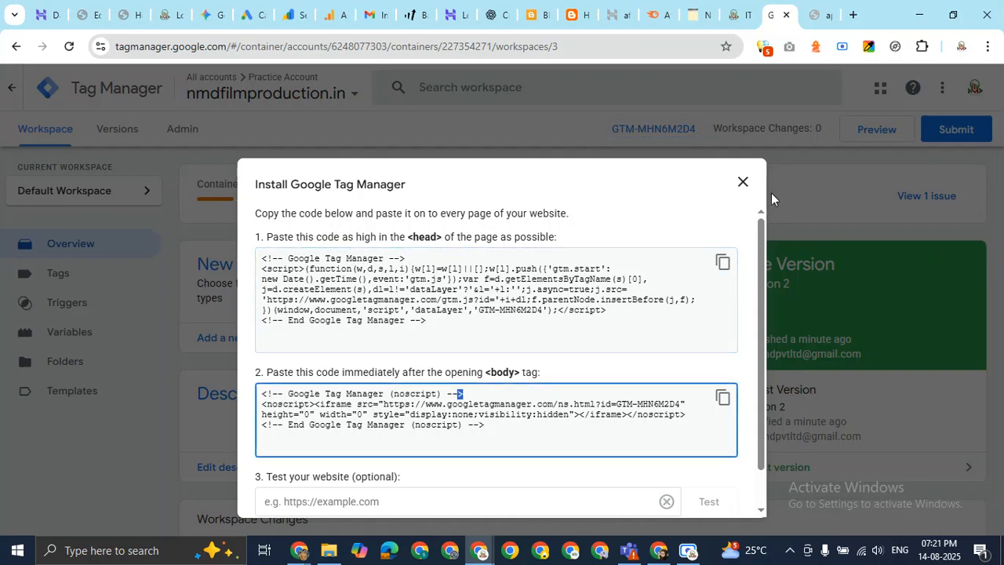
click(742, 182)
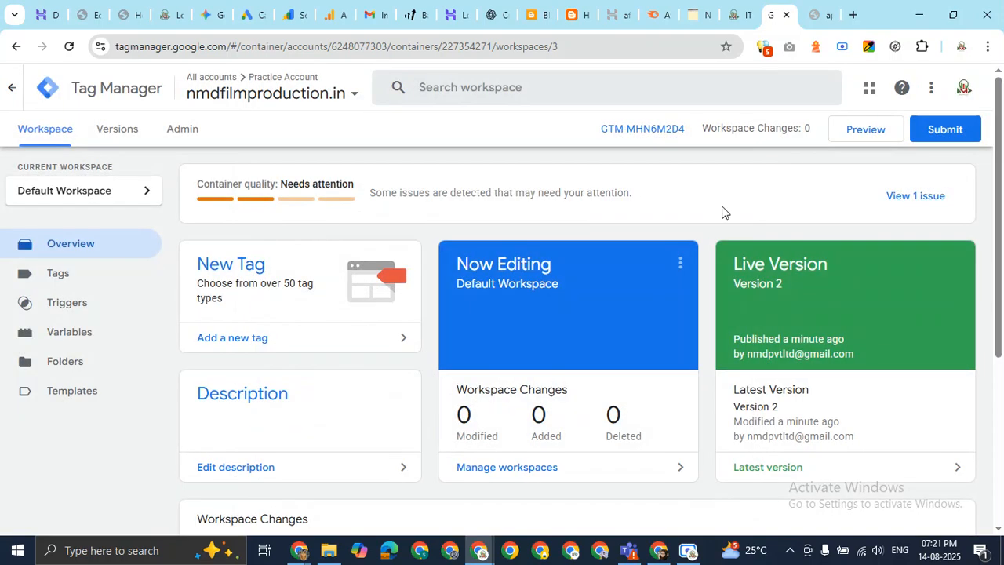
mouse_move(299, 550)
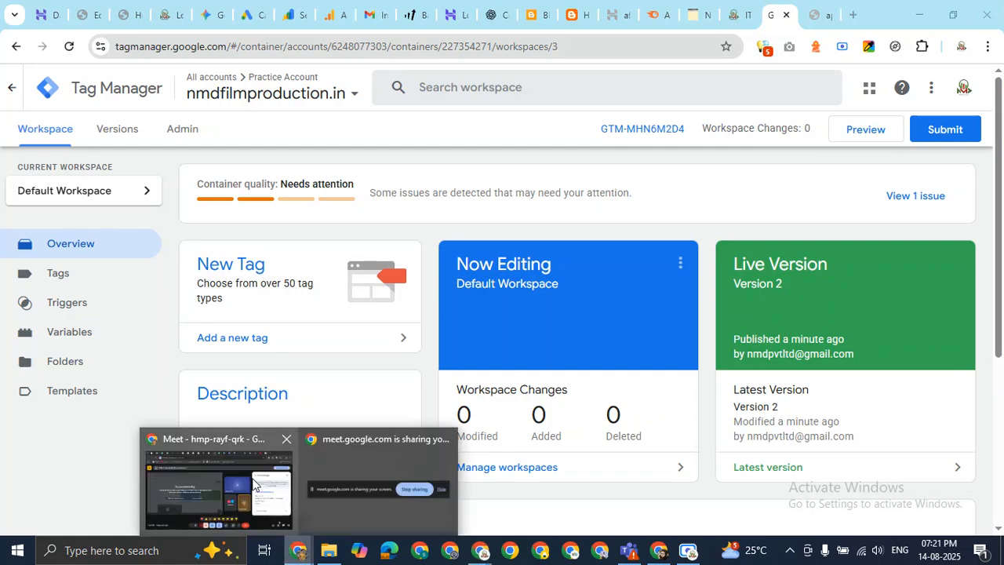
click(228, 445)
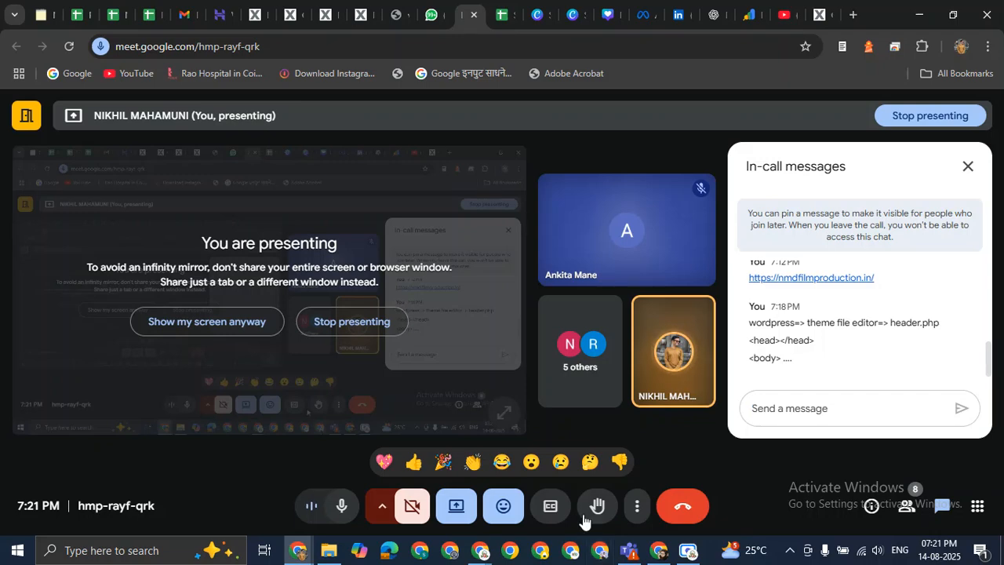
Switch from the Meet call to the Google Tag Manager window through the Chrome taskbar previews.
click(481, 553)
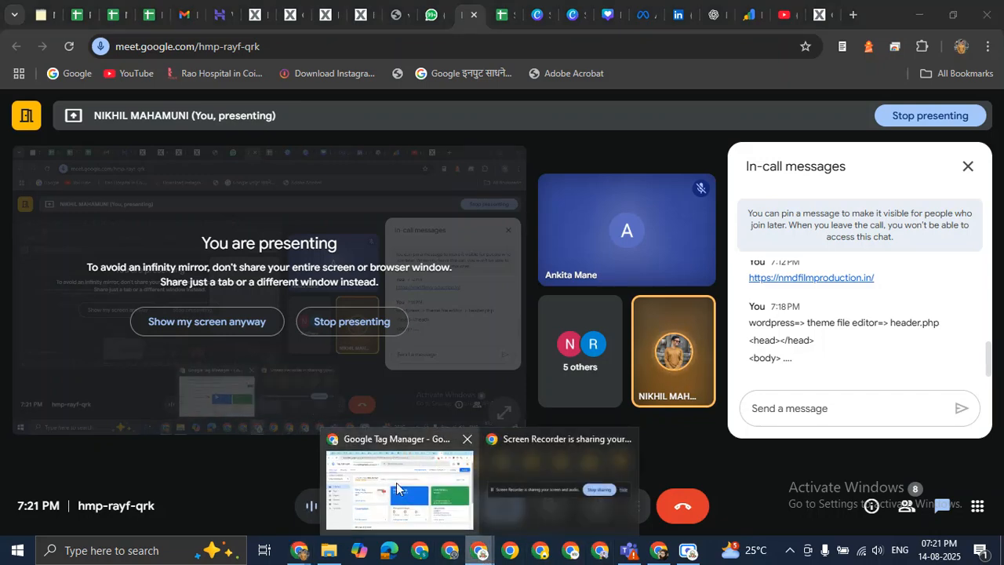
click(396, 482)
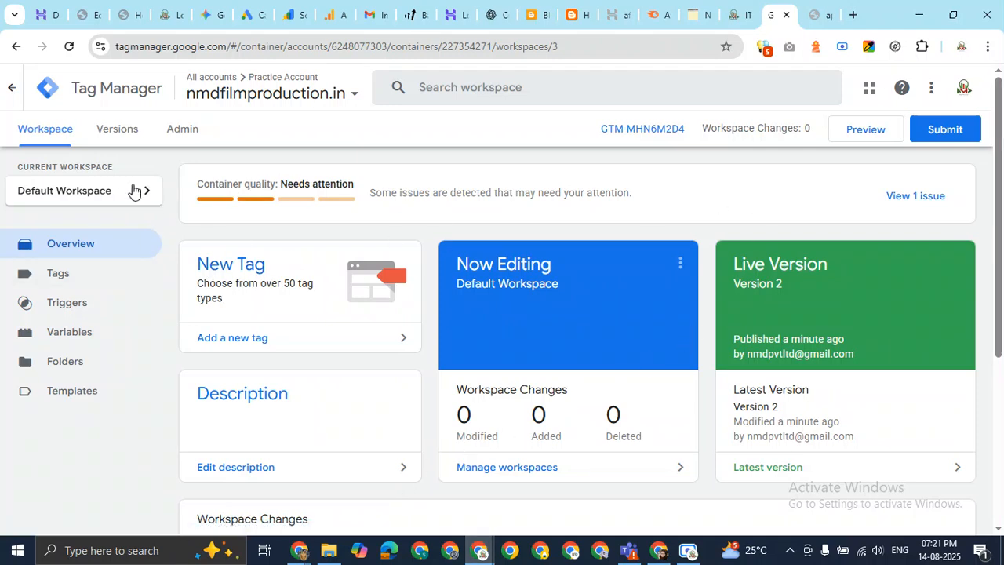
click(267, 94)
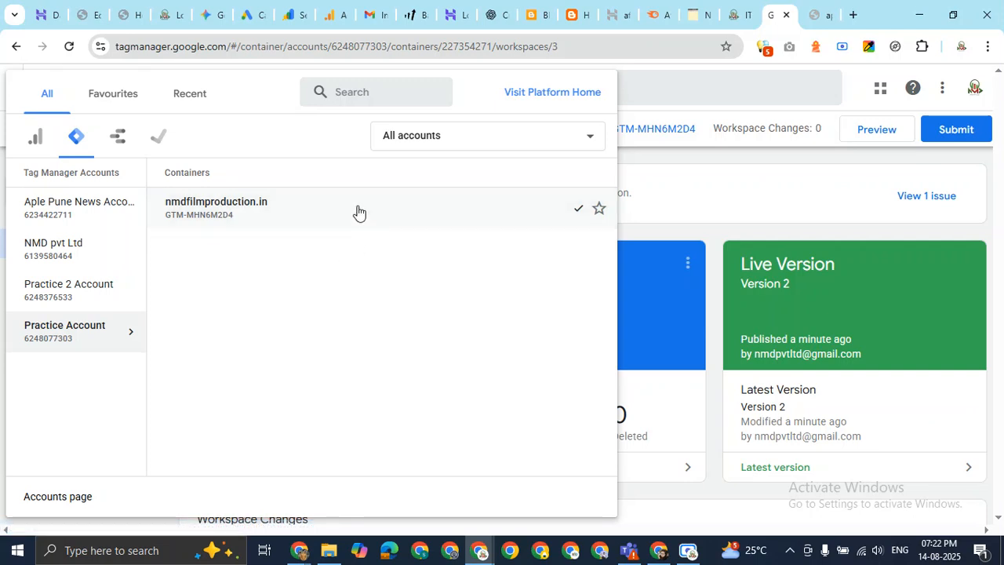
click(573, 141)
click(576, 142)
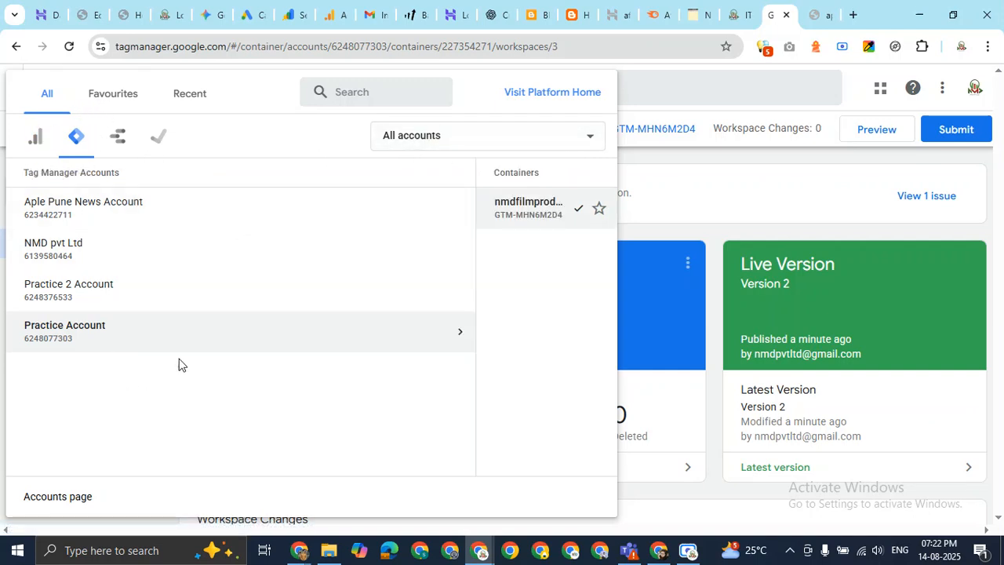
click(108, 94)
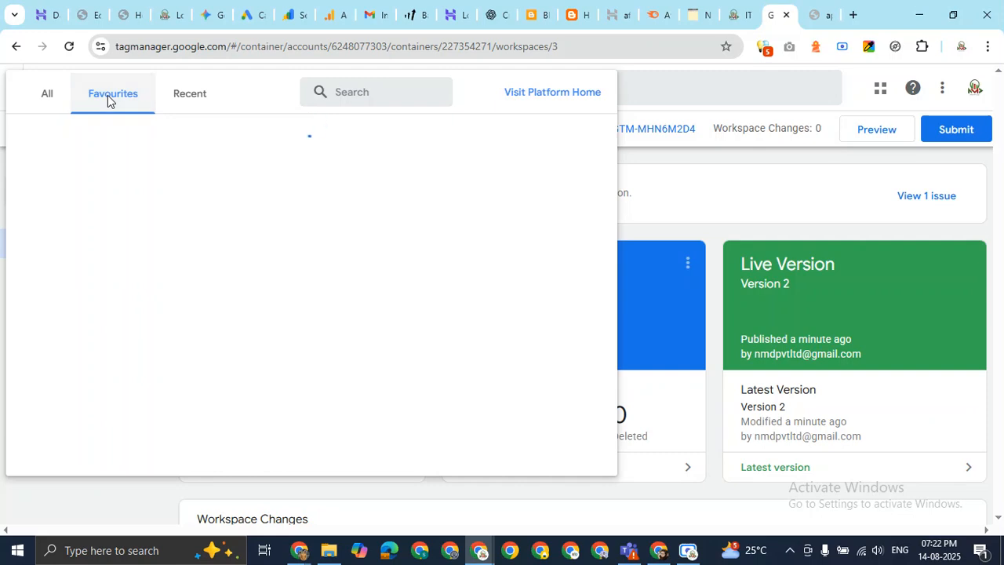
click(191, 94)
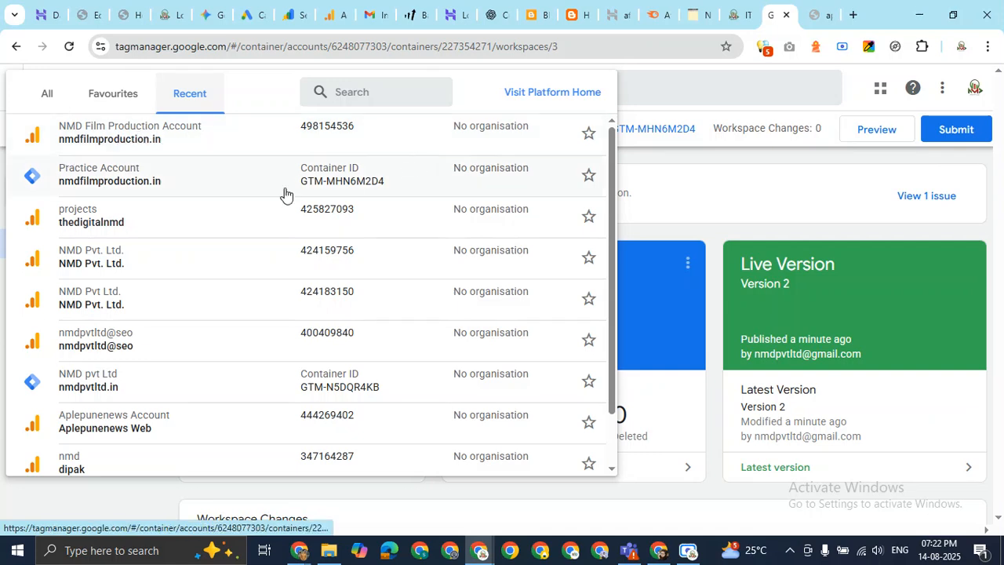
click(47, 93)
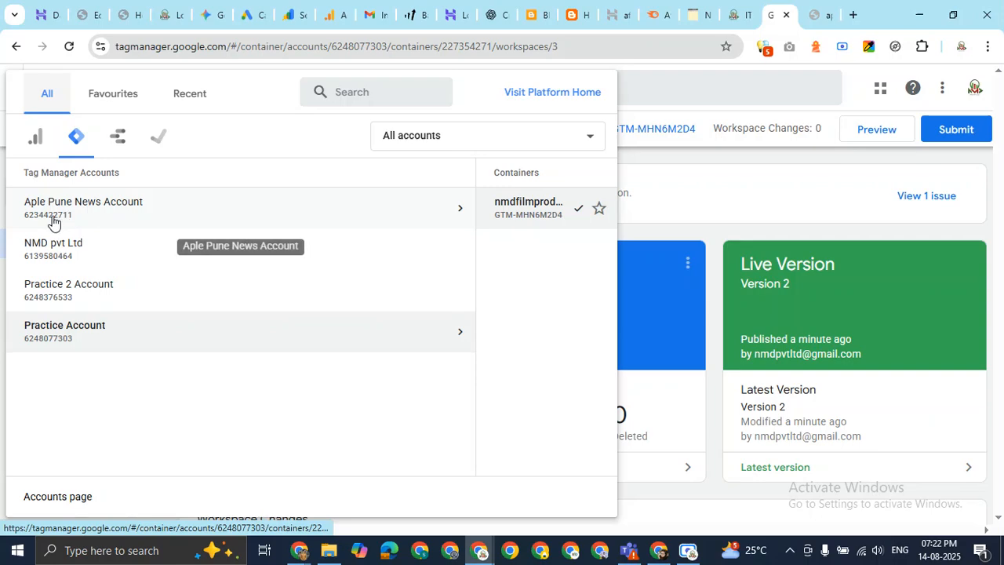
click(107, 340)
click(342, 222)
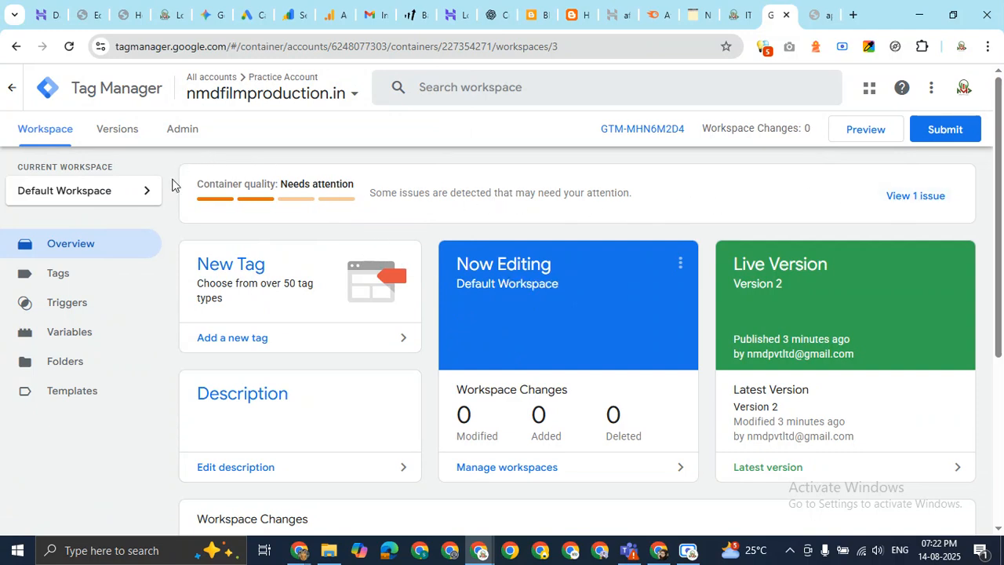
Review the container's 1 quality issue in diagnostics, then open the Versions page.
click(932, 197)
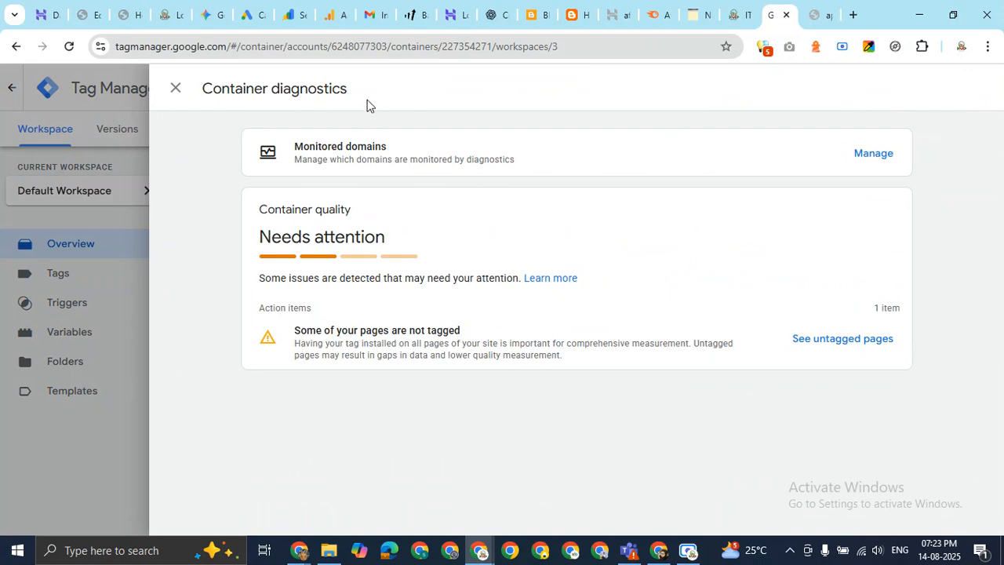
click(175, 88)
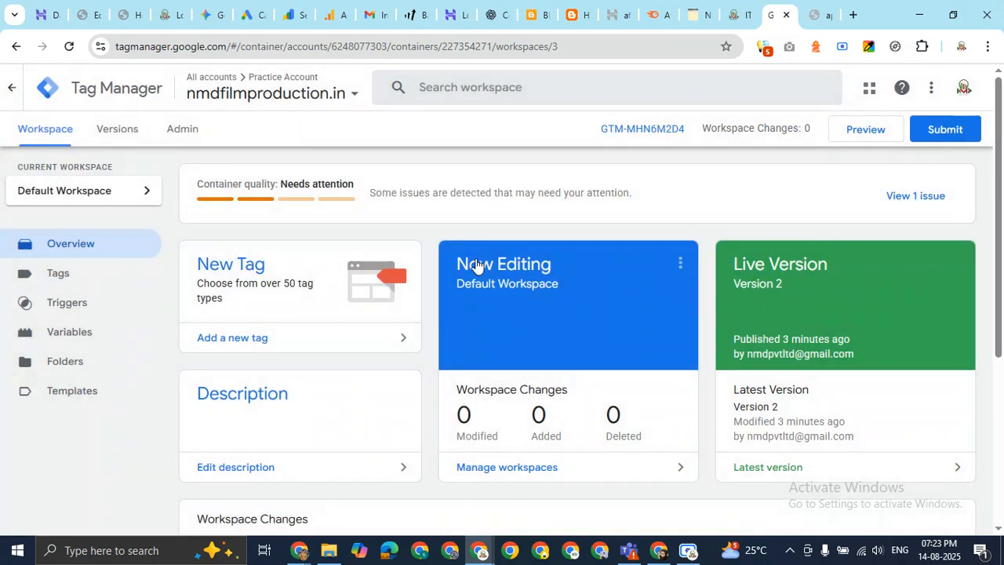
scroll(506, 286, down, 2)
scroll(506, 287, down, 2)
scroll(477, 302, up, 3)
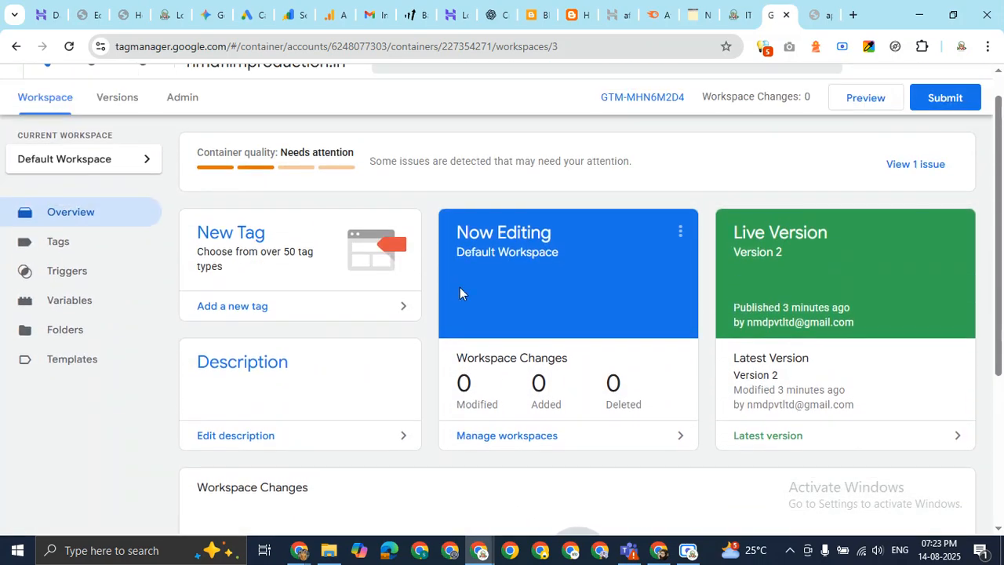
click(120, 100)
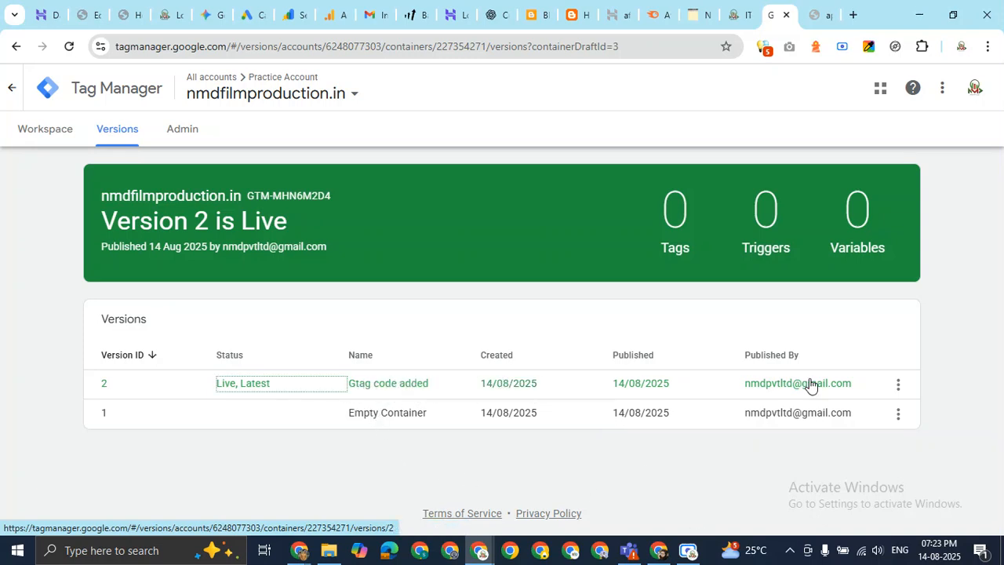
Look at Version 2's action menu, then open Admin for Practice Account and nmdfilmproduction.in.
click(898, 383)
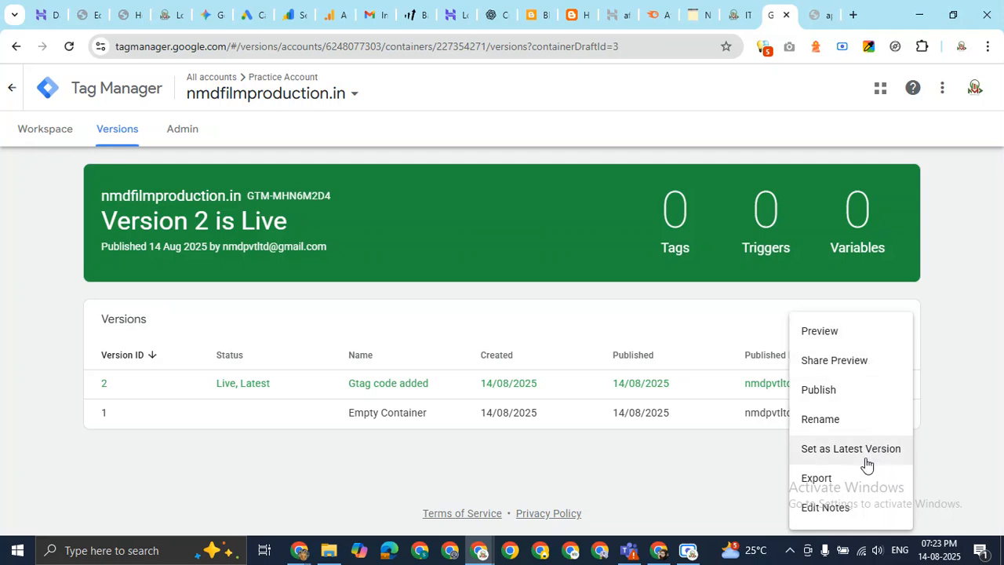
click(953, 378)
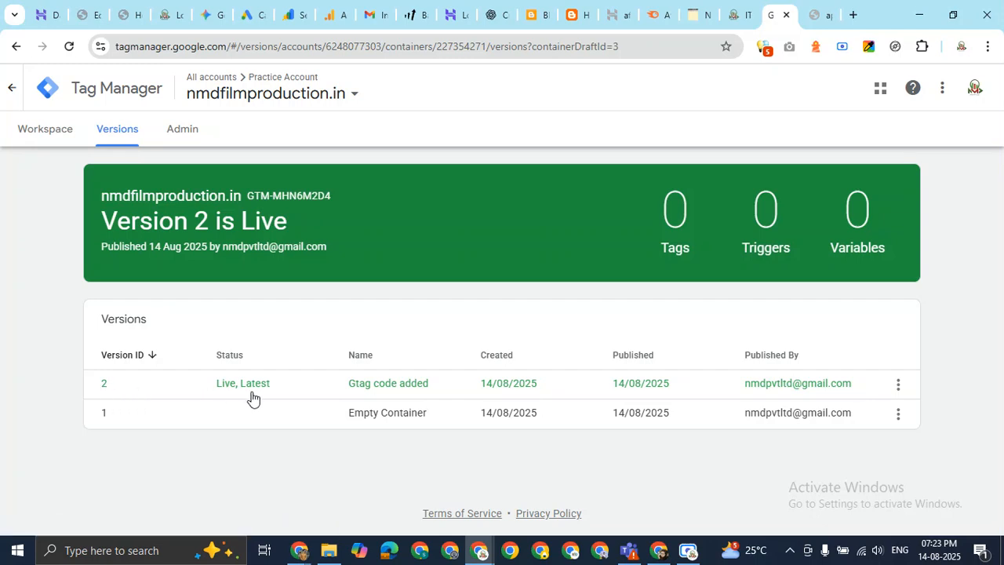
click(188, 133)
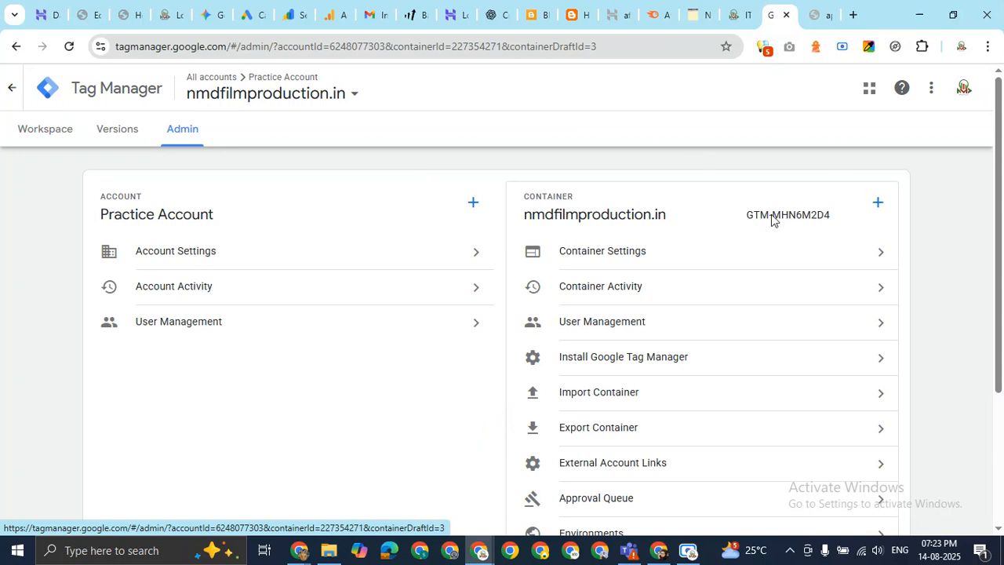
Check the Practice Account's Account Activity, then open its User Management permissions list.
drag(836, 217, 712, 215)
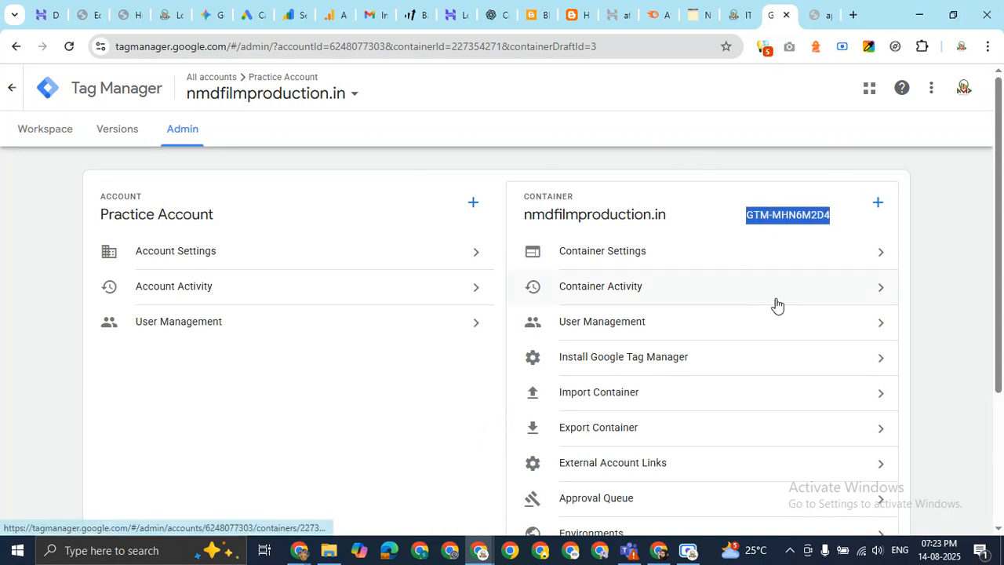
click(315, 297)
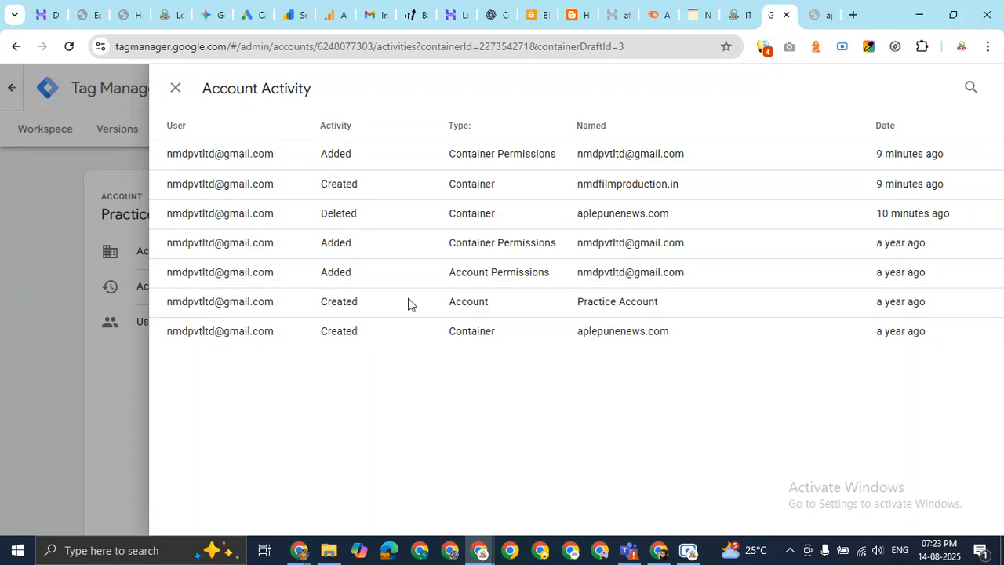
click(178, 89)
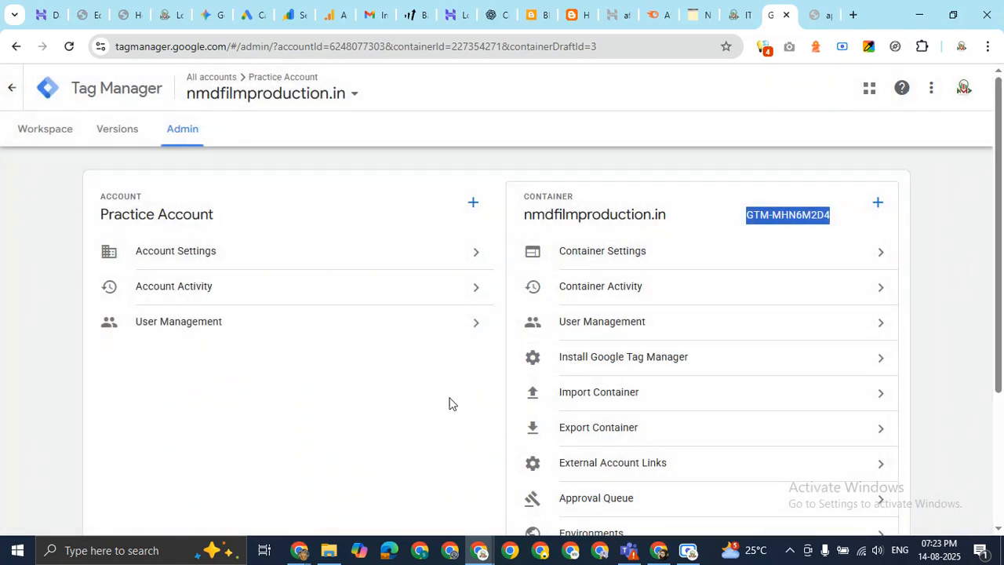
click(332, 325)
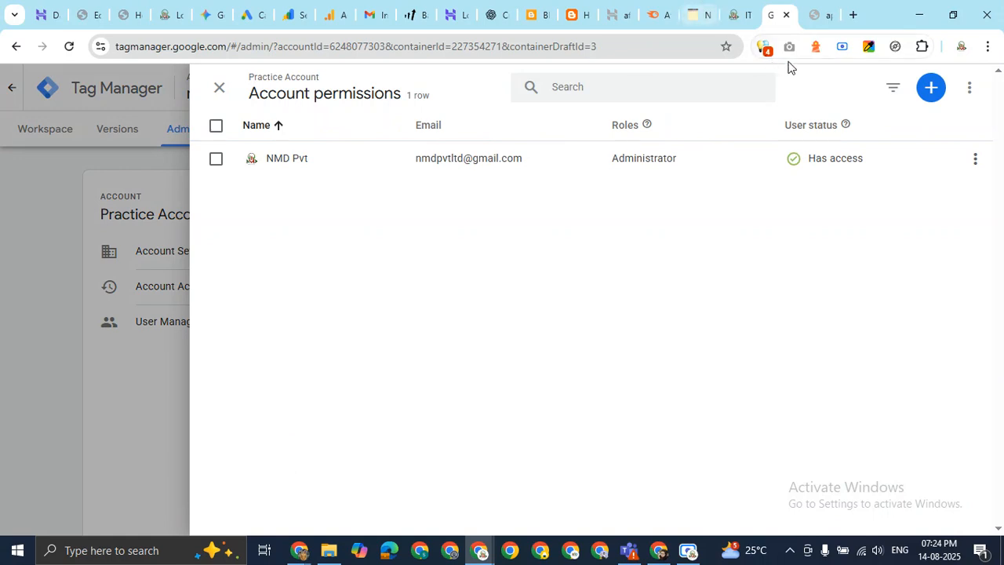
Start a new user invitation and enter the invitee's e-mail address.
click(932, 89)
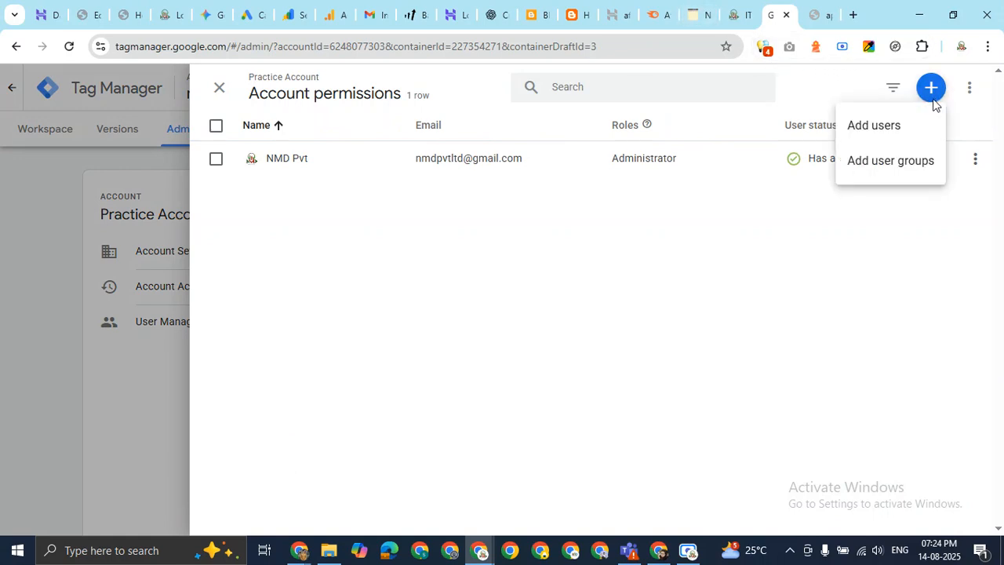
click(884, 126)
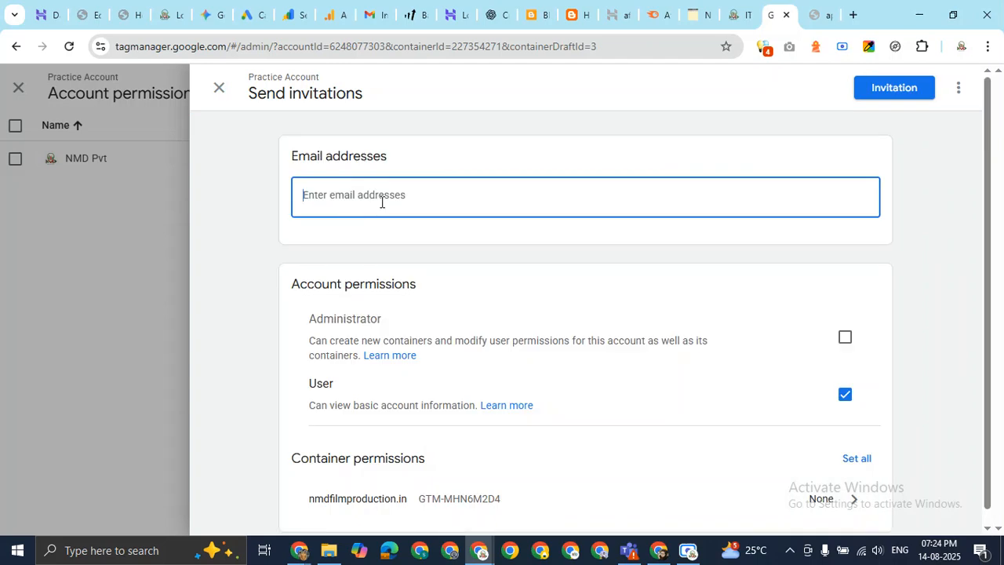
click(384, 201)
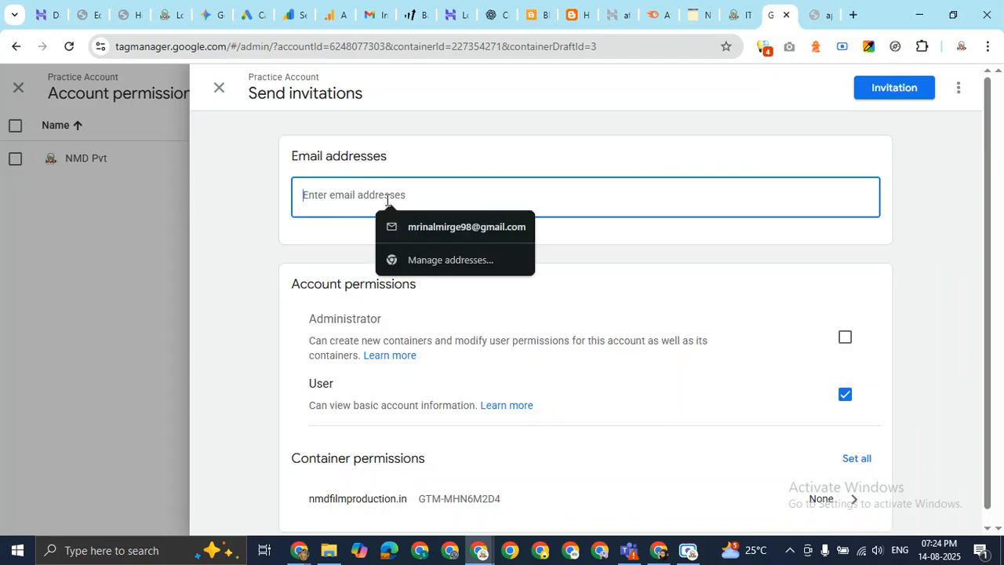
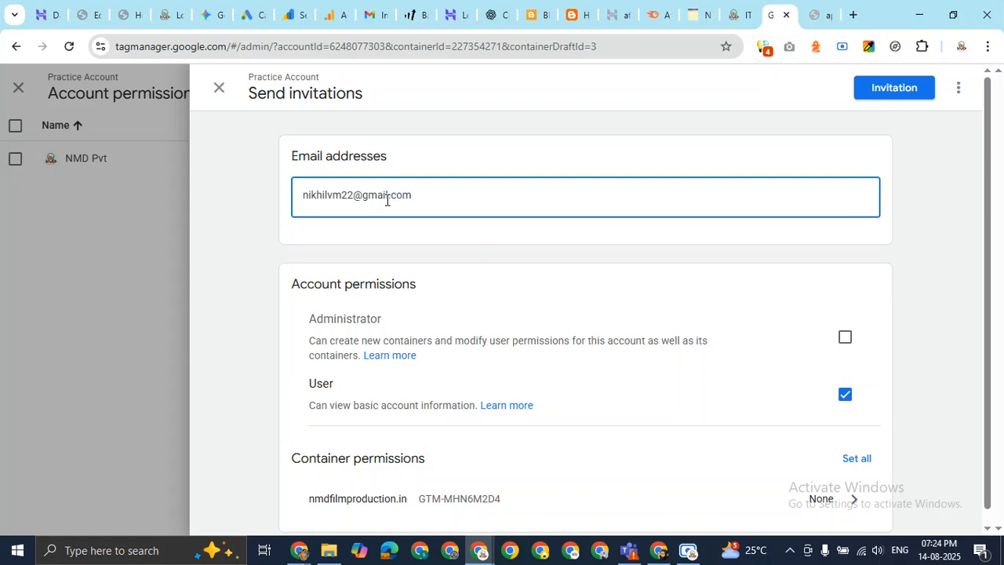
scroll(396, 205, down, 1)
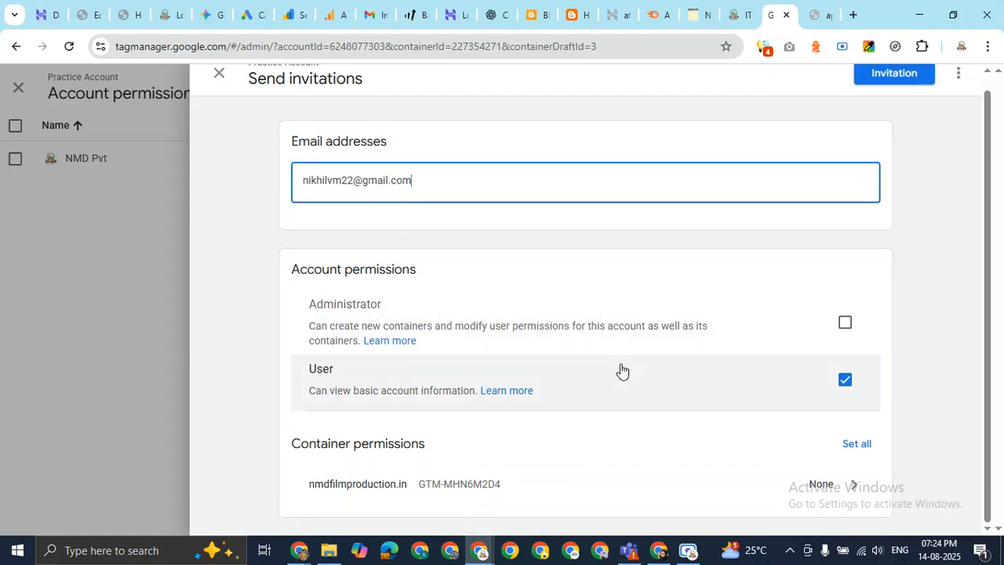
Grant Administrator access and full Publish rights on nmdfilmproduction.in, then send the invitation.
click(845, 322)
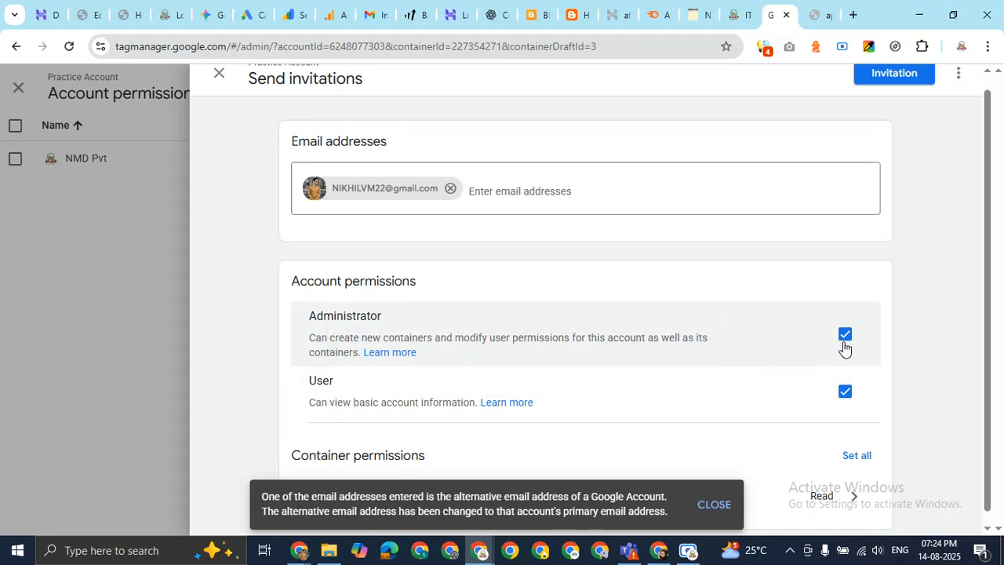
scroll(800, 366, down, 1)
click(844, 379)
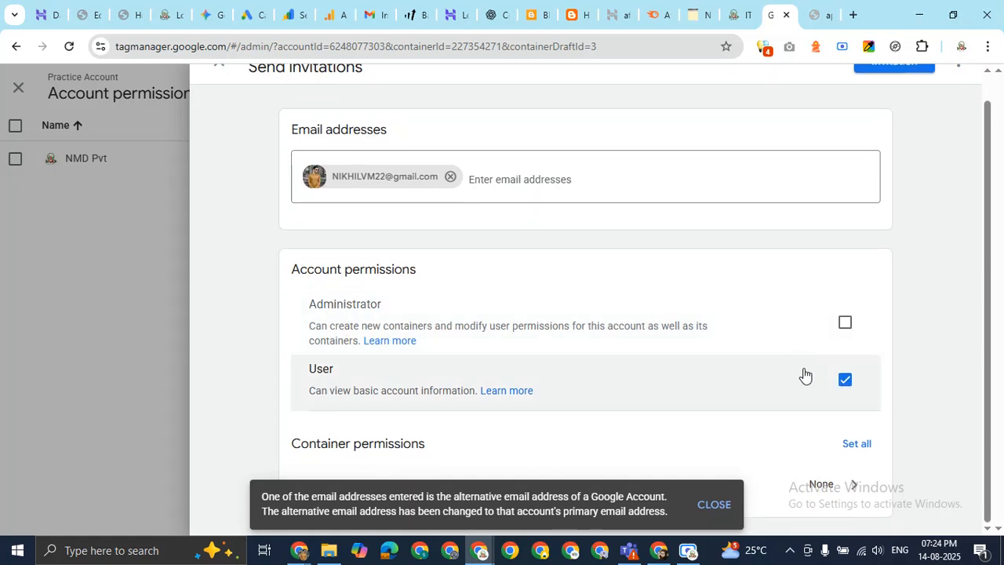
click(845, 322)
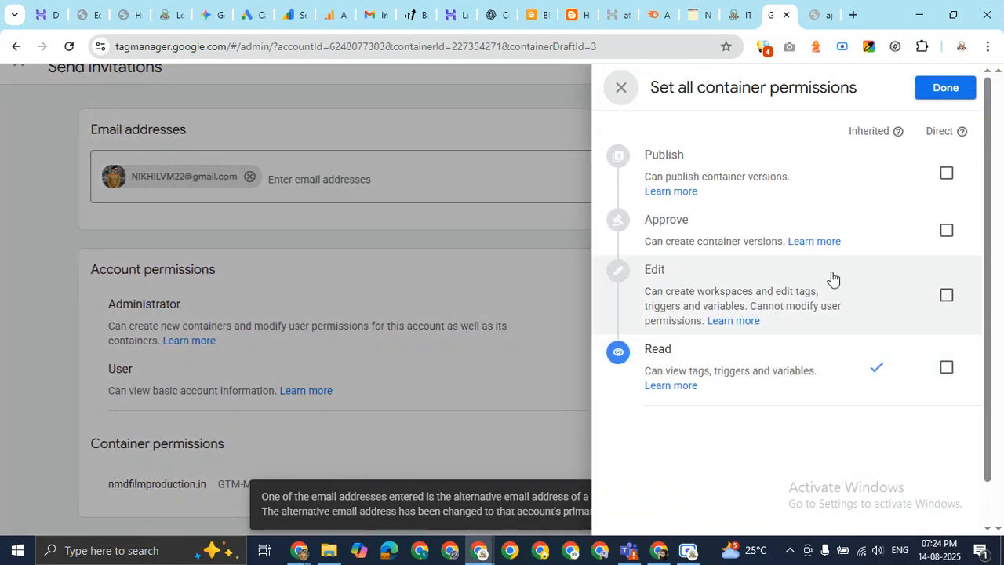
click(944, 176)
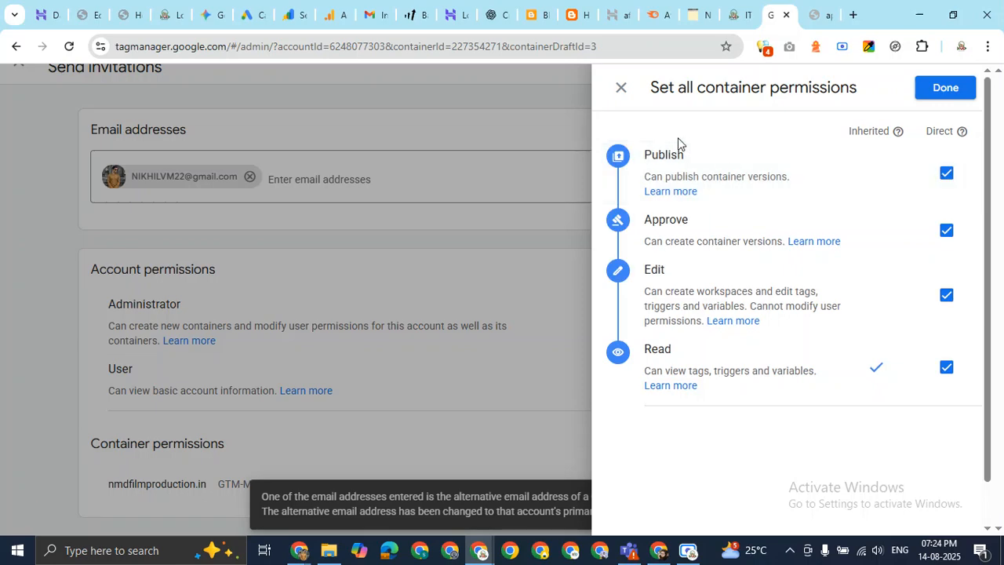
click(956, 92)
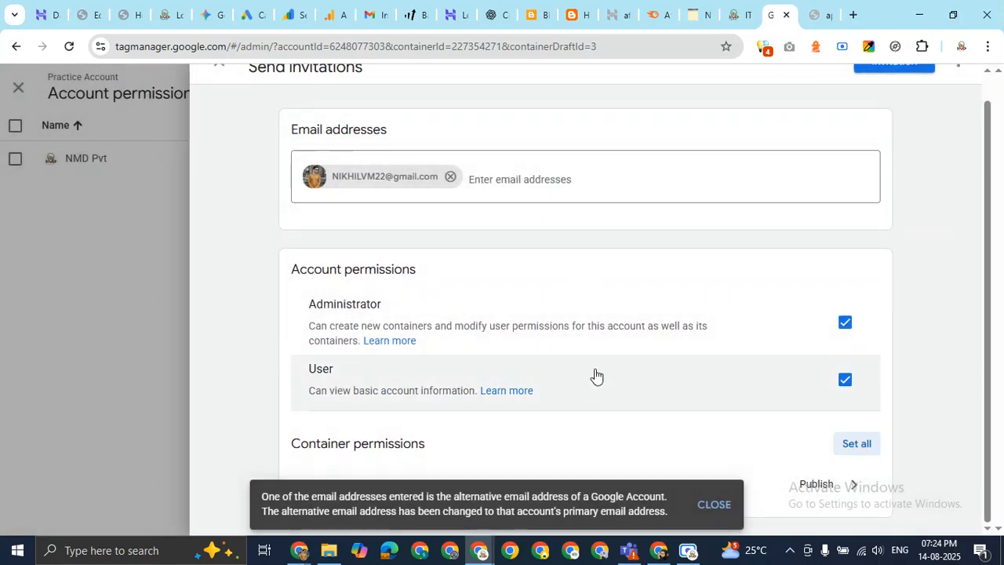
scroll(709, 451, up, 1)
scroll(709, 451, down, 1)
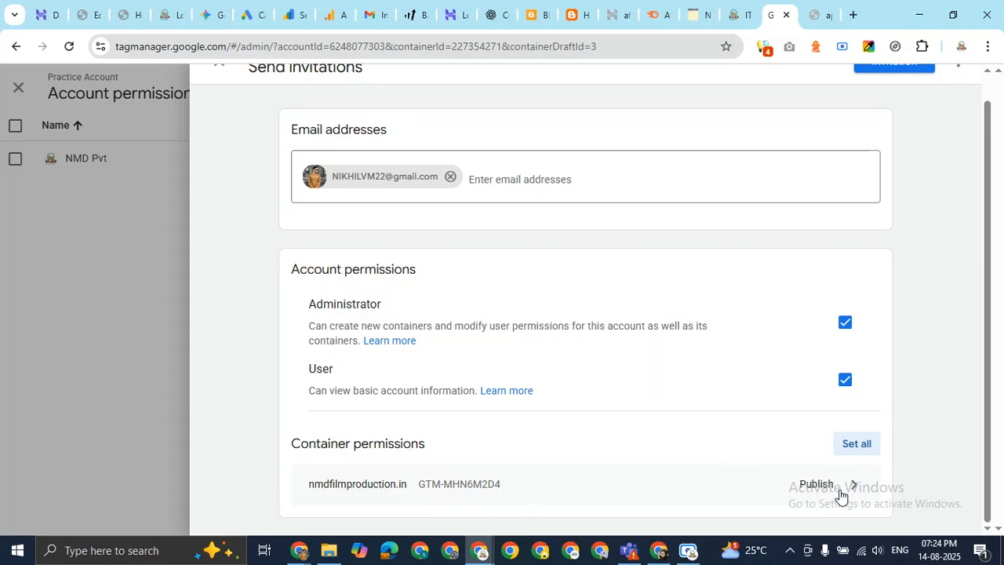
scroll(842, 340, up, 1)
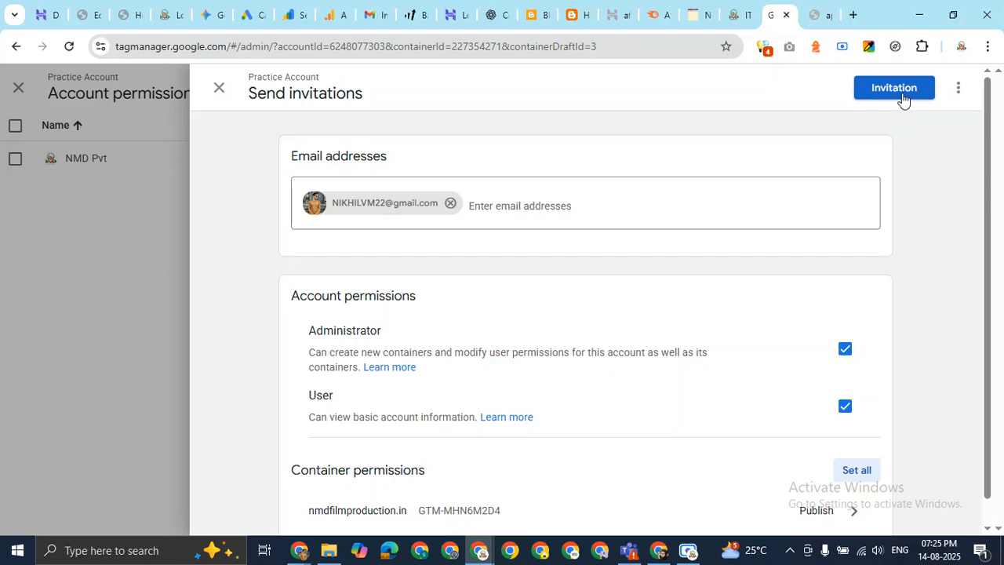
click(902, 99)
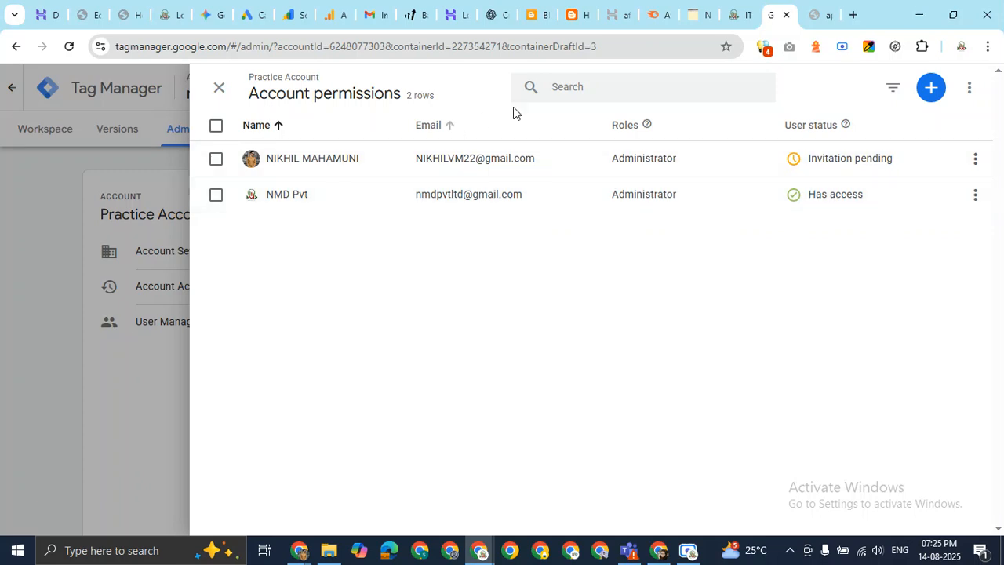
Confirm the new Administrator shows Invitation pending, close permissions, and return to the Meet window.
mouse_move(833, 161)
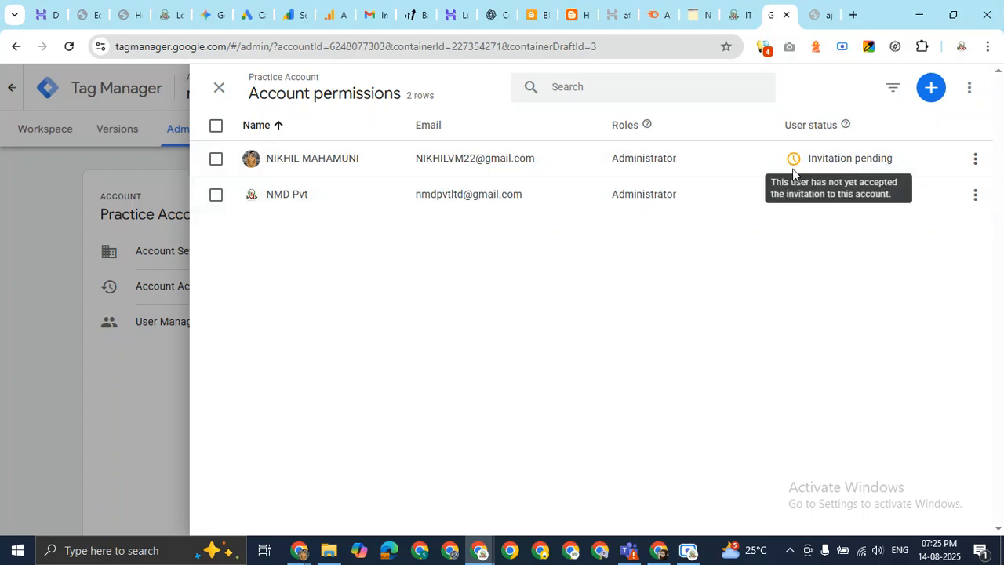
click(217, 91)
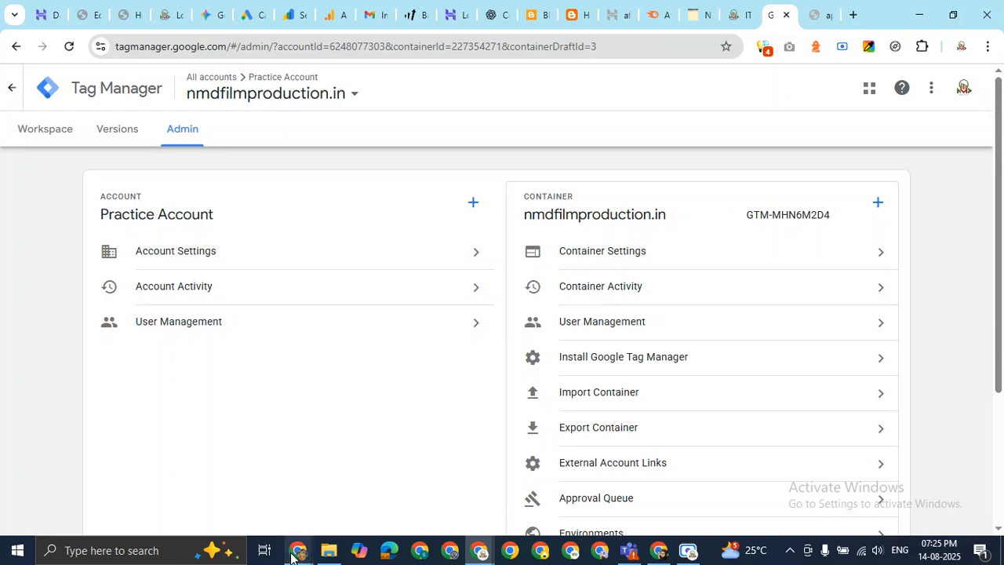
mouse_move(296, 549)
click(246, 457)
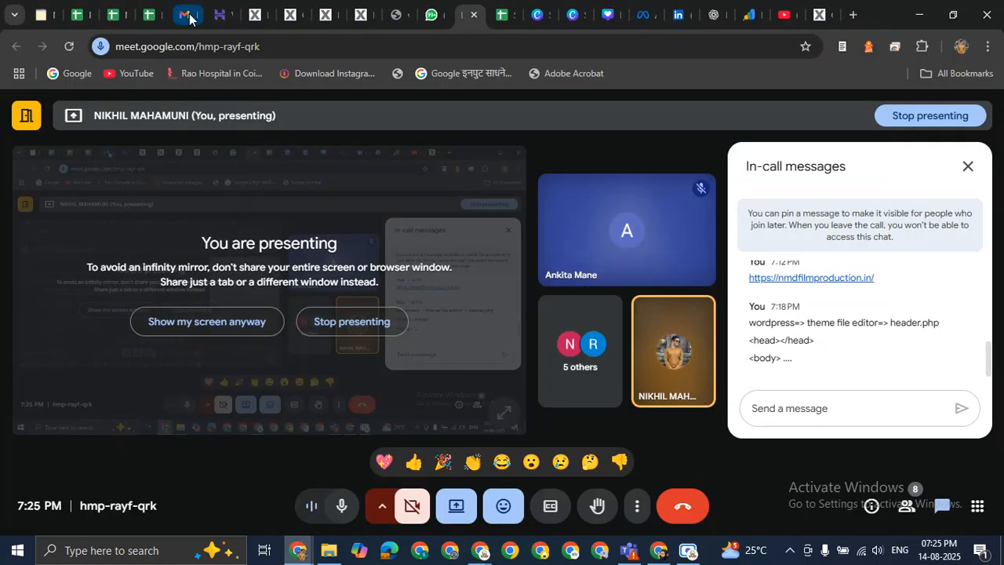
In Gmail, browse the Updates, Social, Promotions and Primary categories for the invitation.
click(182, 14)
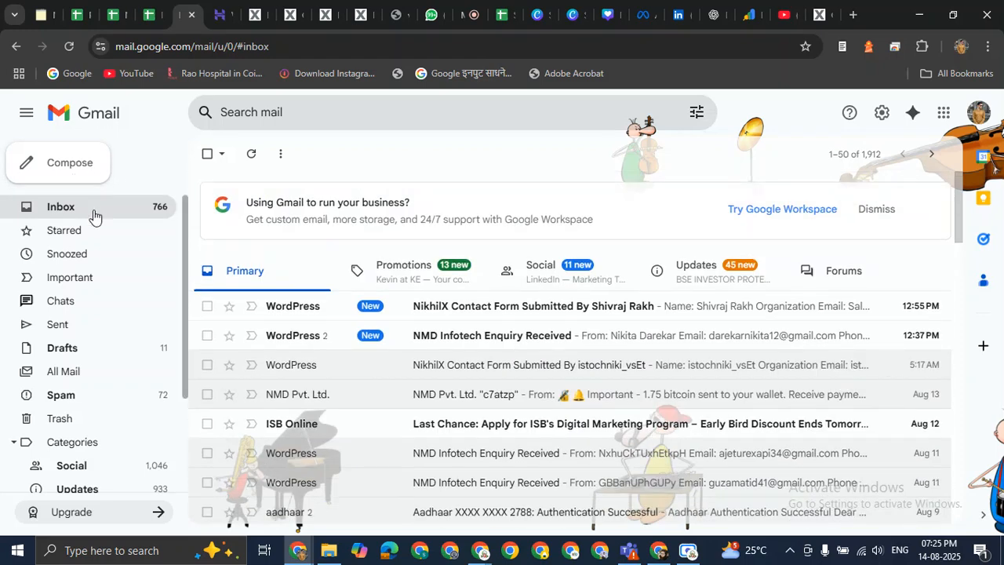
click(681, 278)
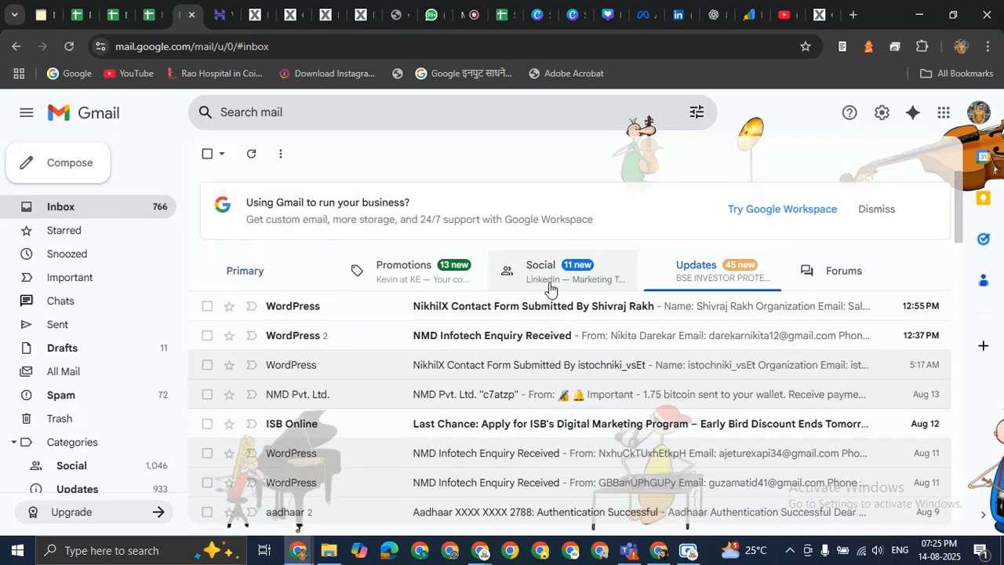
click(546, 281)
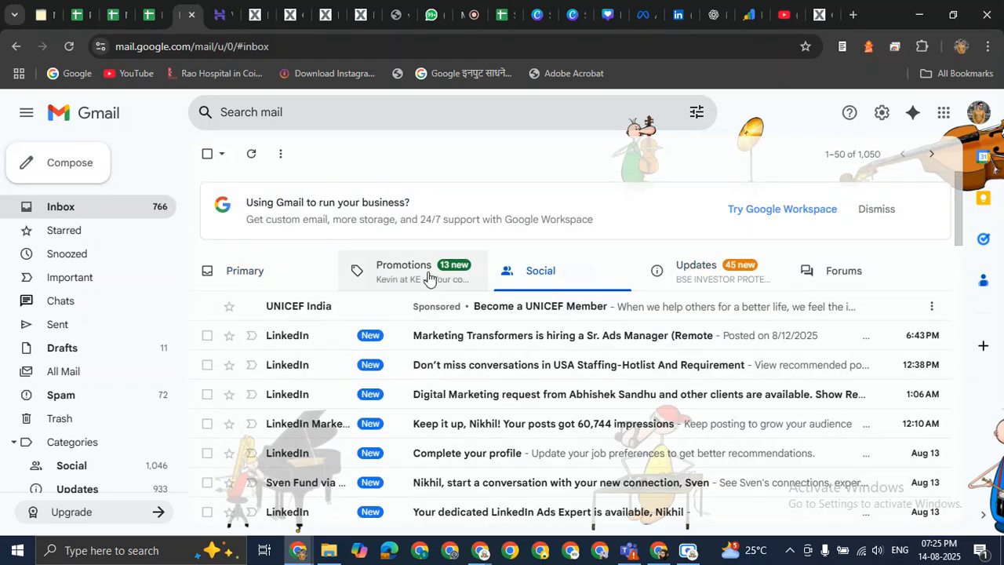
click(390, 271)
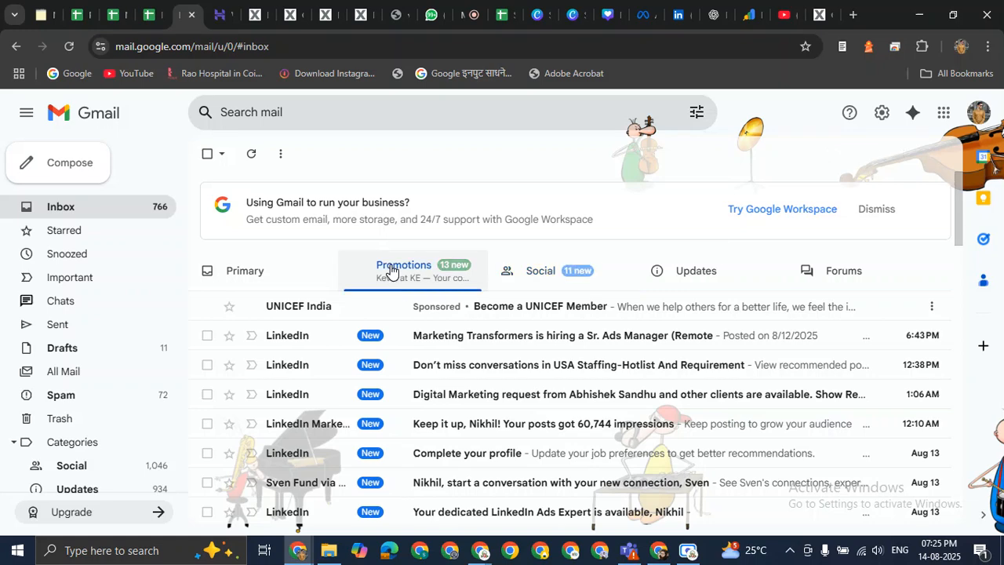
click(255, 264)
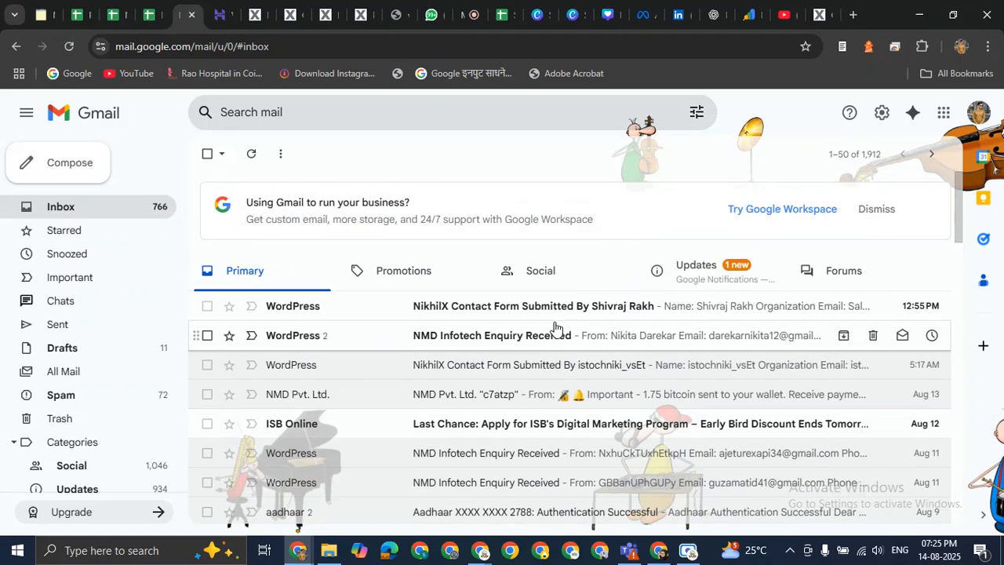
click(708, 269)
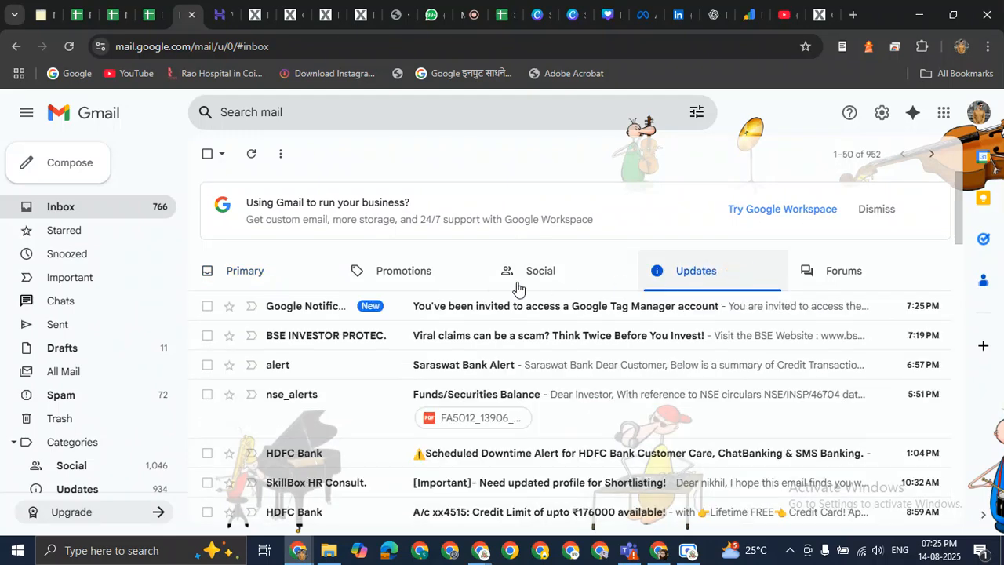
Open the Tag Manager invitation email and follow its Open invitation link.
click(541, 312)
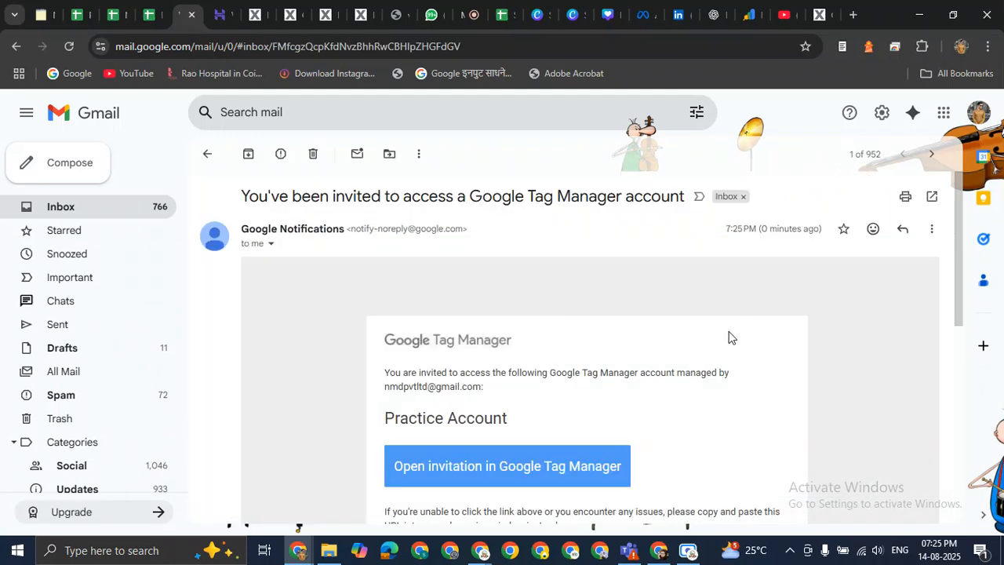
scroll(839, 333, down, 2)
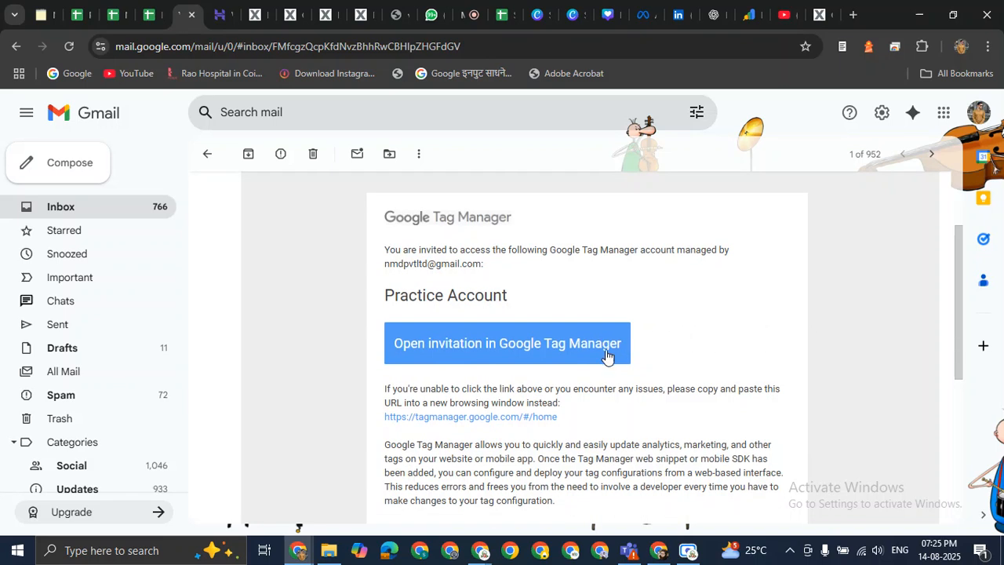
scroll(583, 359, up, 2)
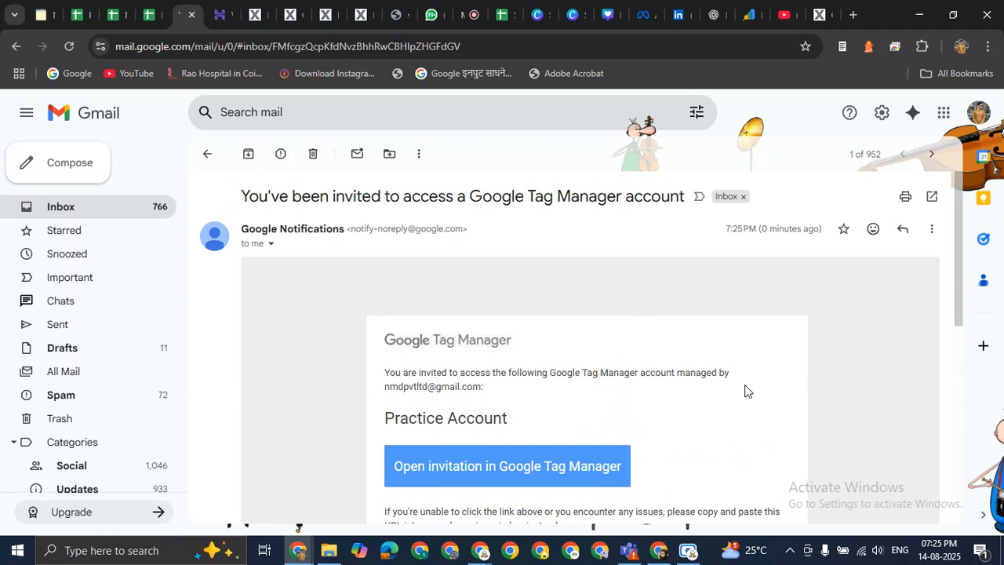
scroll(746, 391, down, 2)
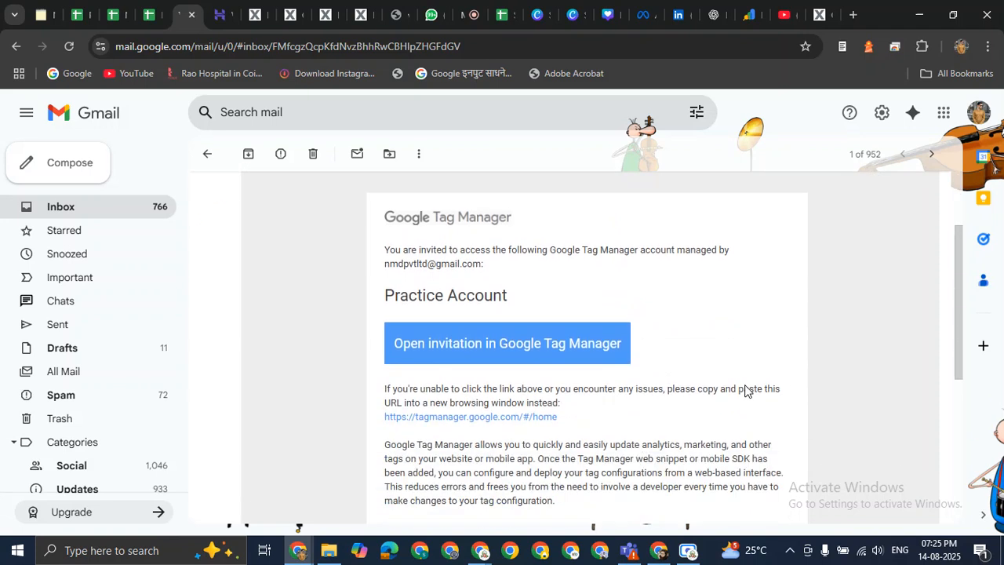
click(495, 339)
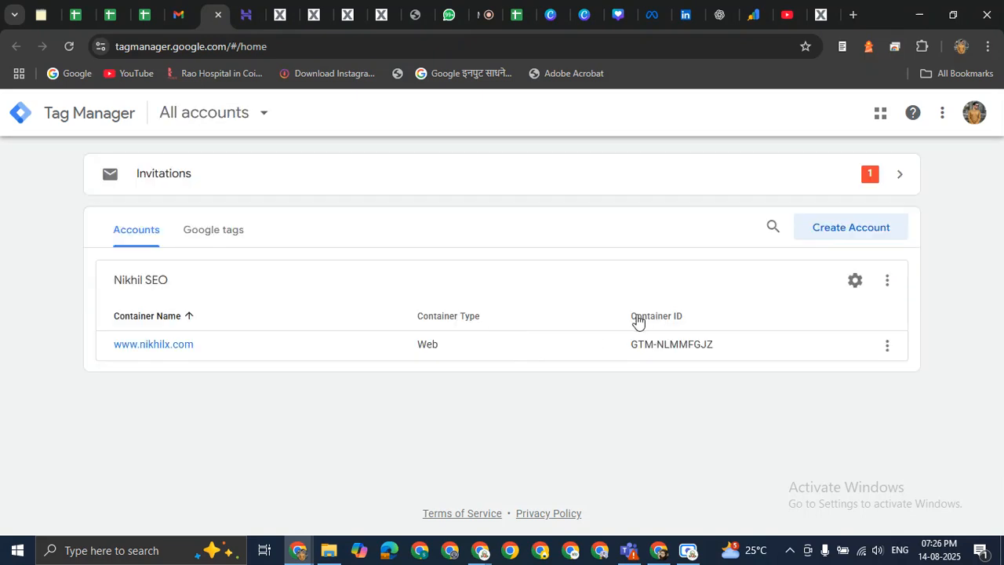
Accept the Practice Account invitation from the Invitations panel and return to All accounts.
click(896, 174)
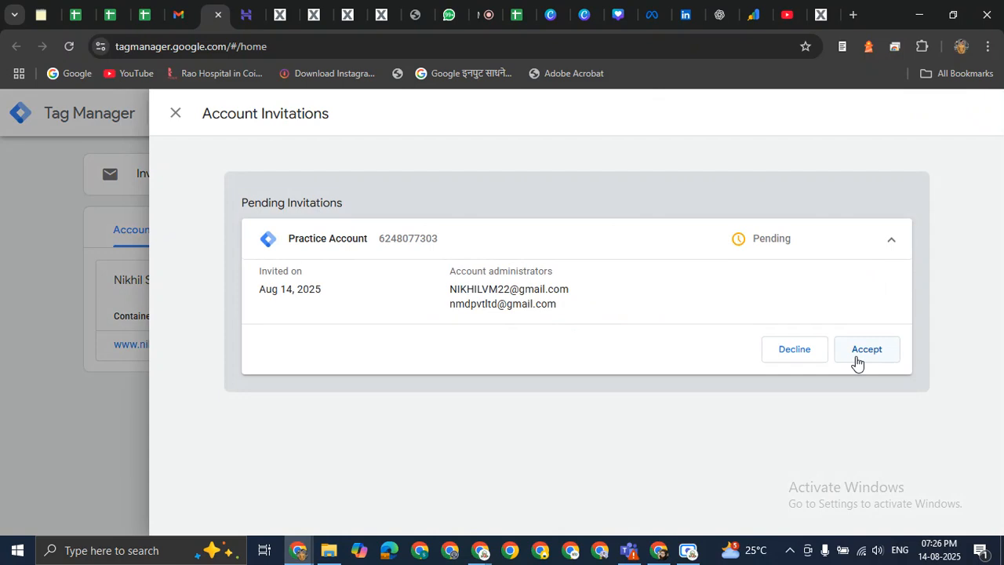
click(869, 355)
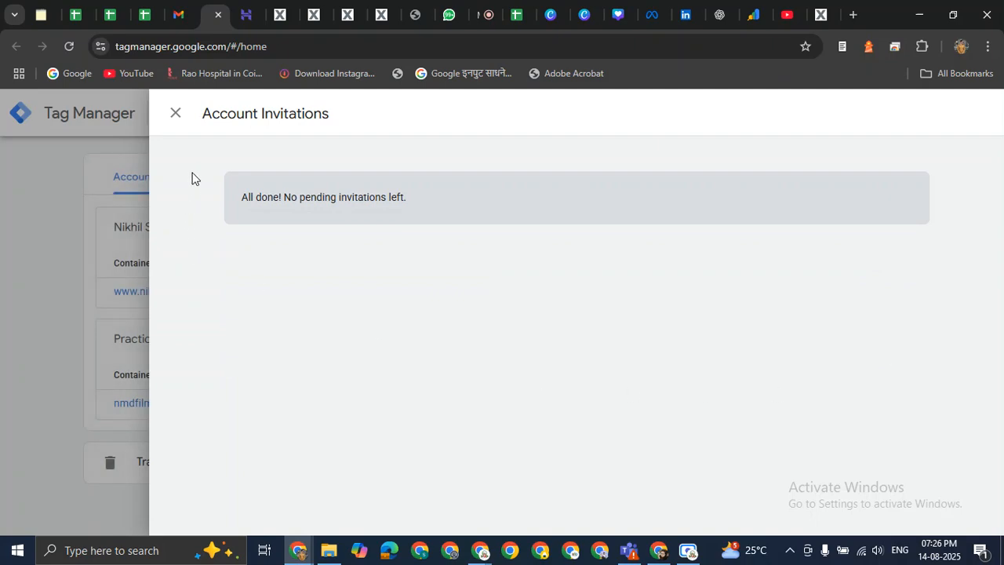
click(176, 114)
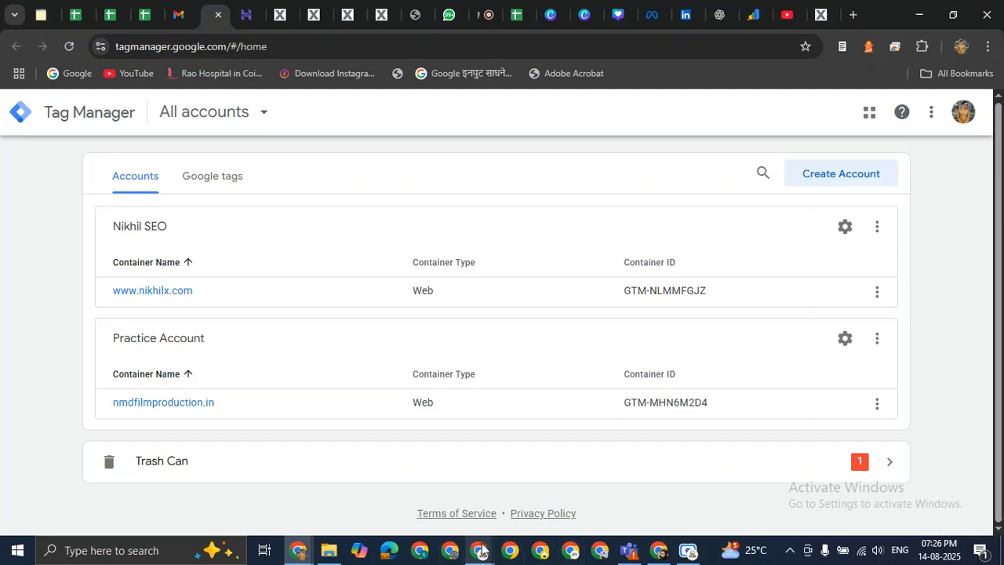
Open nmdfilmproduction.in Admin > User Management to confirm two Administrators with access, then switch windows.
mouse_move(479, 553)
click(442, 505)
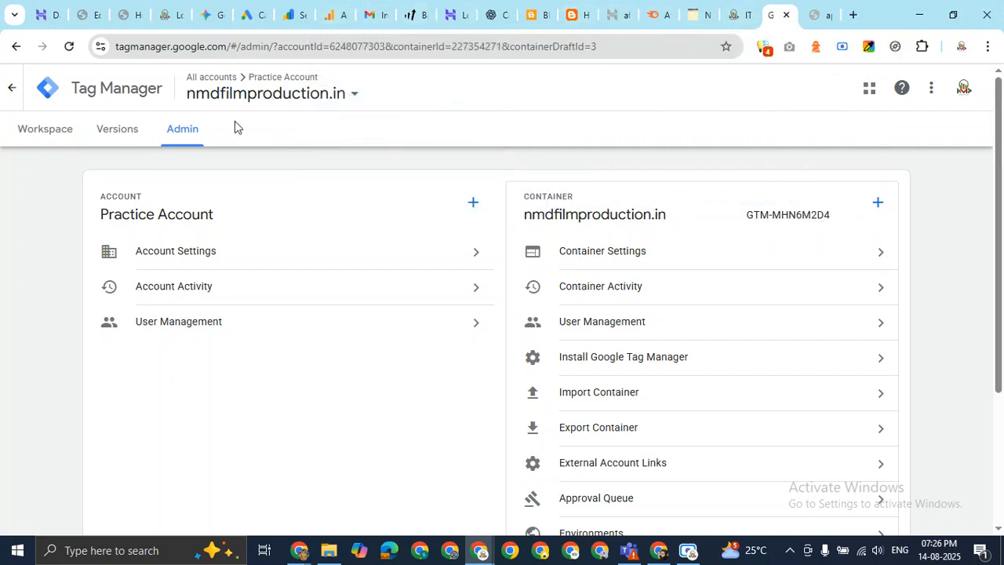
click(11, 95)
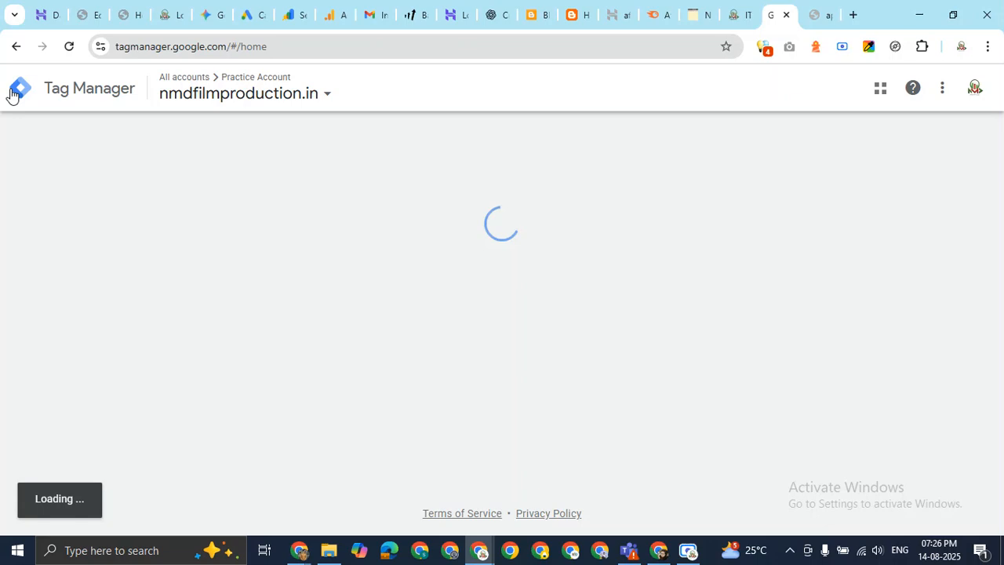
scroll(291, 340, down, 2)
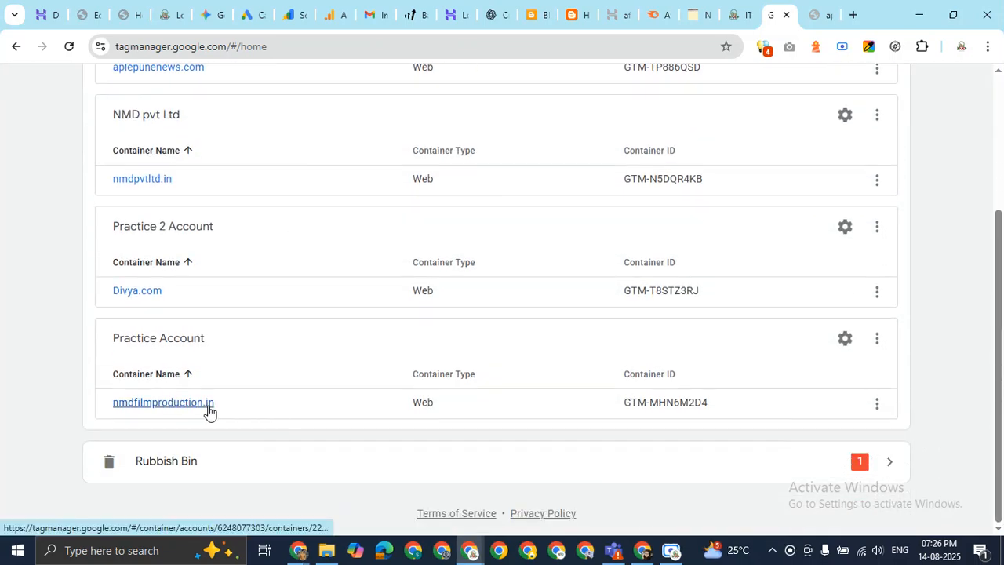
click(186, 408)
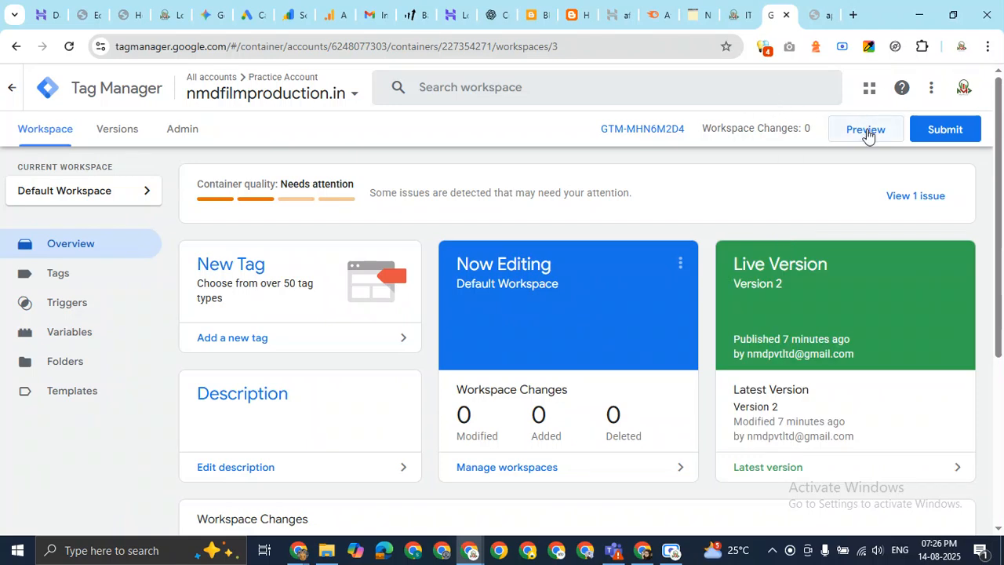
click(181, 135)
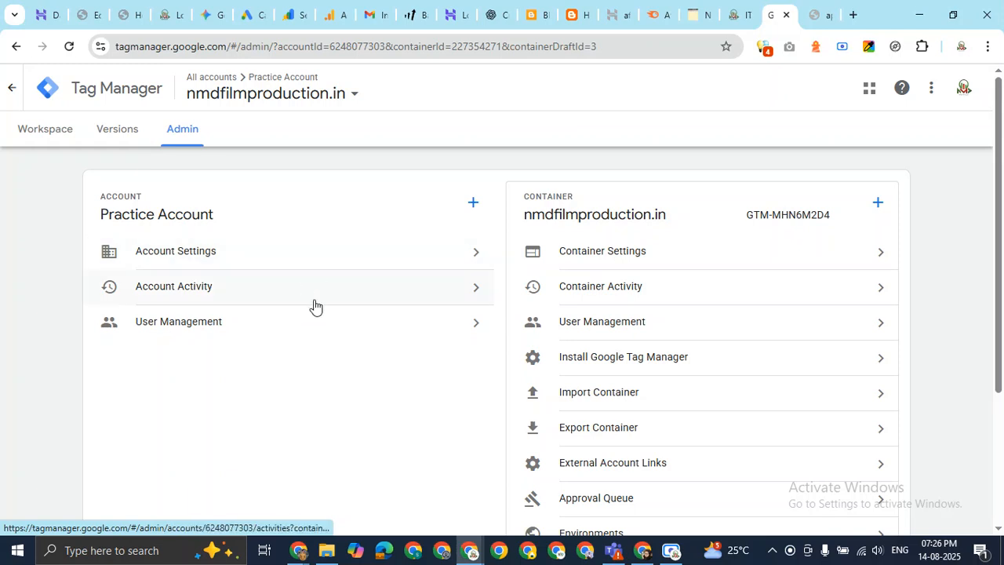
click(475, 326)
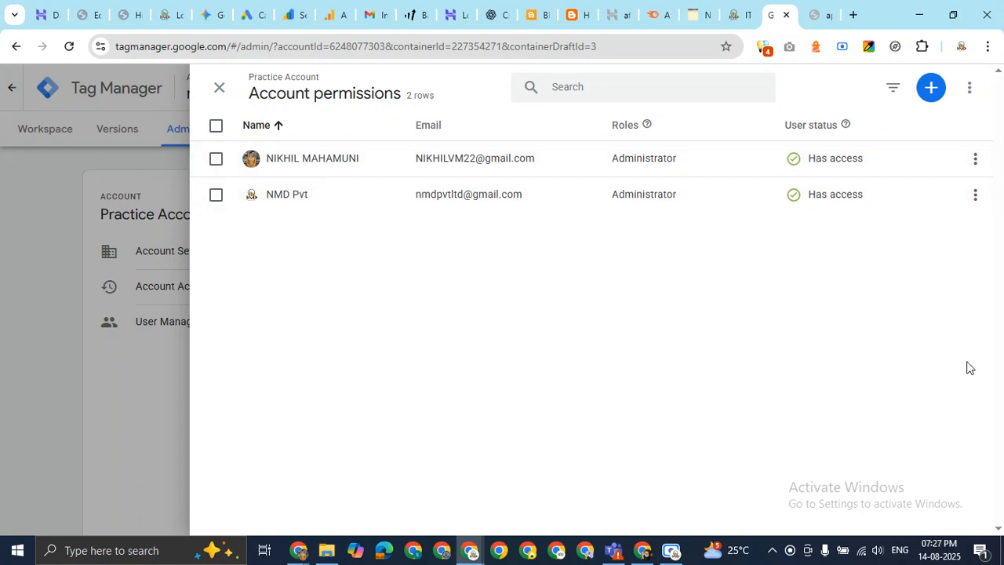
mouse_move(298, 549)
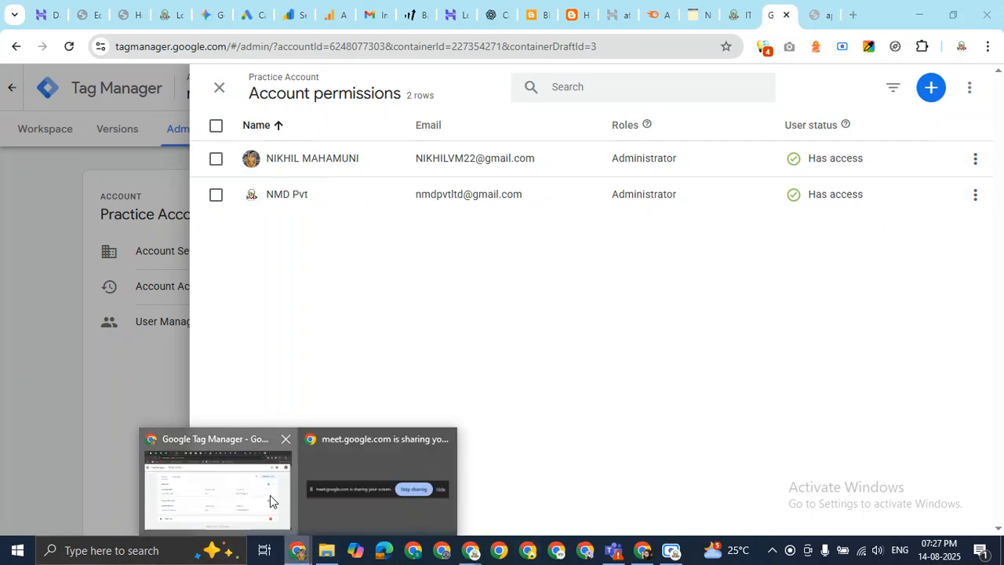
click(270, 495)
Check the Meet call and its in-call messages, then return to Tag Manager's All accounts.
click(481, 8)
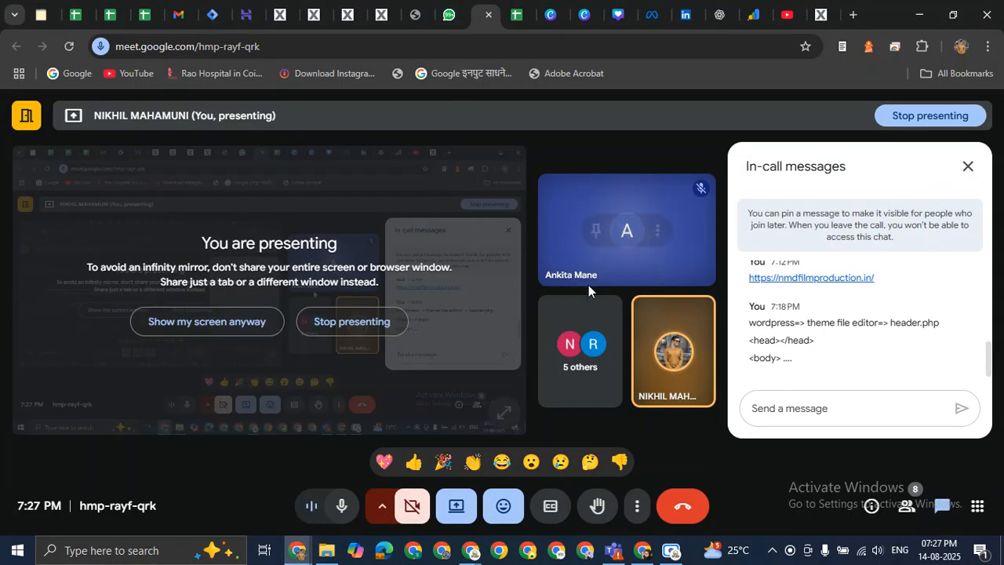
mouse_move(588, 284)
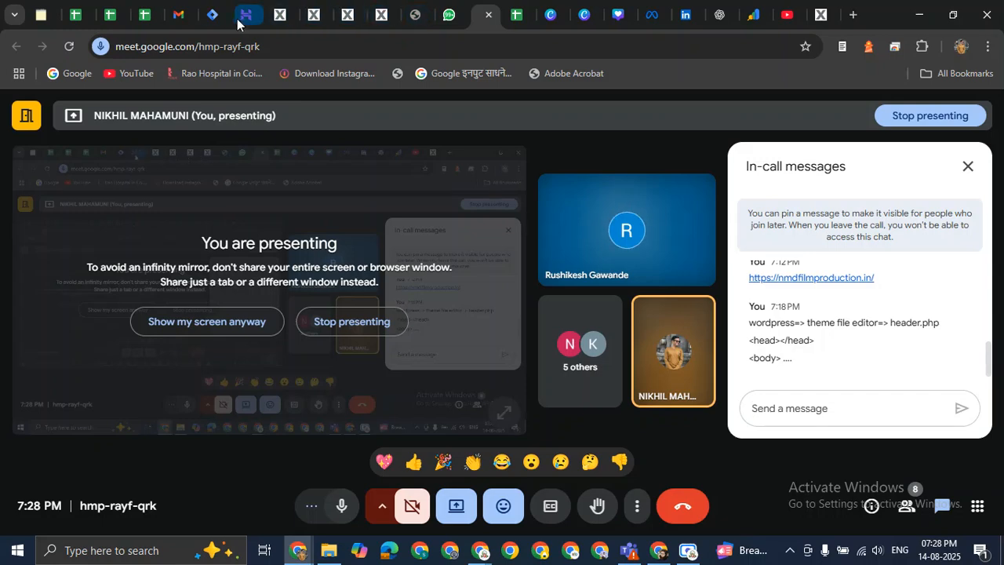
click(214, 13)
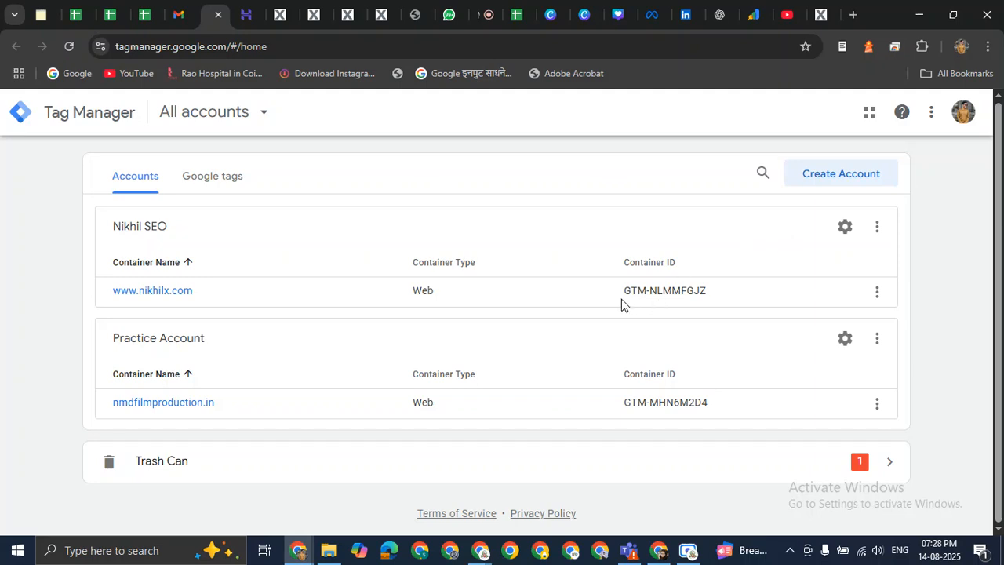
drag(620, 293, 713, 294)
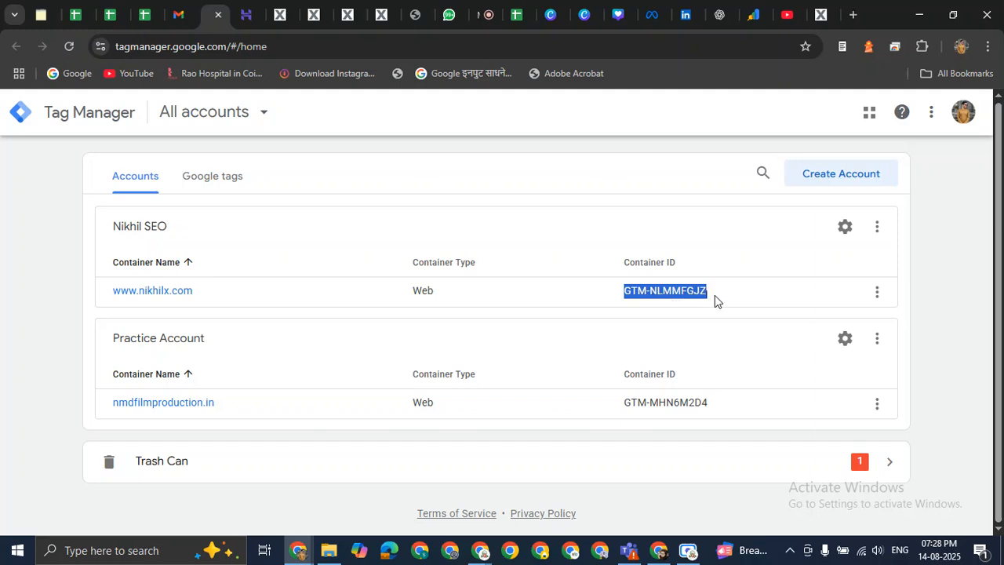
click(770, 292)
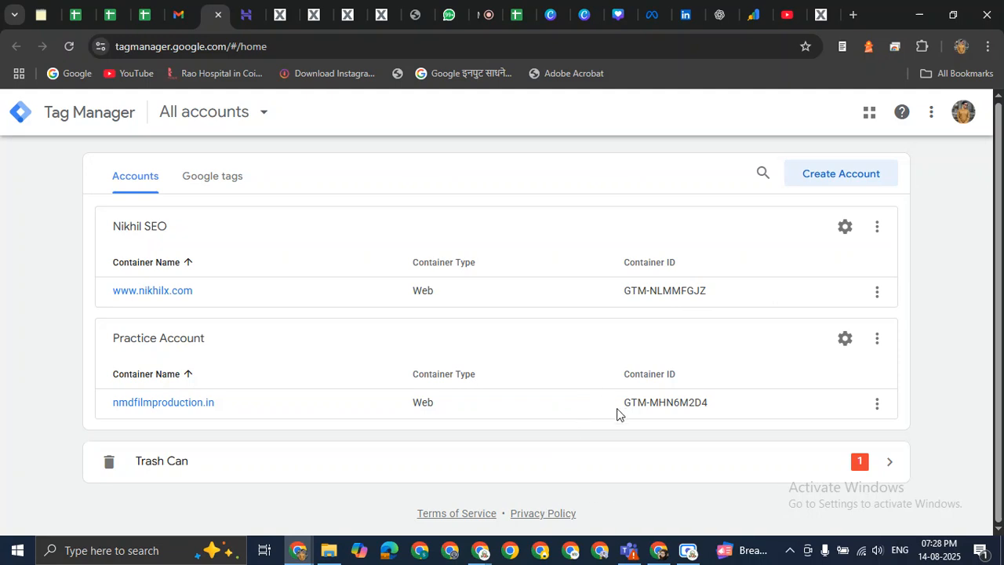
drag(619, 409, 729, 409)
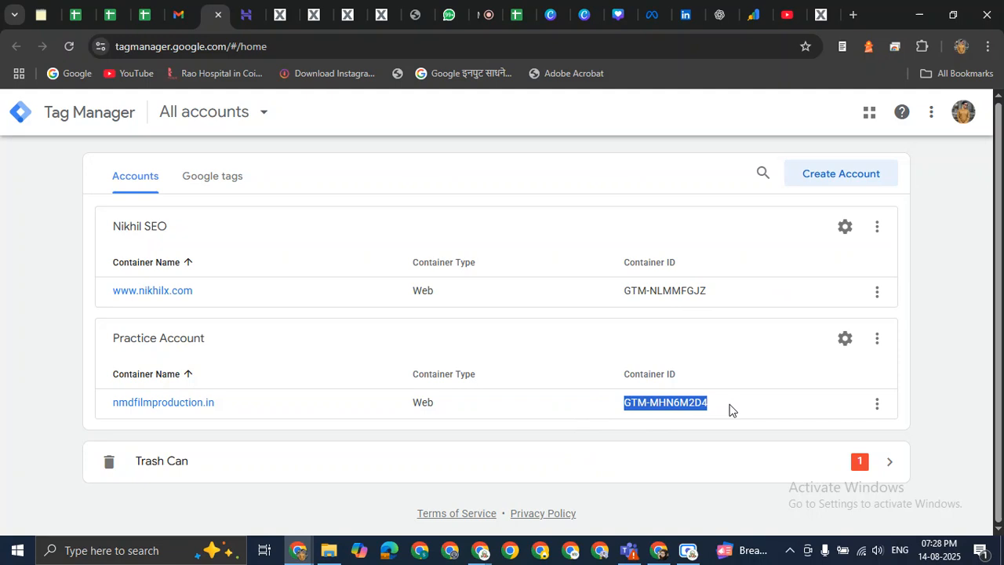
click(730, 409)
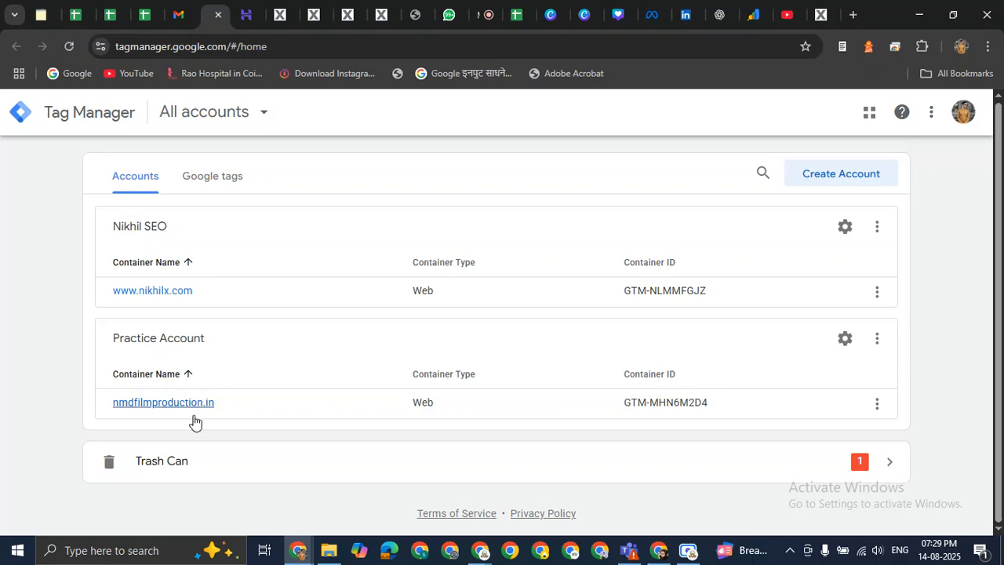
Check the Meet call, then return to the Tag Manager window showing account permissions.
click(480, 13)
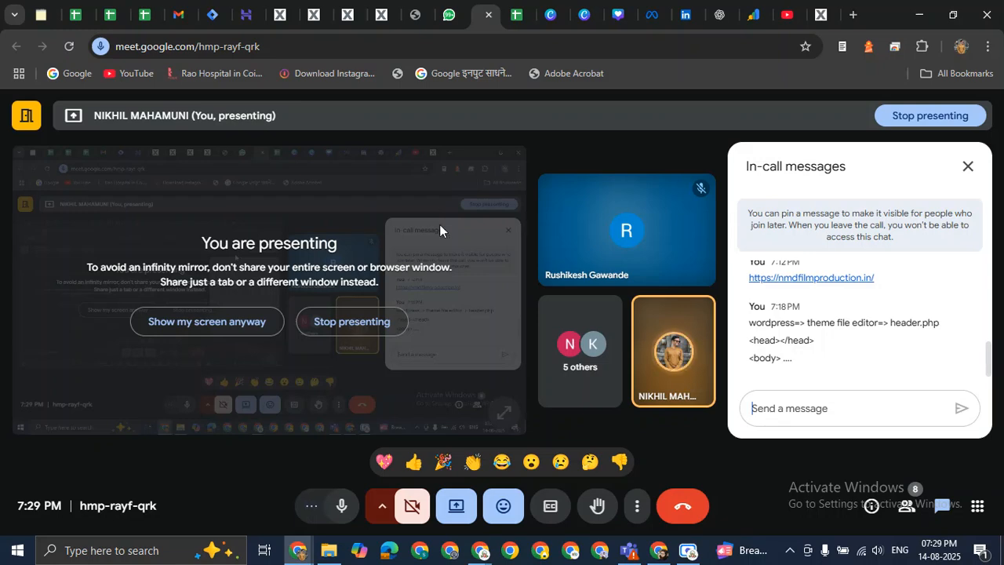
mouse_move(480, 550)
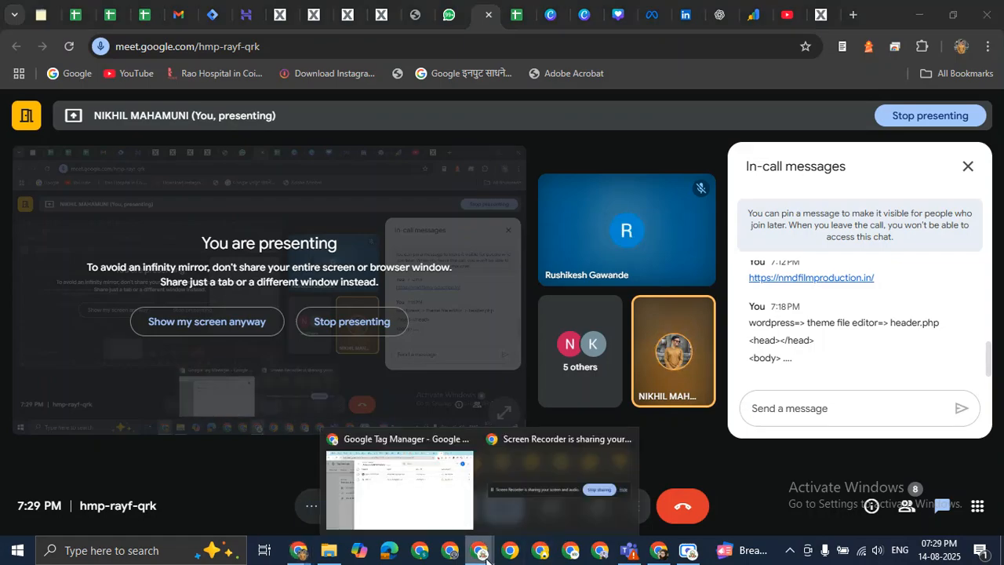
click(433, 491)
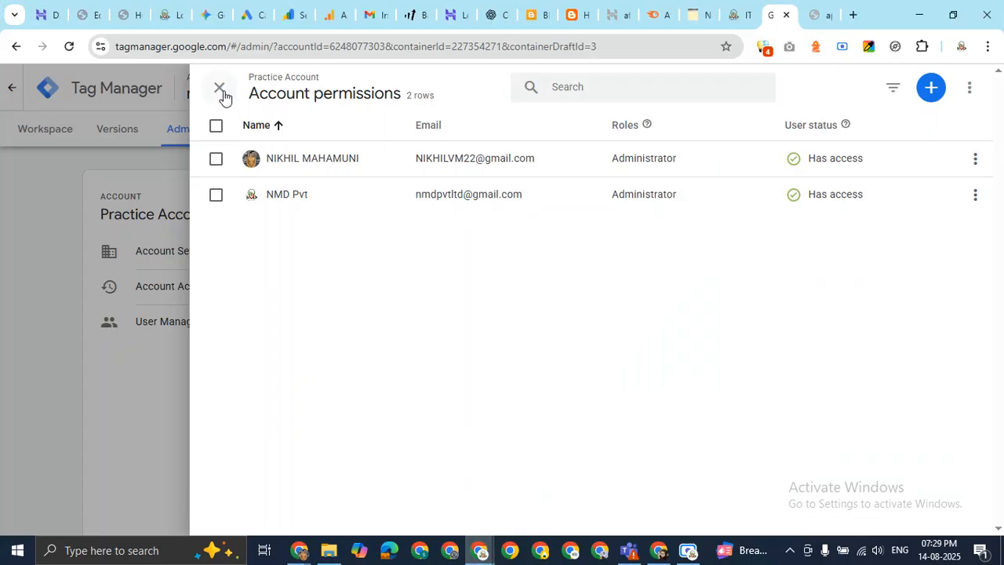
Close Account permissions and open Container Settings for the nmdfilmproduction.in container.
click(219, 88)
scroll(531, 358, down, 2)
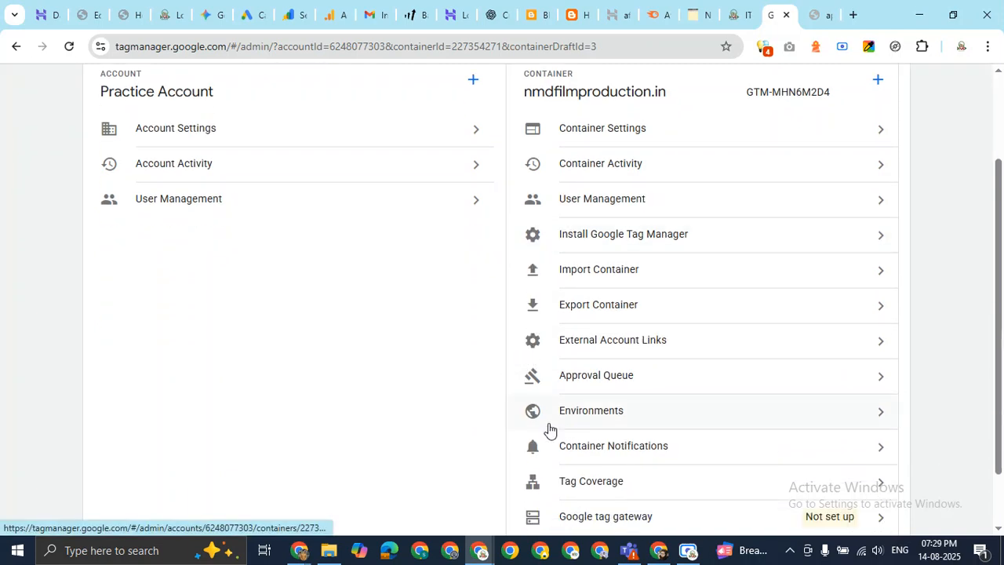
scroll(287, 368, up, 2)
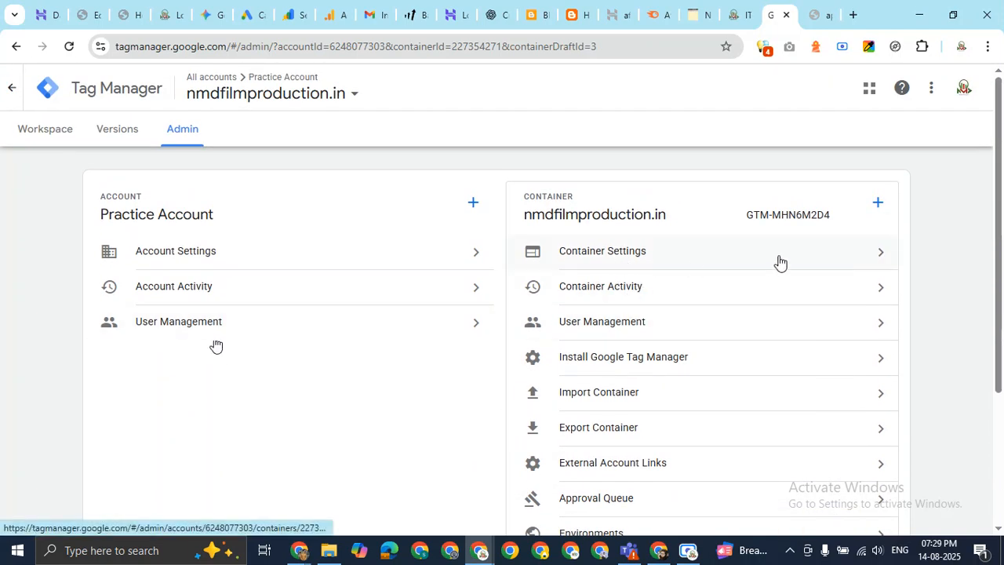
click(868, 261)
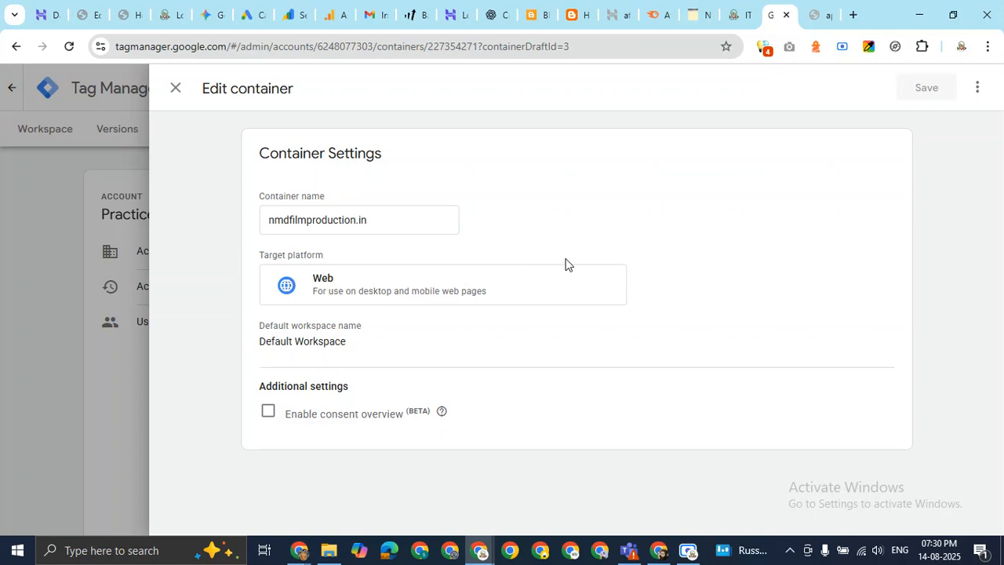
drag(266, 385, 427, 421)
click(538, 396)
mouse_move(436, 423)
click(177, 90)
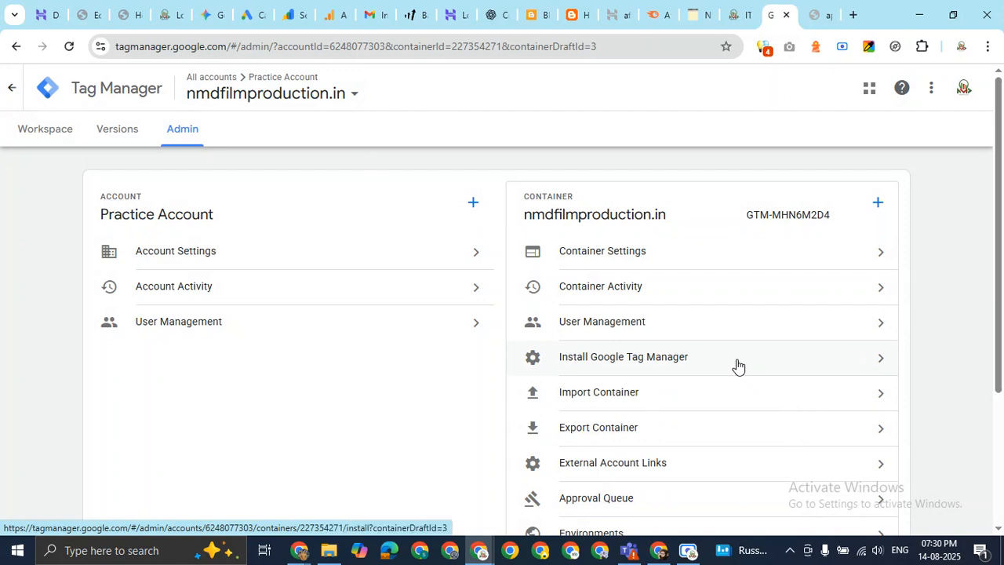
scroll(737, 364, down, 3)
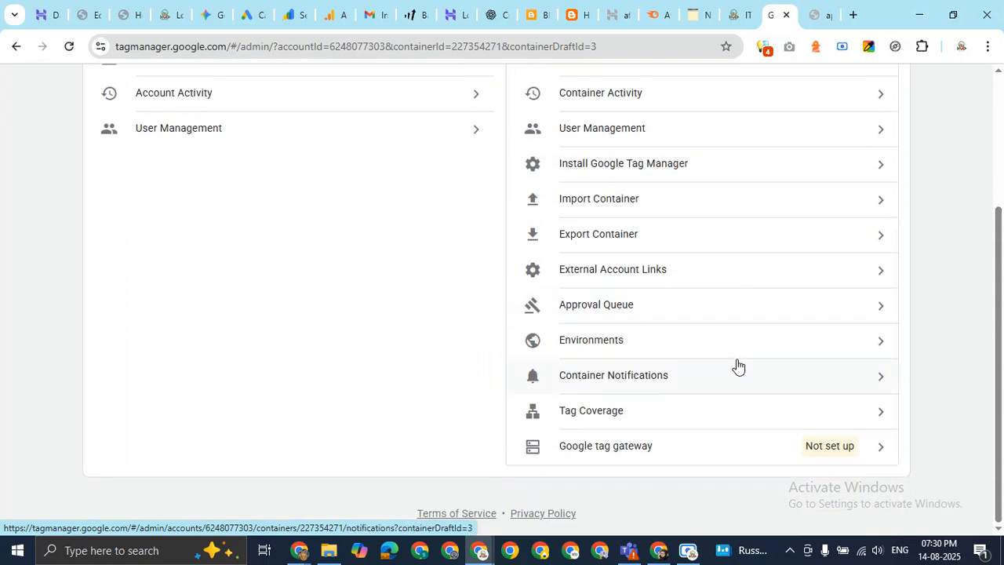
scroll(631, 459, up, 3)
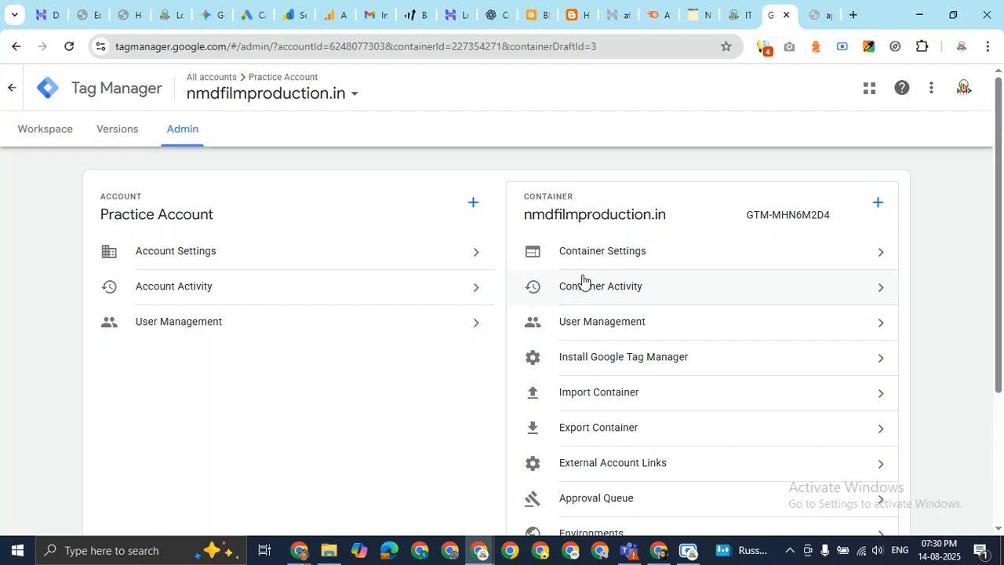
click(676, 263)
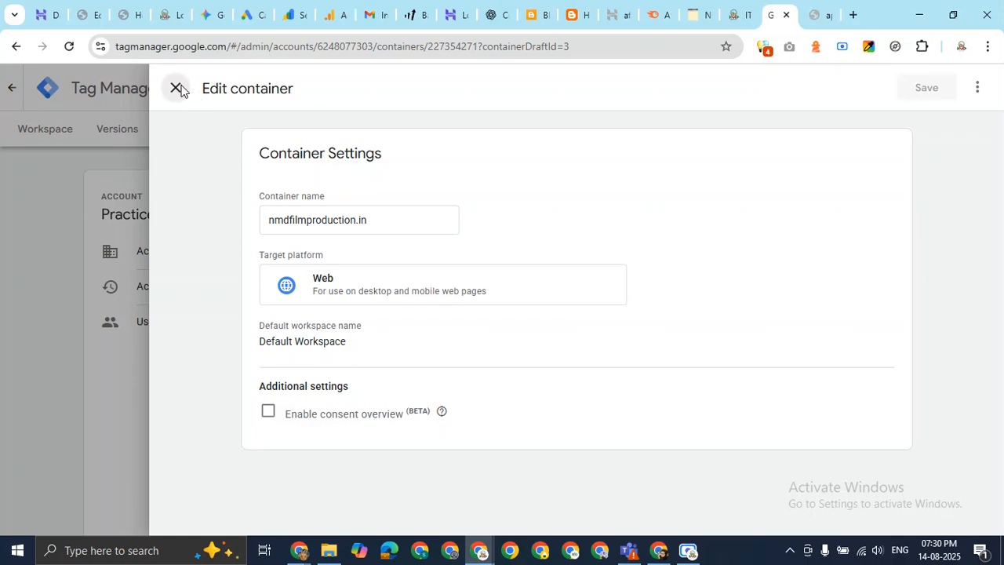
click(175, 87)
click(697, 301)
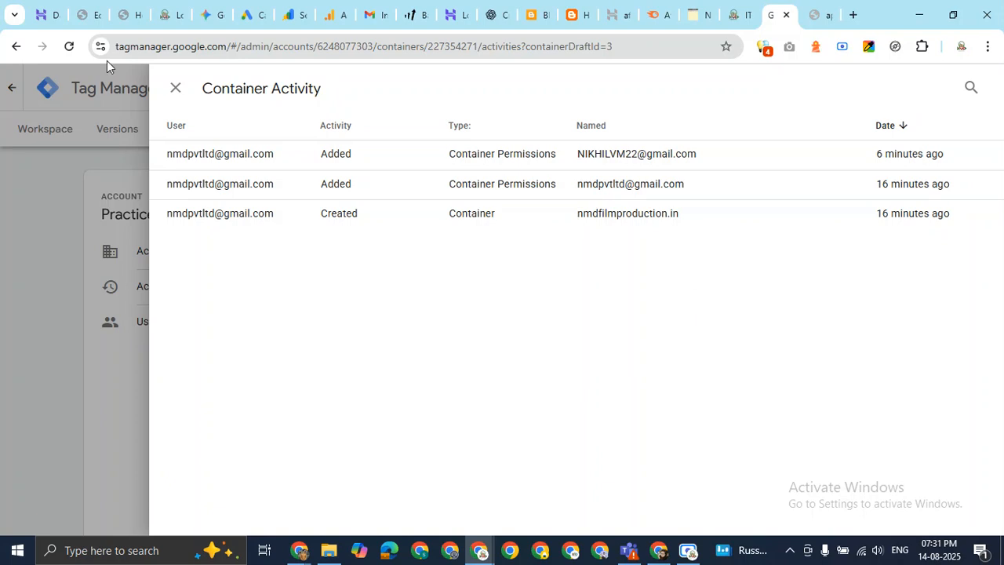
Close the Container Activity history to return to the Admin page.
click(173, 90)
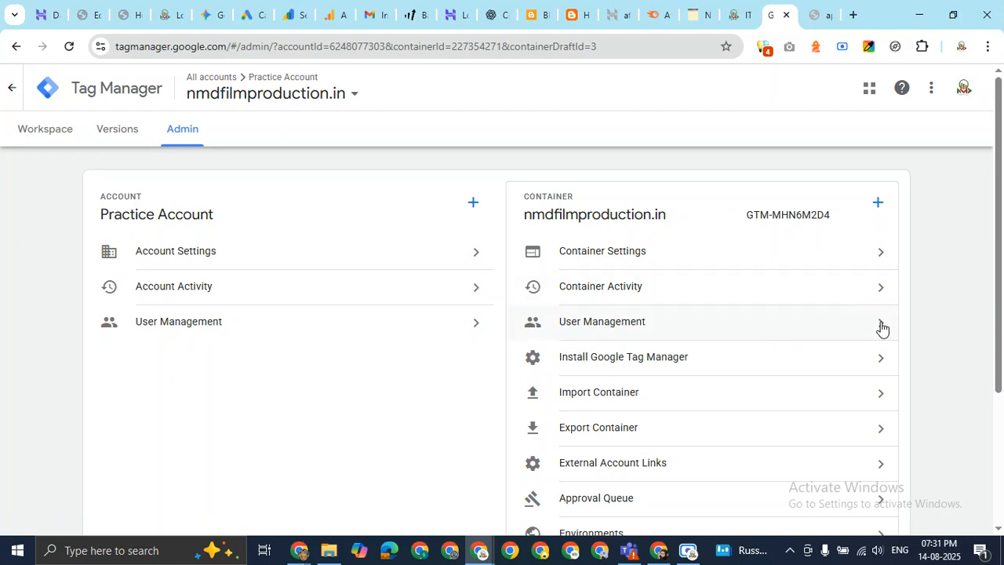
Open User Management for the nmdfilmproduction.in container.
scroll(516, 305, down, 2)
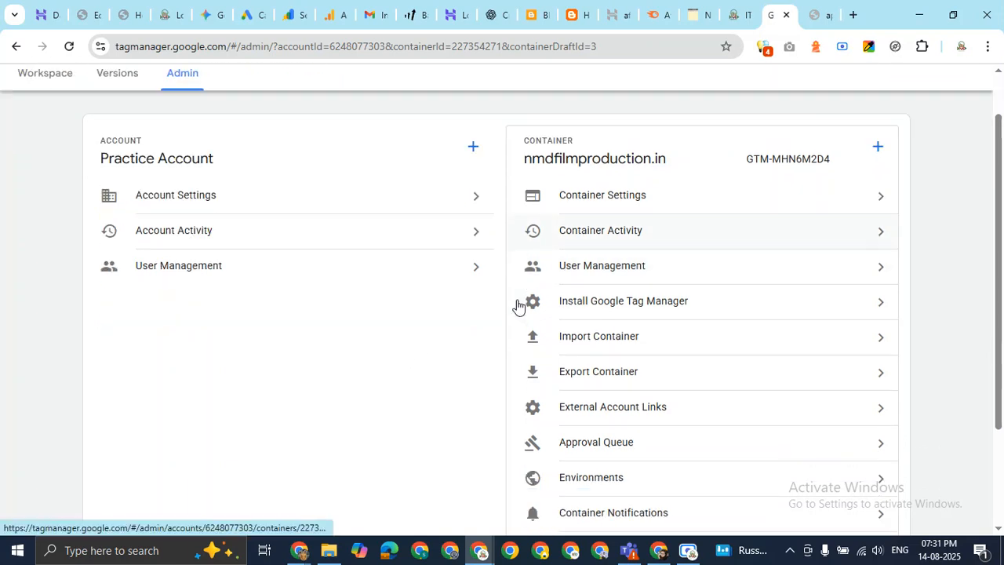
scroll(522, 307, up, 2)
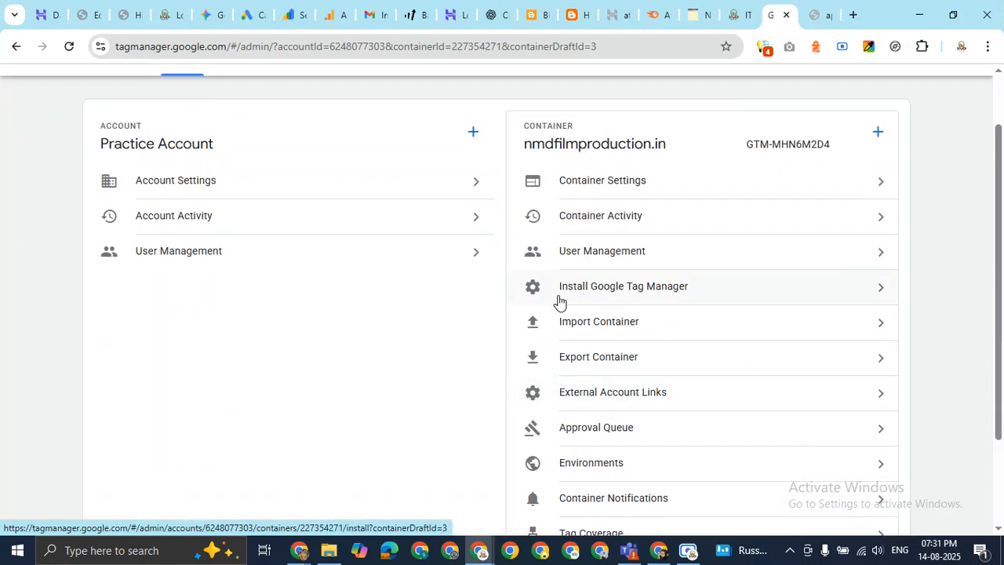
click(686, 302)
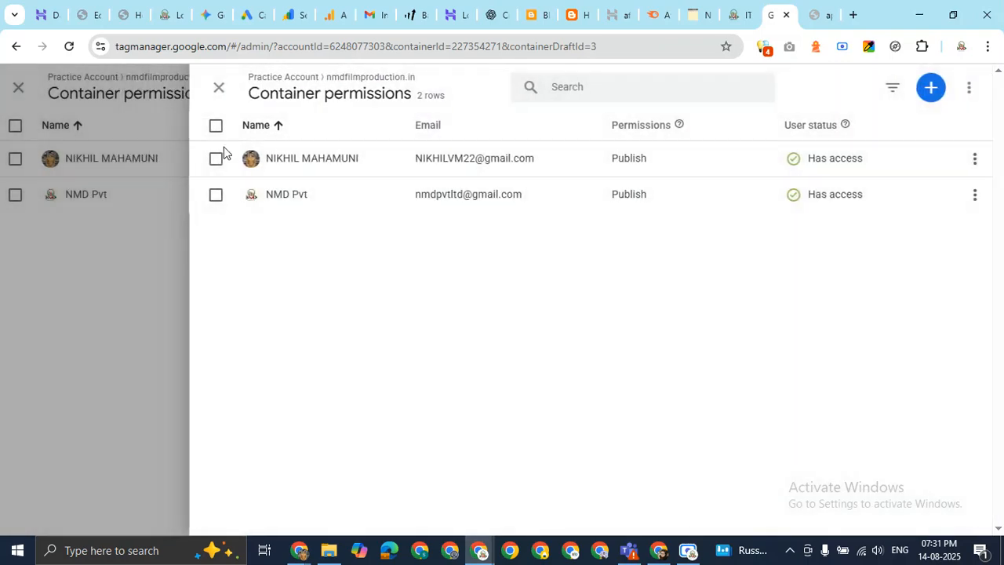
Close both permission panels and review the GTM-MHN6M2D4 head and body install snippets.
click(219, 91)
click(220, 91)
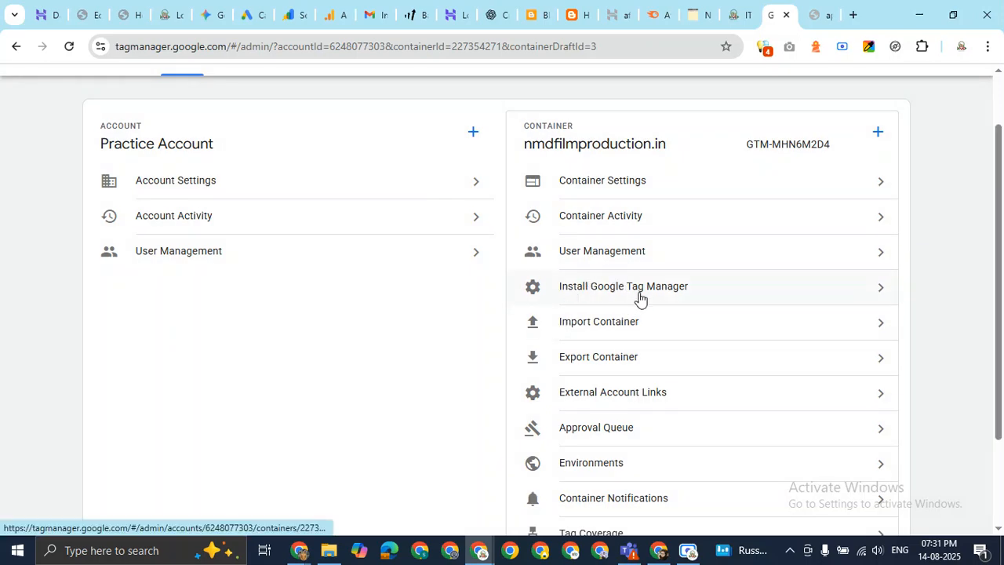
click(708, 295)
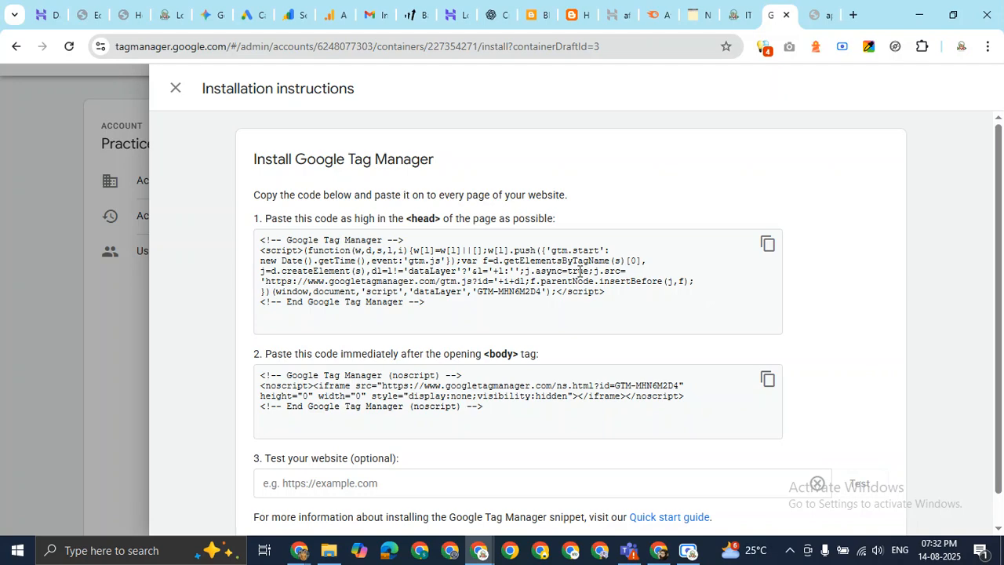
scroll(510, 387, down, 1)
scroll(193, 156, up, 1)
click(181, 88)
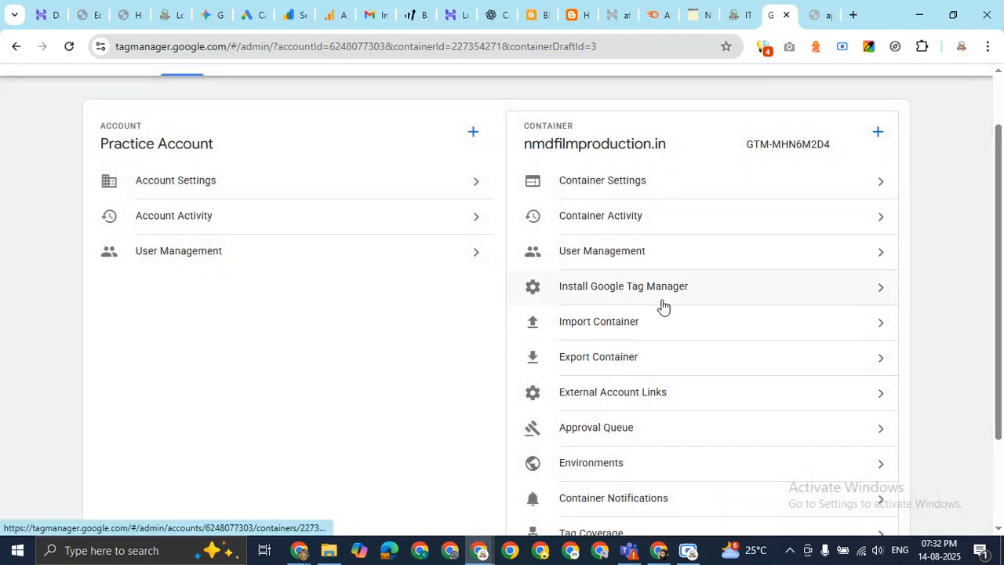
Open the nmdfilmproduction.in Container Activity log, then close it again.
scroll(1002, 212, up, 2)
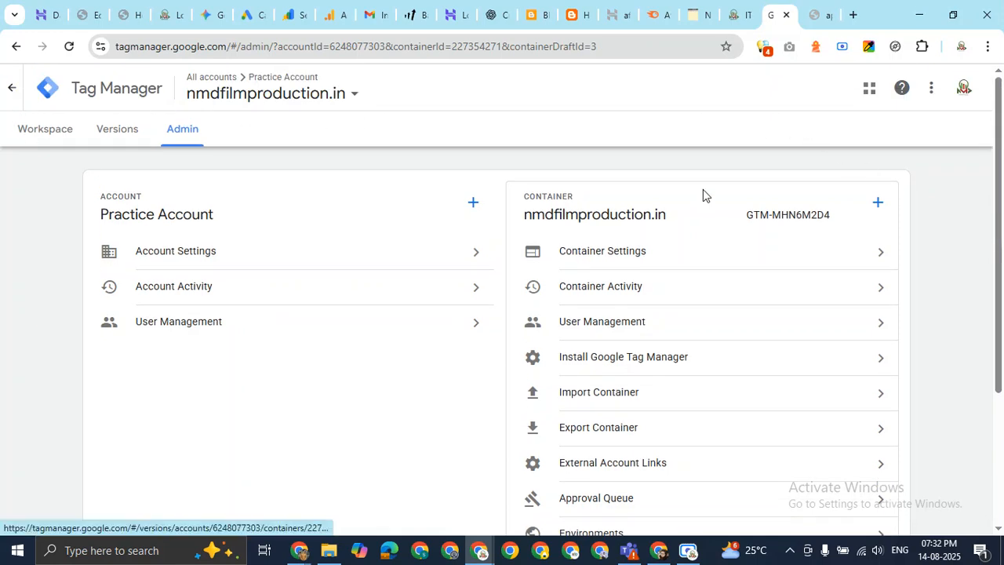
scroll(667, 275, down, 2)
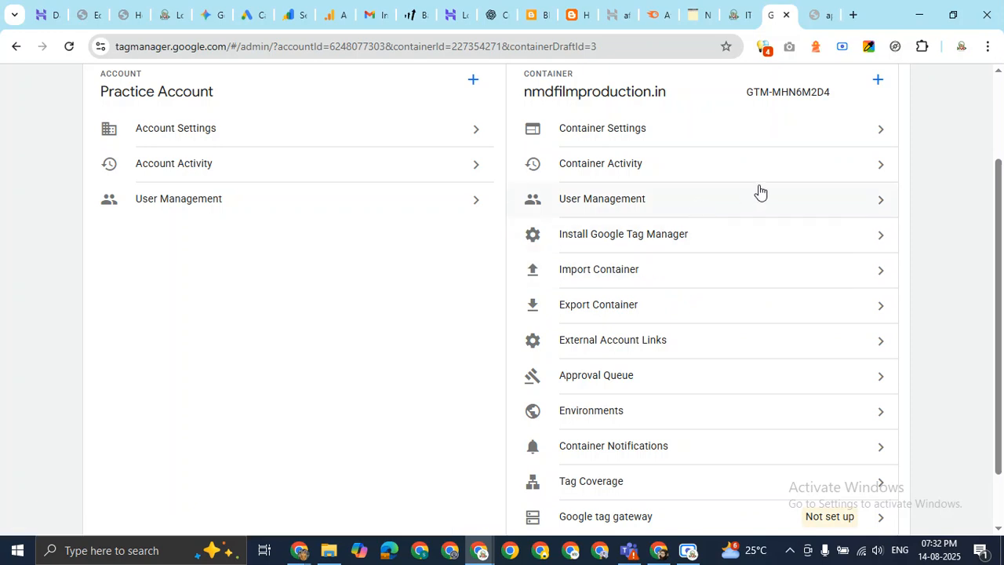
click(875, 170)
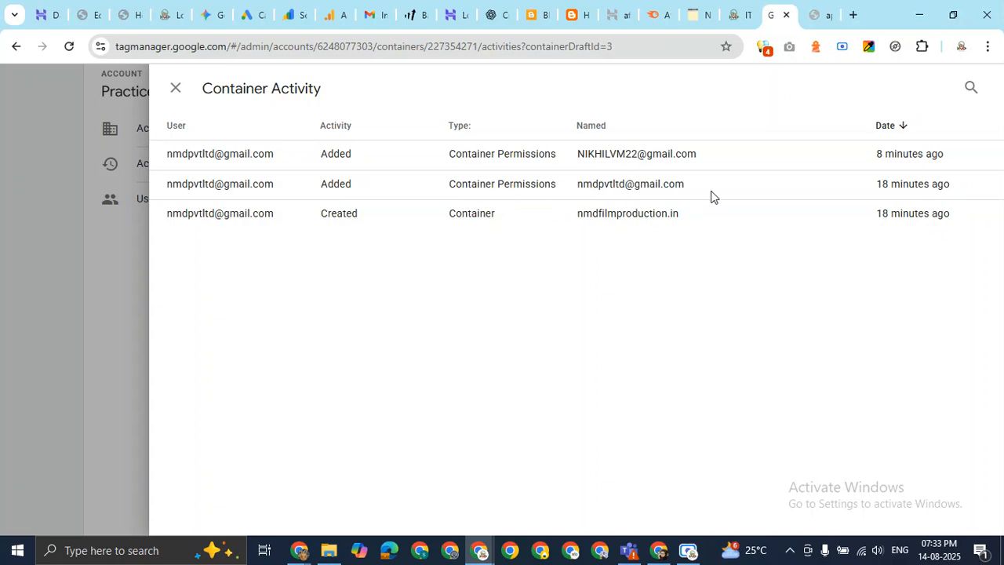
click(178, 100)
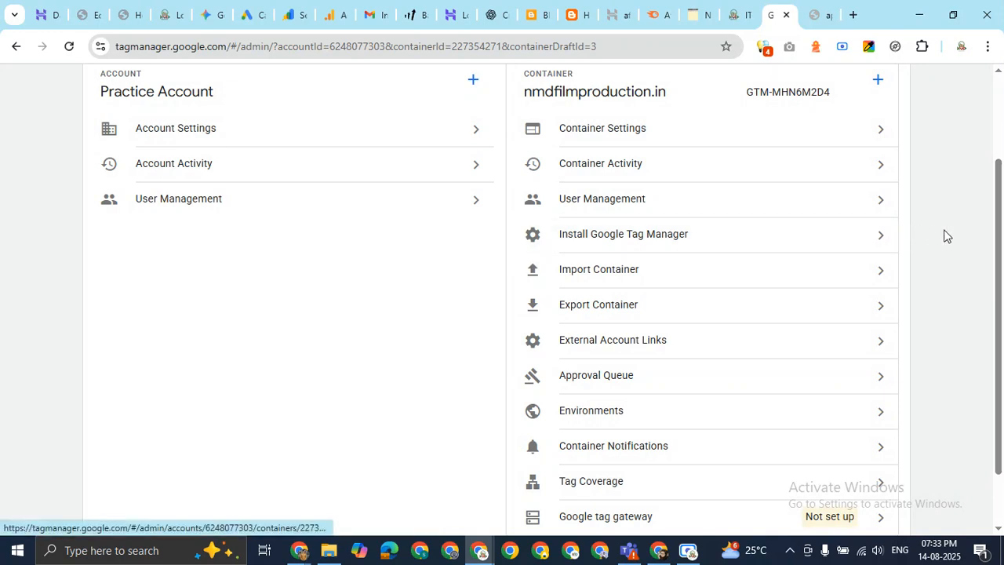
click(773, 274)
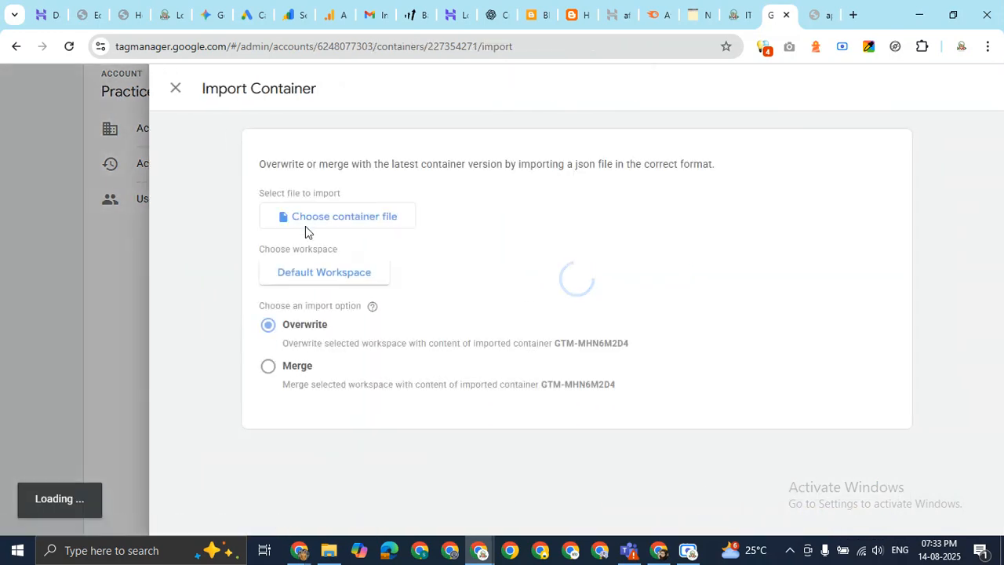
click(176, 88)
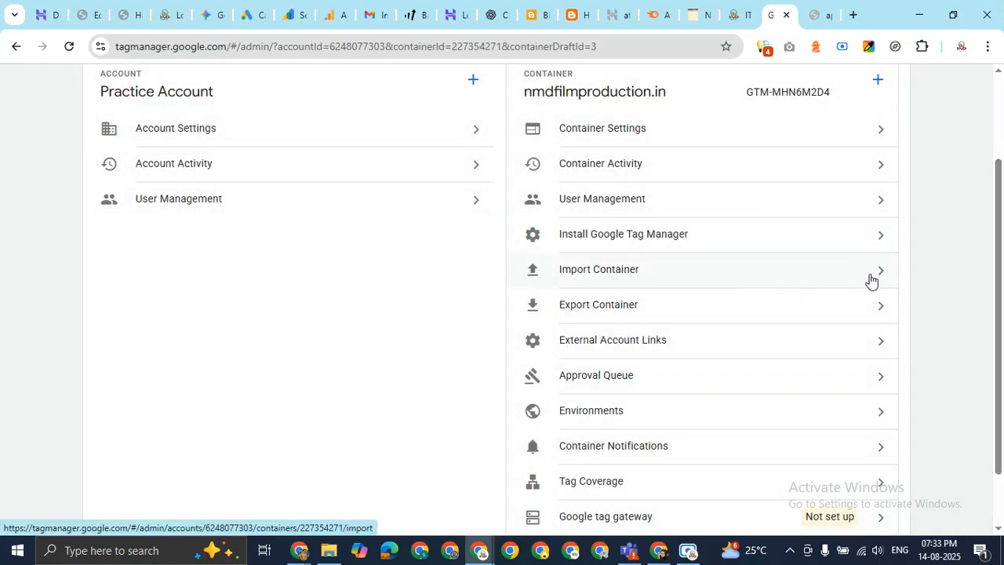
click(870, 280)
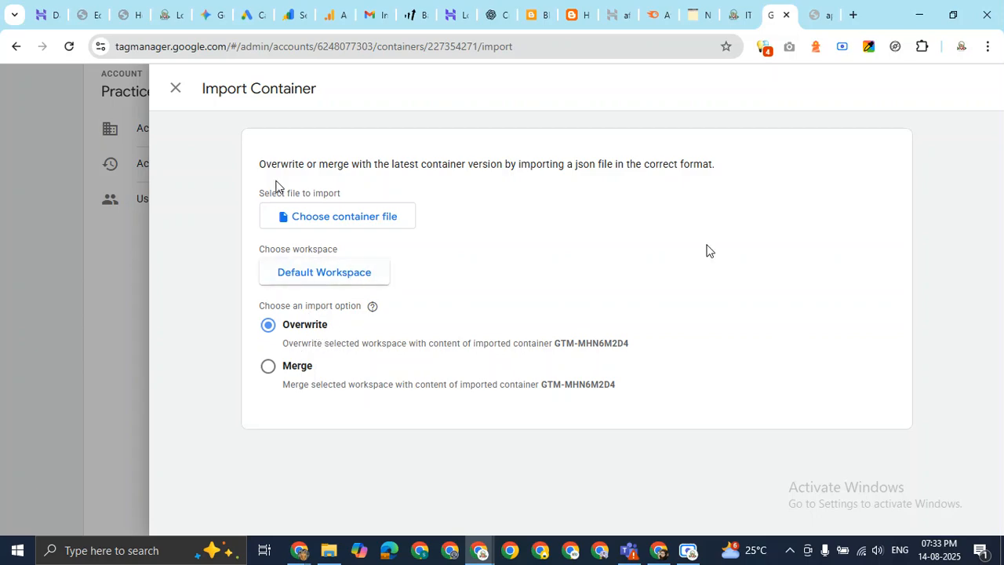
click(176, 89)
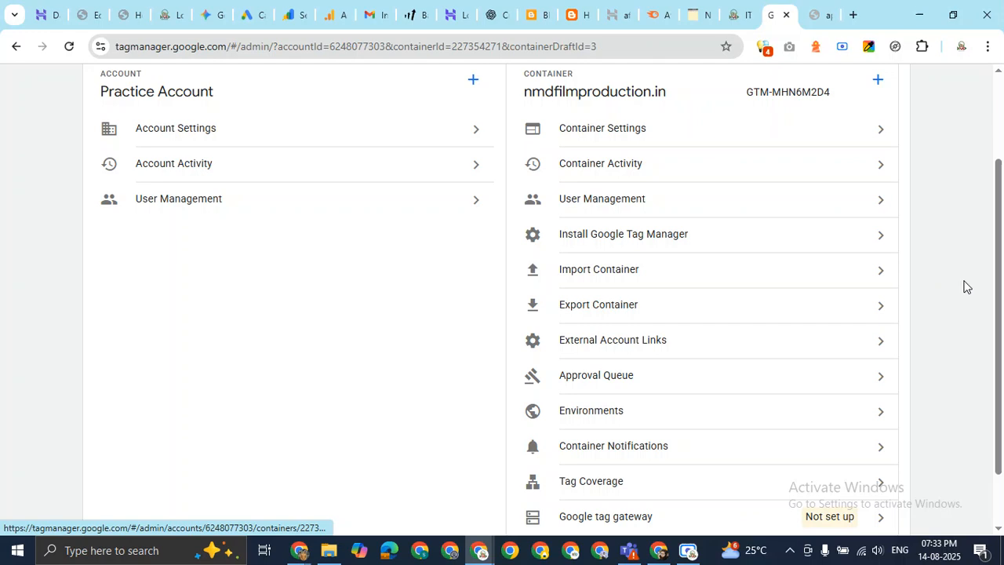
click(794, 314)
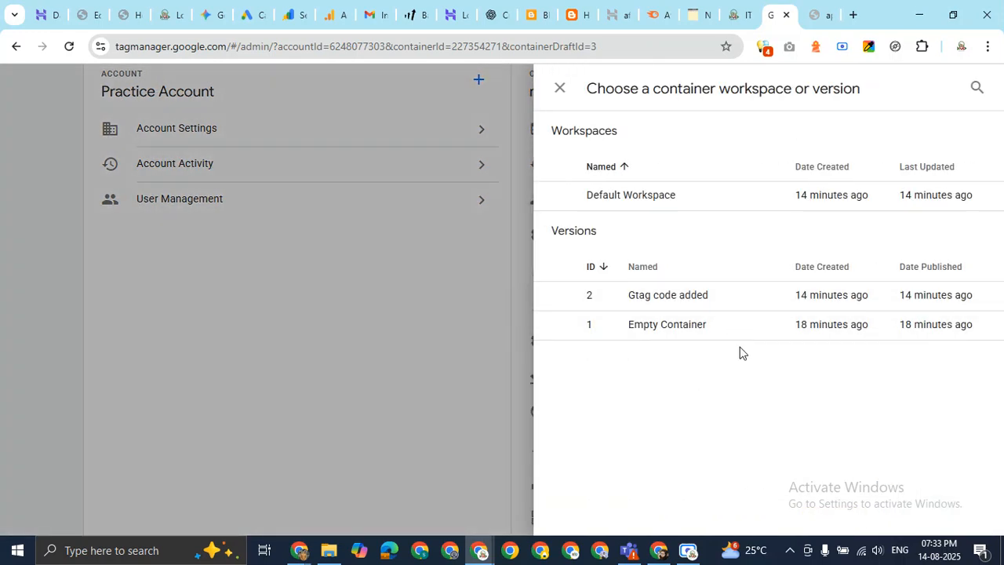
click(560, 90)
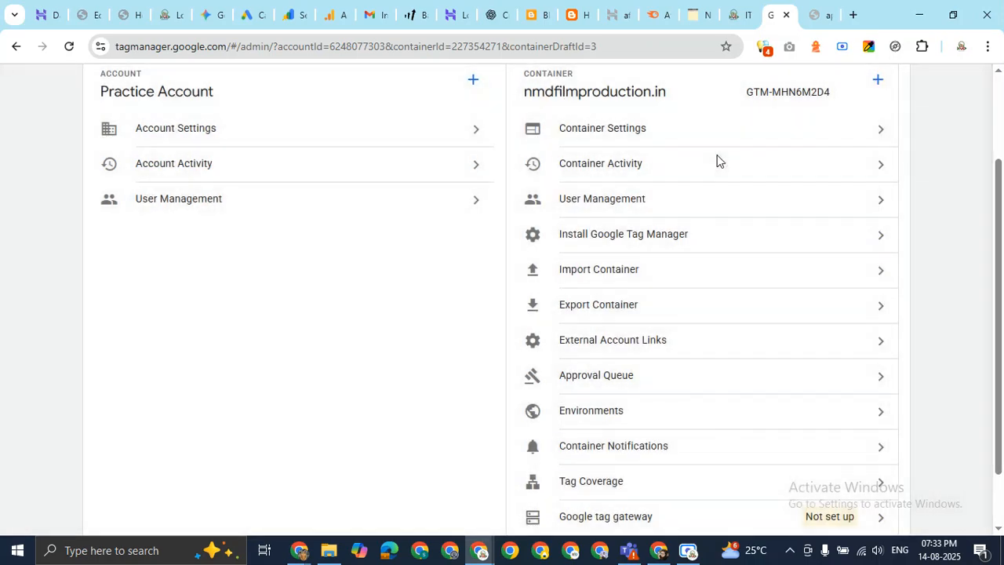
click(694, 348)
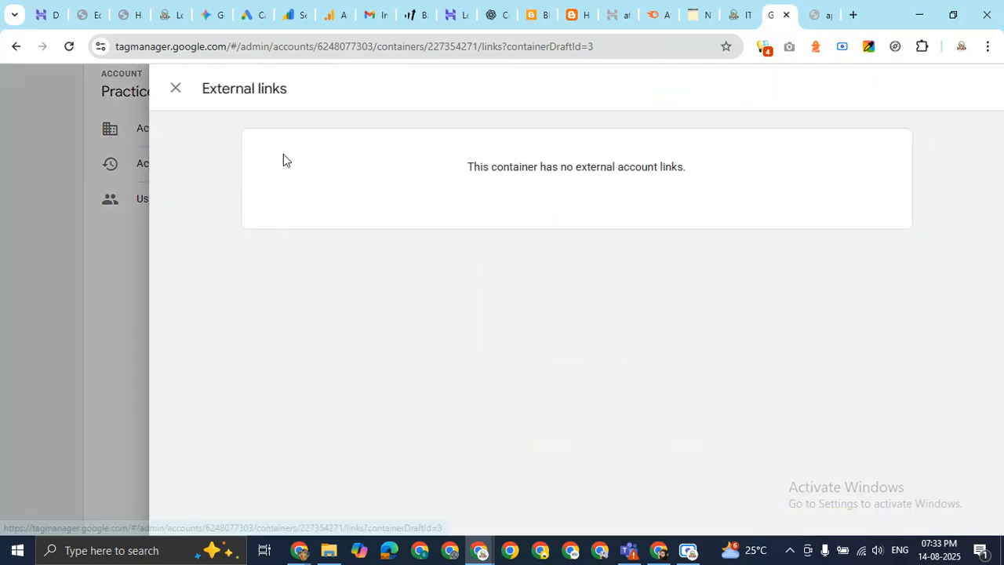
click(187, 91)
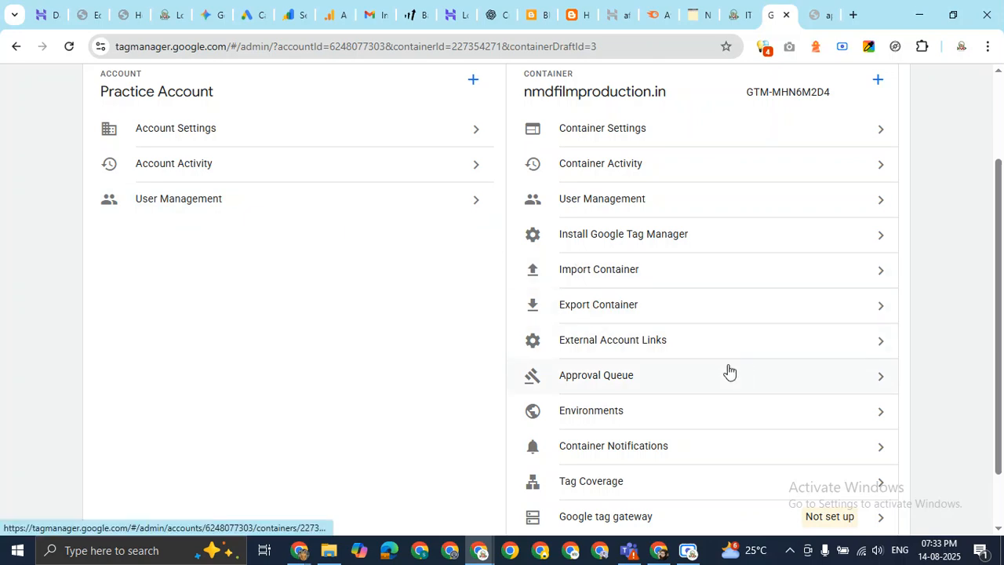
click(686, 389)
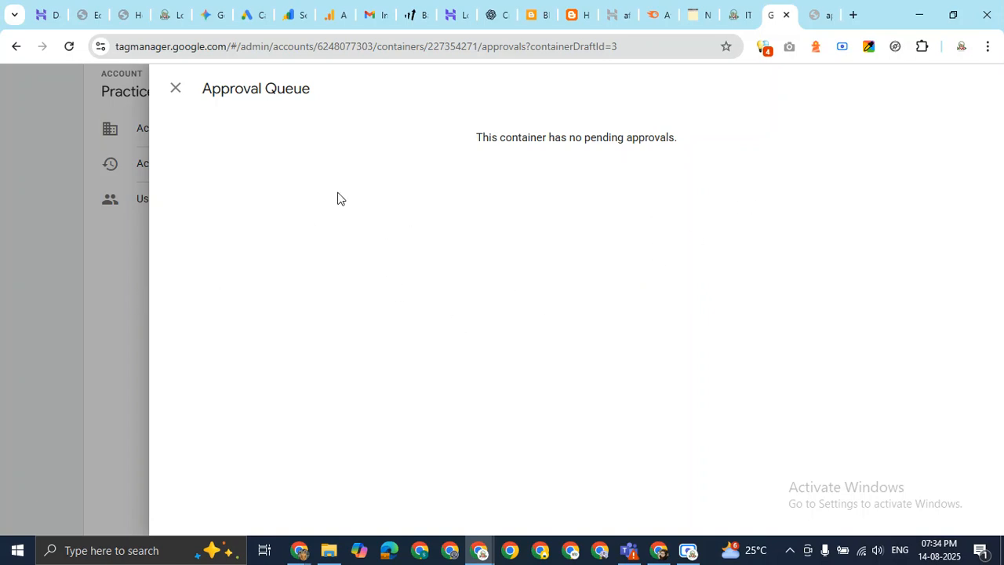
click(175, 93)
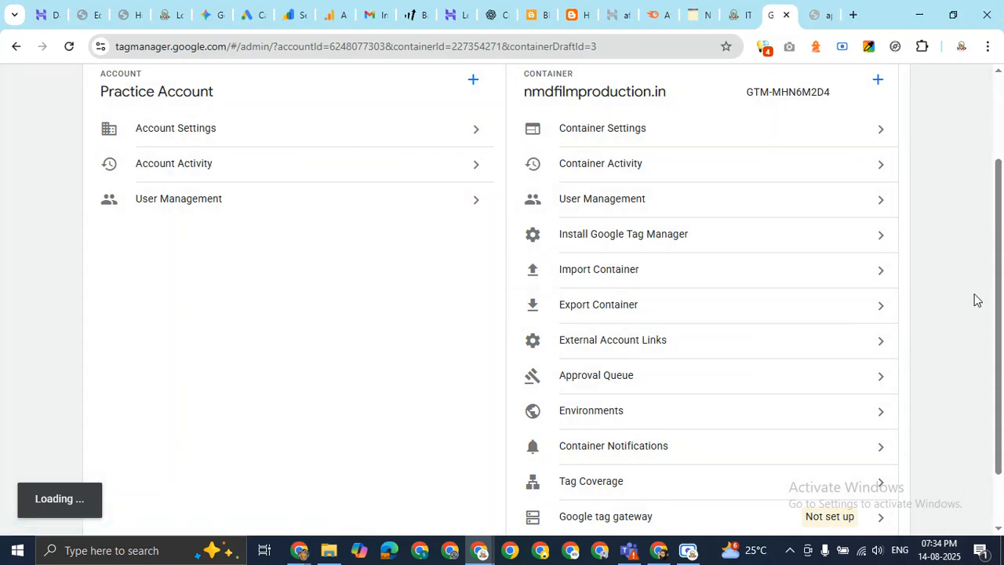
scroll(919, 320, down, 2)
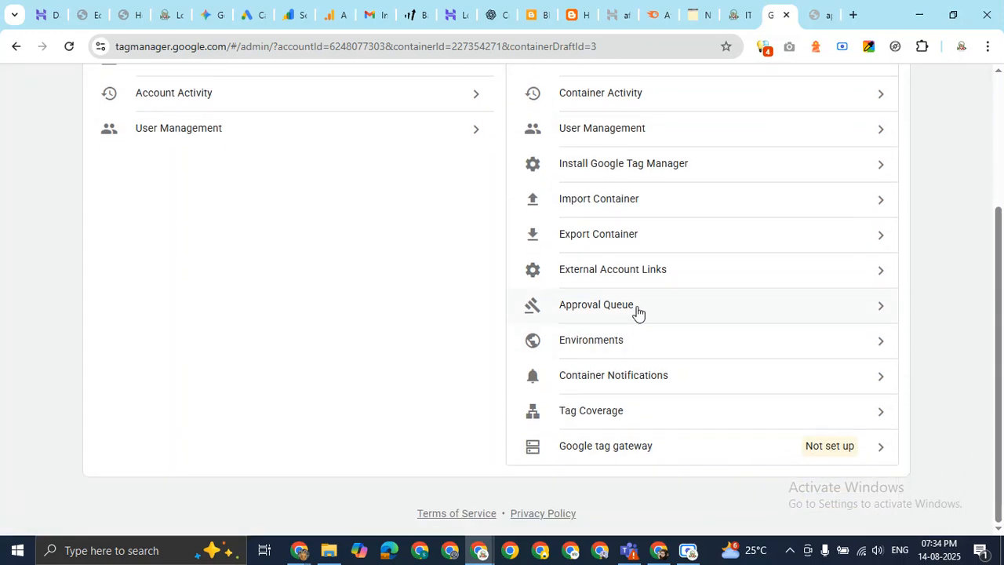
click(665, 352)
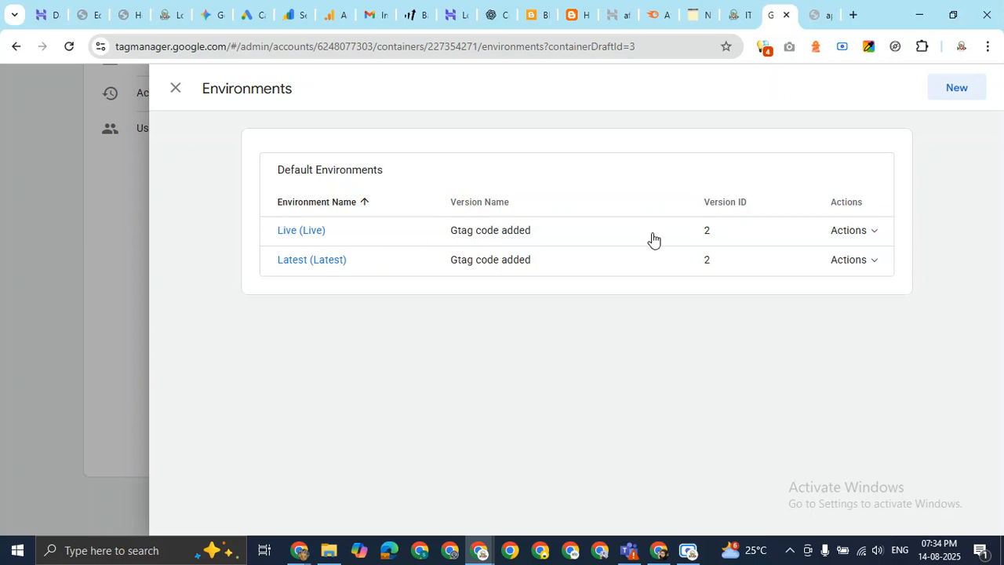
click(177, 89)
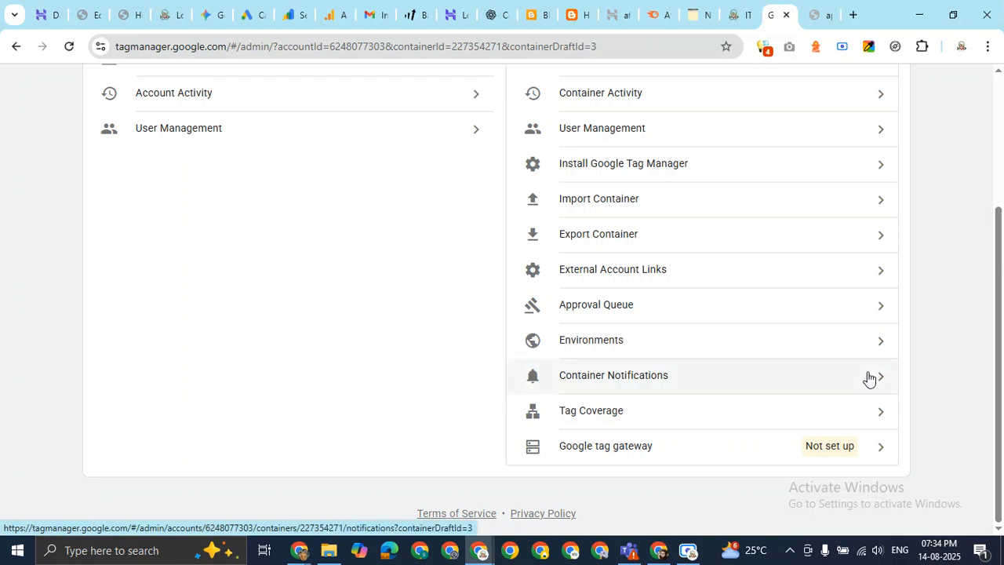
click(869, 377)
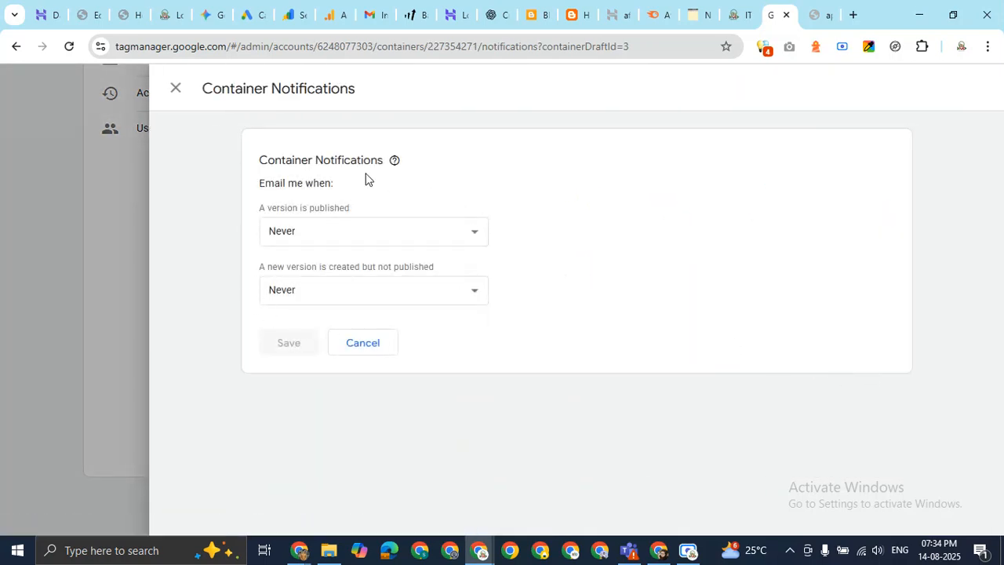
click(436, 240)
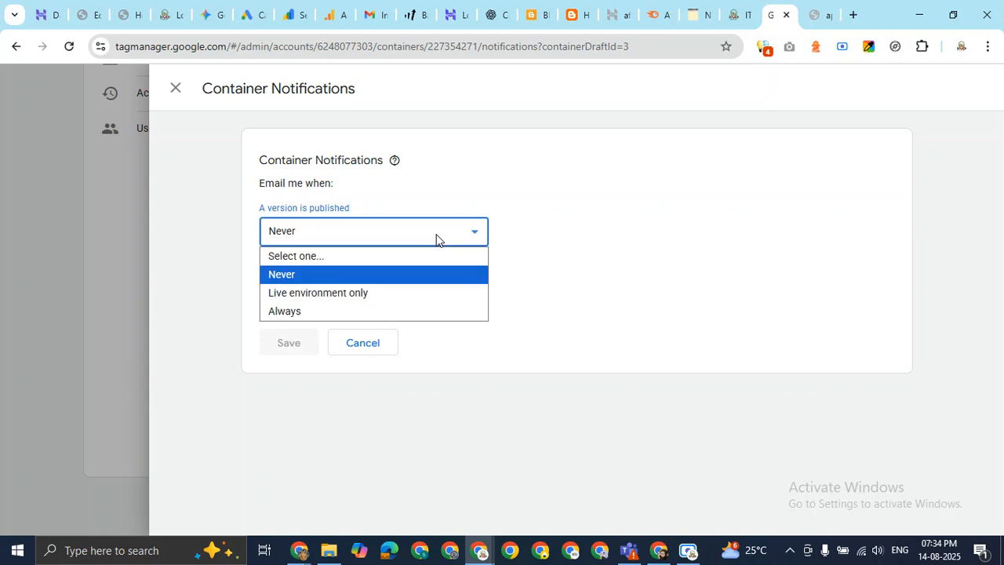
click(437, 240)
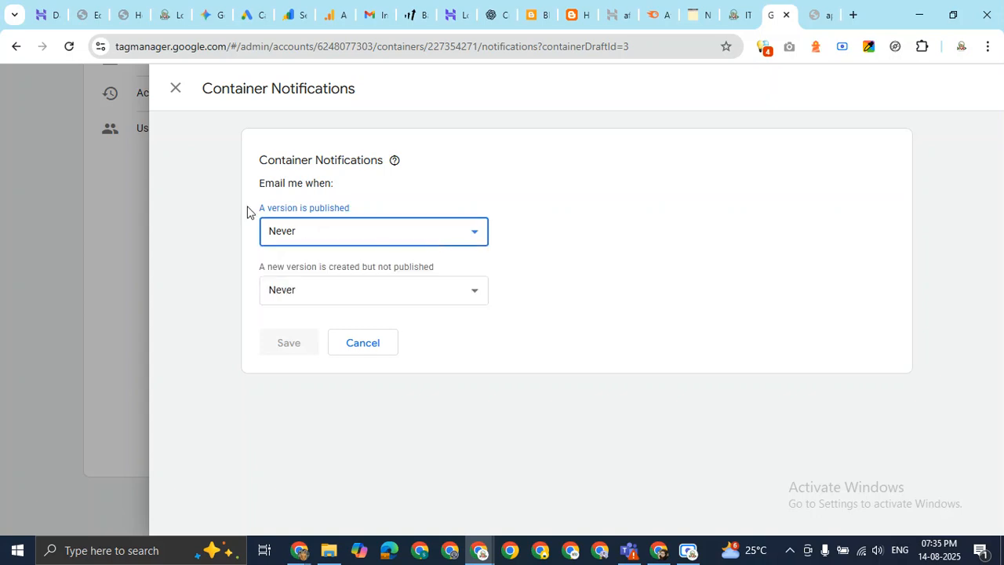
click(325, 301)
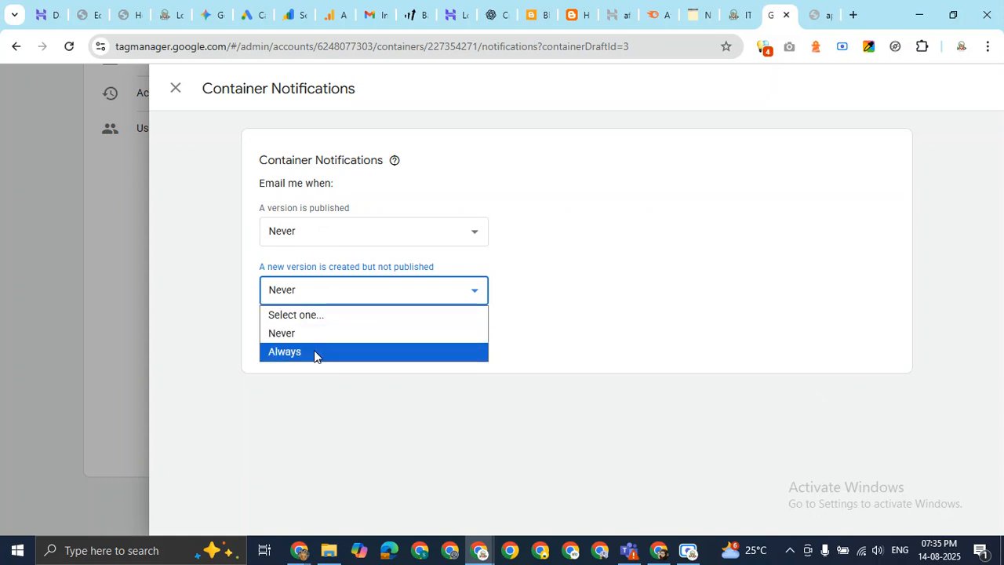
click(320, 439)
click(173, 87)
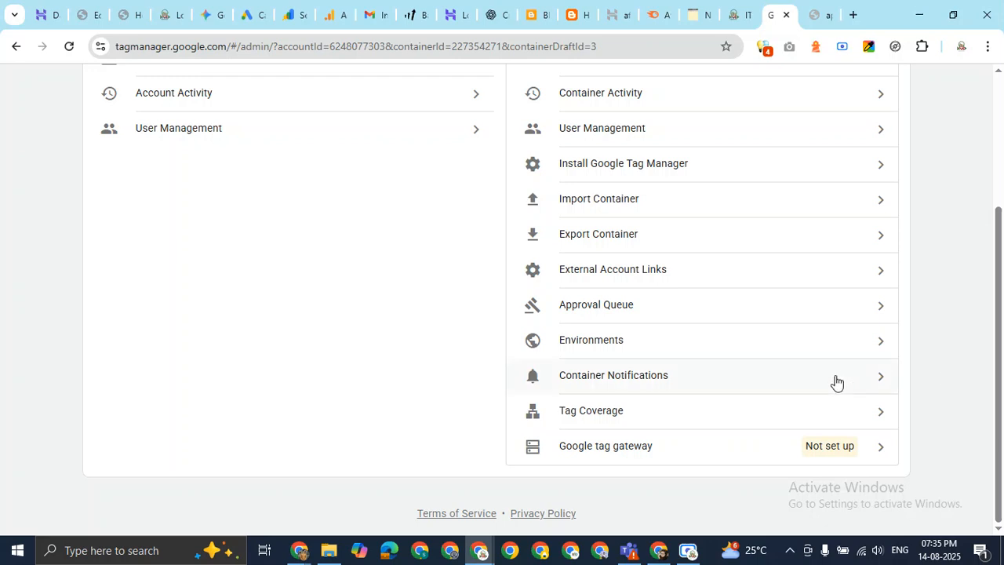
click(701, 425)
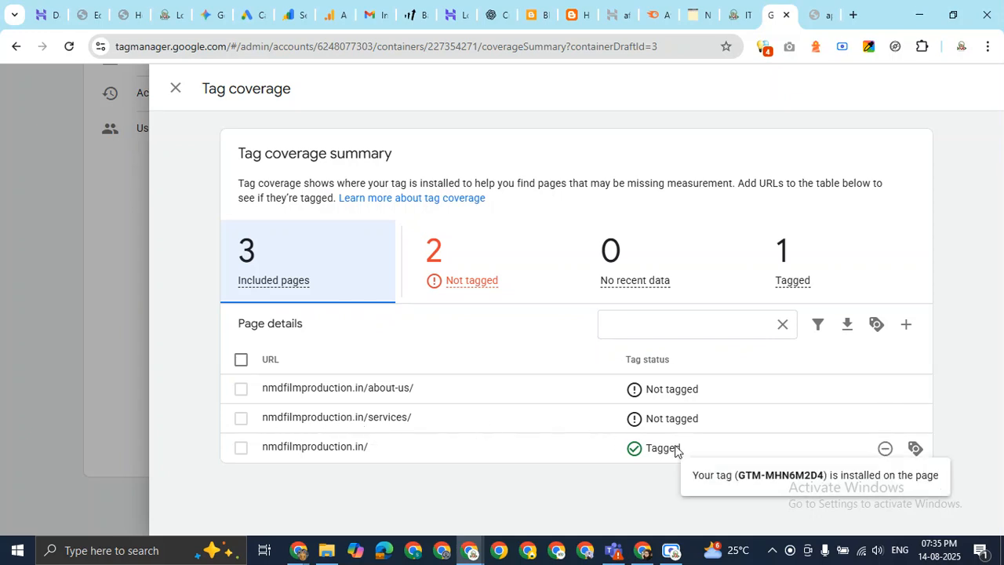
drag(471, 453, 254, 449)
click(241, 448)
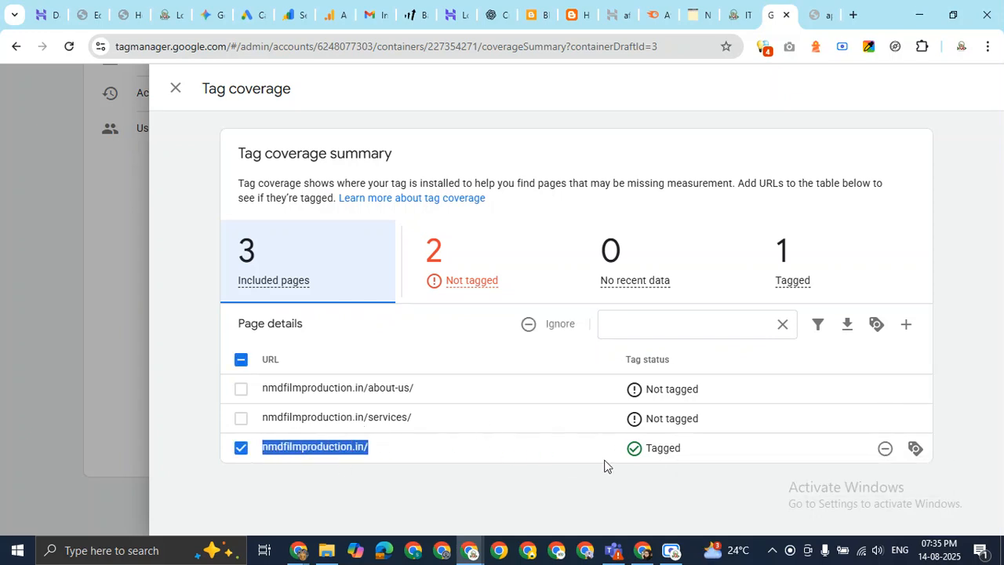
drag(436, 426, 266, 417)
click(240, 419)
drag(484, 387, 253, 403)
click(241, 389)
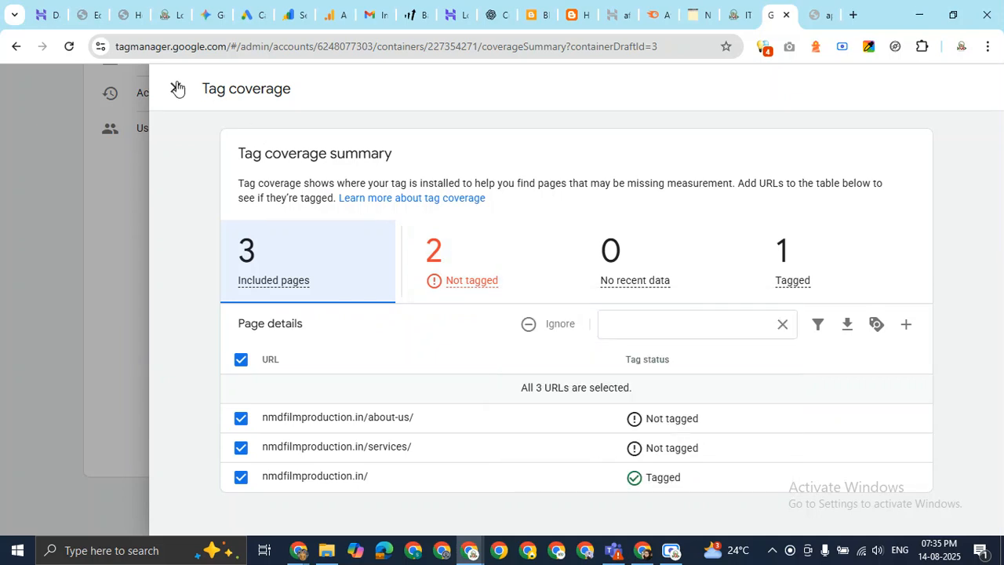
click(468, 280)
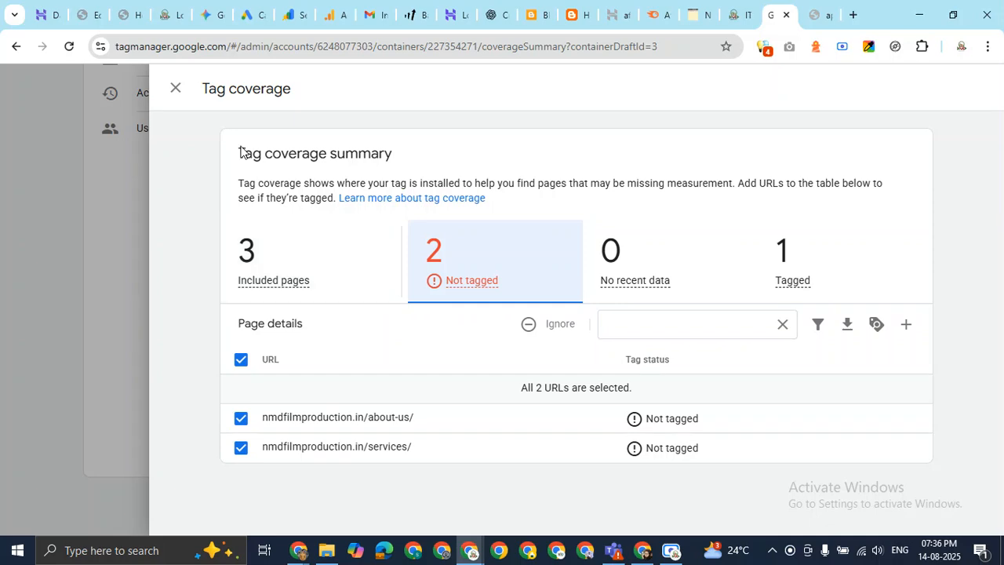
click(171, 89)
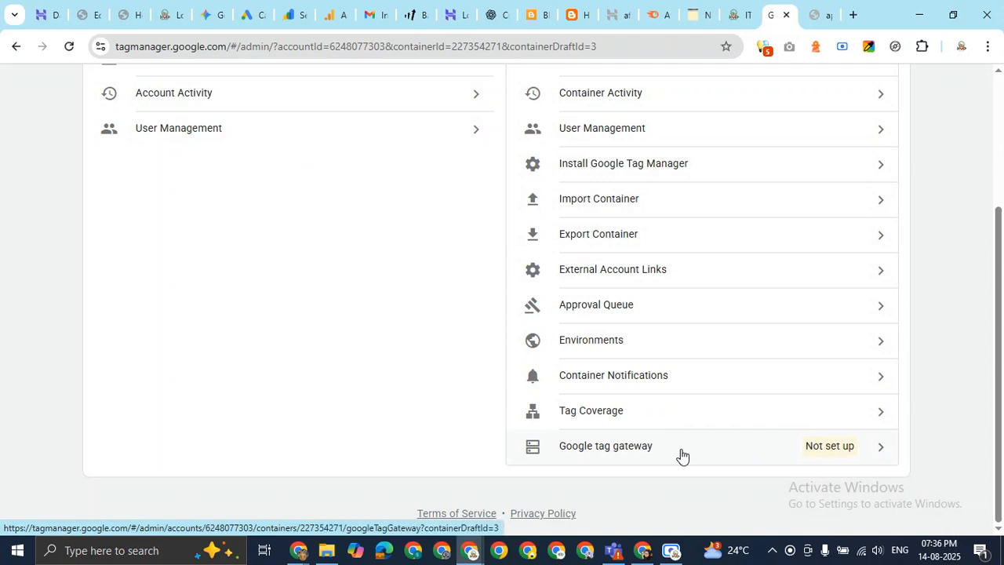
Open the Google tag gateway introduction, highlight the Content Delivery Network text, then close it.
click(681, 453)
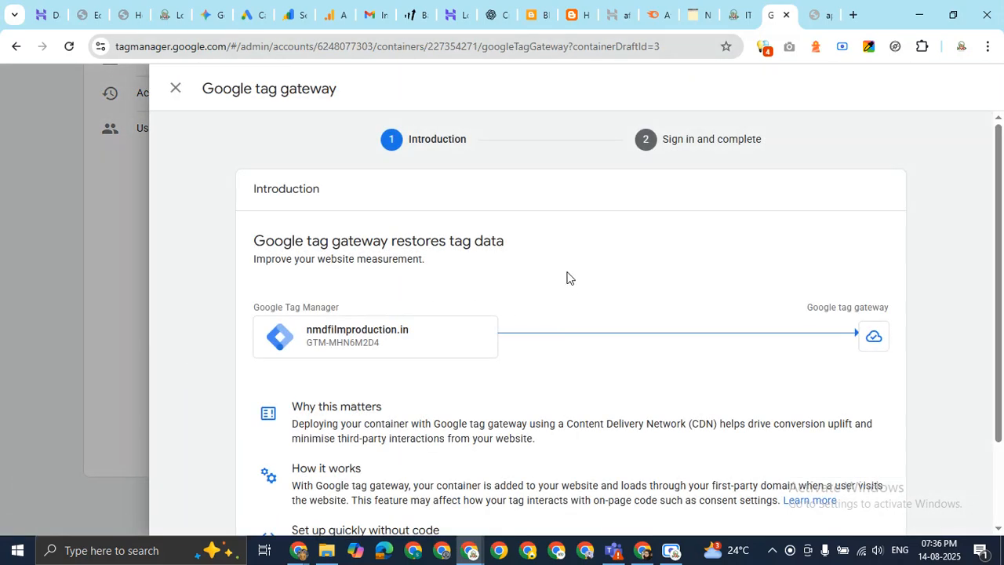
scroll(556, 348, down, 3)
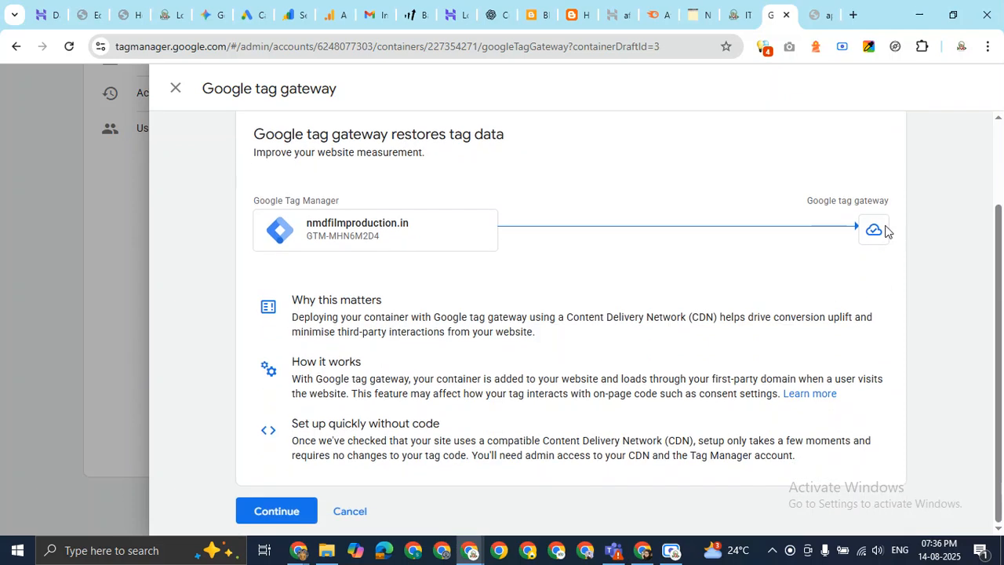
drag(298, 317, 714, 322)
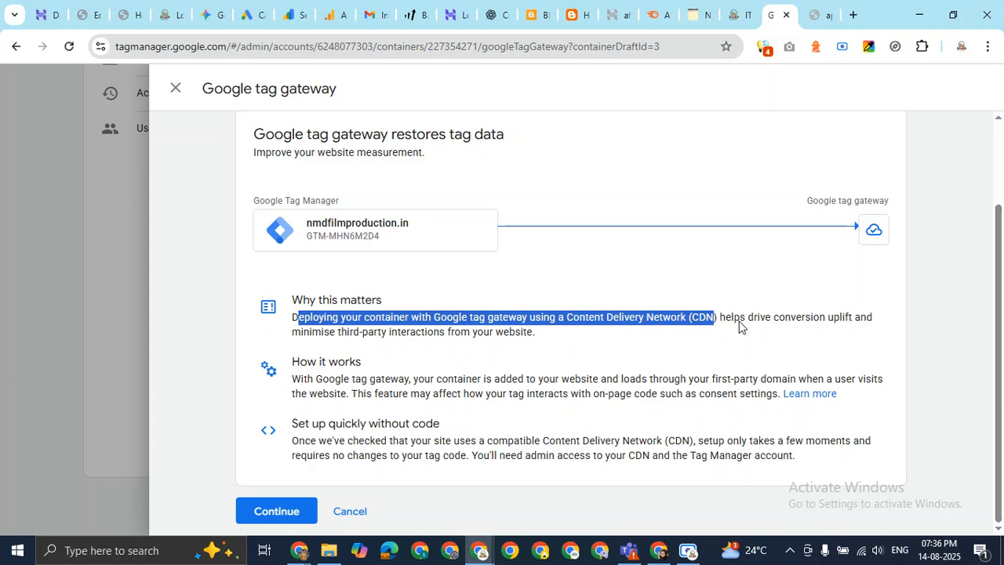
click(739, 326)
drag(568, 326, 722, 319)
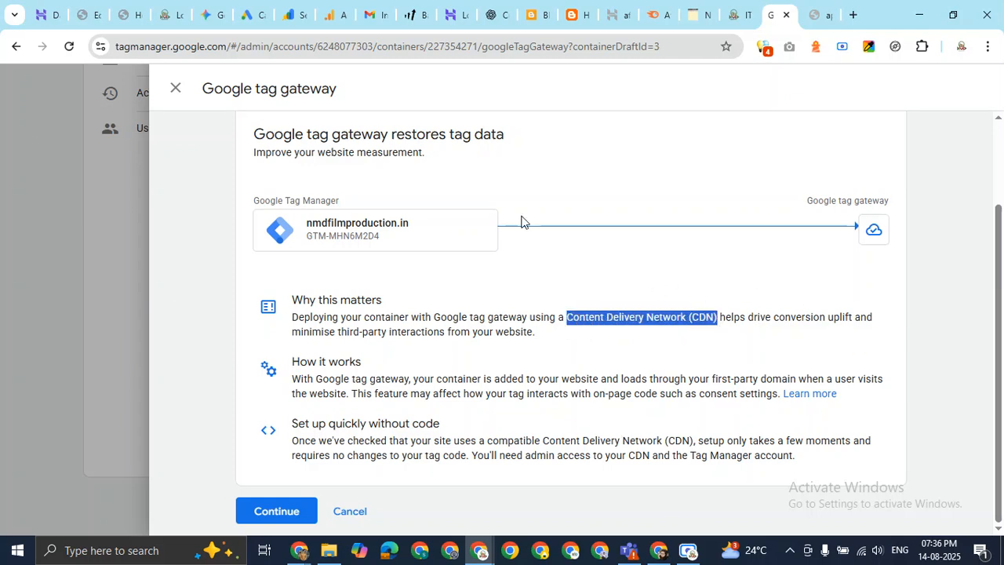
scroll(521, 222, up, 2)
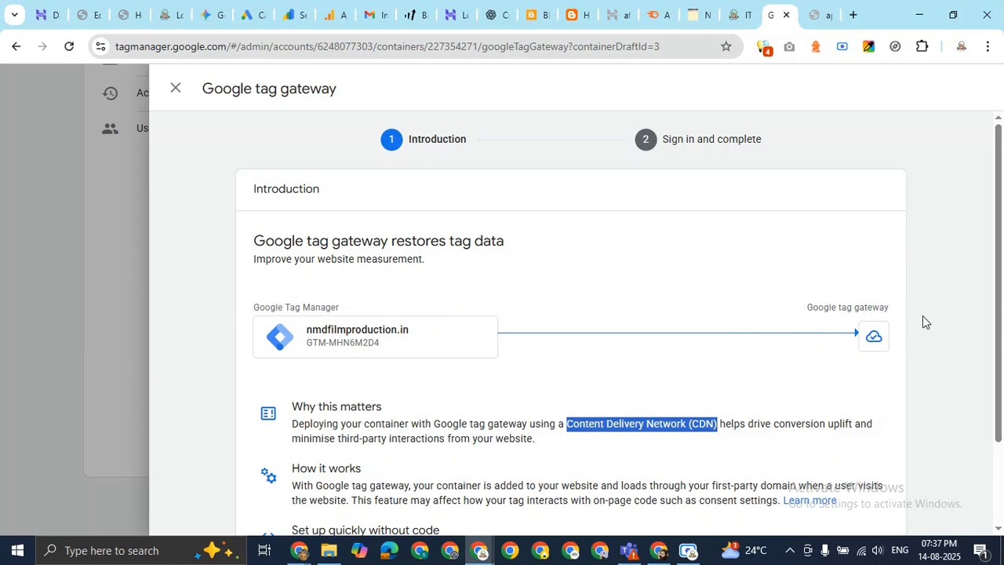
click(175, 89)
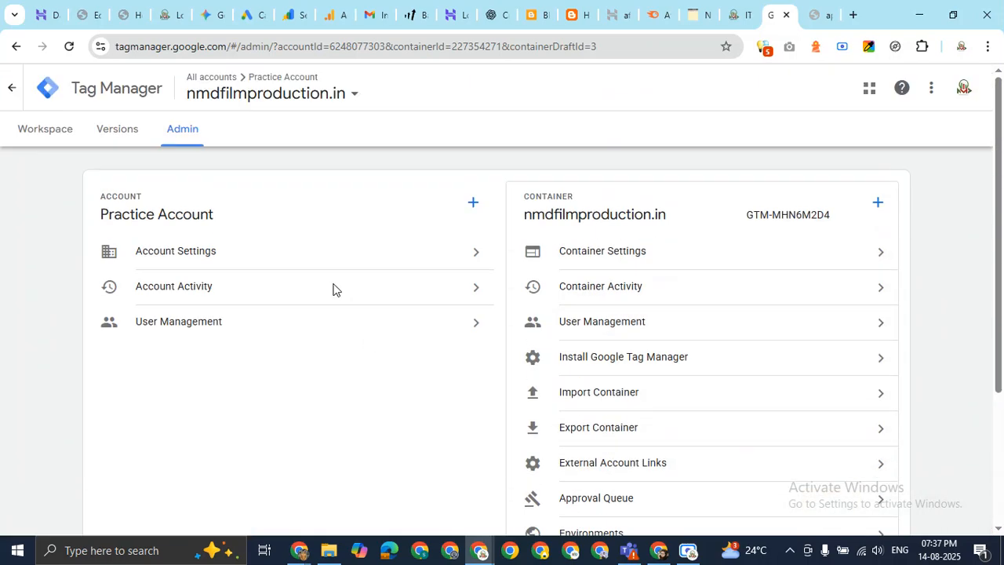
click(123, 130)
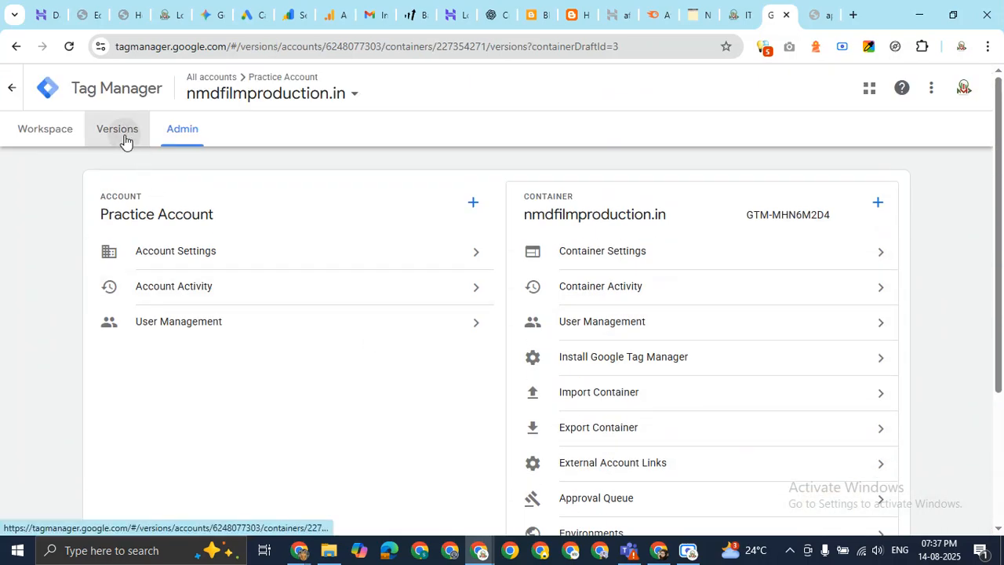
click(32, 143)
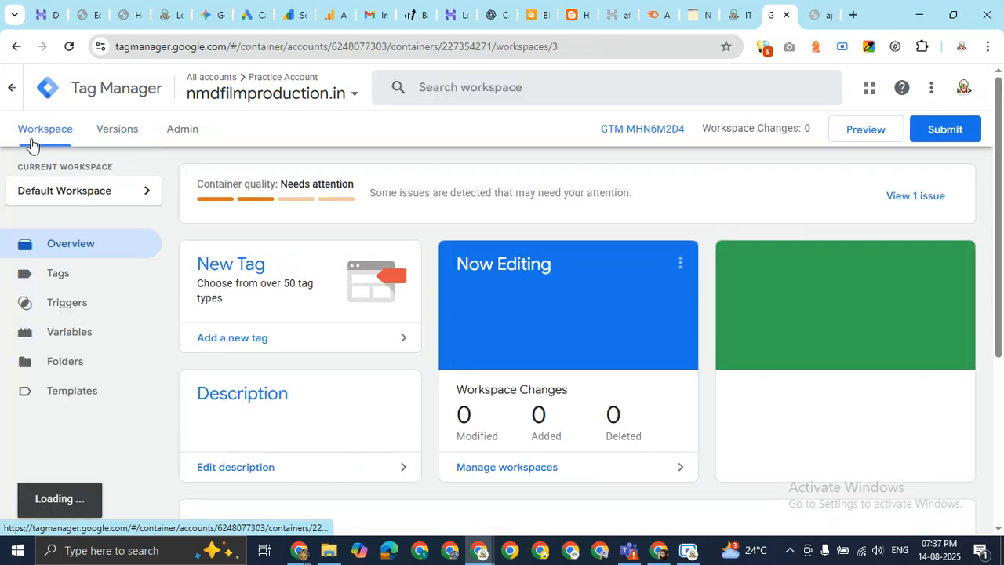
click(139, 139)
click(172, 140)
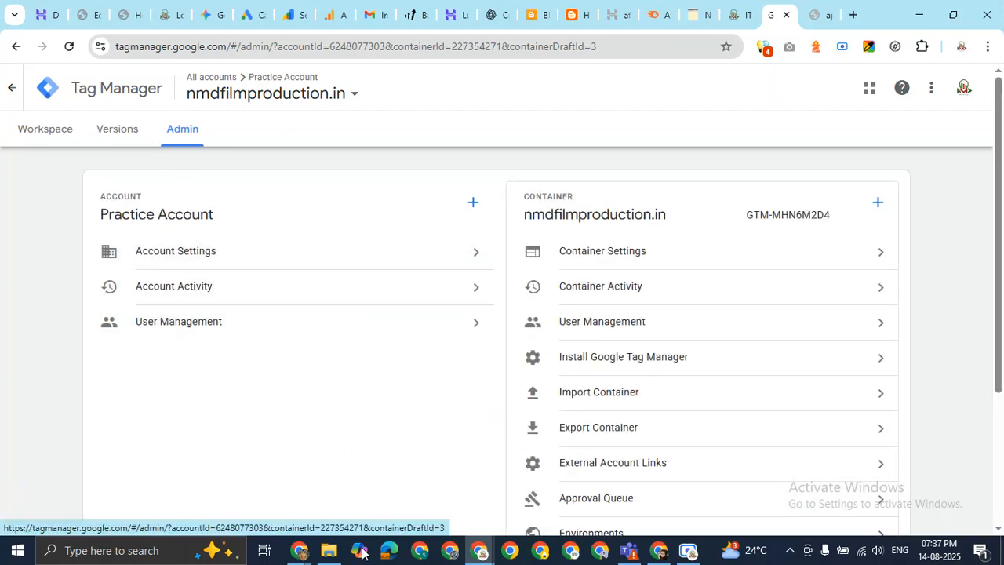
Bring the Google Meet call with the header.php chat notes to the front.
mouse_move(298, 550)
click(275, 488)
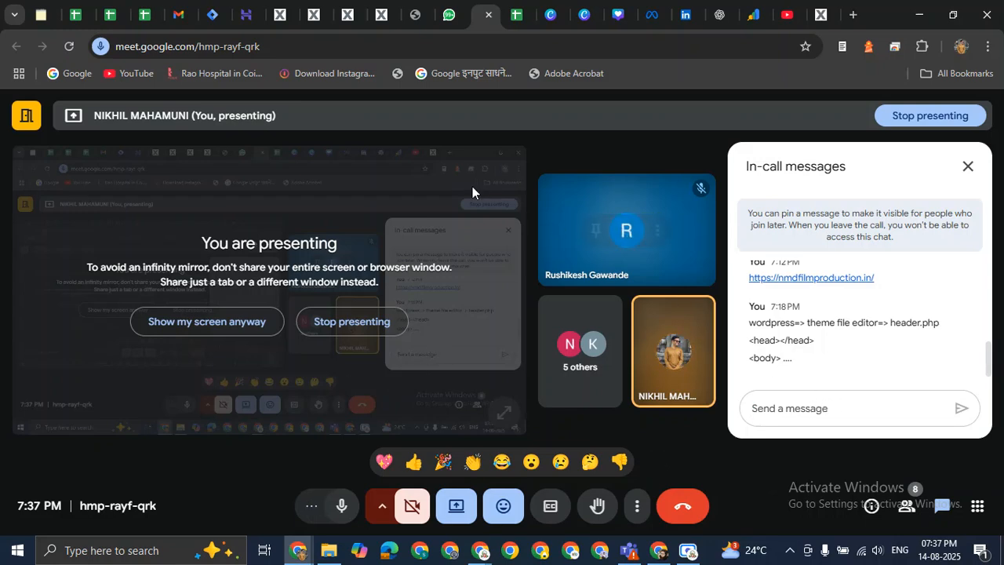
Copy '<head></head>' from the Meet chat and return to the Tag Manager window.
drag(750, 340, 809, 340)
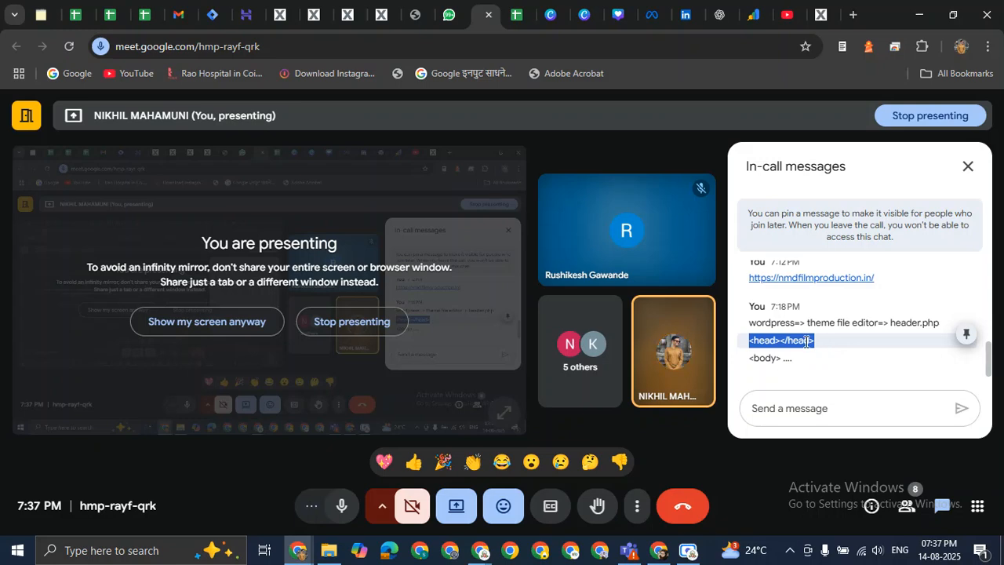
right_click(805, 344)
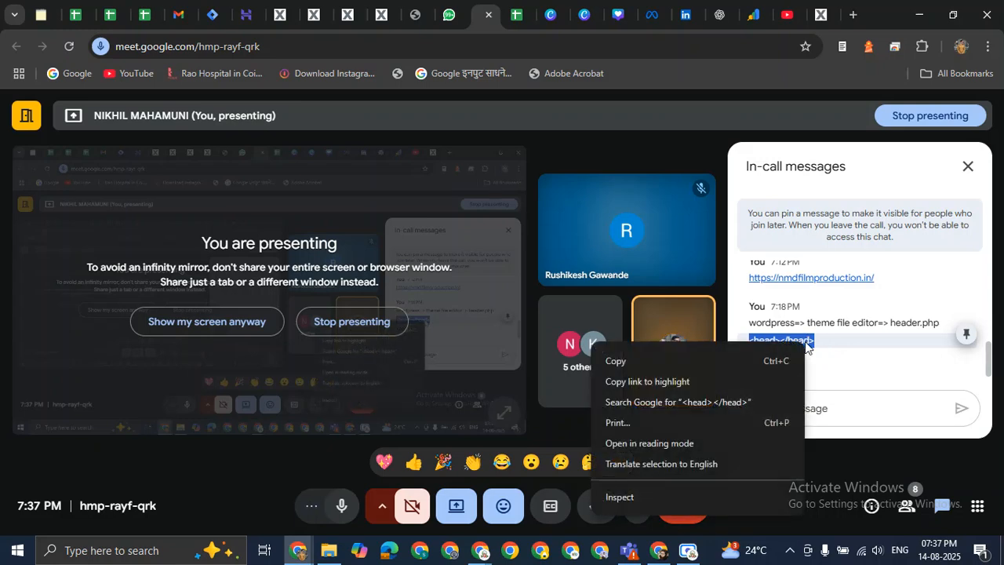
click(729, 364)
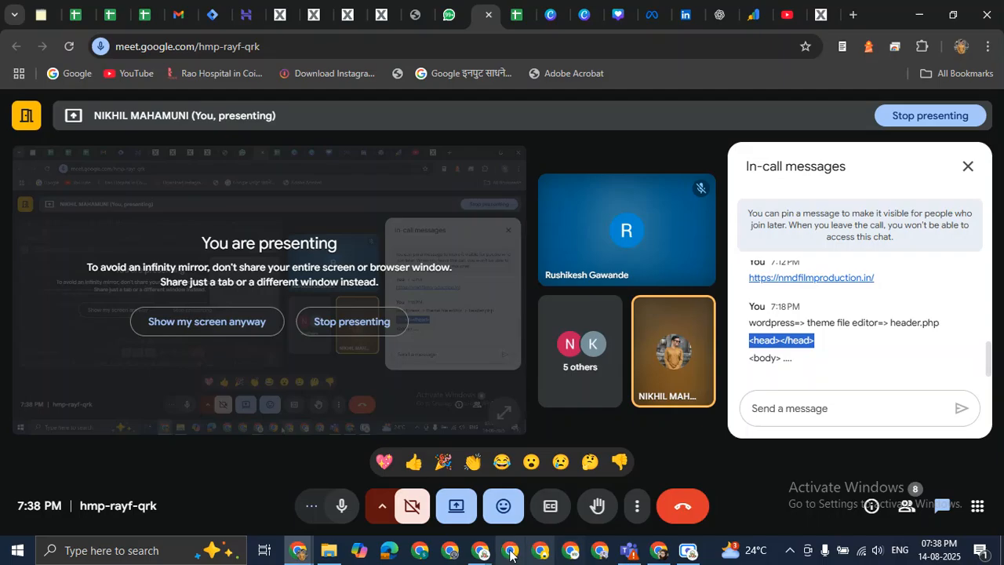
click(479, 550)
click(426, 509)
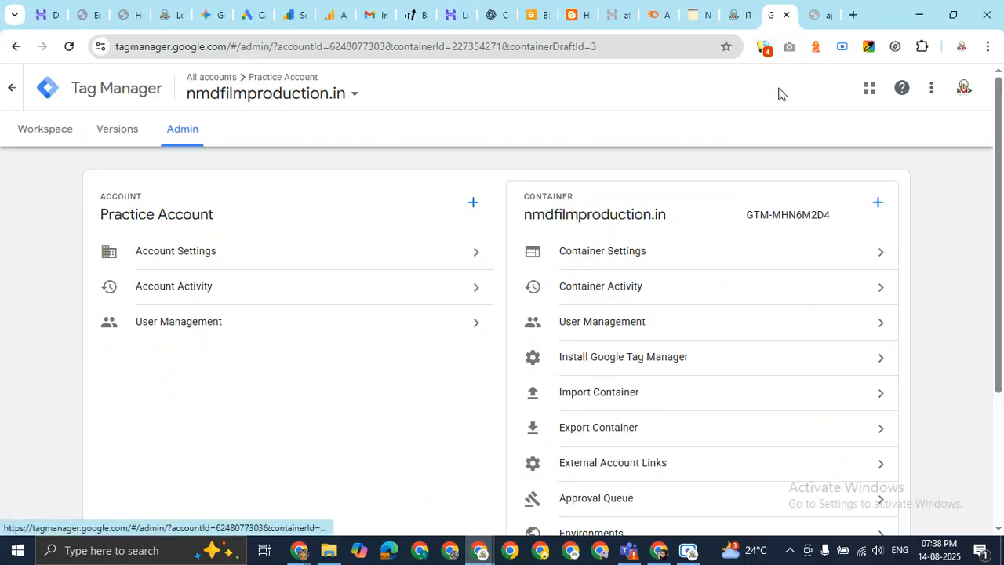
click(812, 14)
click(127, 13)
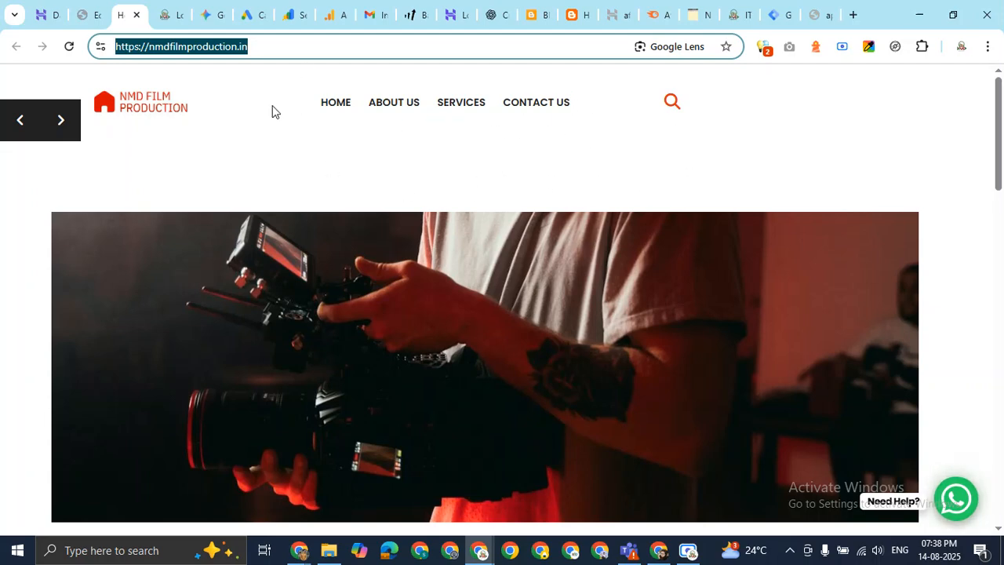
click(341, 110)
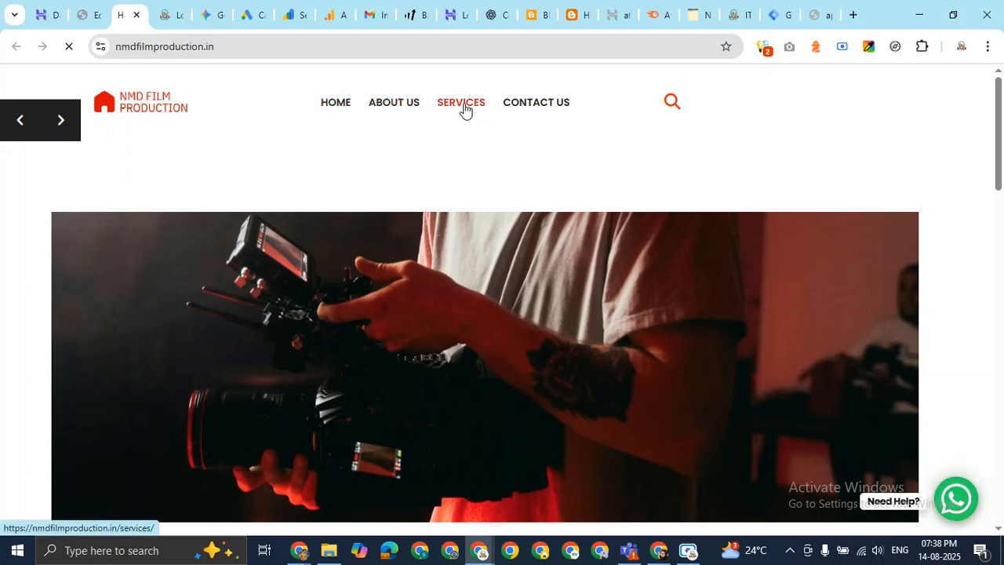
click(541, 114)
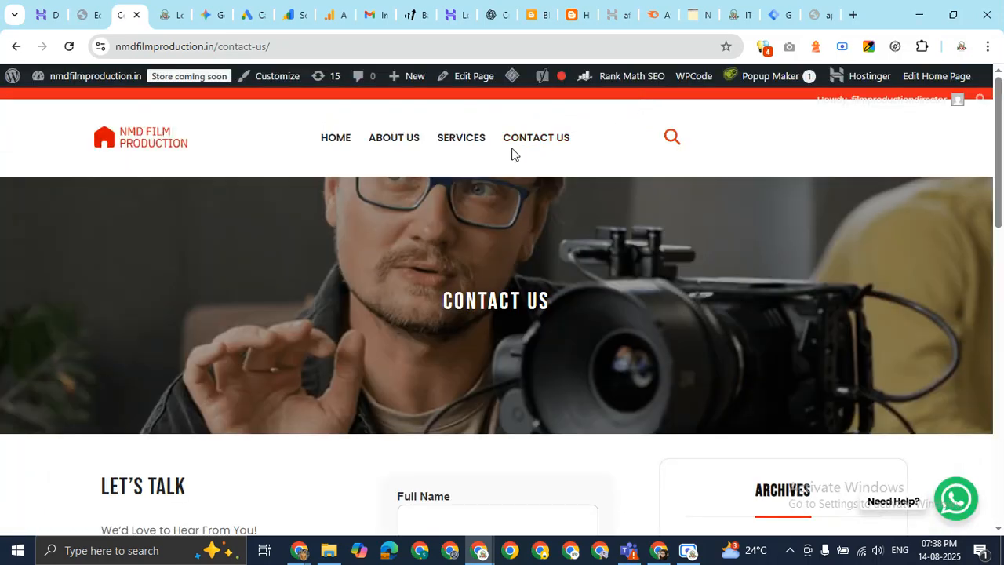
scroll(549, 247, down, 2)
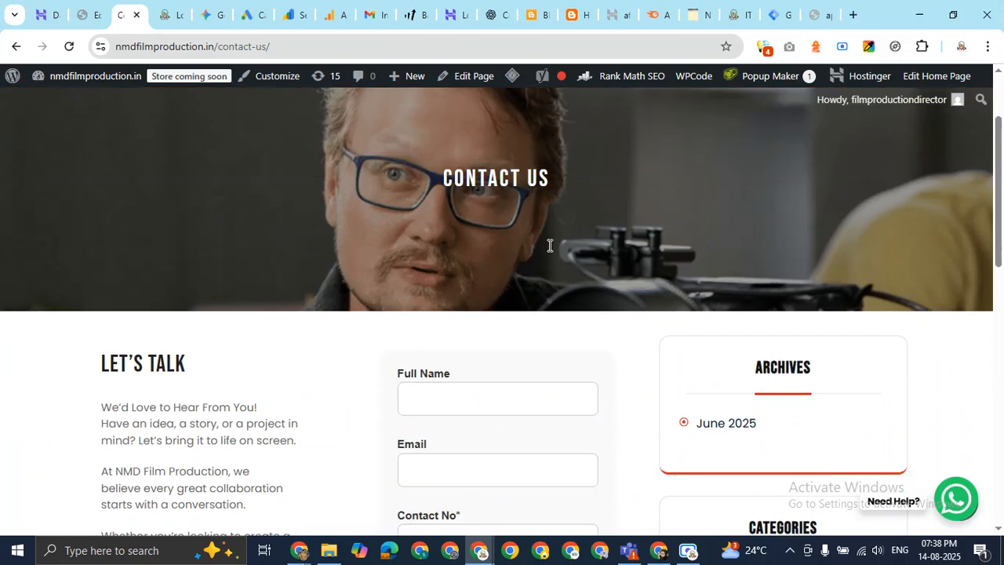
scroll(534, 250, up, 2)
scroll(514, 249, down, 2)
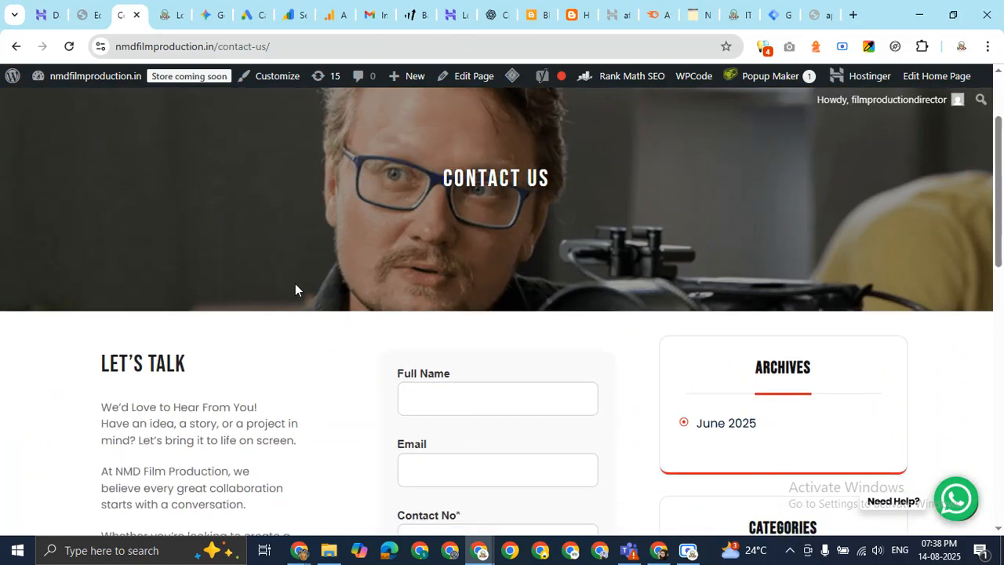
scroll(295, 284, down, 2)
scroll(200, 341, down, 2)
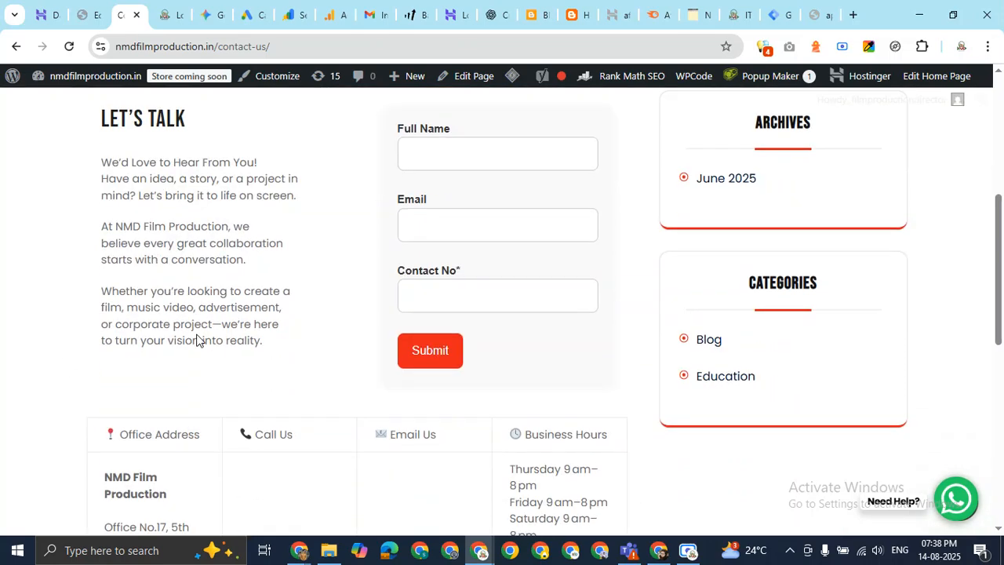
drag(96, 119, 892, 422)
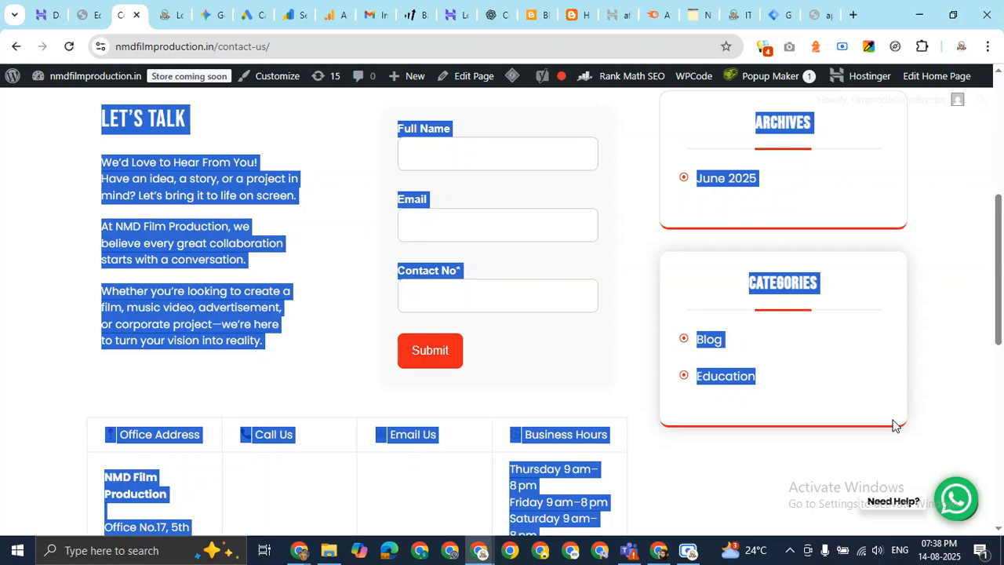
scroll(629, 301, up, 6)
click(448, 142)
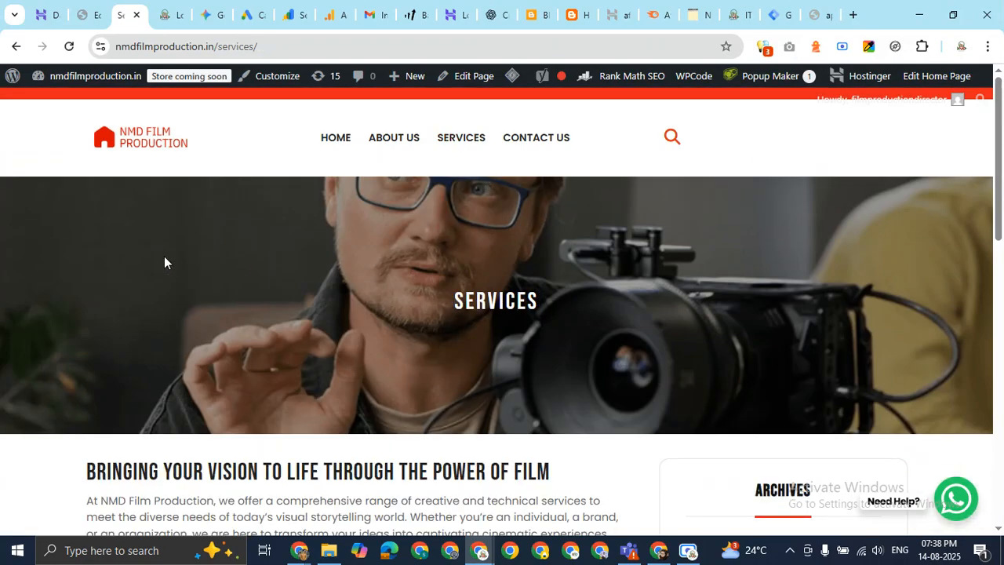
scroll(98, 190, down, 4)
drag(85, 226, 830, 315)
scroll(829, 280, down, 5)
scroll(784, 282, up, 10)
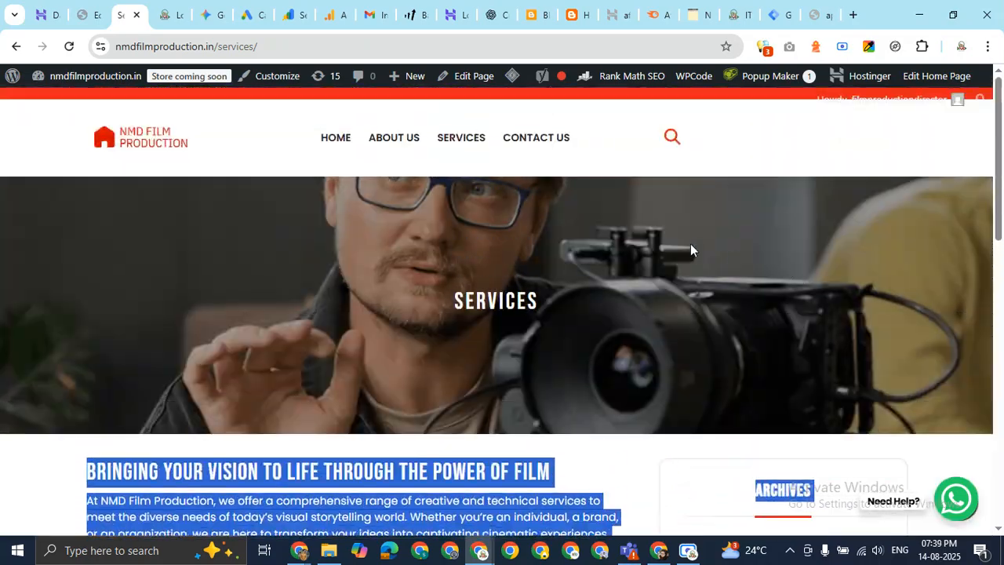
click(386, 146)
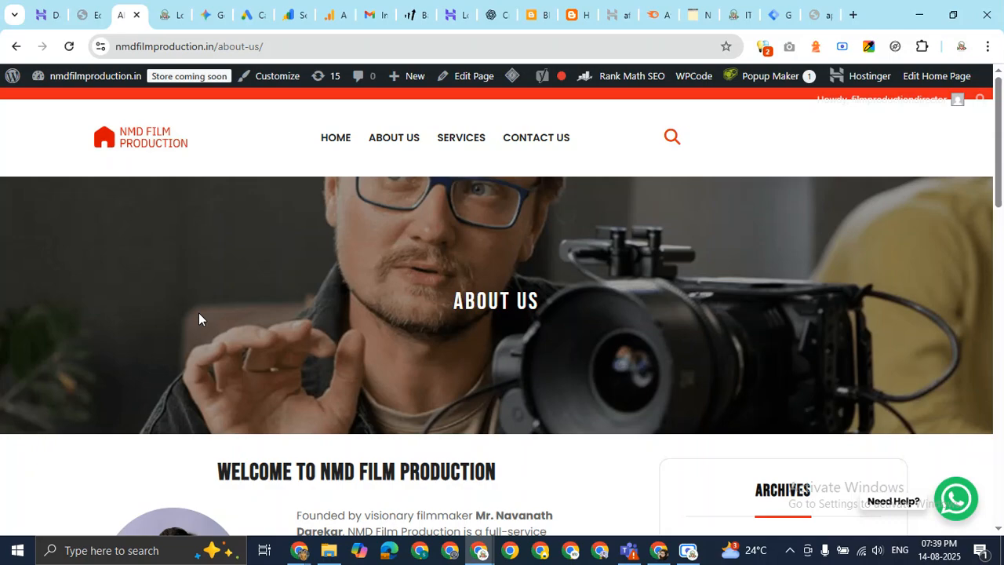
scroll(198, 312, down, 3)
drag(211, 227, 903, 411)
click(956, 312)
scroll(913, 314, up, 3)
click(779, 15)
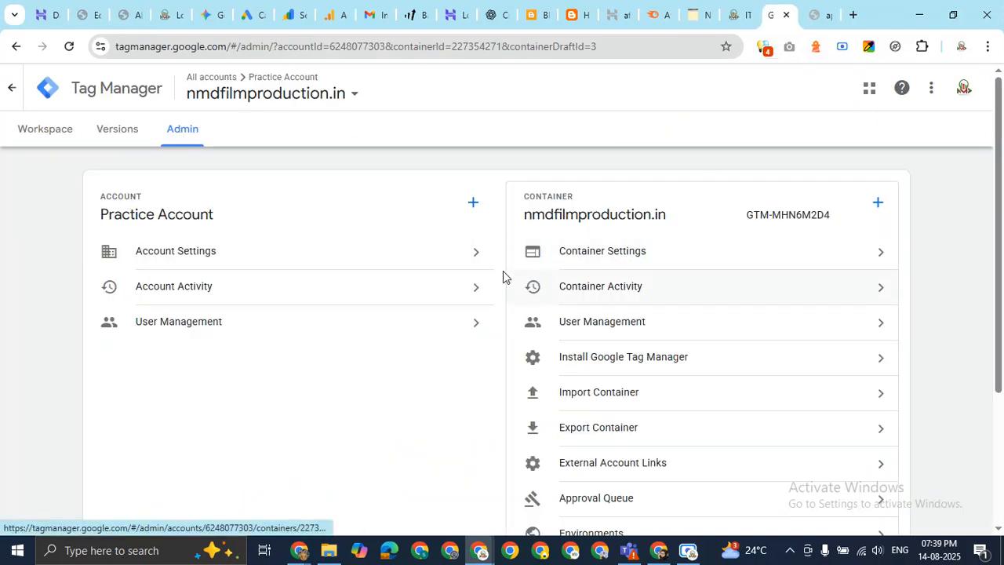
Open the GTM install code, select the head and body snippets, then switch to Meet.
scroll(729, 336, down, 2)
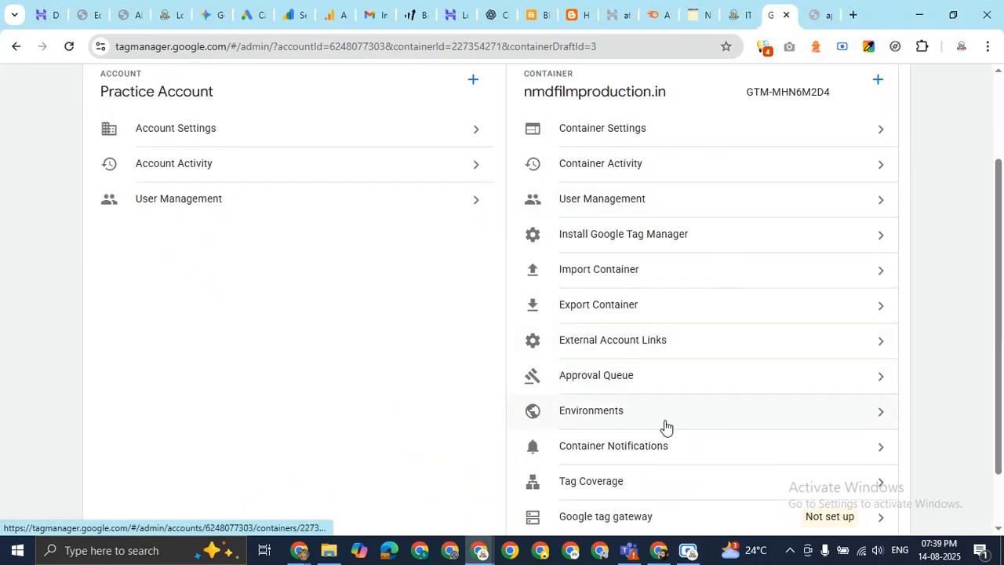
click(741, 236)
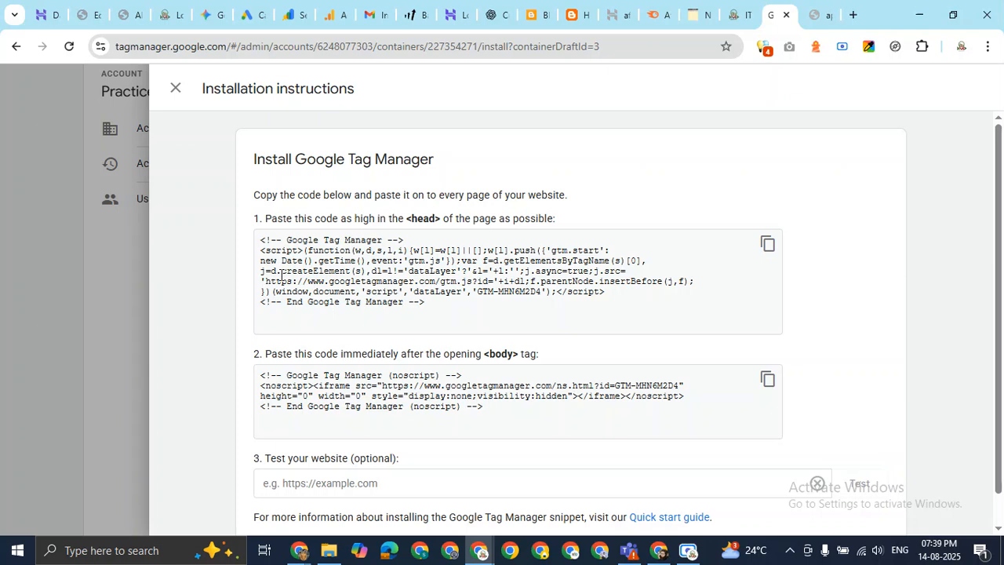
drag(256, 241, 503, 306)
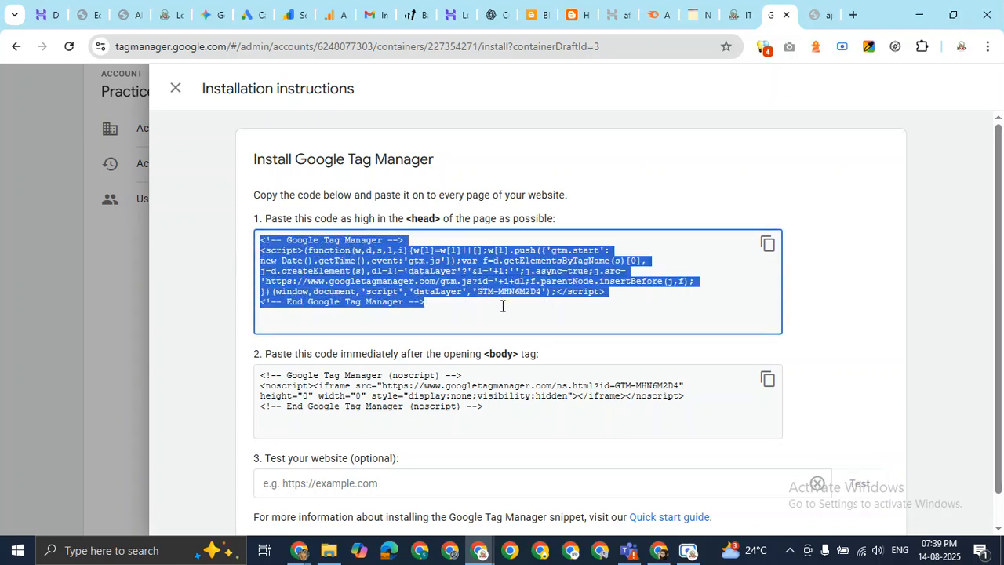
click(486, 292)
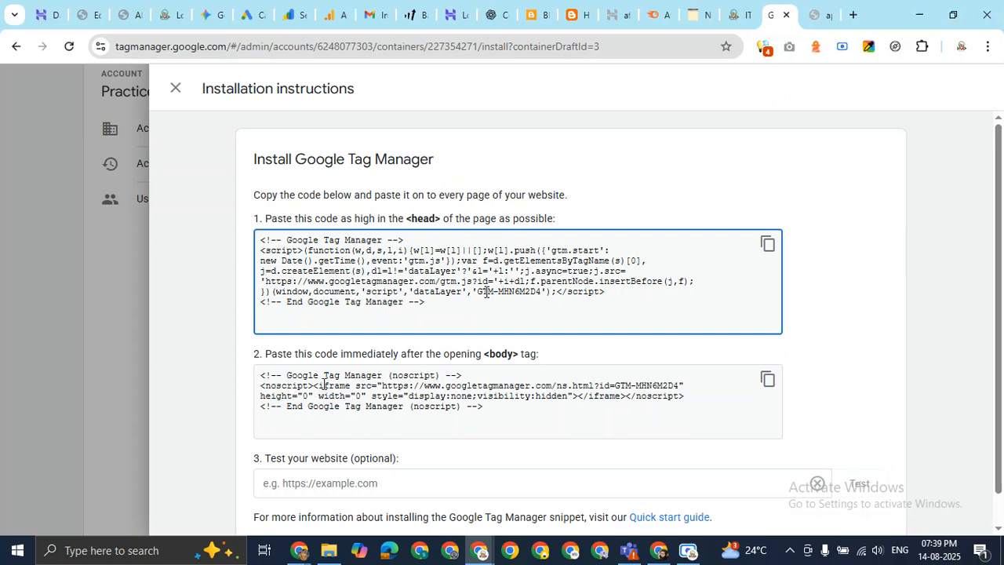
drag(318, 385, 500, 404)
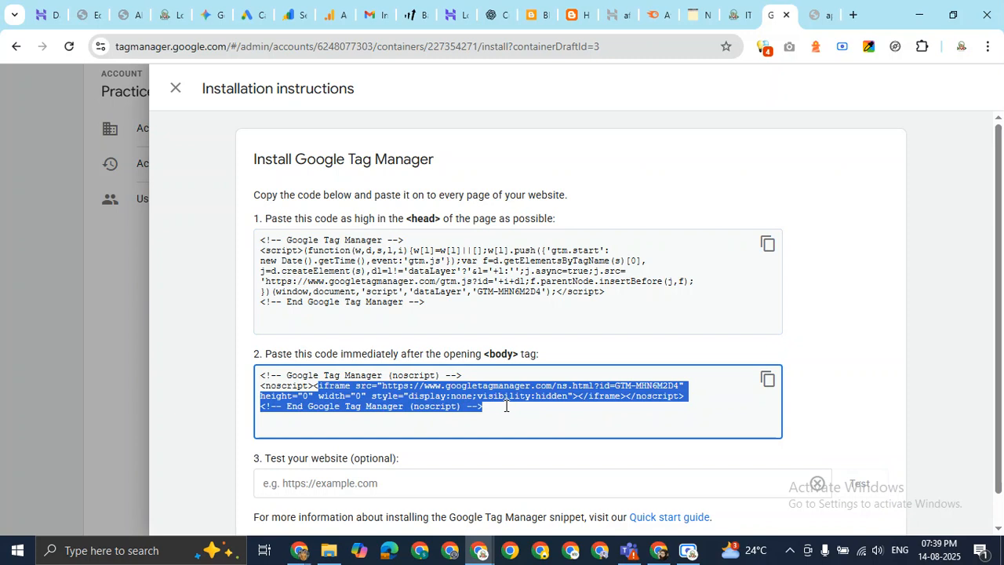
drag(496, 408, 255, 377)
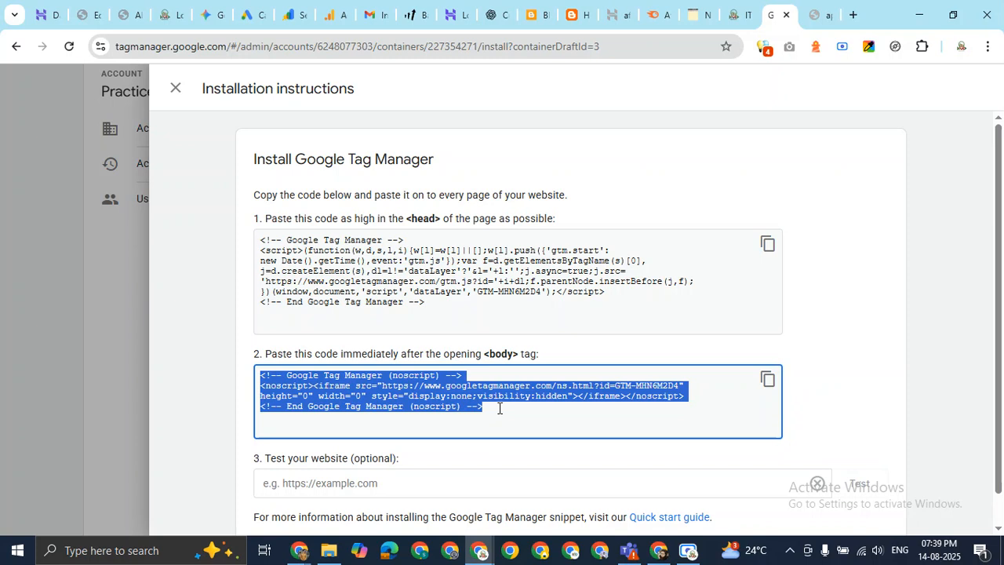
drag(444, 304, 260, 244)
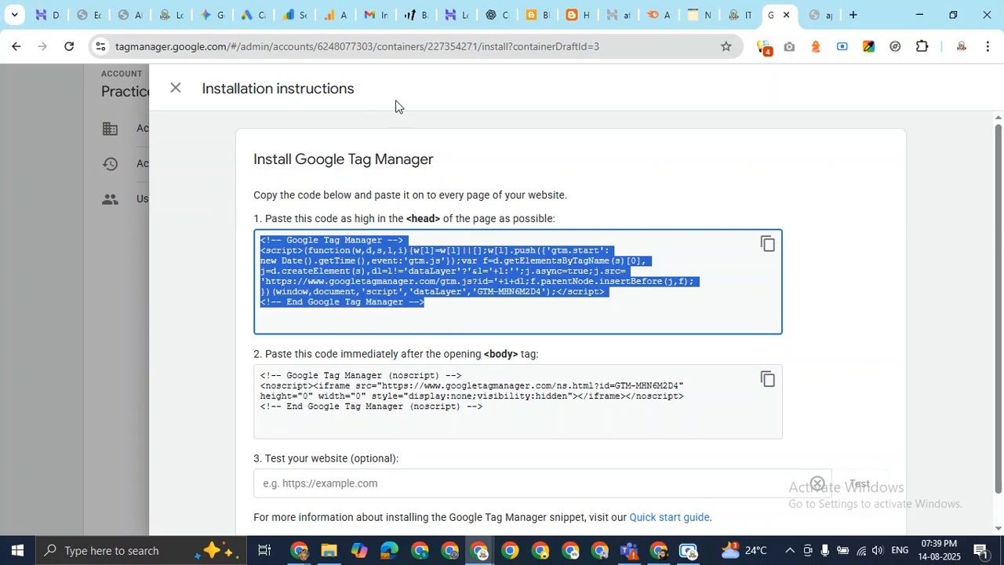
click(300, 551)
click(260, 494)
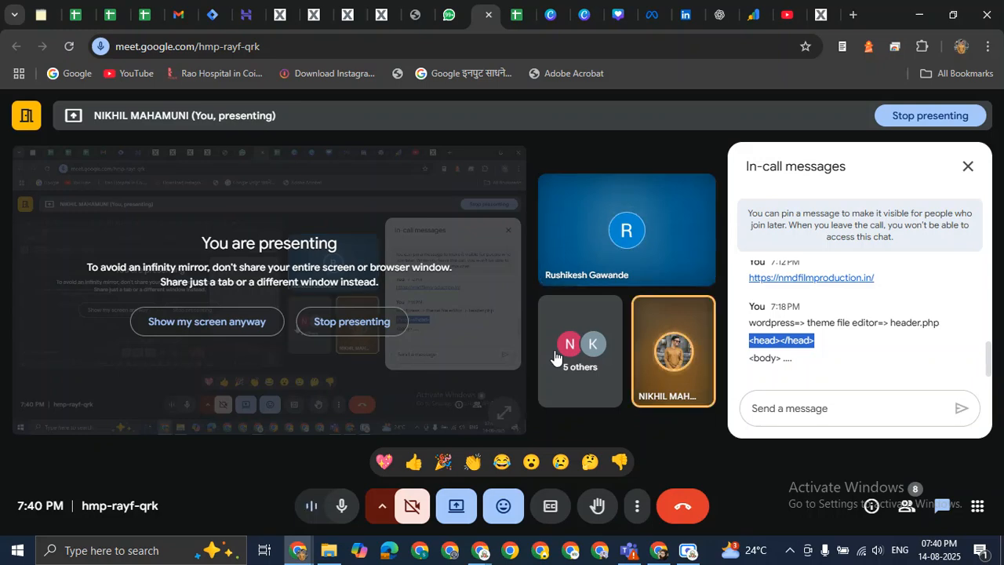
Leave Meet and bring the nmdfilmproduction.in About Us page to the front in Chrome.
mouse_move(632, 259)
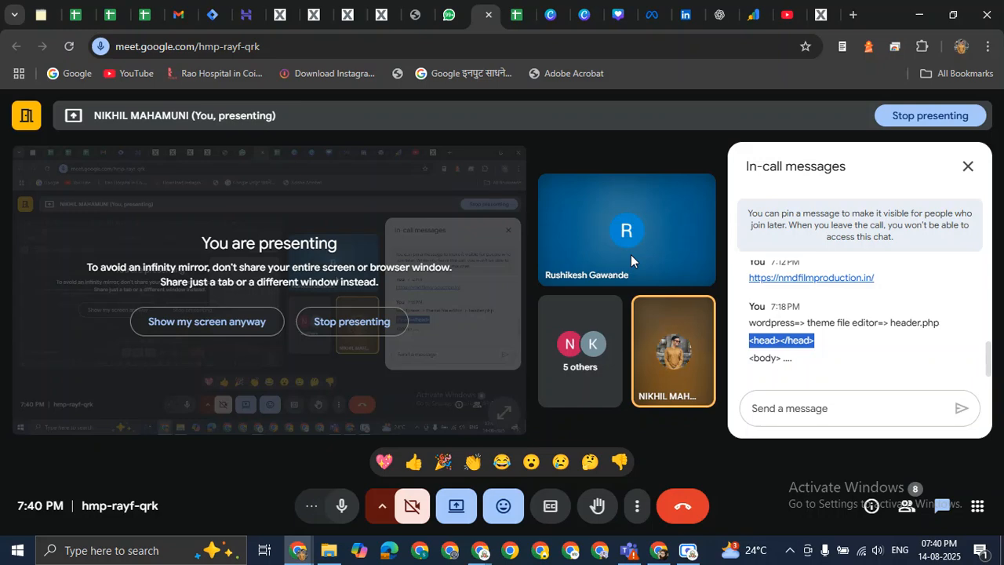
click(479, 549)
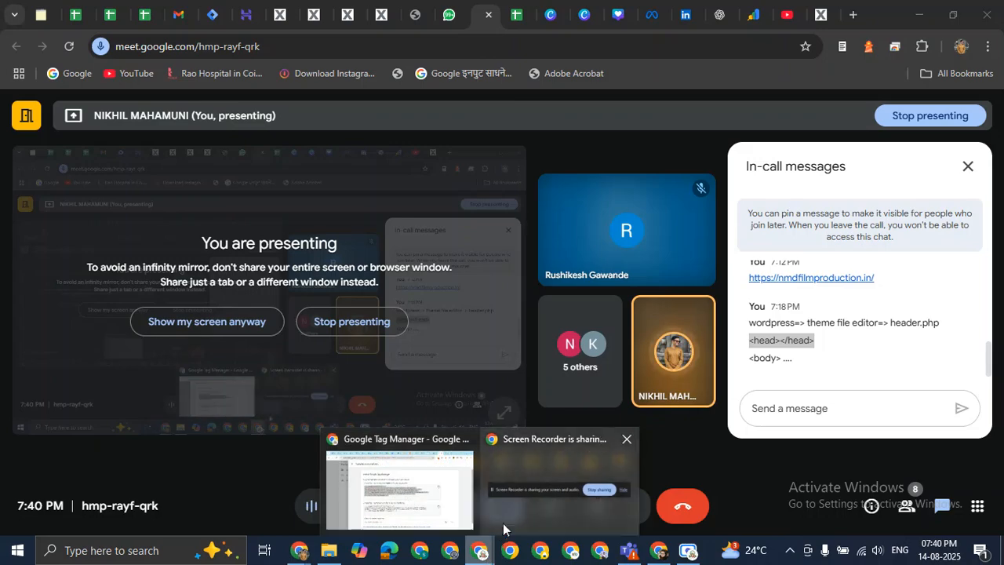
click(436, 484)
click(117, 11)
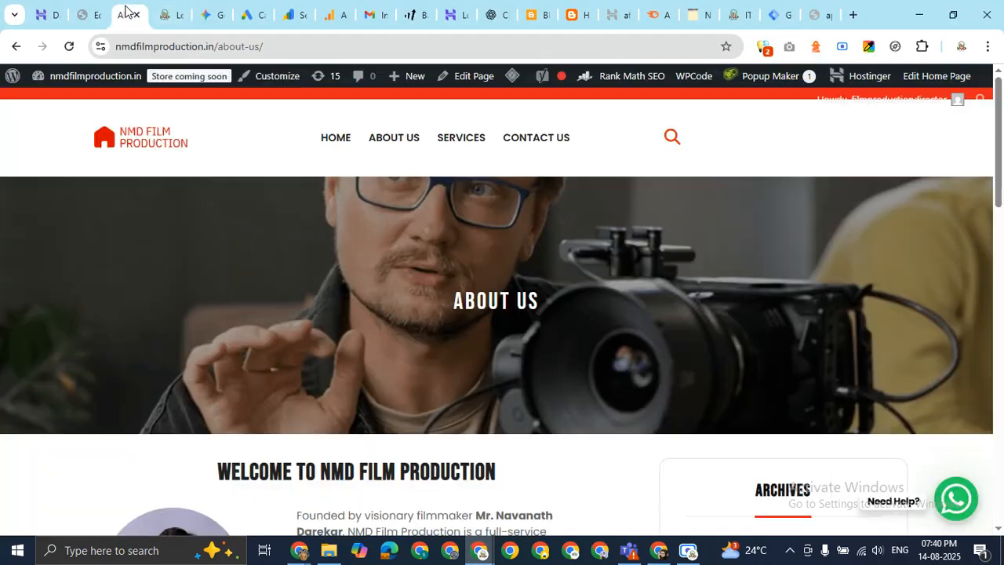
Check the GTM-MHN6M2D4 head snippet in header.php and select the opening body line.
click(88, 15)
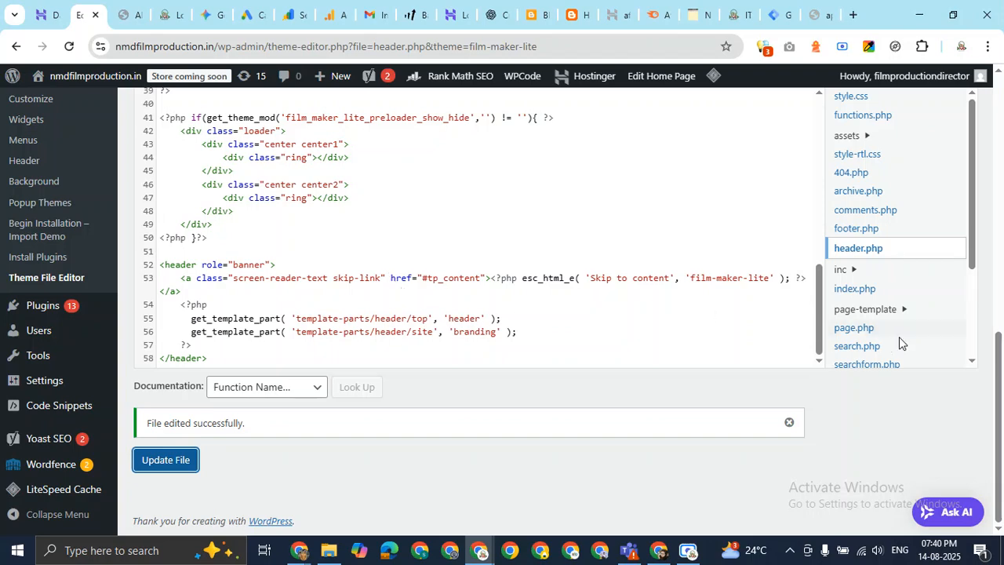
scroll(900, 344, up, 1)
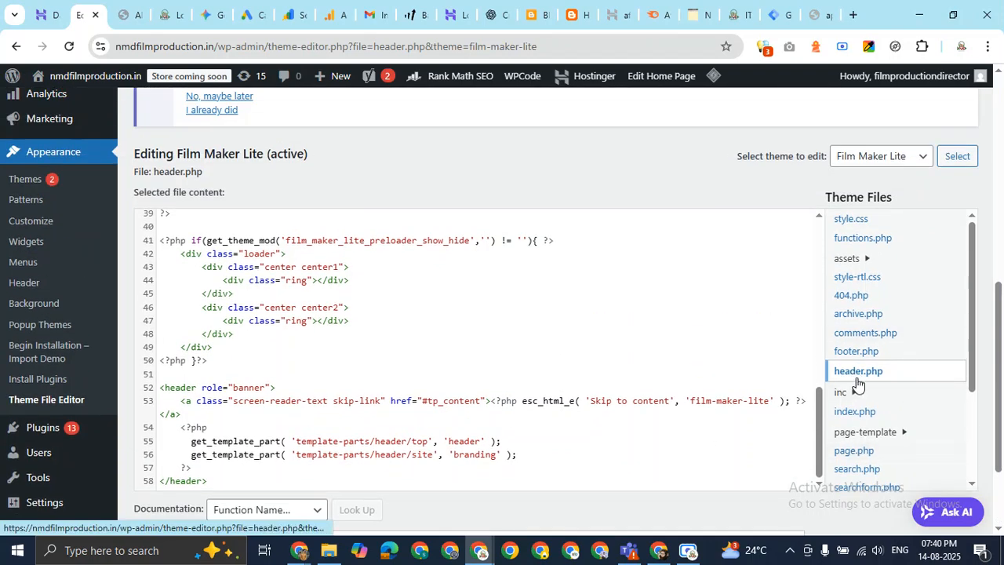
scroll(284, 366, down, 2)
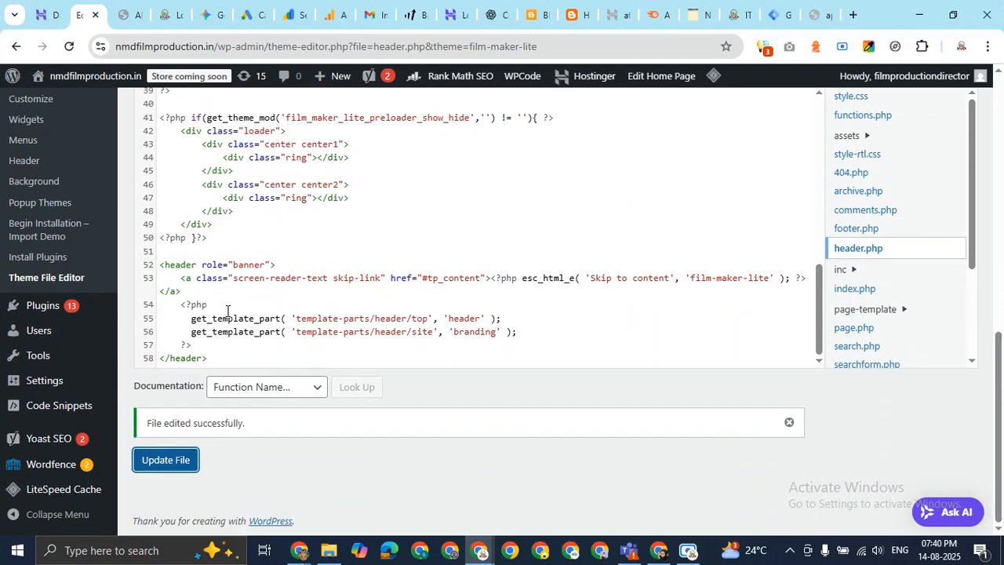
scroll(236, 306, up, 3)
scroll(251, 297, up, 3)
drag(164, 285, 323, 285)
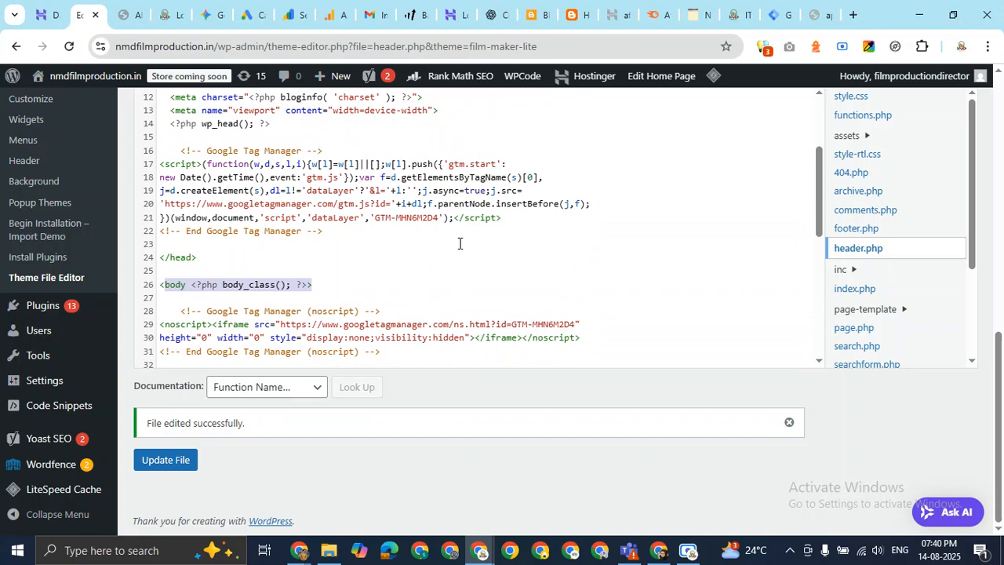
scroll(94, 264, up, 5)
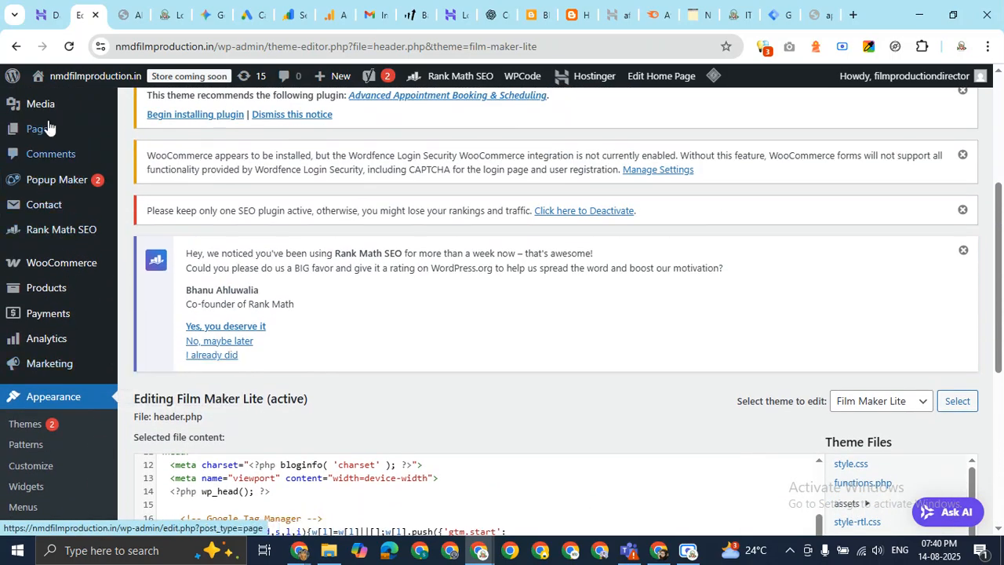
Open the WordPress All Pages list in a new tab.
mouse_move(48, 128)
right_click(161, 135)
click(196, 150)
Edit the Contact Us page from the Pages list and click into its paragraph text.
click(112, 19)
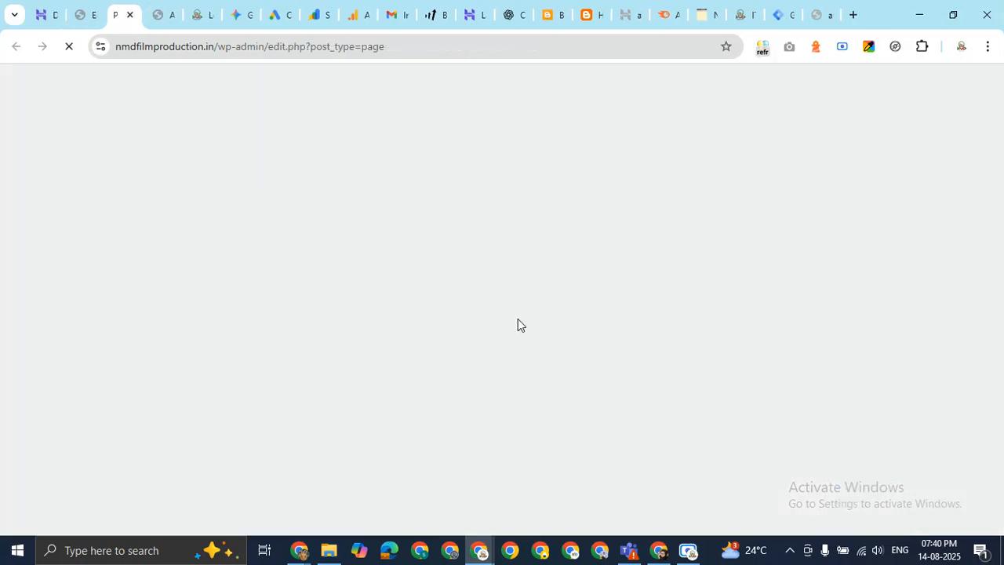
scroll(522, 300, down, 8)
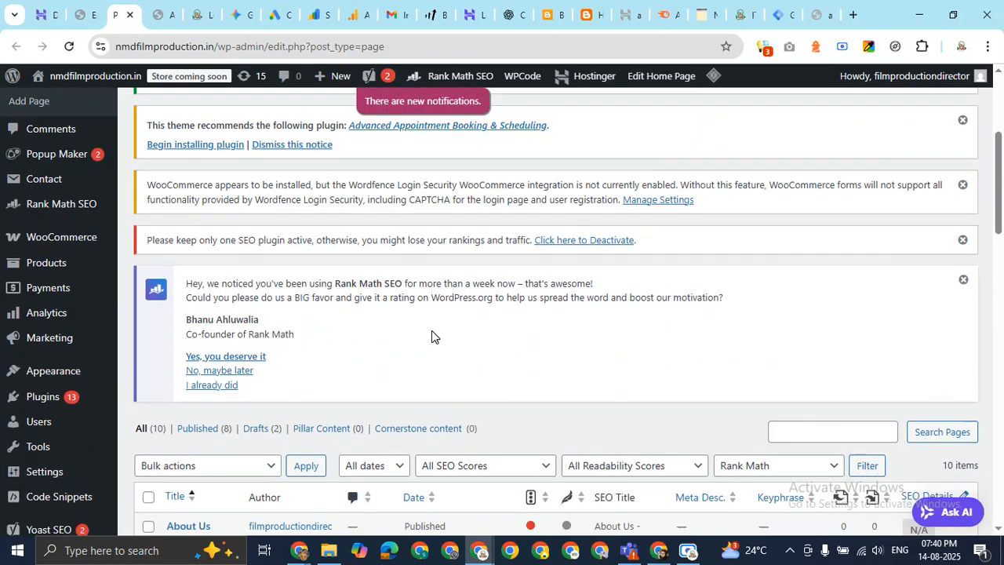
scroll(201, 333, down, 5)
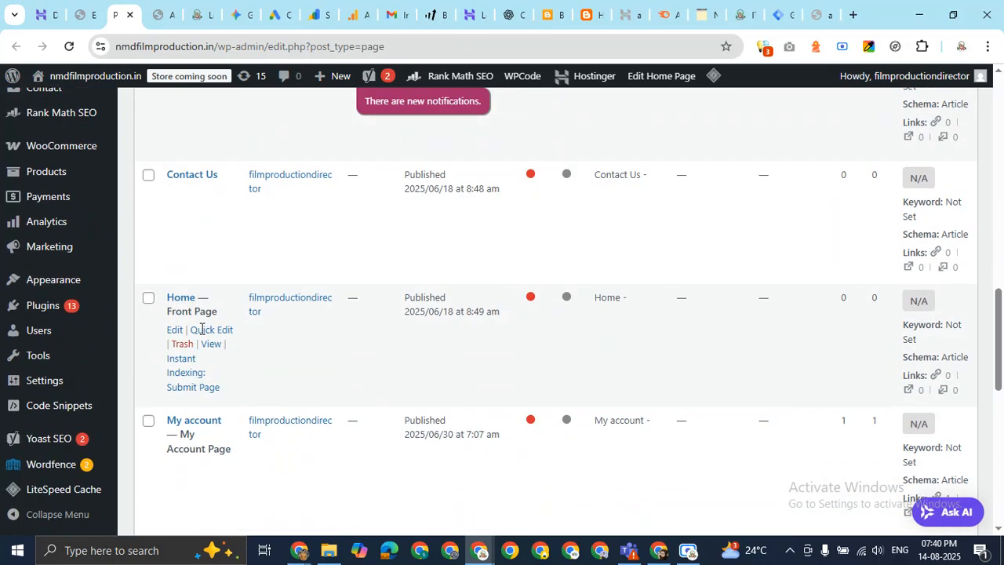
click(173, 194)
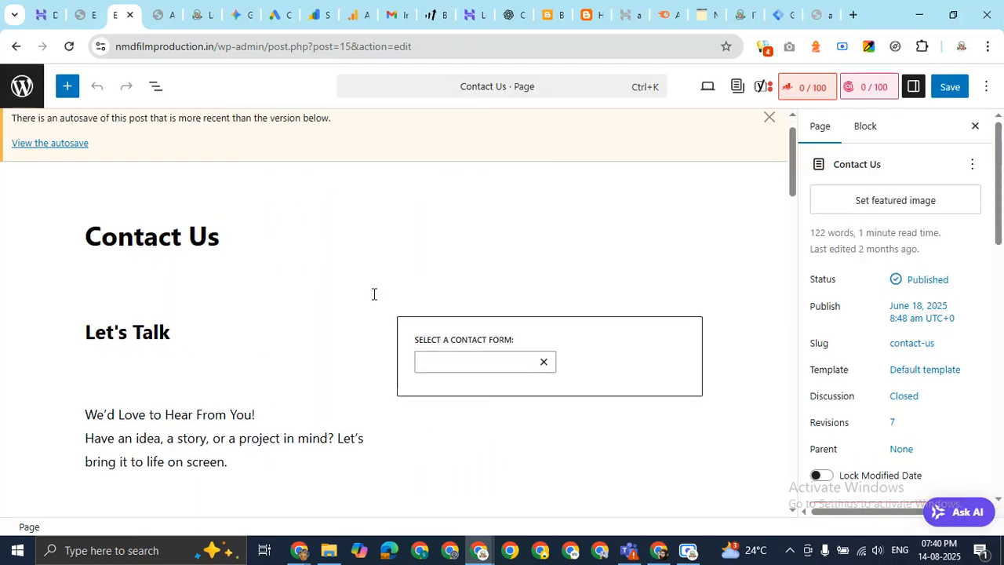
scroll(373, 293, down, 3)
click(231, 227)
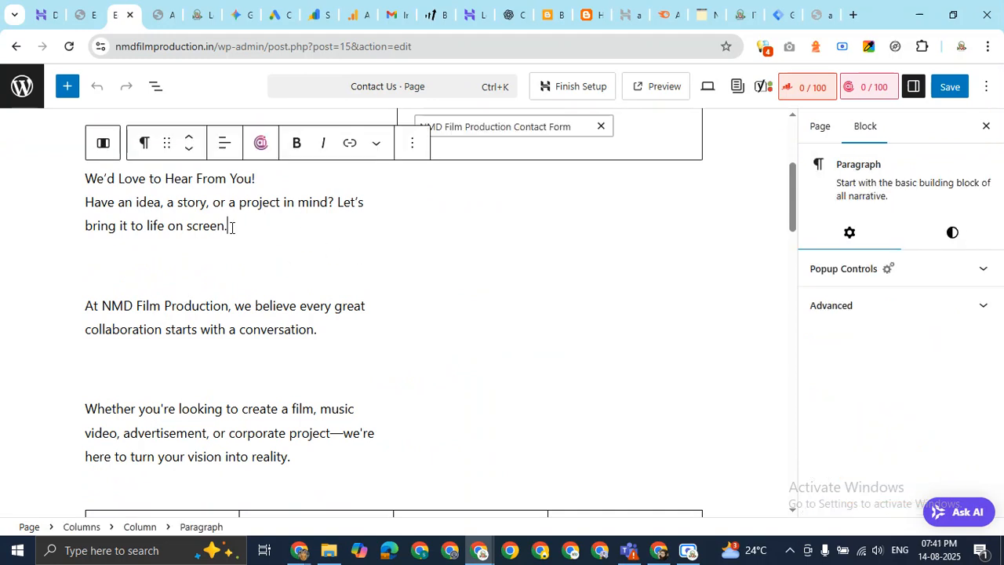
click(780, 14)
Select the GTM <body> noscript installation snippet to review it, then deselect it.
click(262, 377)
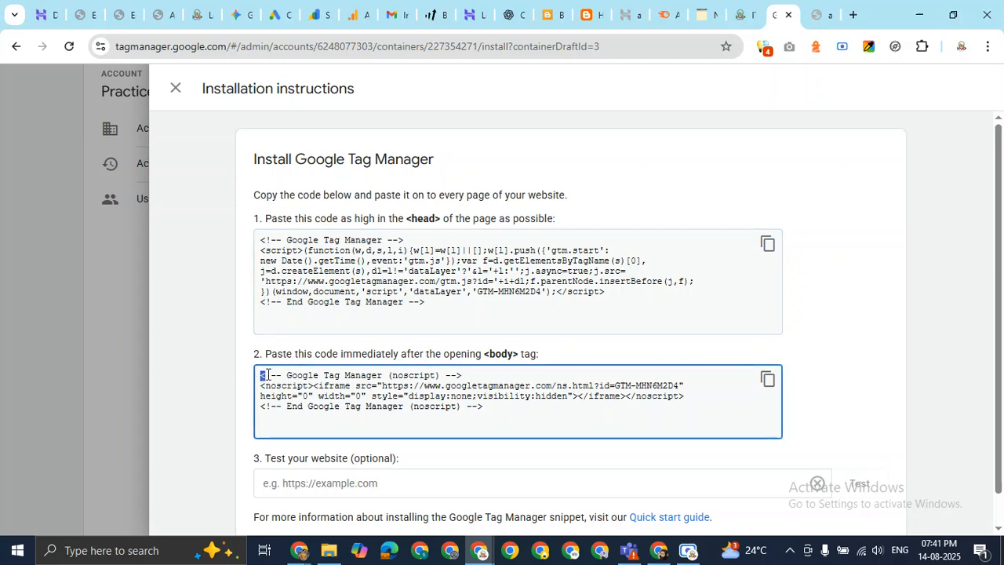
drag(262, 377, 536, 426)
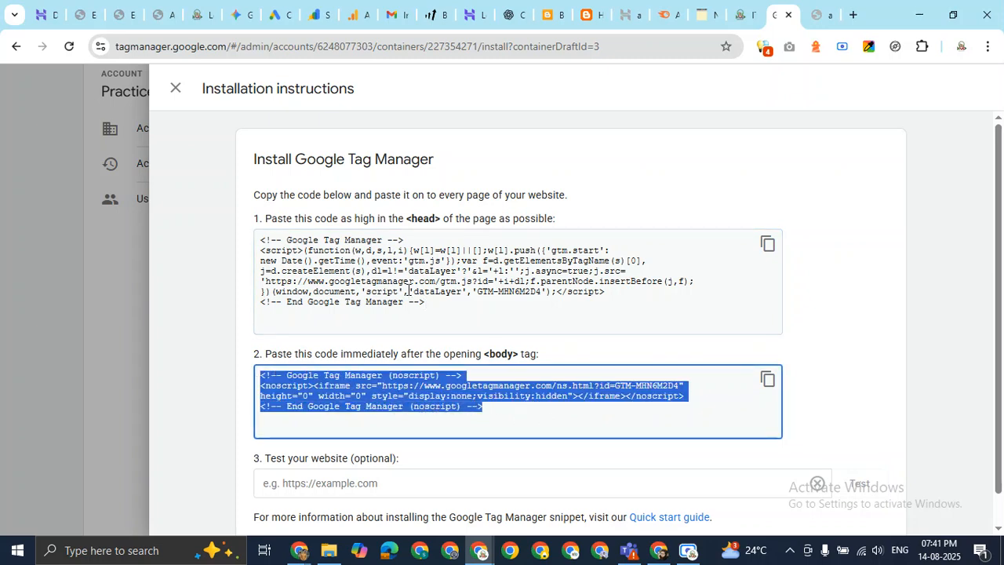
click(384, 410)
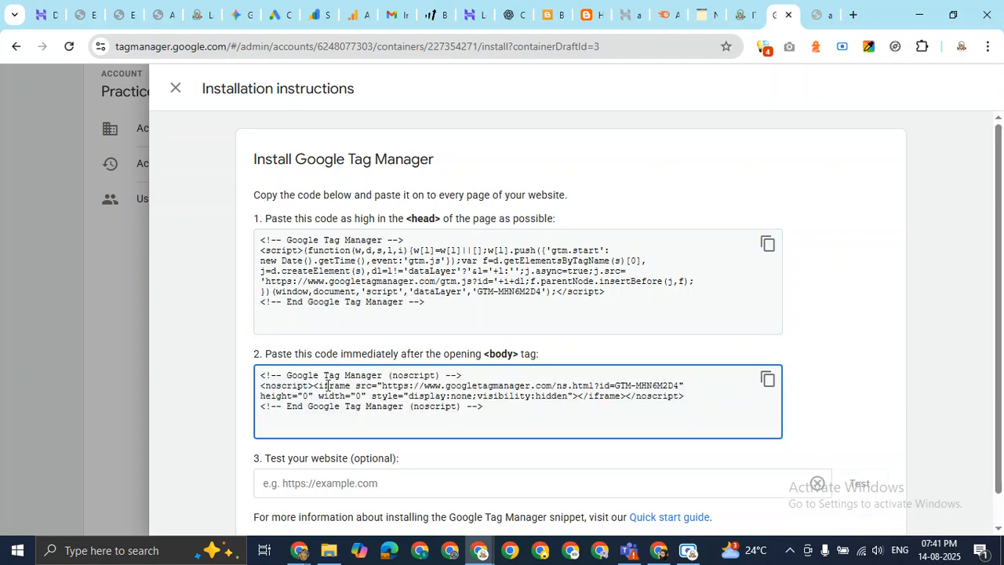
Cycle through the About Us and Contact Us editor tabs, ending on the header.php editor.
click(164, 14)
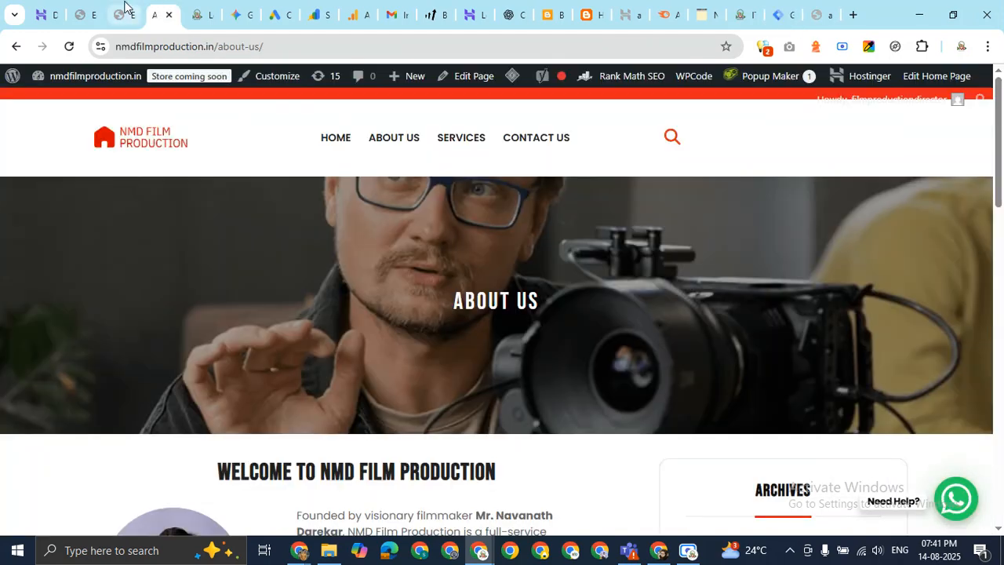
click(124, 14)
scroll(285, 283, up, 5)
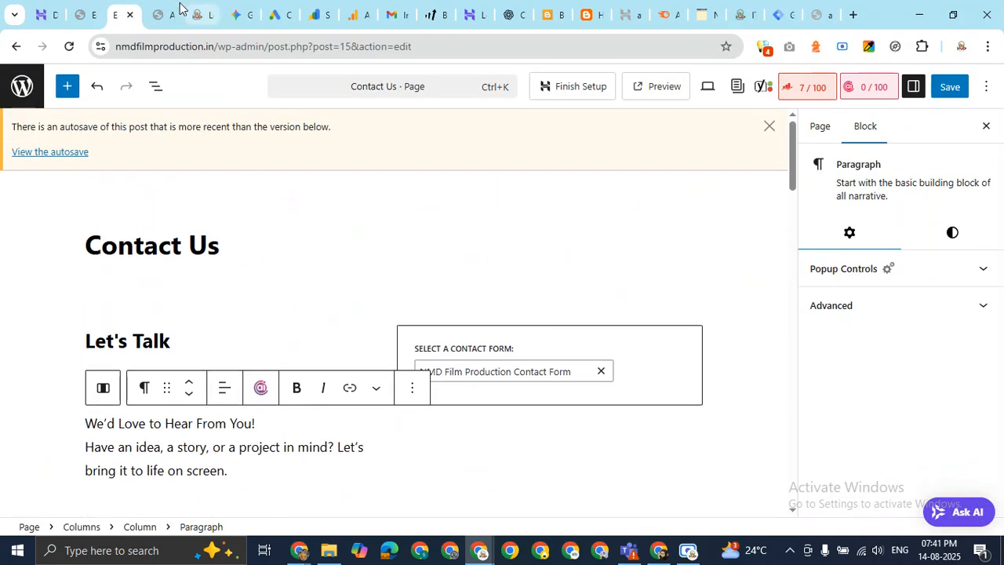
click(167, 14)
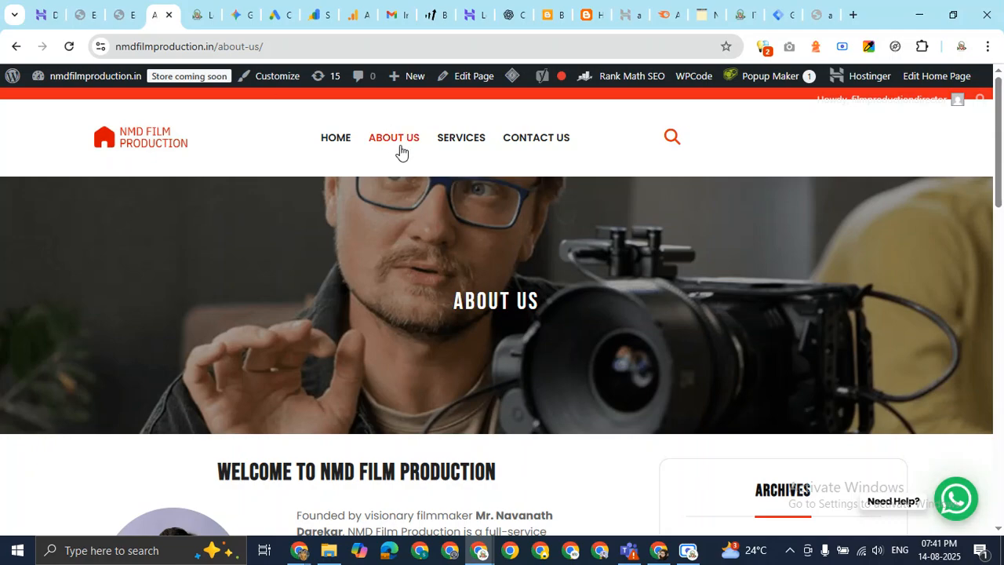
click(83, 13)
Highlight the line 26 <body> tag and the noscript block on lines 28–31, then return to Meet.
scroll(509, 370, down, 2)
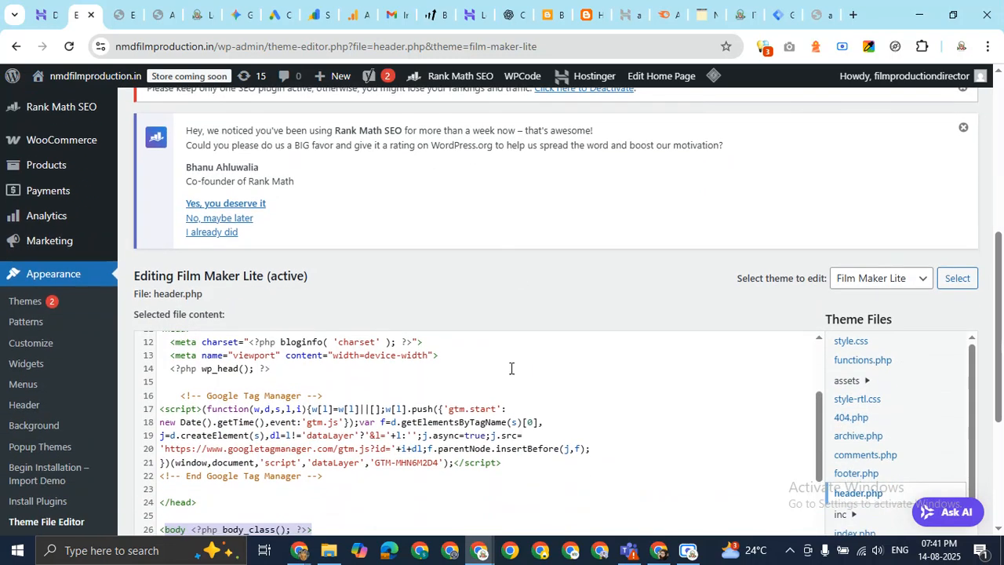
scroll(509, 369, down, 2)
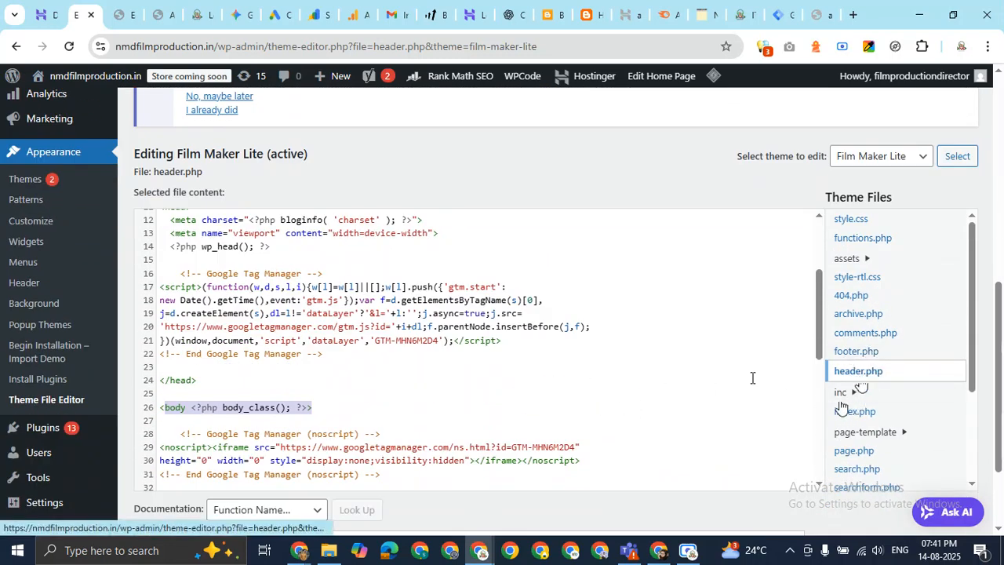
scroll(842, 410, down, 3)
click(165, 285)
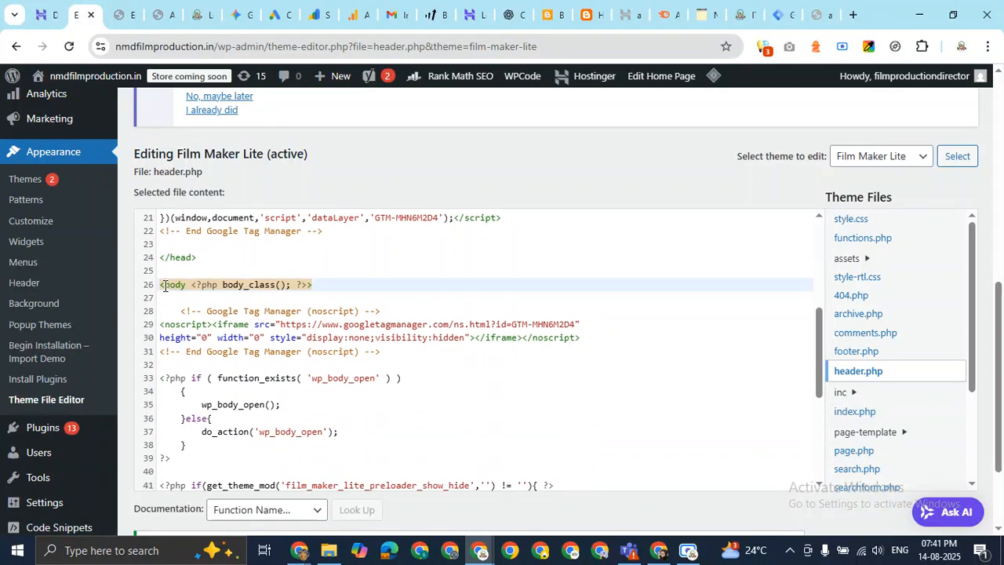
drag(160, 283, 314, 285)
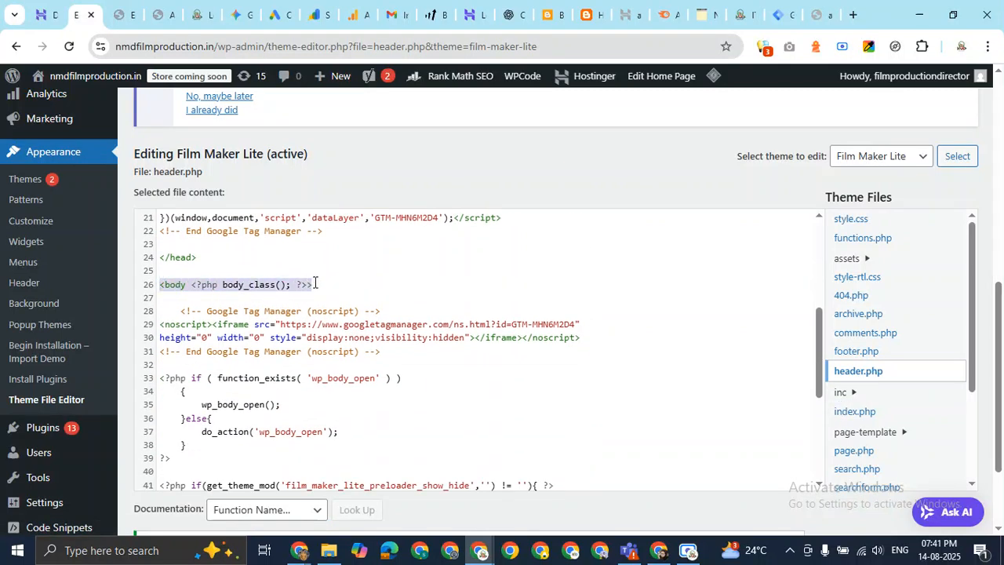
drag(181, 311, 403, 355)
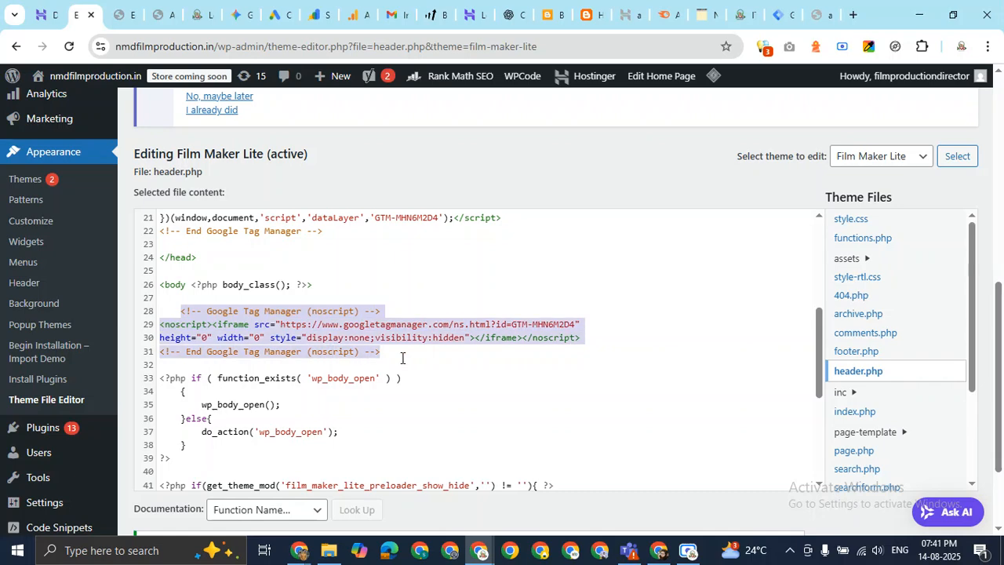
scroll(403, 358, down, 2)
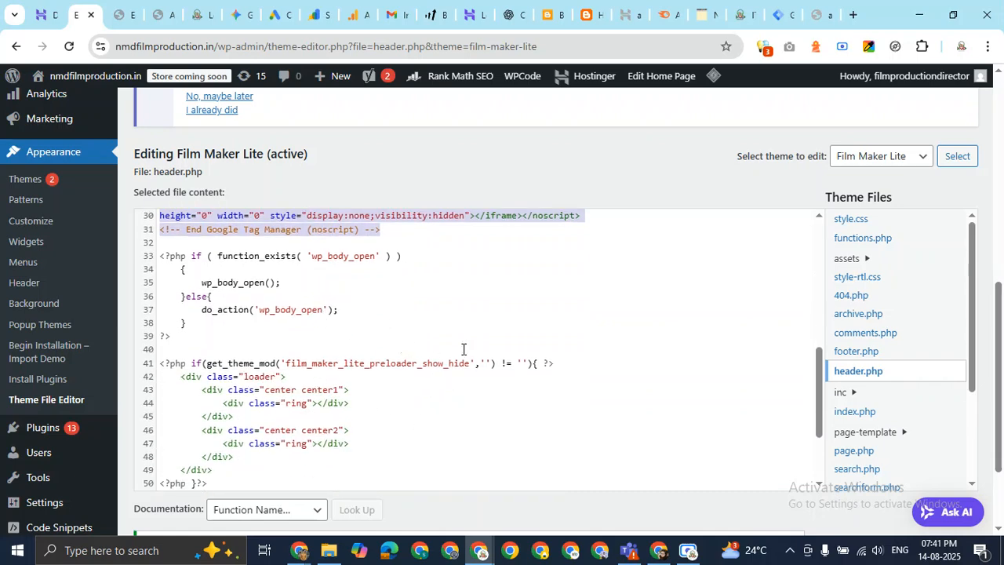
scroll(462, 351, down, 4)
scroll(463, 351, up, 4)
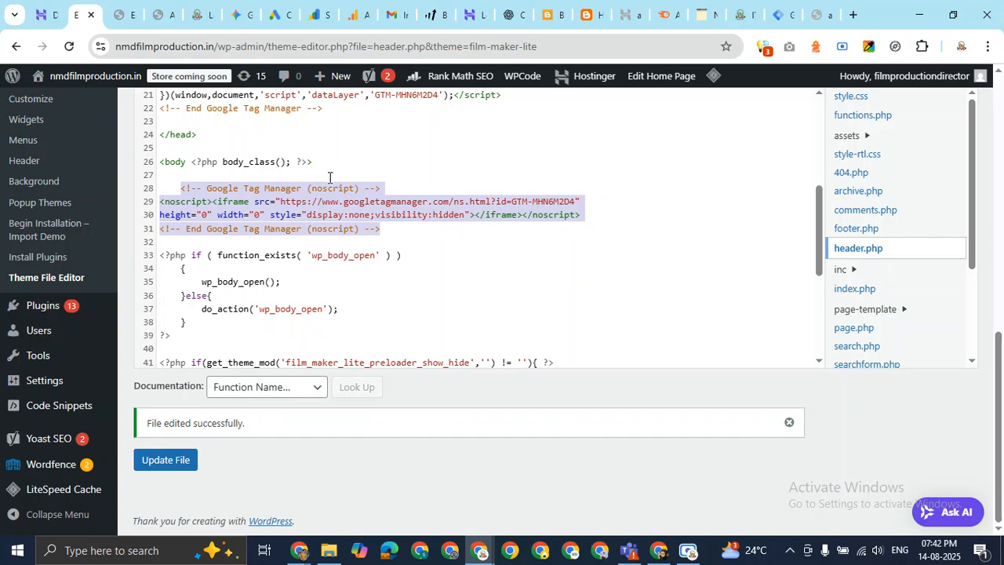
mouse_move(298, 549)
click(261, 461)
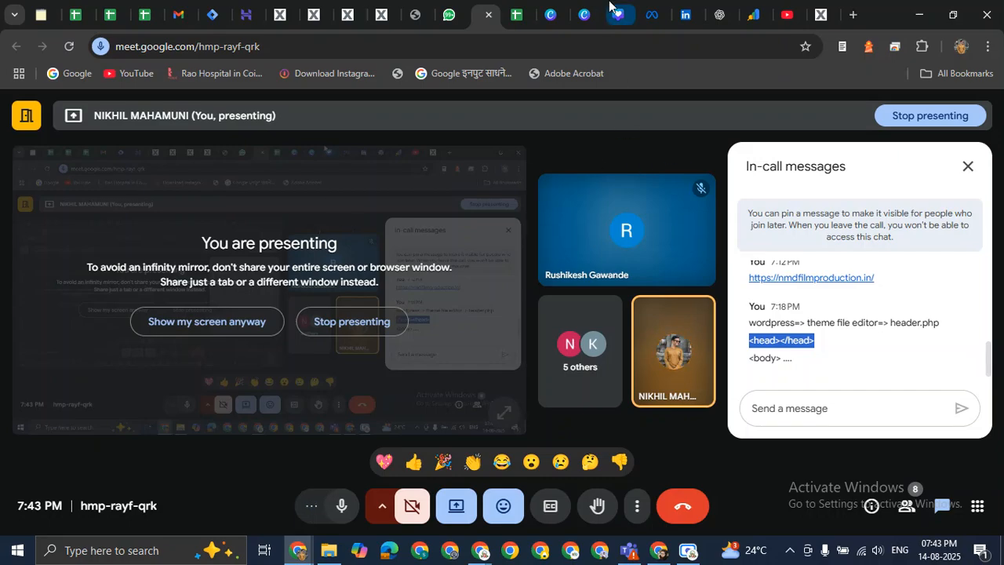
Close the installation instructions and show the nmdfilmproduction.in Default Workspace overview.
key(alt+Tab)
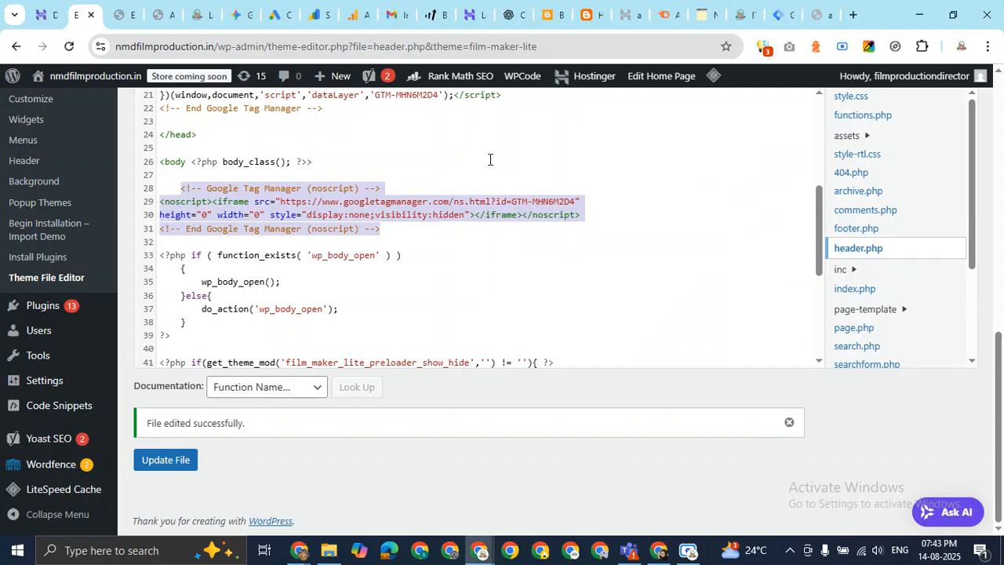
click(779, 14)
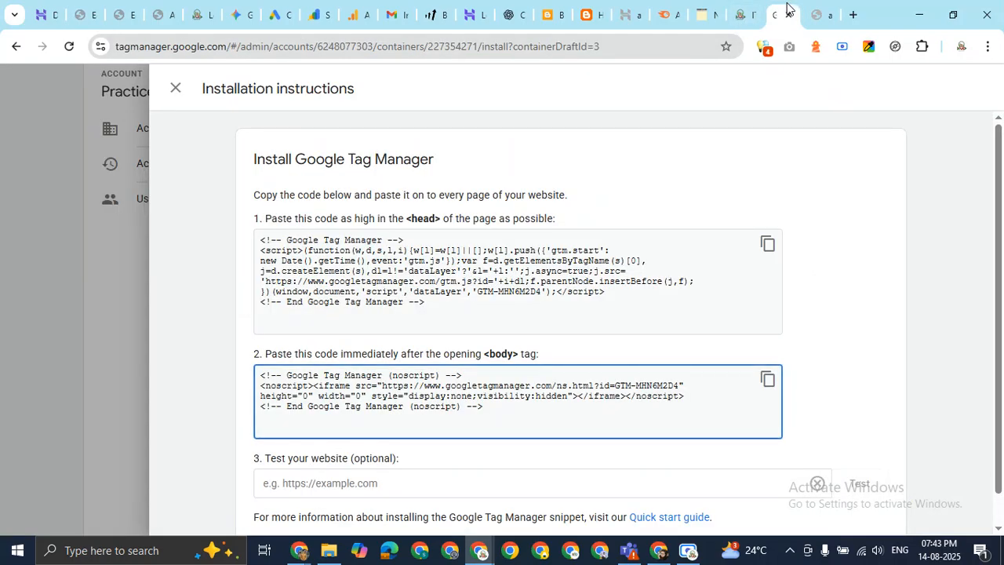
click(174, 87)
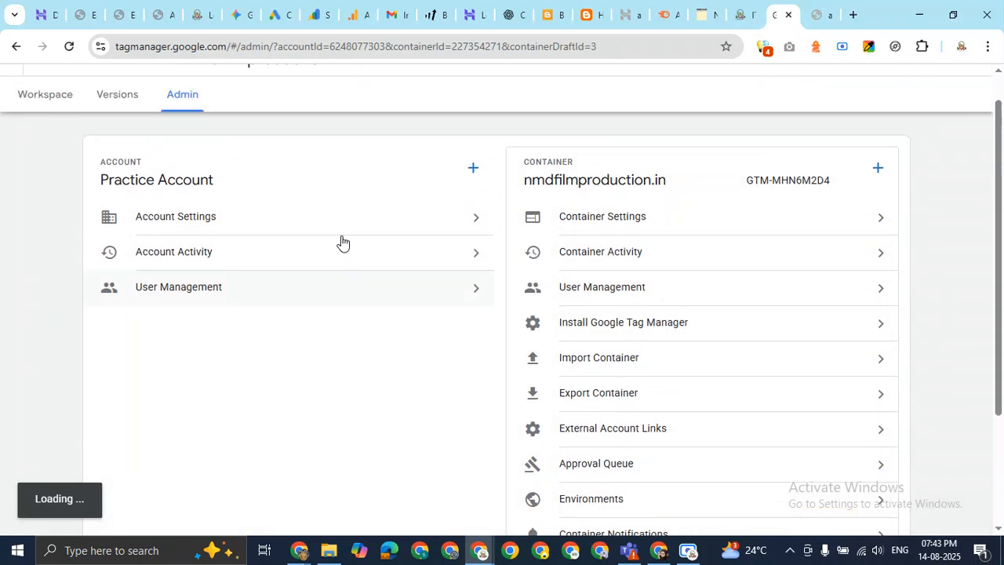
click(61, 133)
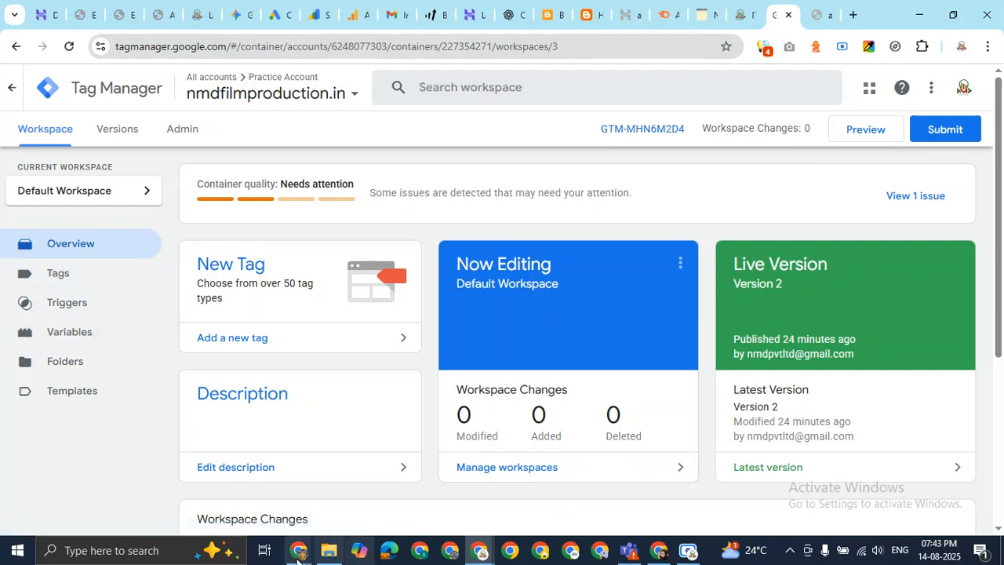
Send the note 'Tags, Triggers & variables' in the Meet chat.
mouse_move(298, 549)
click(250, 490)
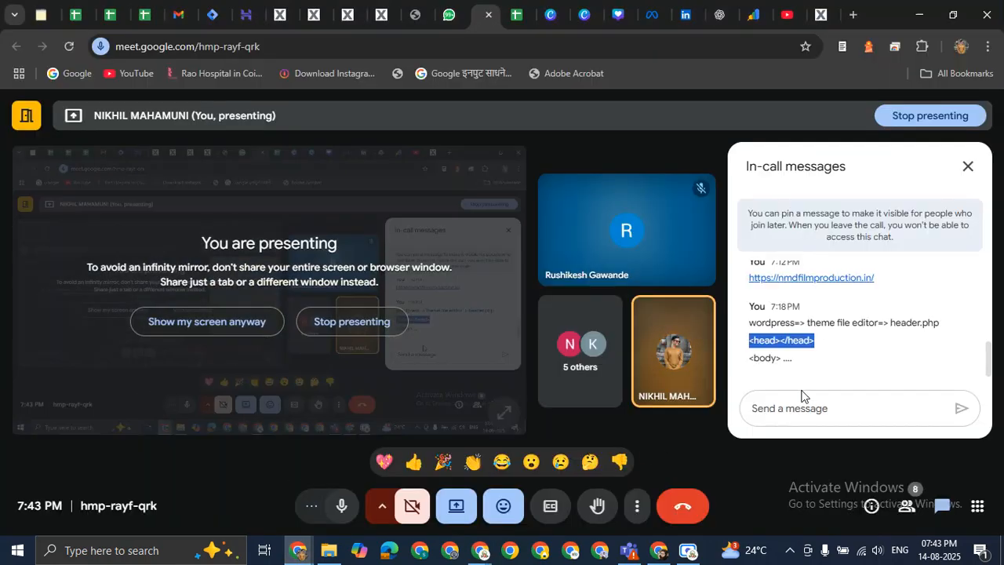
click(805, 413)
text(Ta)
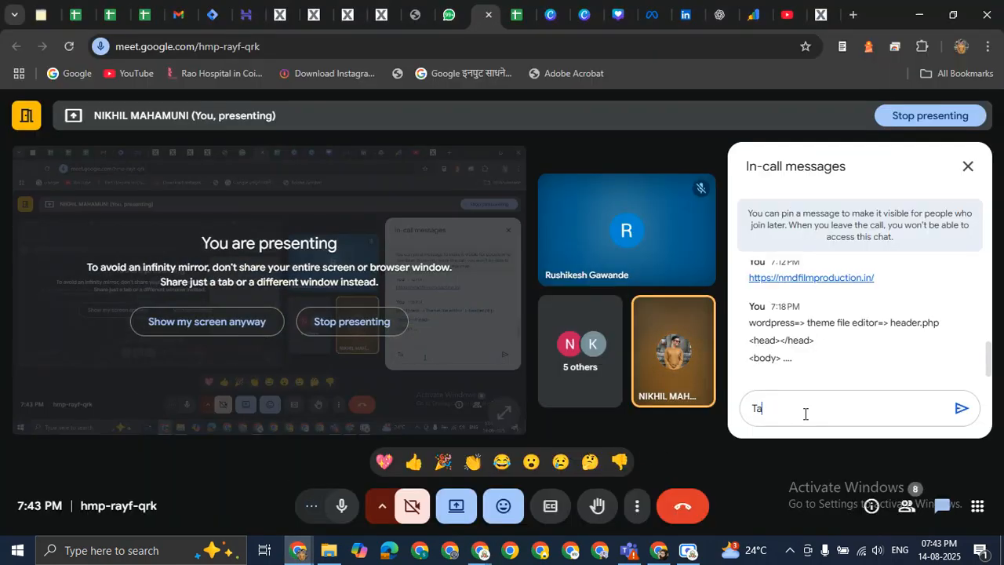
text(gs, Triggers)
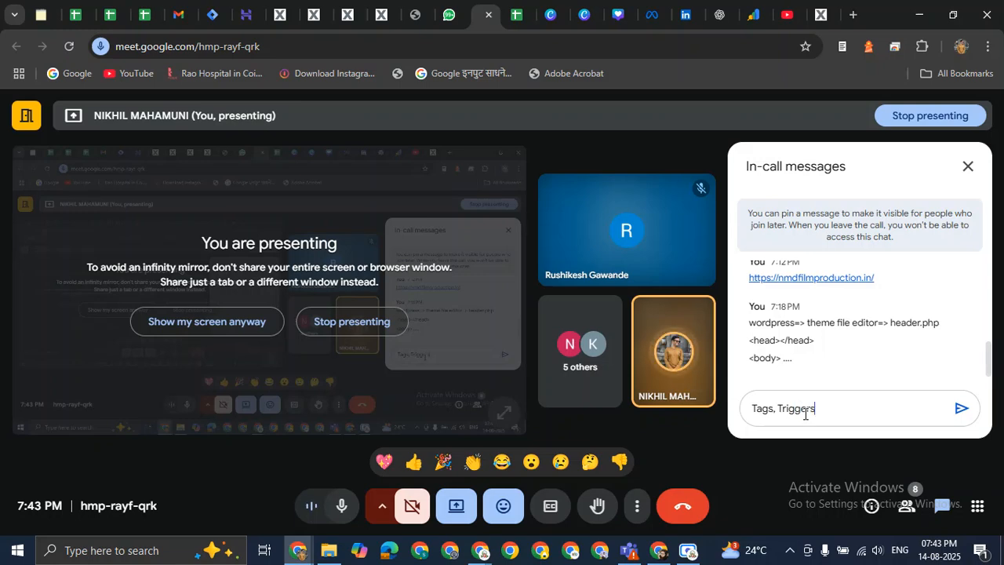
text( & variables)
key(Return)
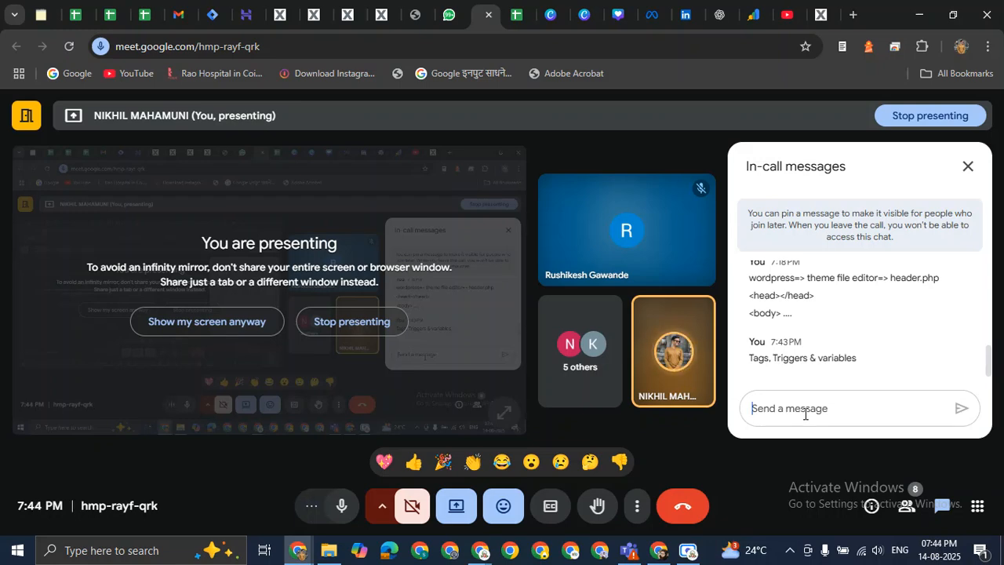
Send the note 'X = value store', fixing a typo before sending.
text(X =4)
key(BackSpace)
key(BackSpace)
key(BackSpace)
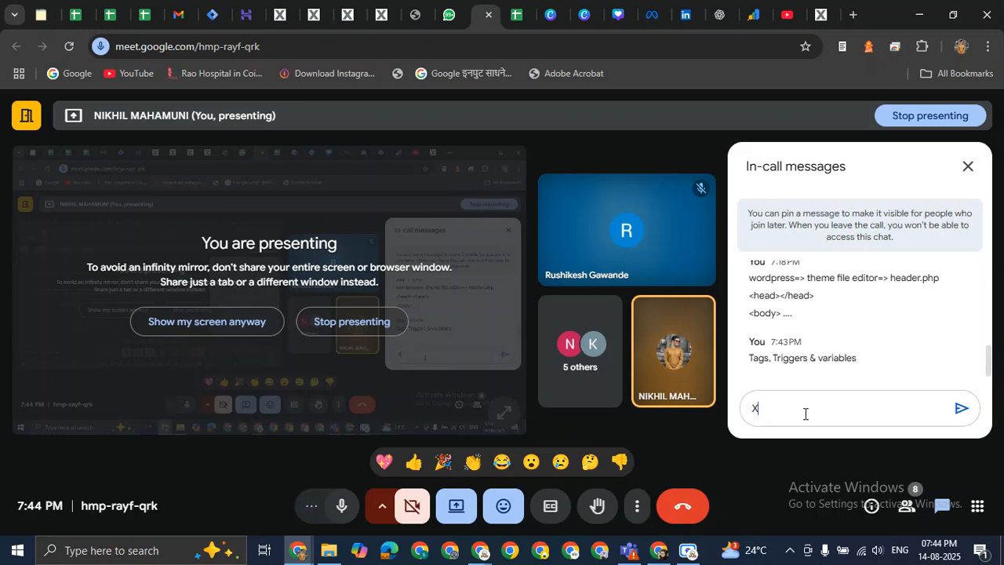
key(BackSpace)
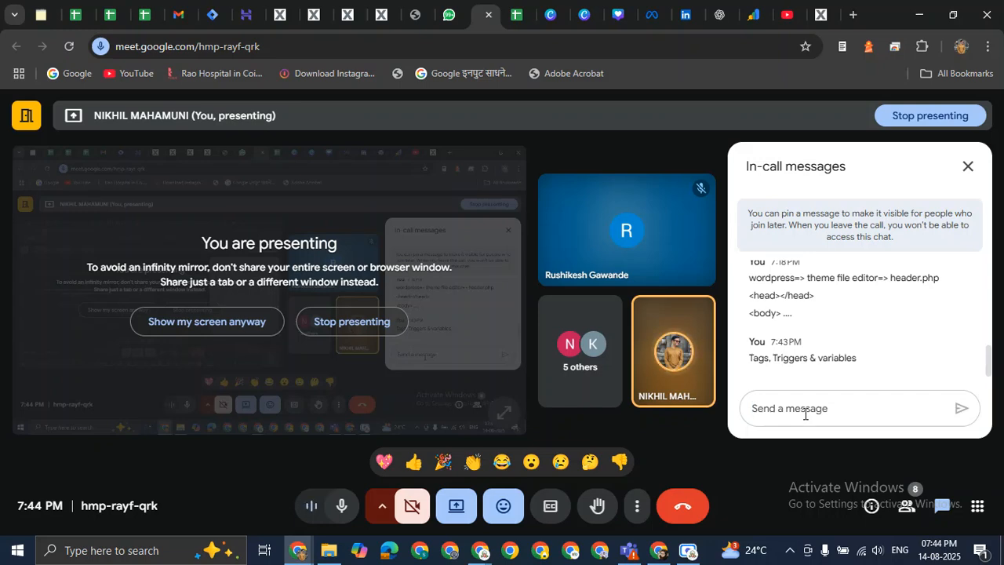
text(X = valu)
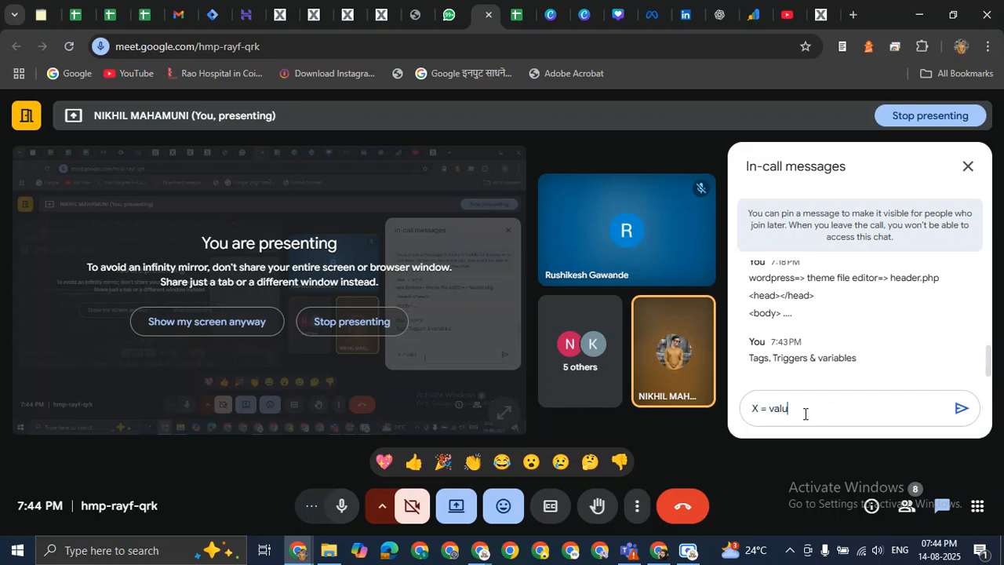
text(e store)
key(Return)
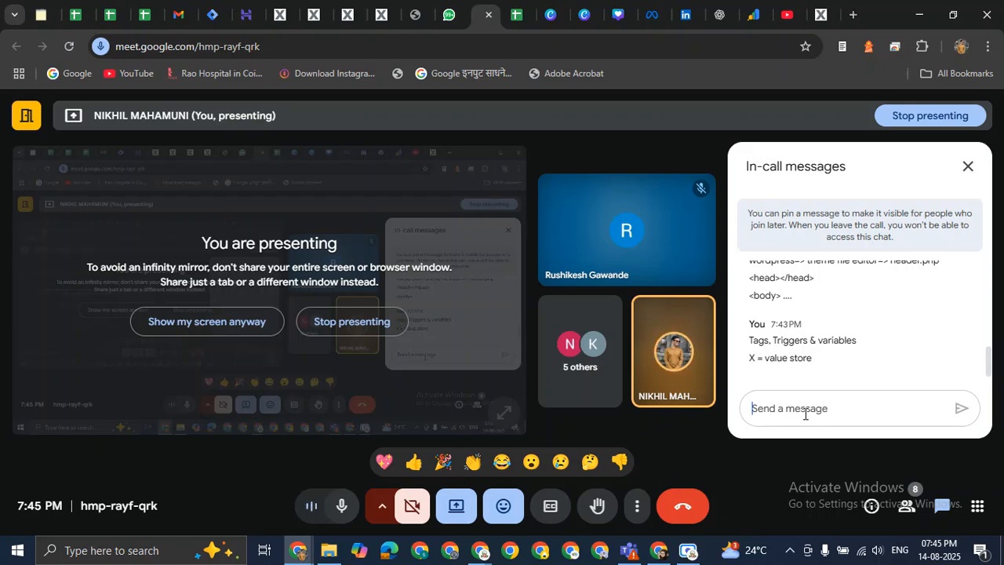
Send the chat note 'Trigger => variables'.
text(Trigger )
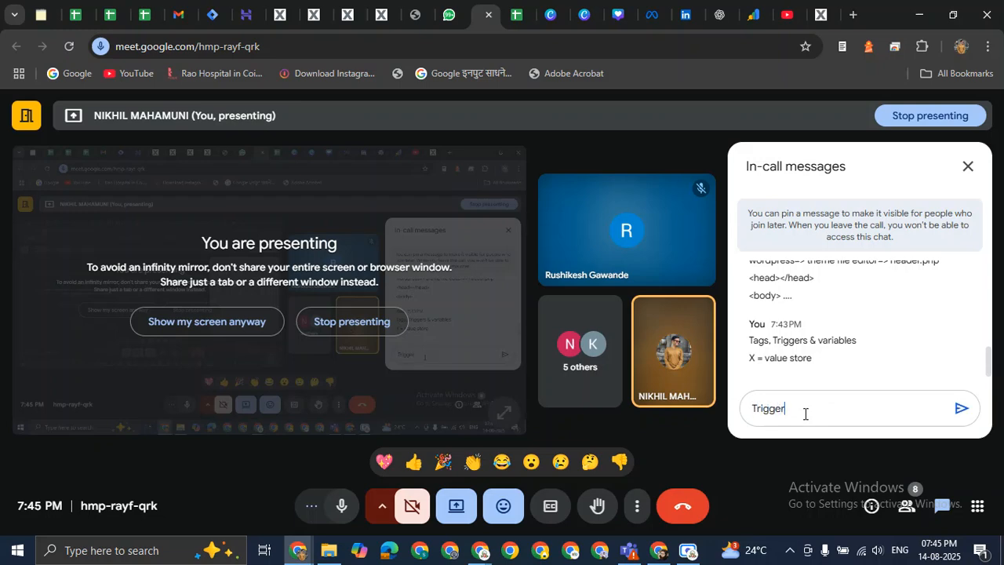
text(=)
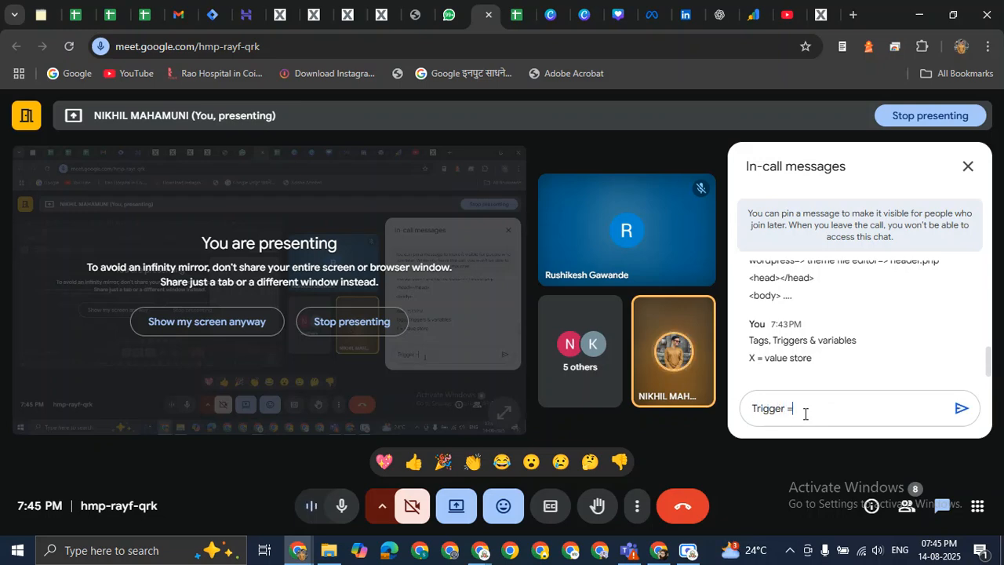
text(> variab)
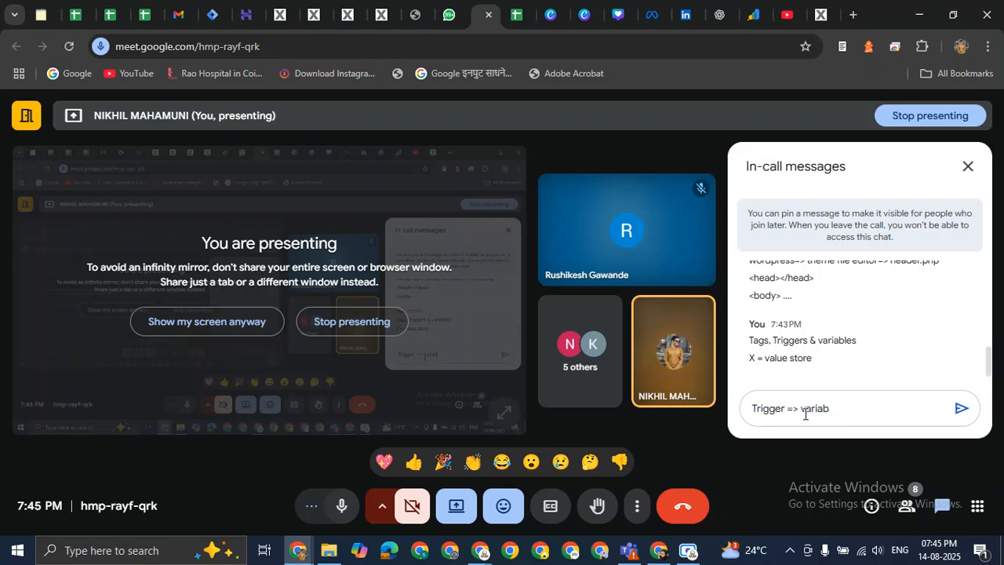
key(BackSpace)
key(BackSpace)
text(ables)
key(Return)
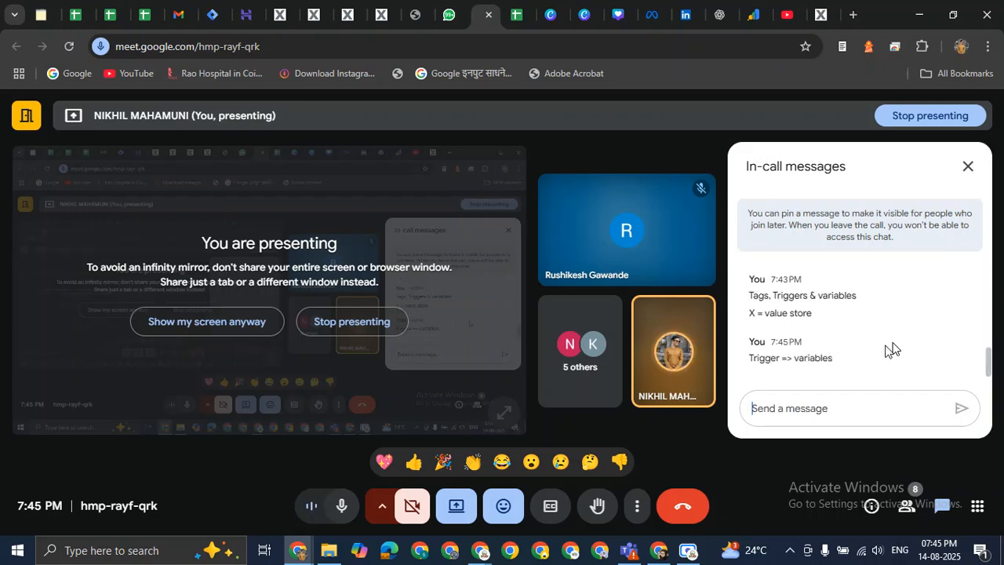
scroll(863, 345, up, 5)
scroll(924, 339, down, 5)
Send the chat notes 'Tag=> trigger' and 'Tag => execution'.
text(Tag=> trigger)
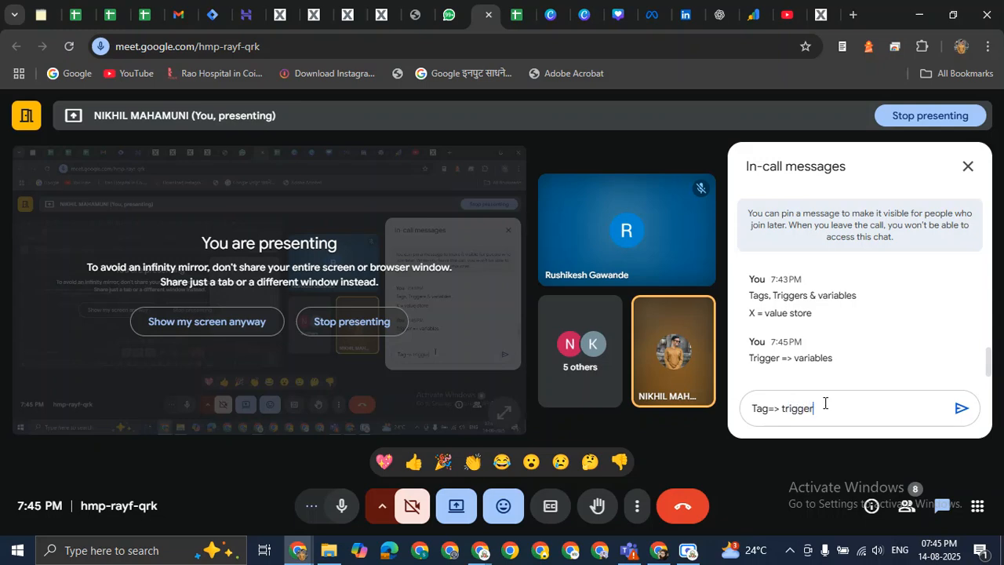
key(Return)
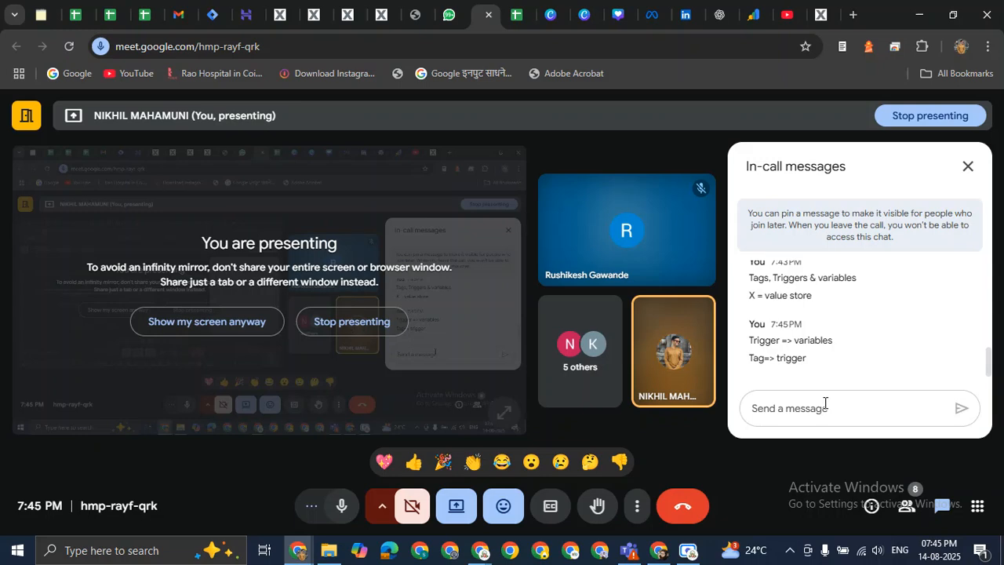
text(Tag)
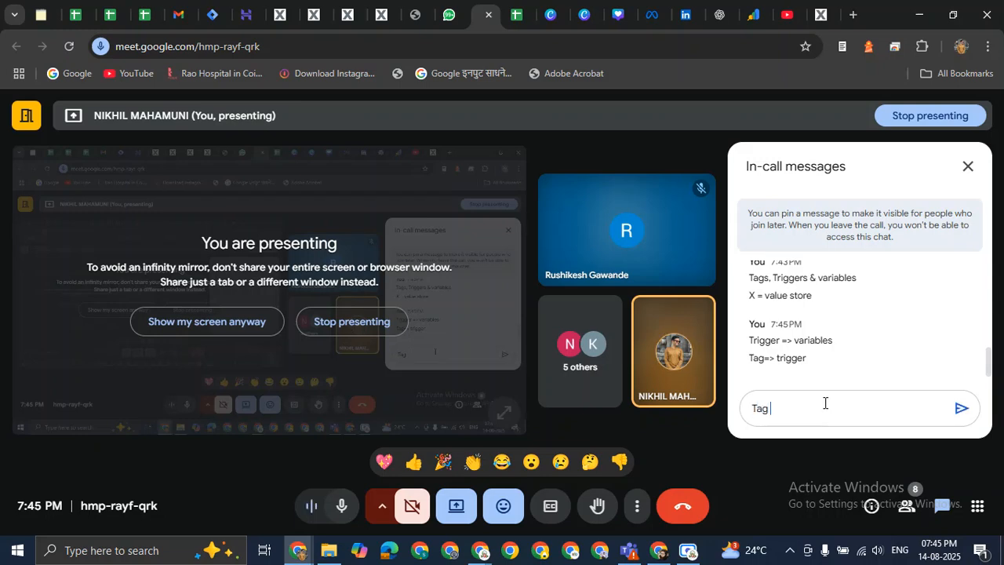
text( => execution)
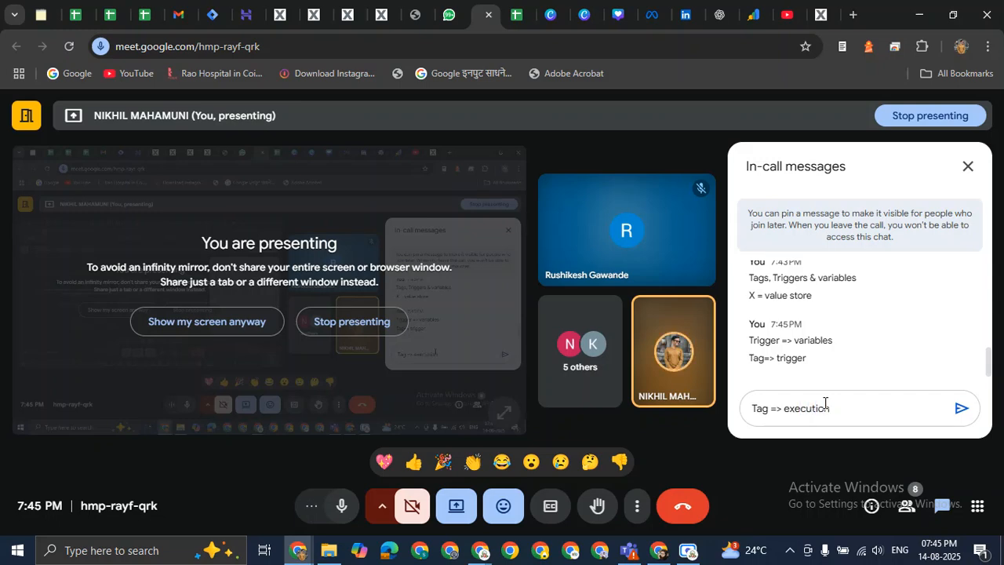
key(Return)
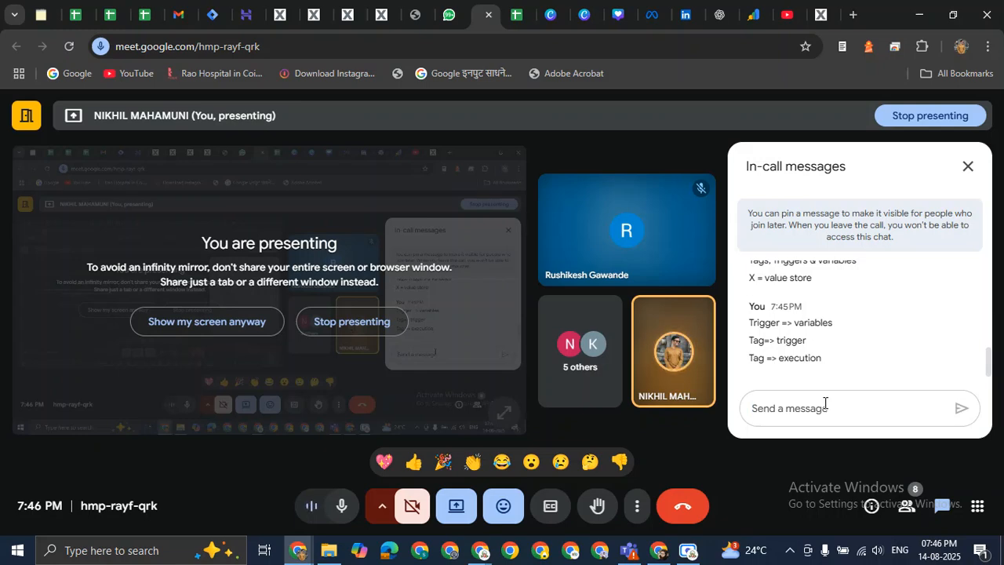
click(824, 403)
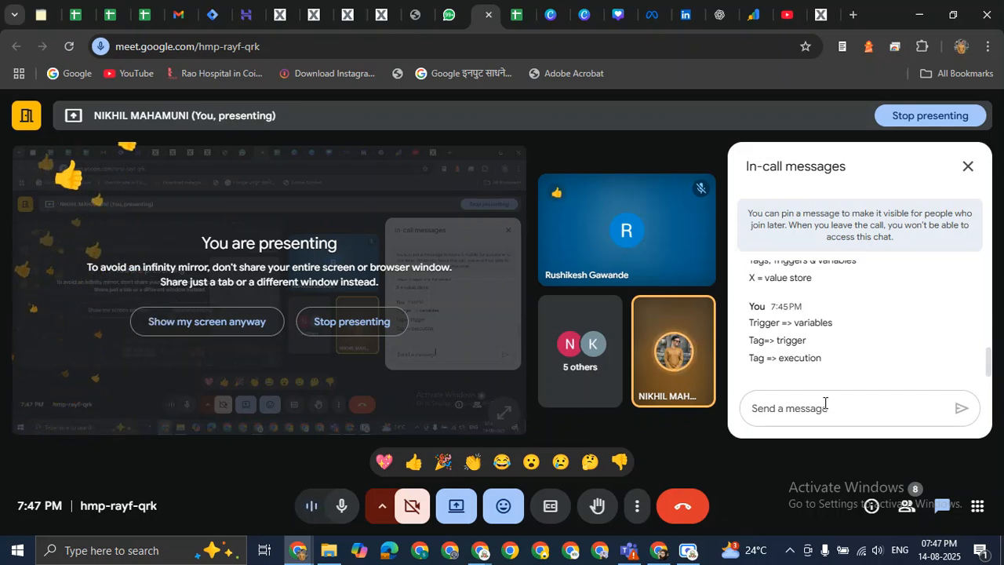
click(825, 405)
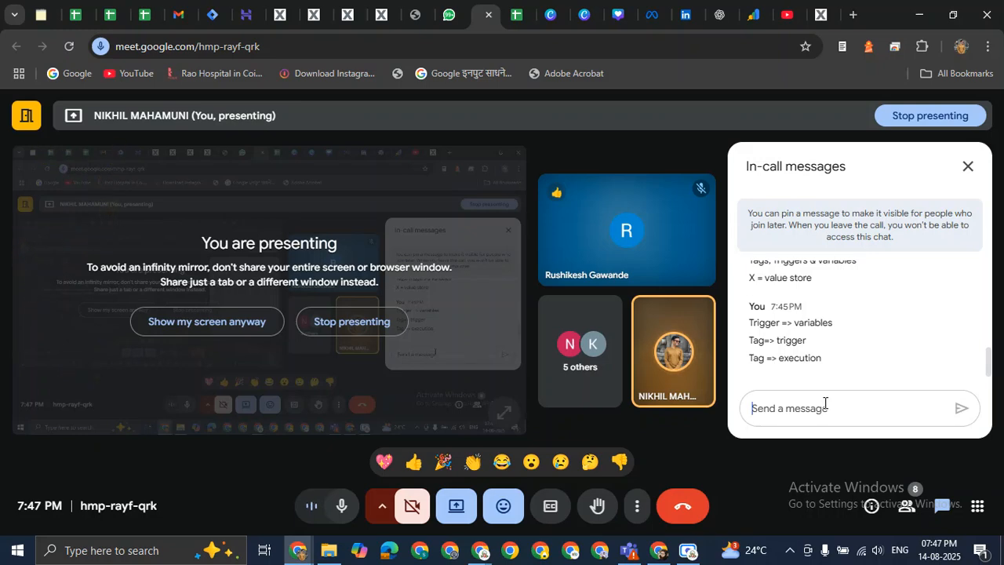